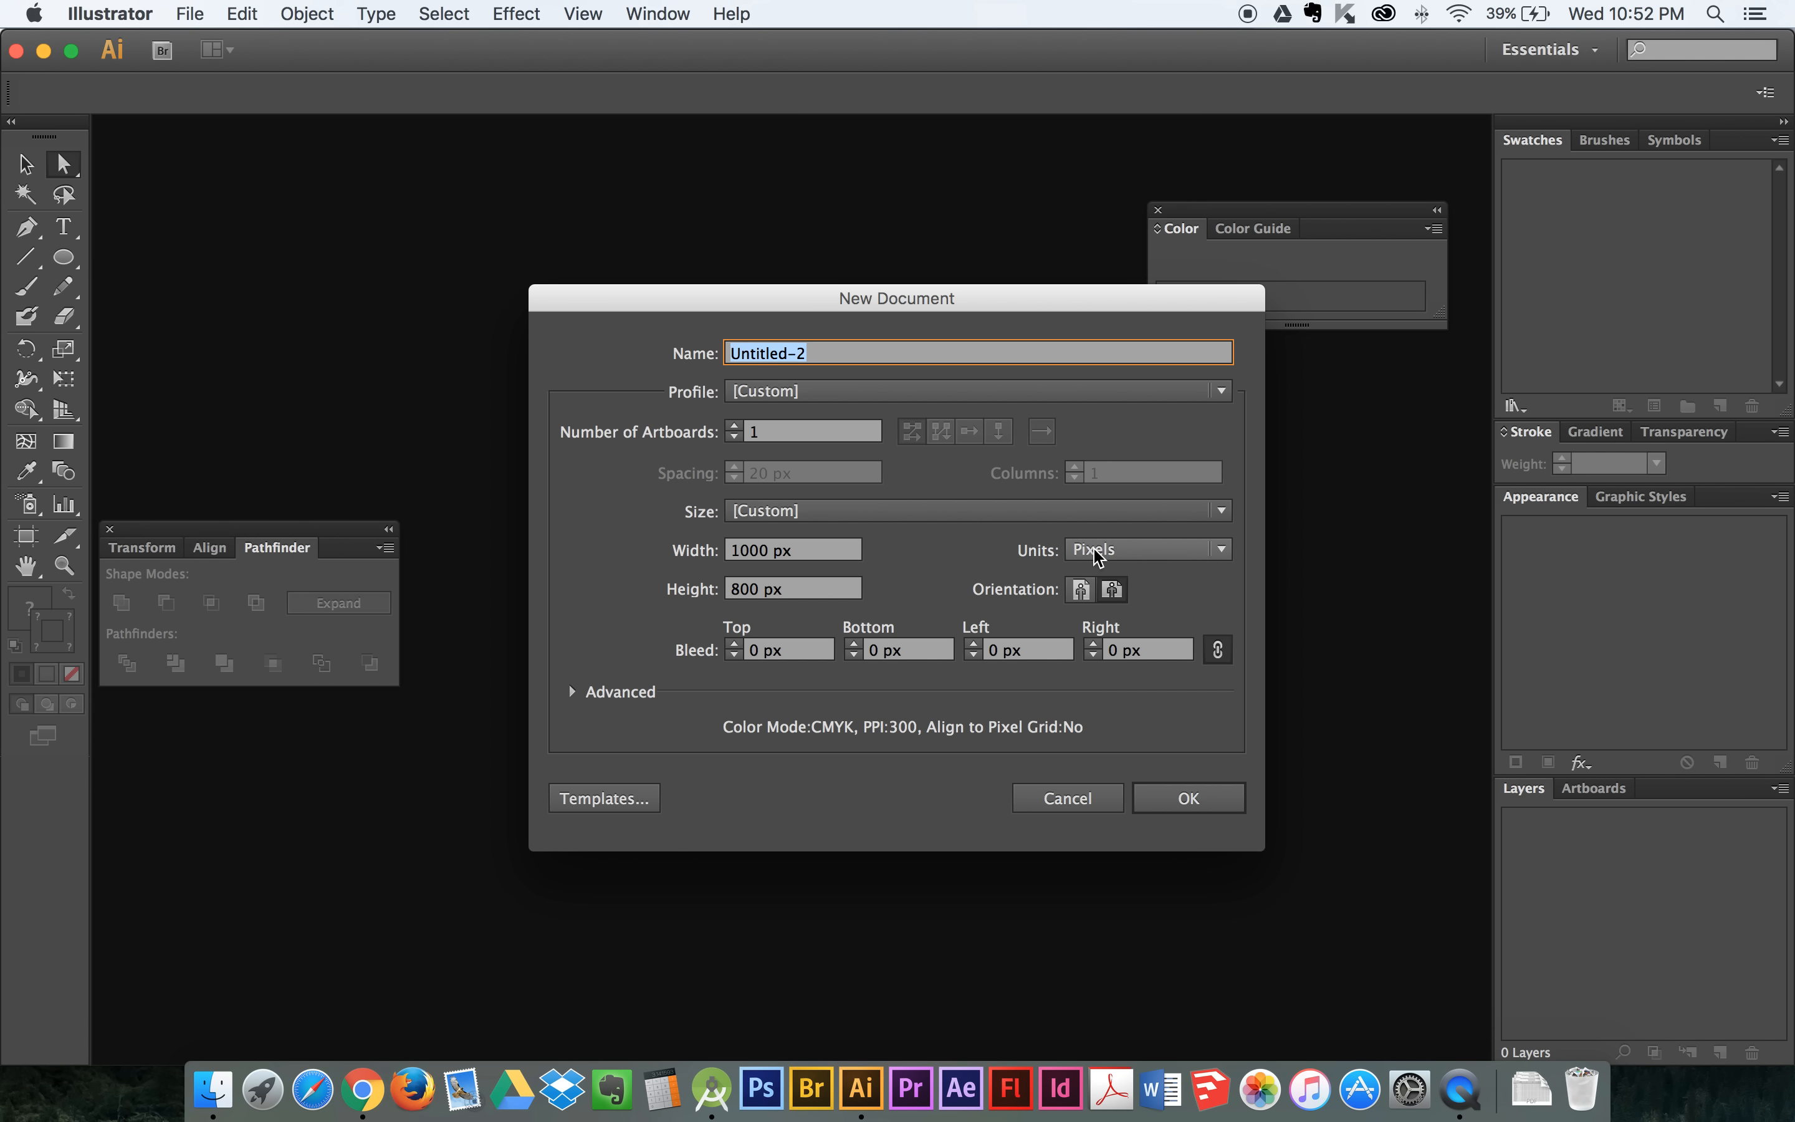
# - Create a new document with one 1000 x 800 px artboard, using pixels as the unit
pyautogui.click(1116, 555)
pyautogui.click(1135, 555)
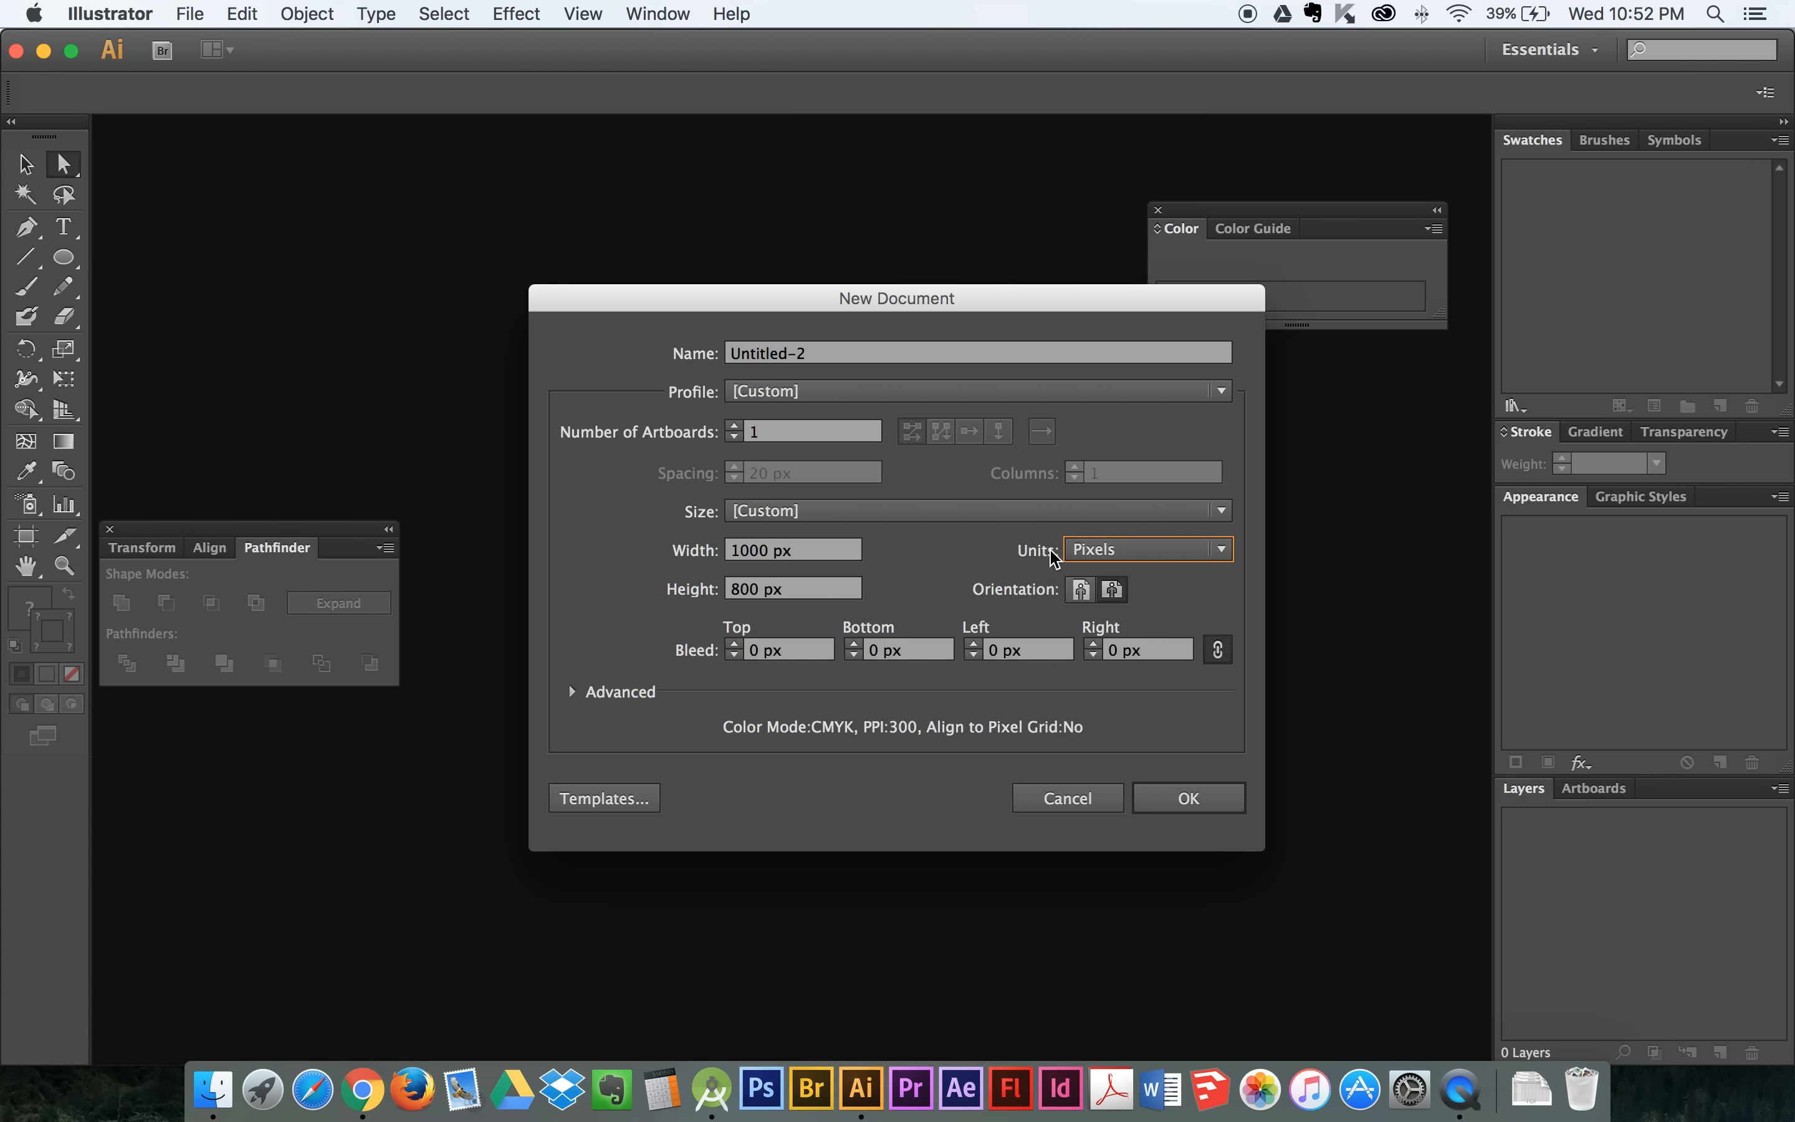
pyautogui.moveTo(807, 556); pyautogui.dragTo(690, 560)
pyautogui.click(773, 591)
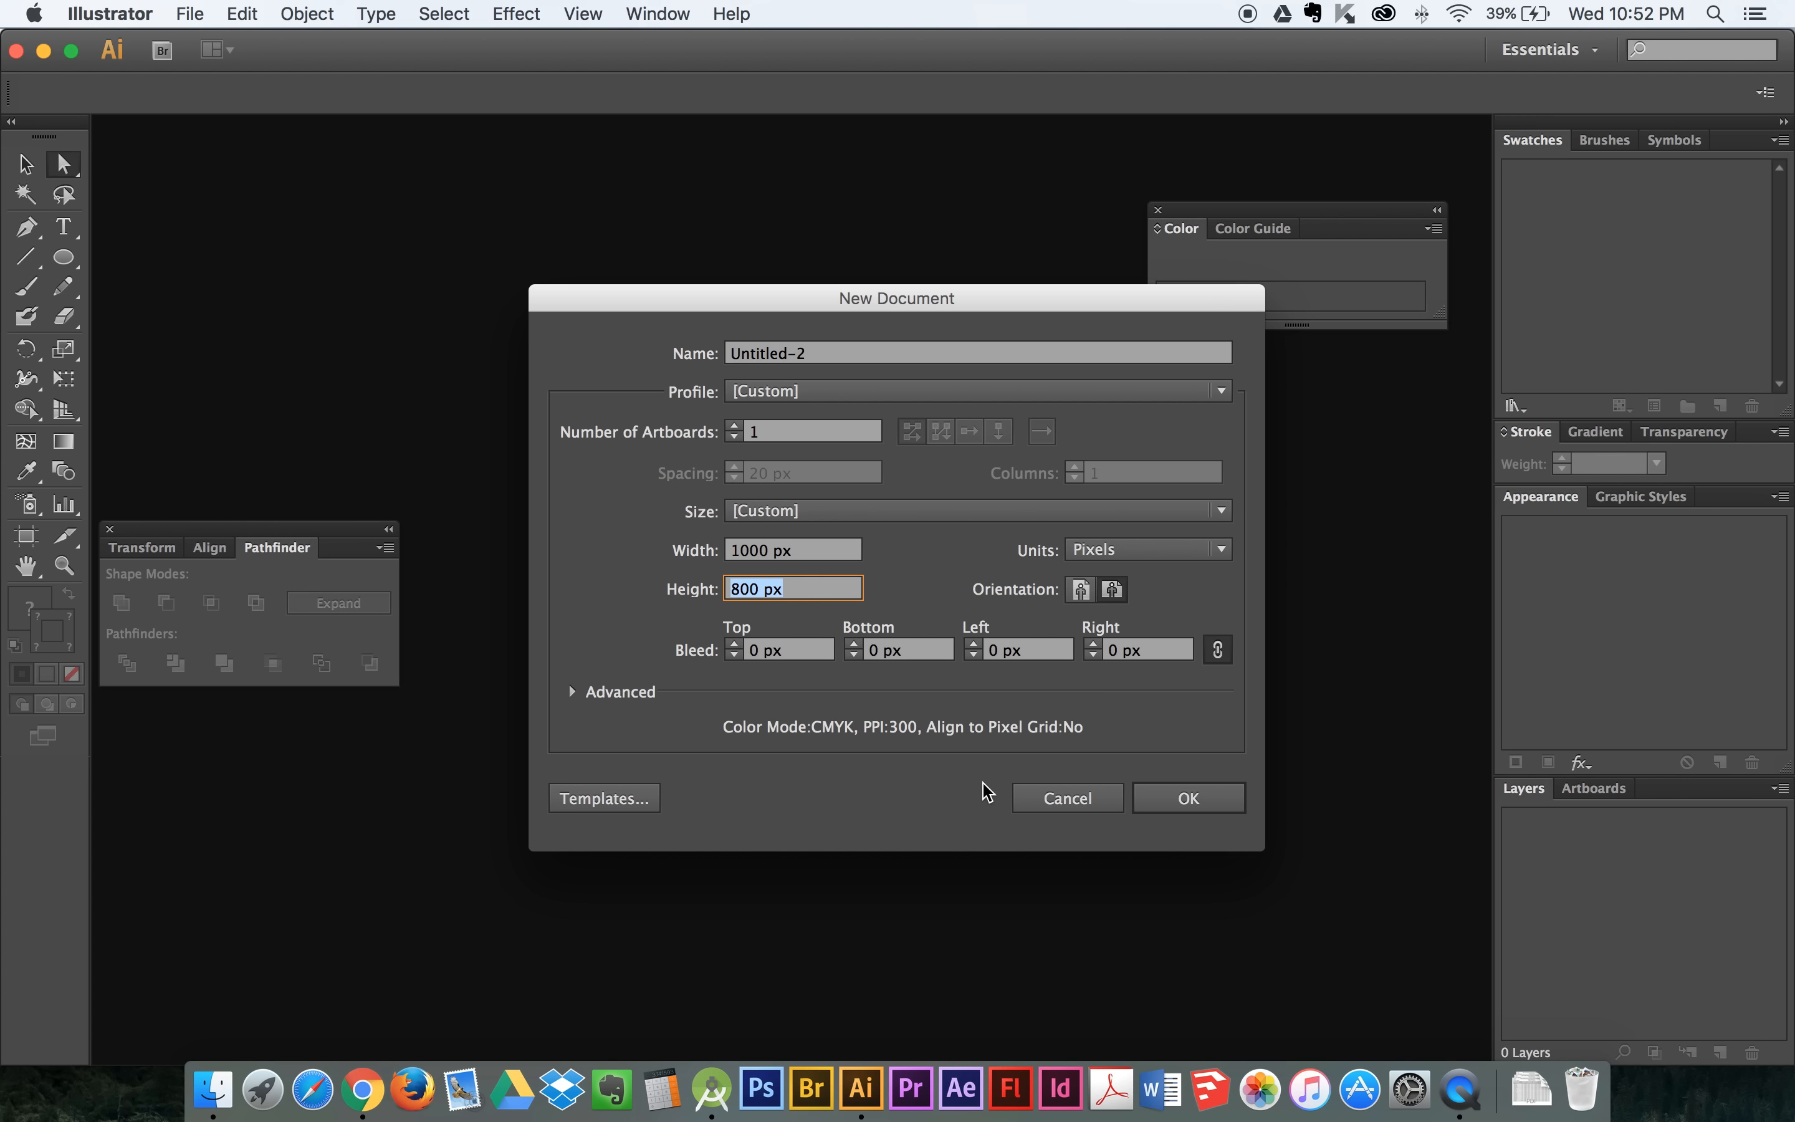
pyautogui.click(1198, 800)
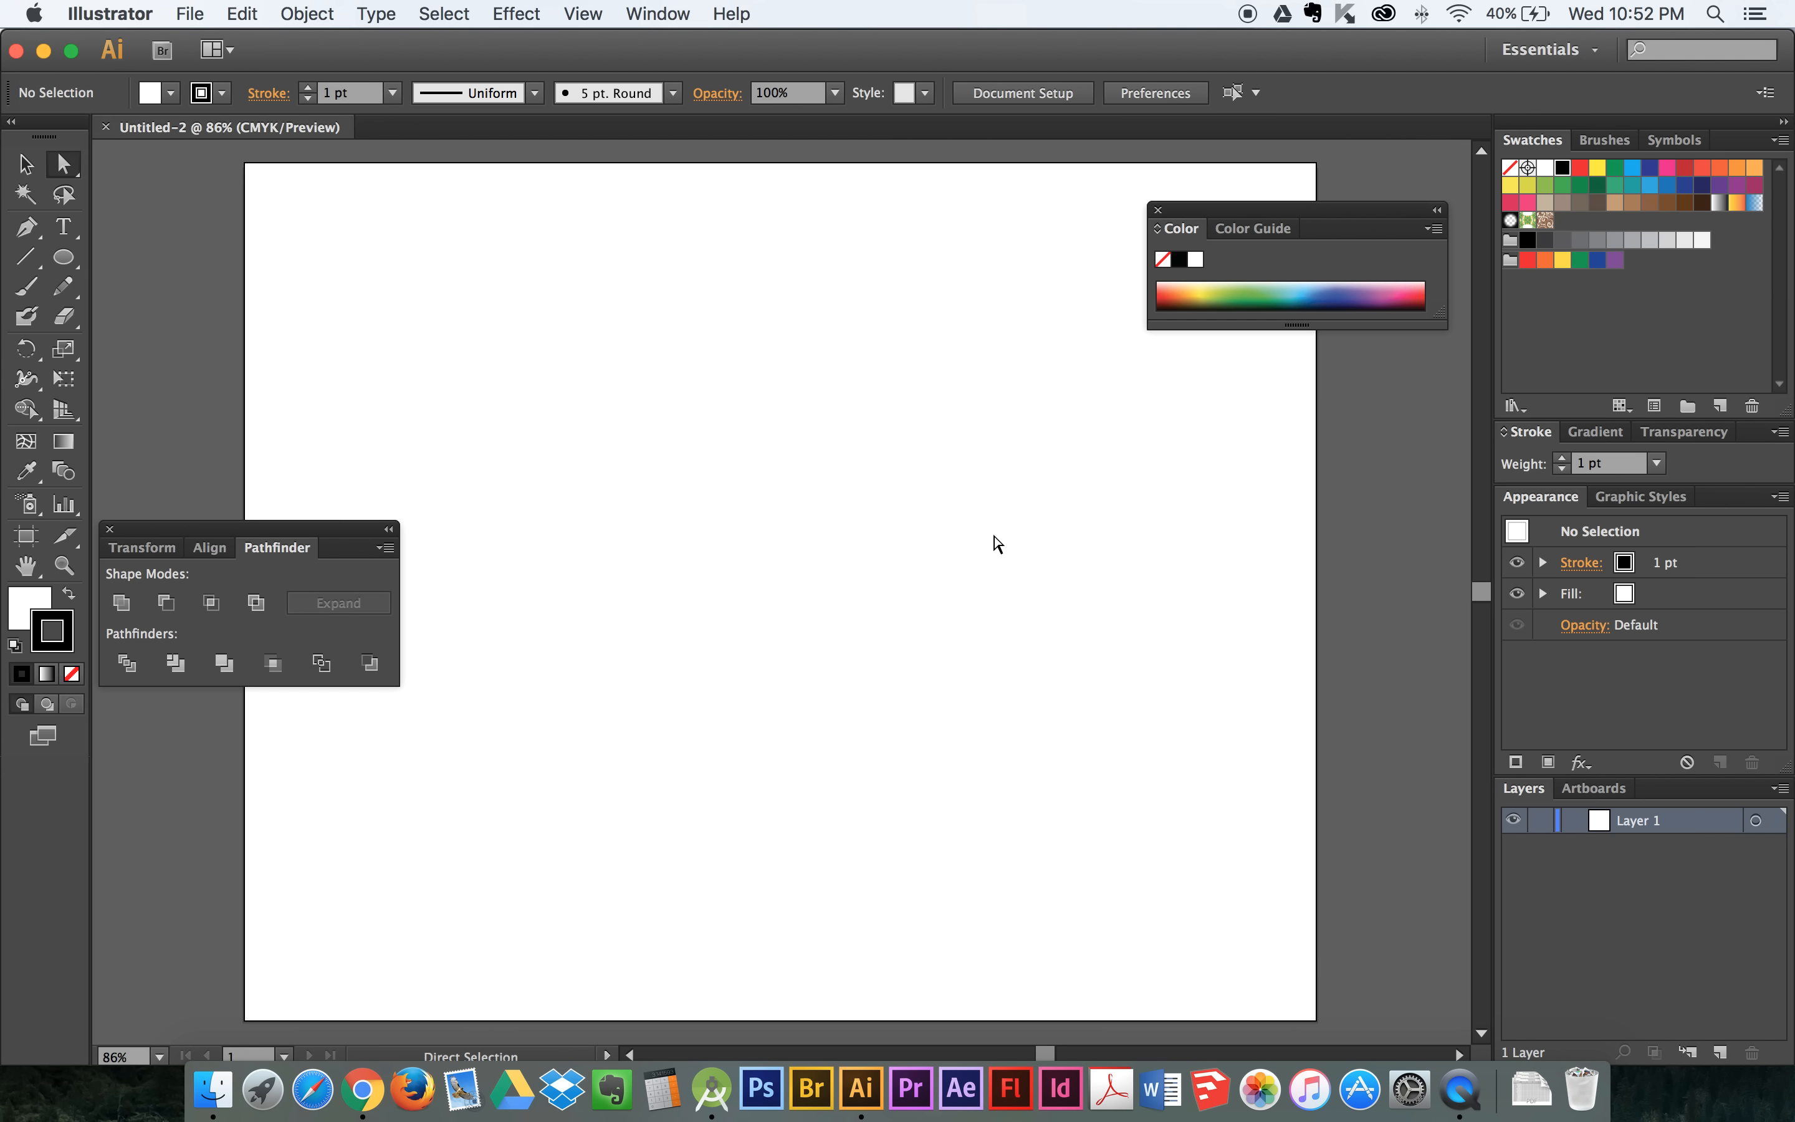
# - Switch to the Typography workspace and back to Essentials
pyautogui.click(1550, 50)
pyautogui.click(1588, 191)
pyautogui.click(1573, 50)
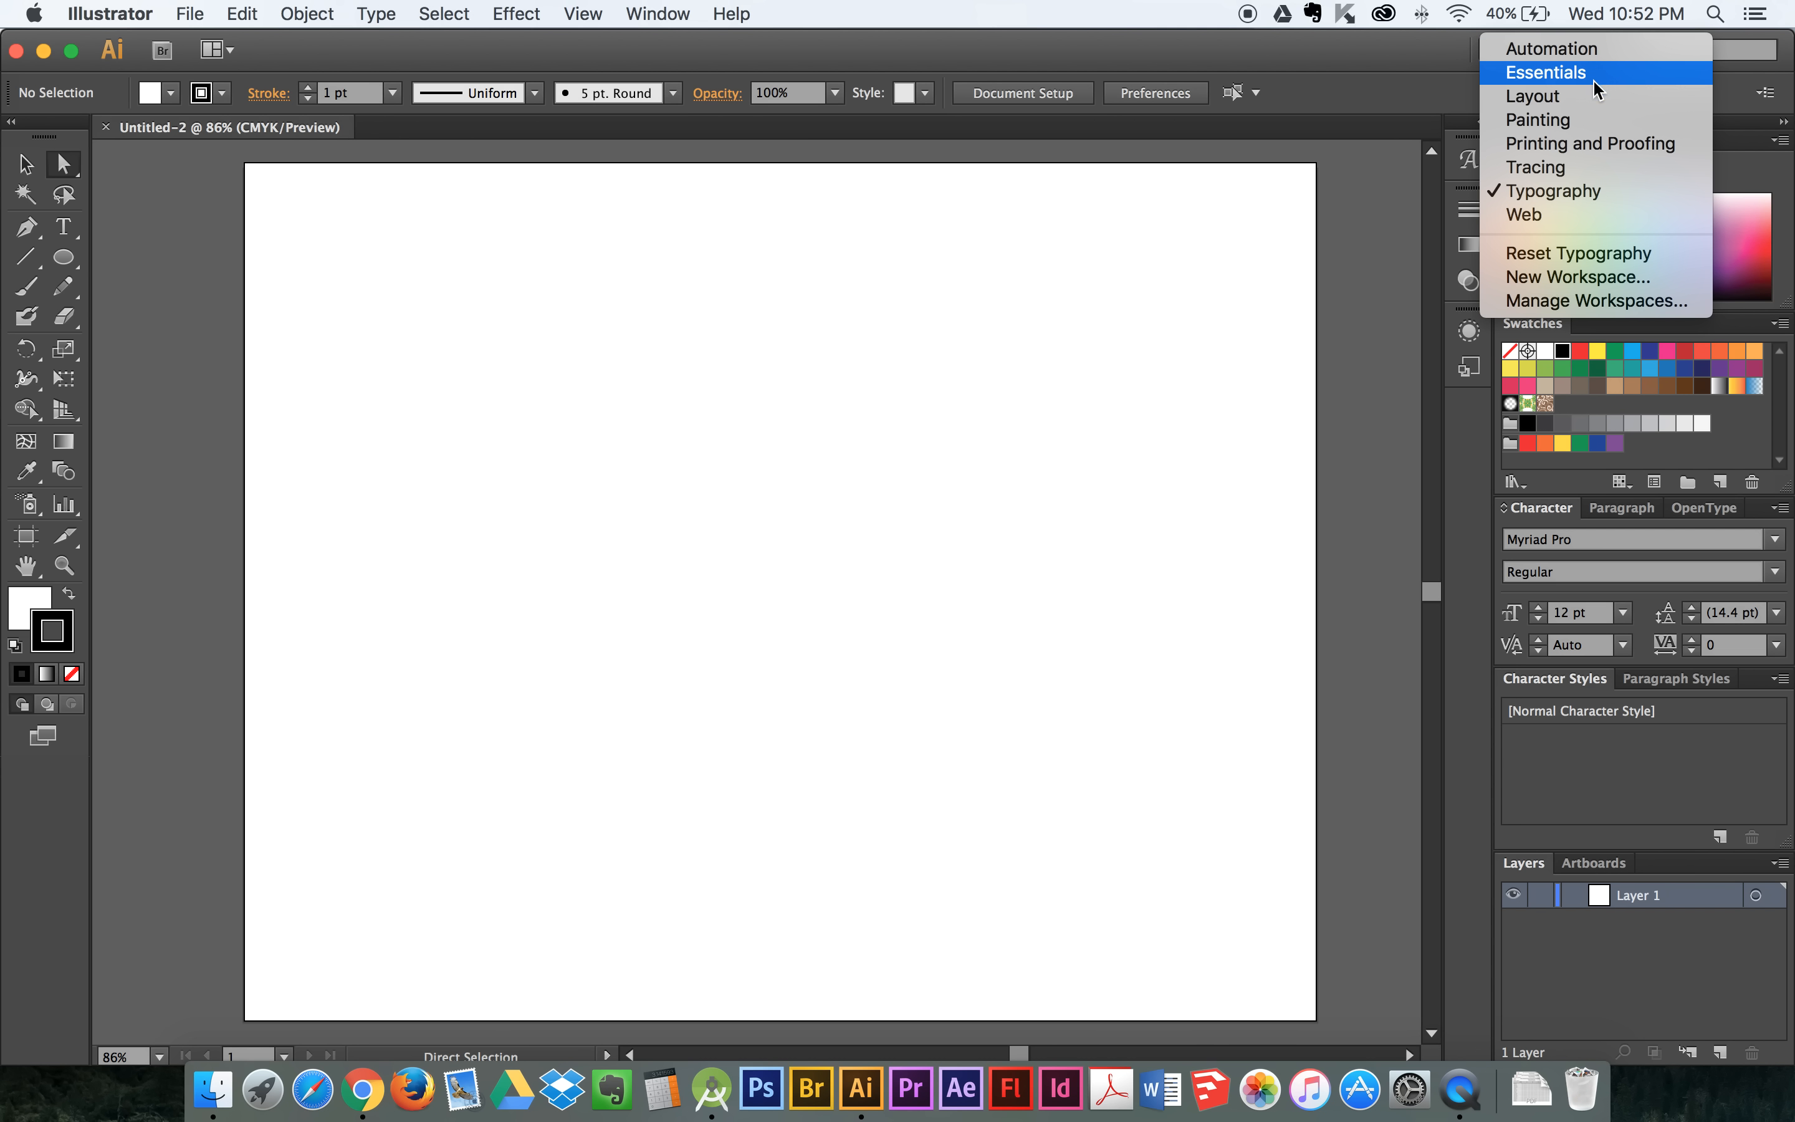
pyautogui.click(1593, 74)
# - Reset the Essentials workspace and expand its collapsed panel dock
pyautogui.click(1589, 50)
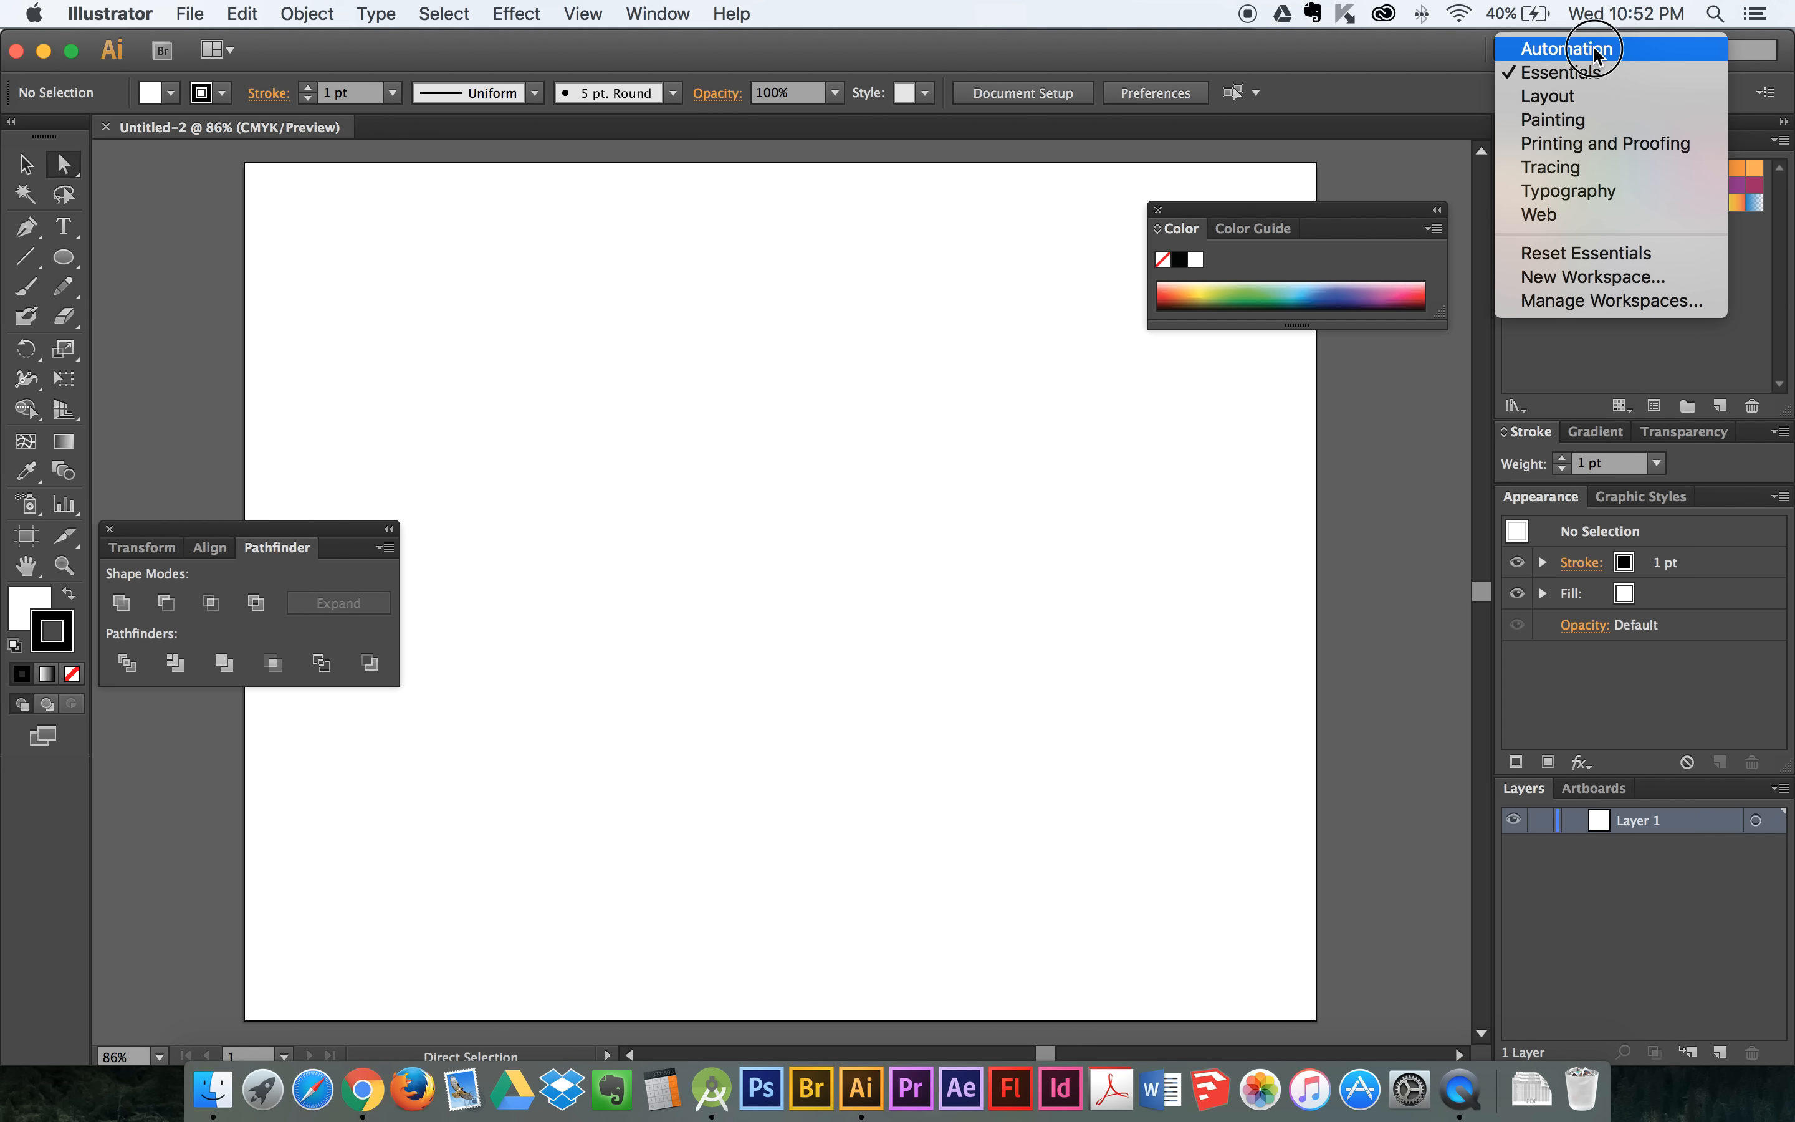
pyautogui.click(1627, 261)
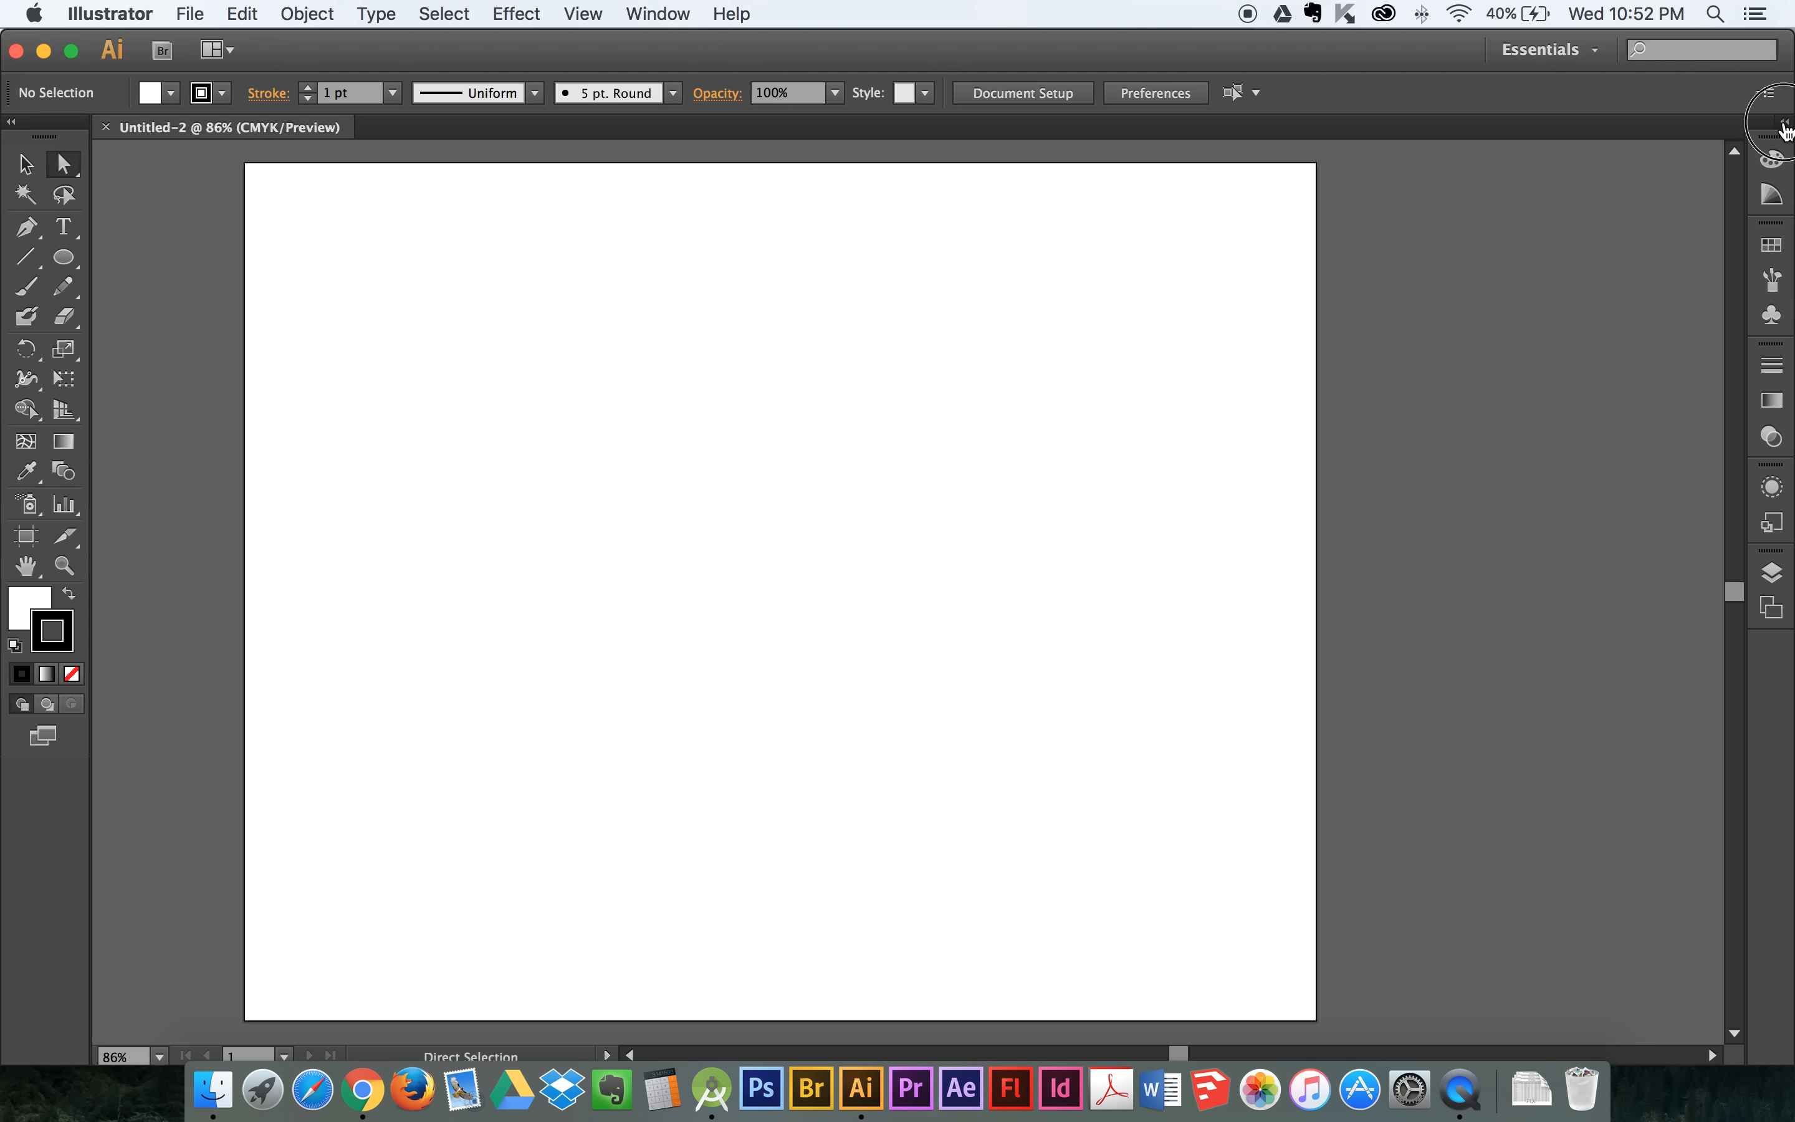
pyautogui.click(1786, 125)
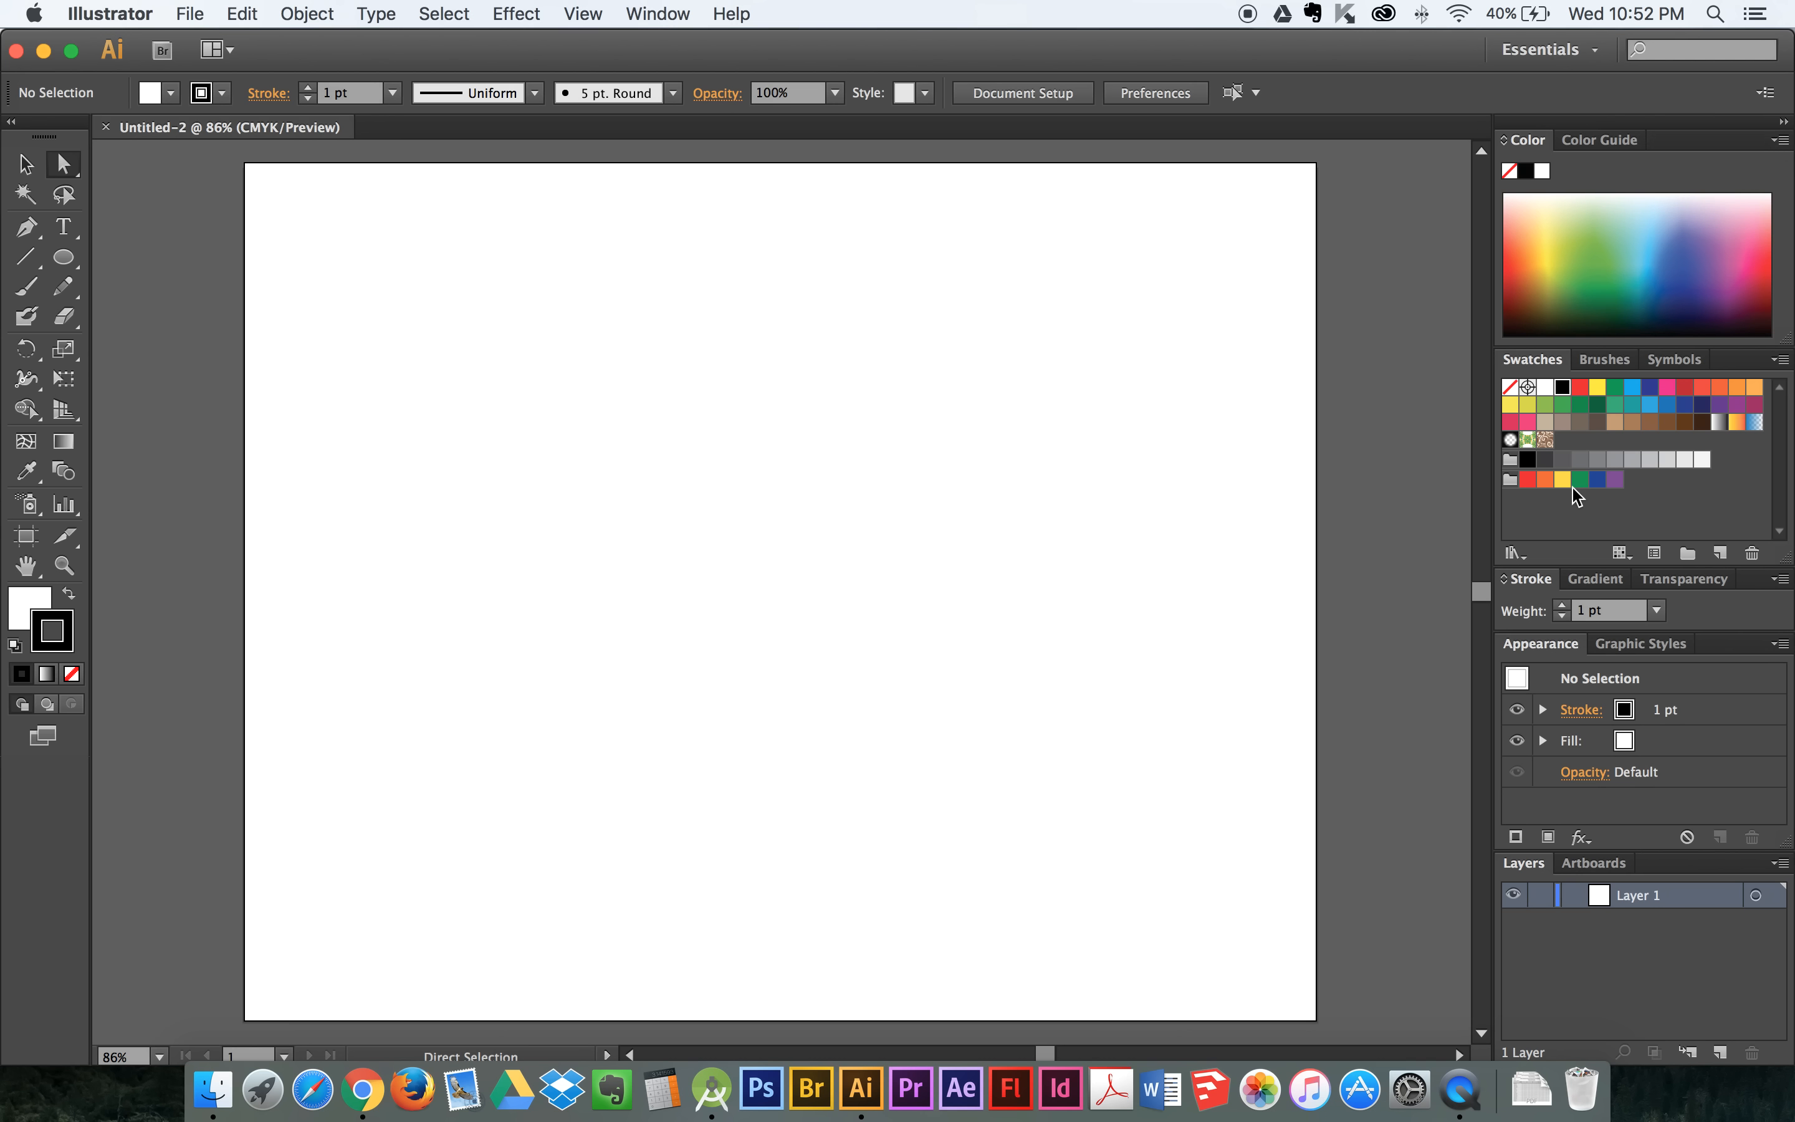
# - Draw a large, wide ellipse across the middle of the artboard
pyautogui.click(64, 260)
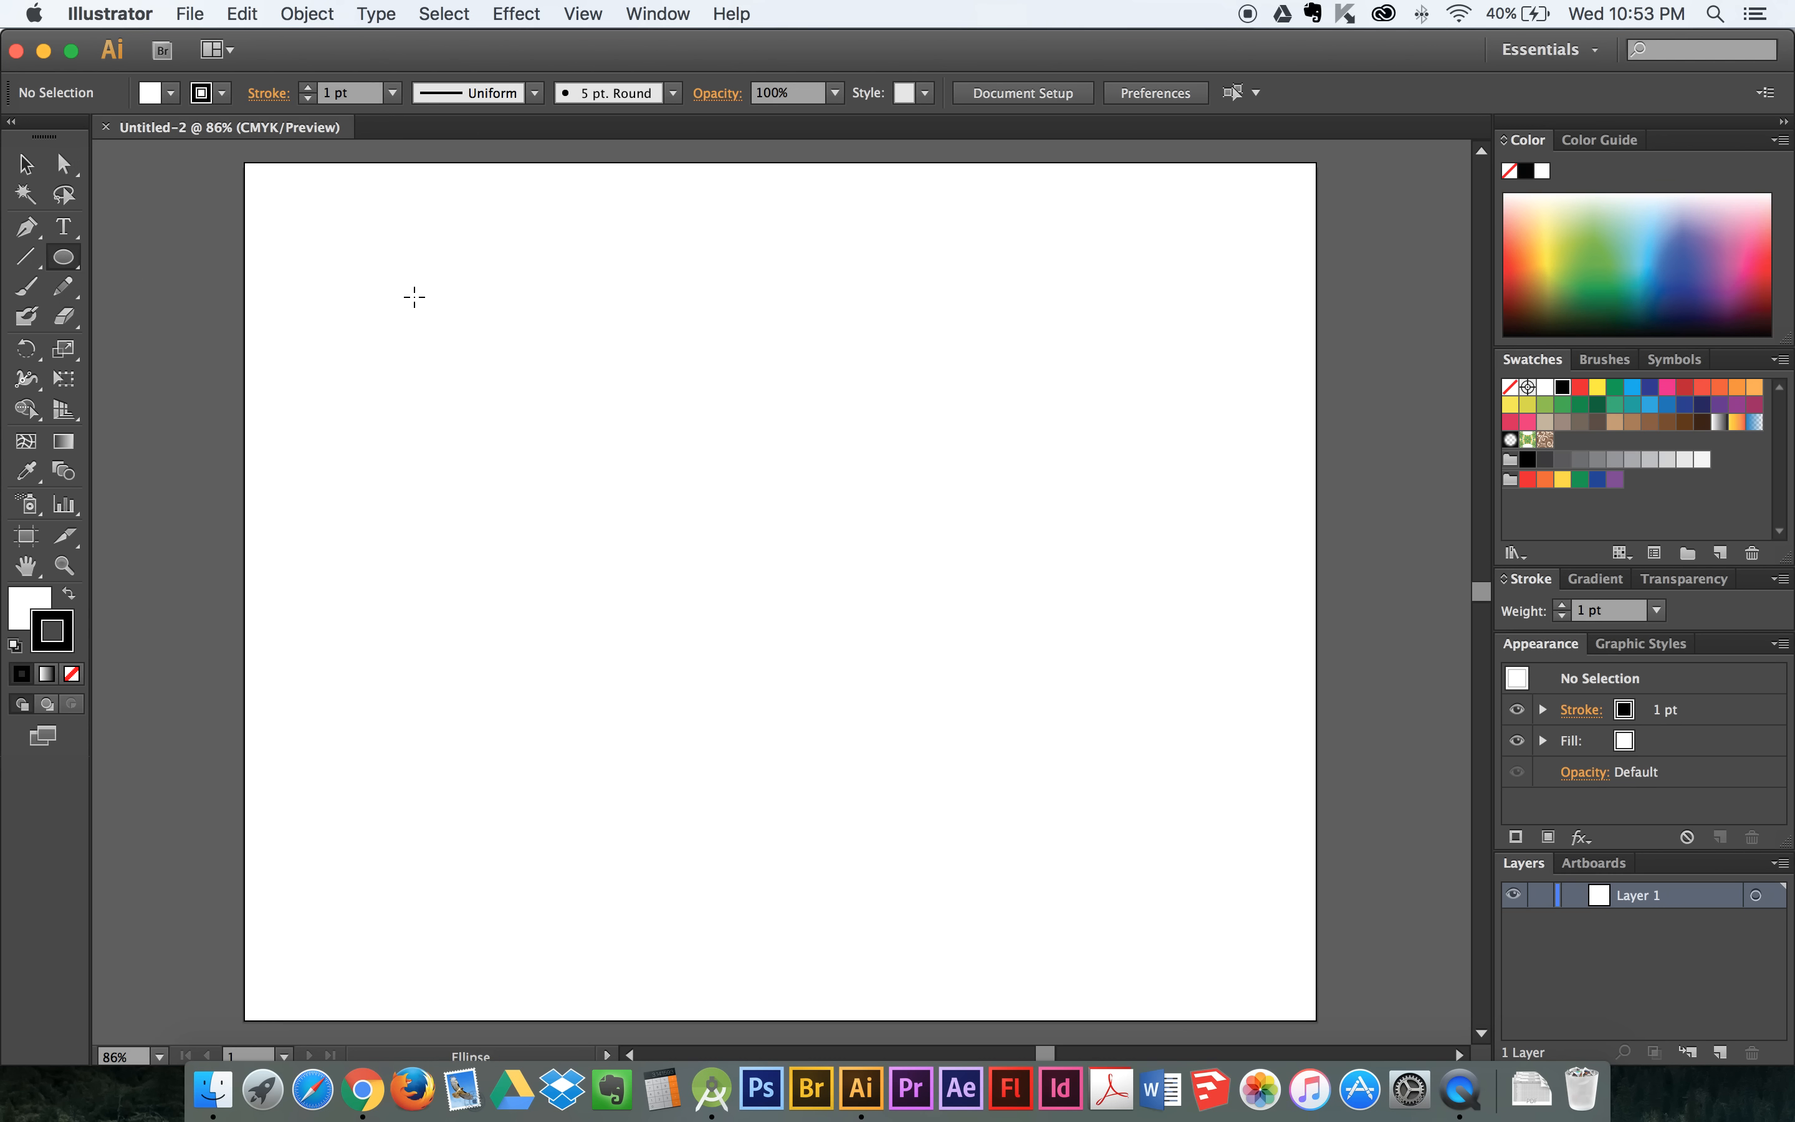
pyautogui.moveTo(412, 289); pyautogui.dragTo(1086, 841)
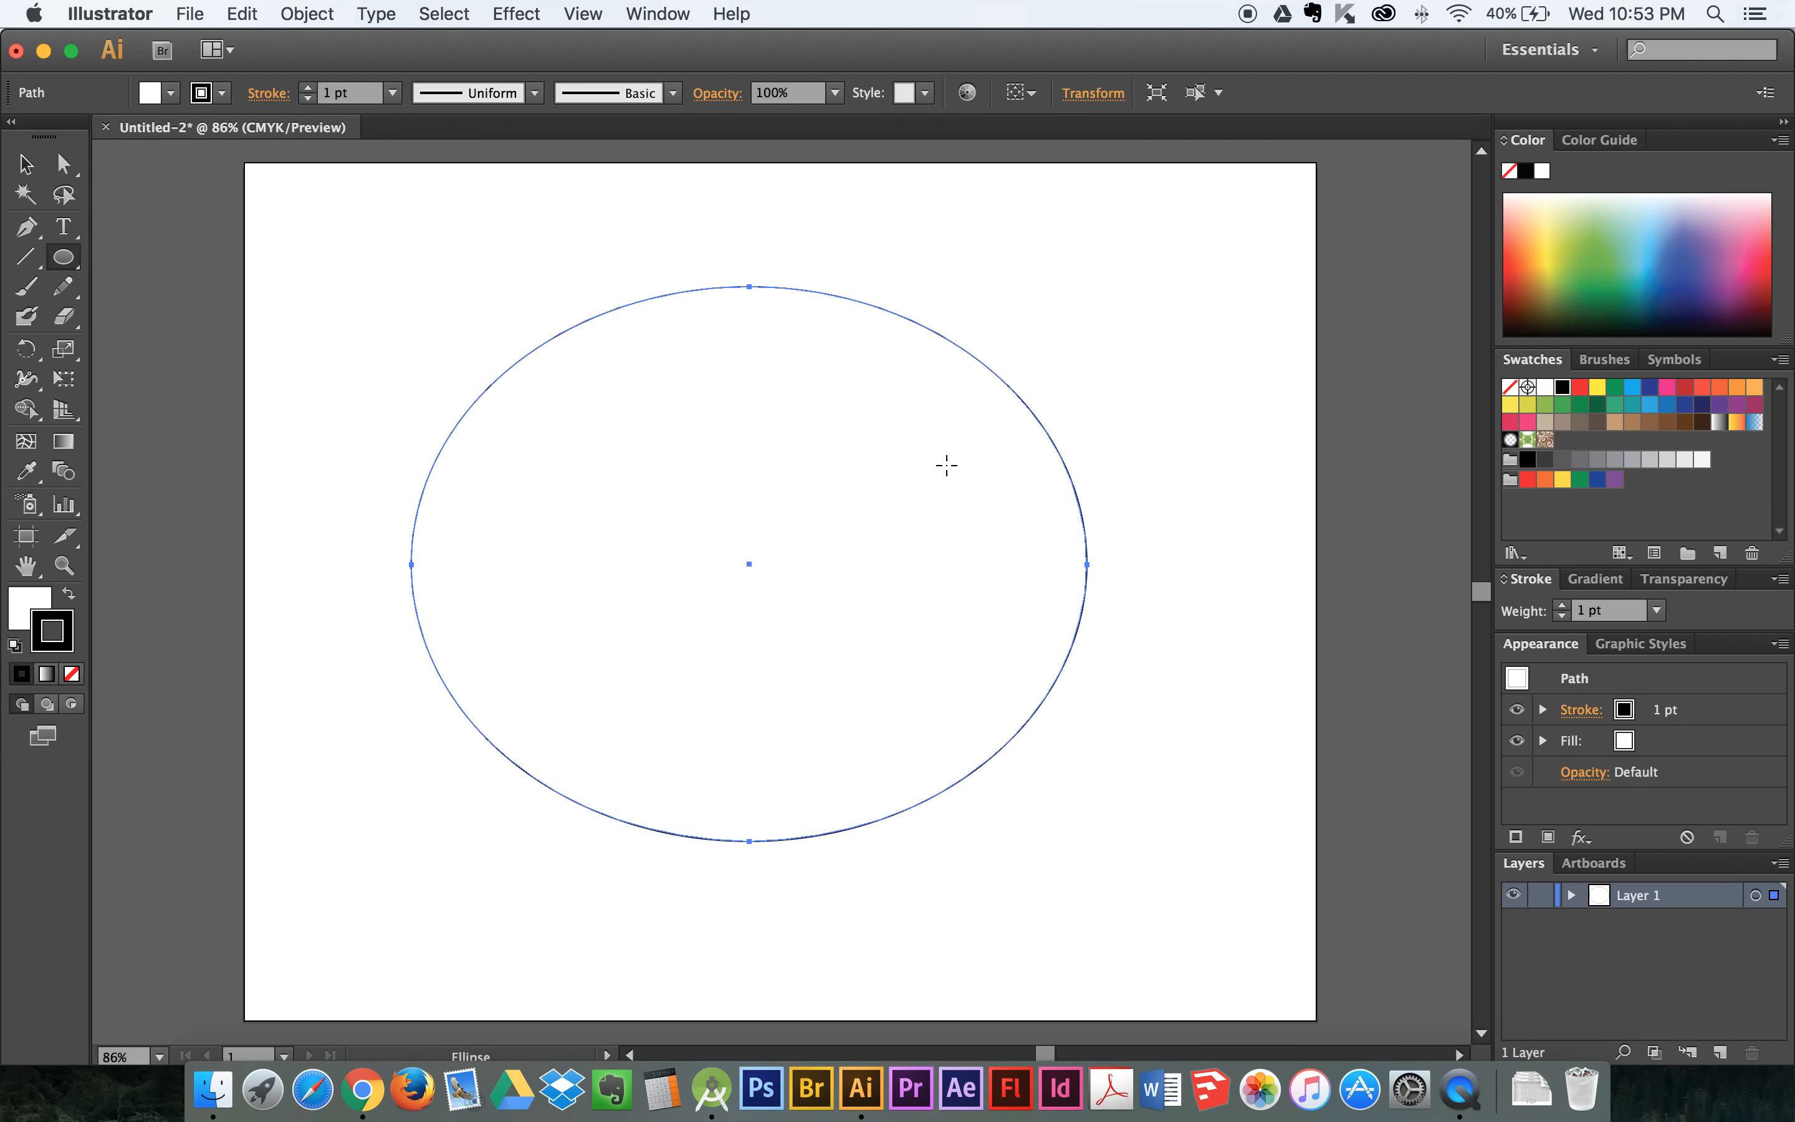
# - Open the Align panel and show its full options, including distribute spacing and Align To
pyautogui.click(639, 15)
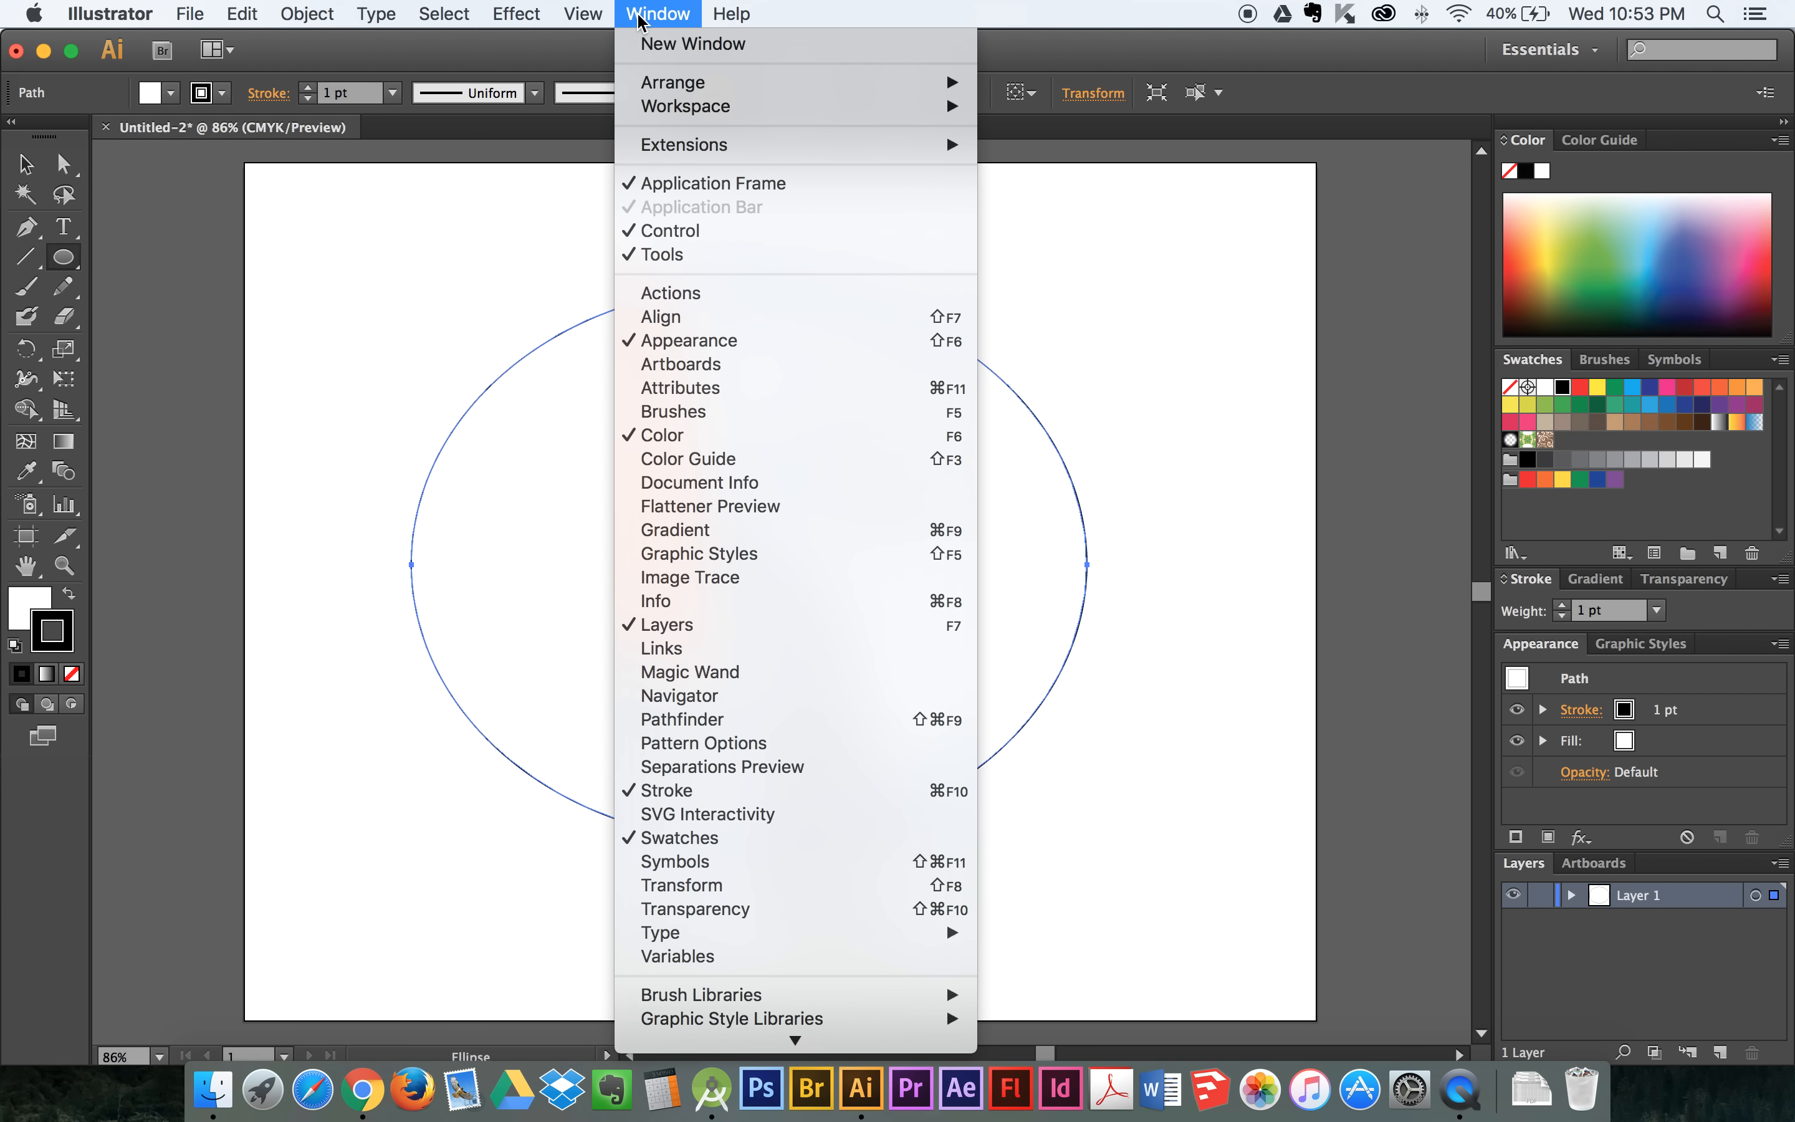
pyautogui.click(719, 318)
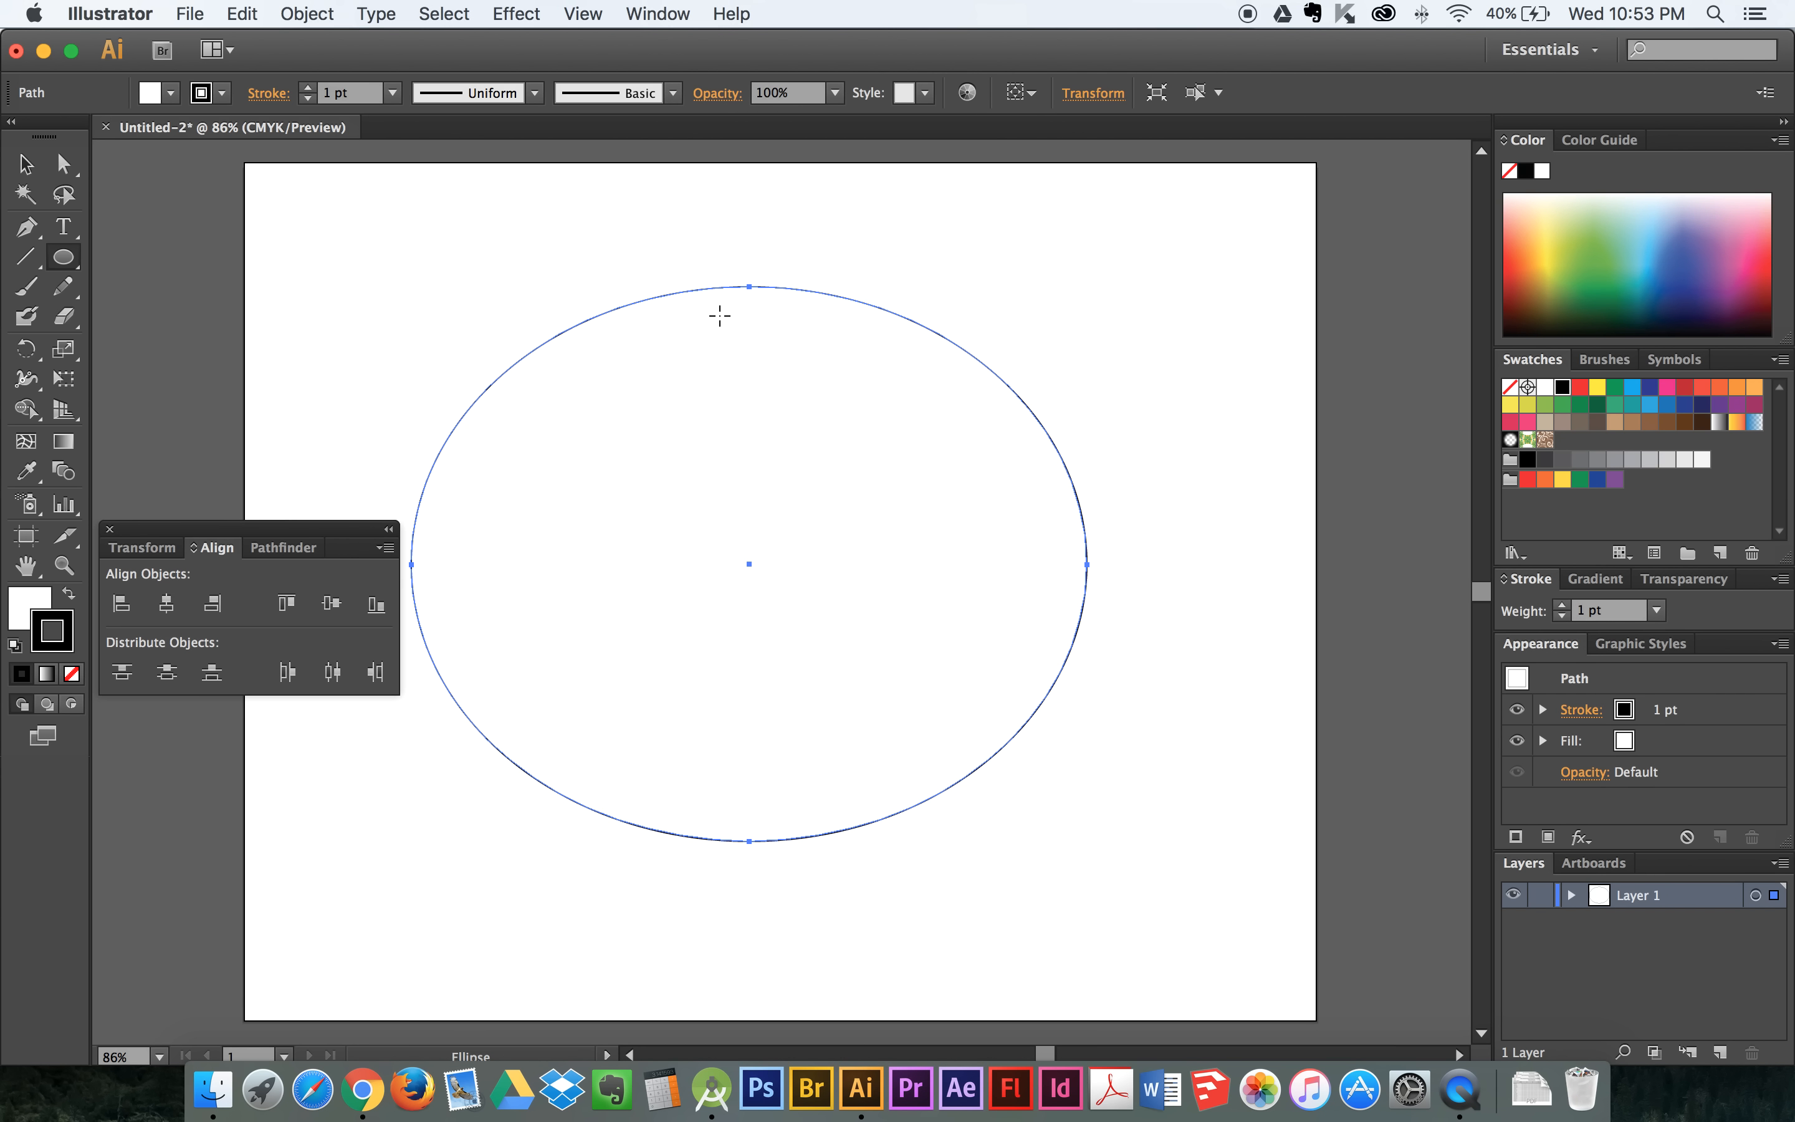
pyautogui.click(385, 549)
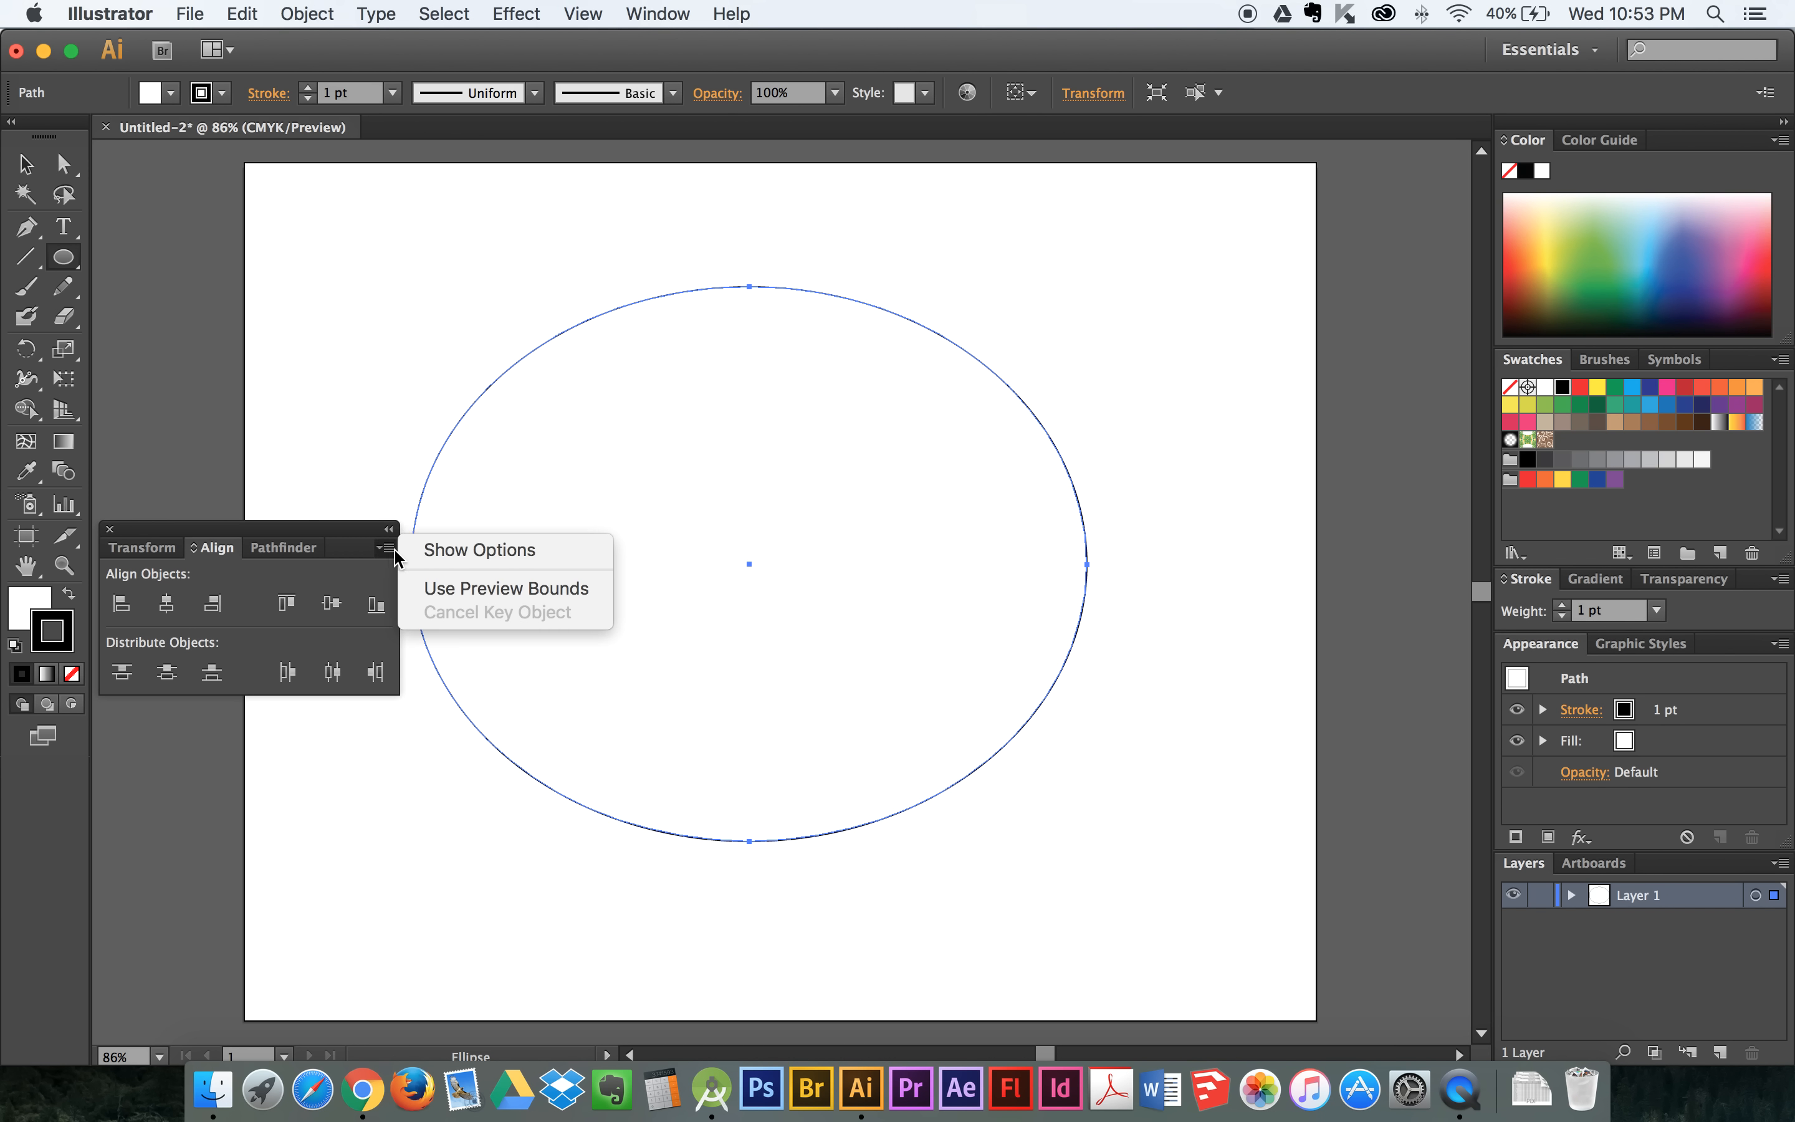
pyautogui.click(433, 557)
pyautogui.click(387, 549)
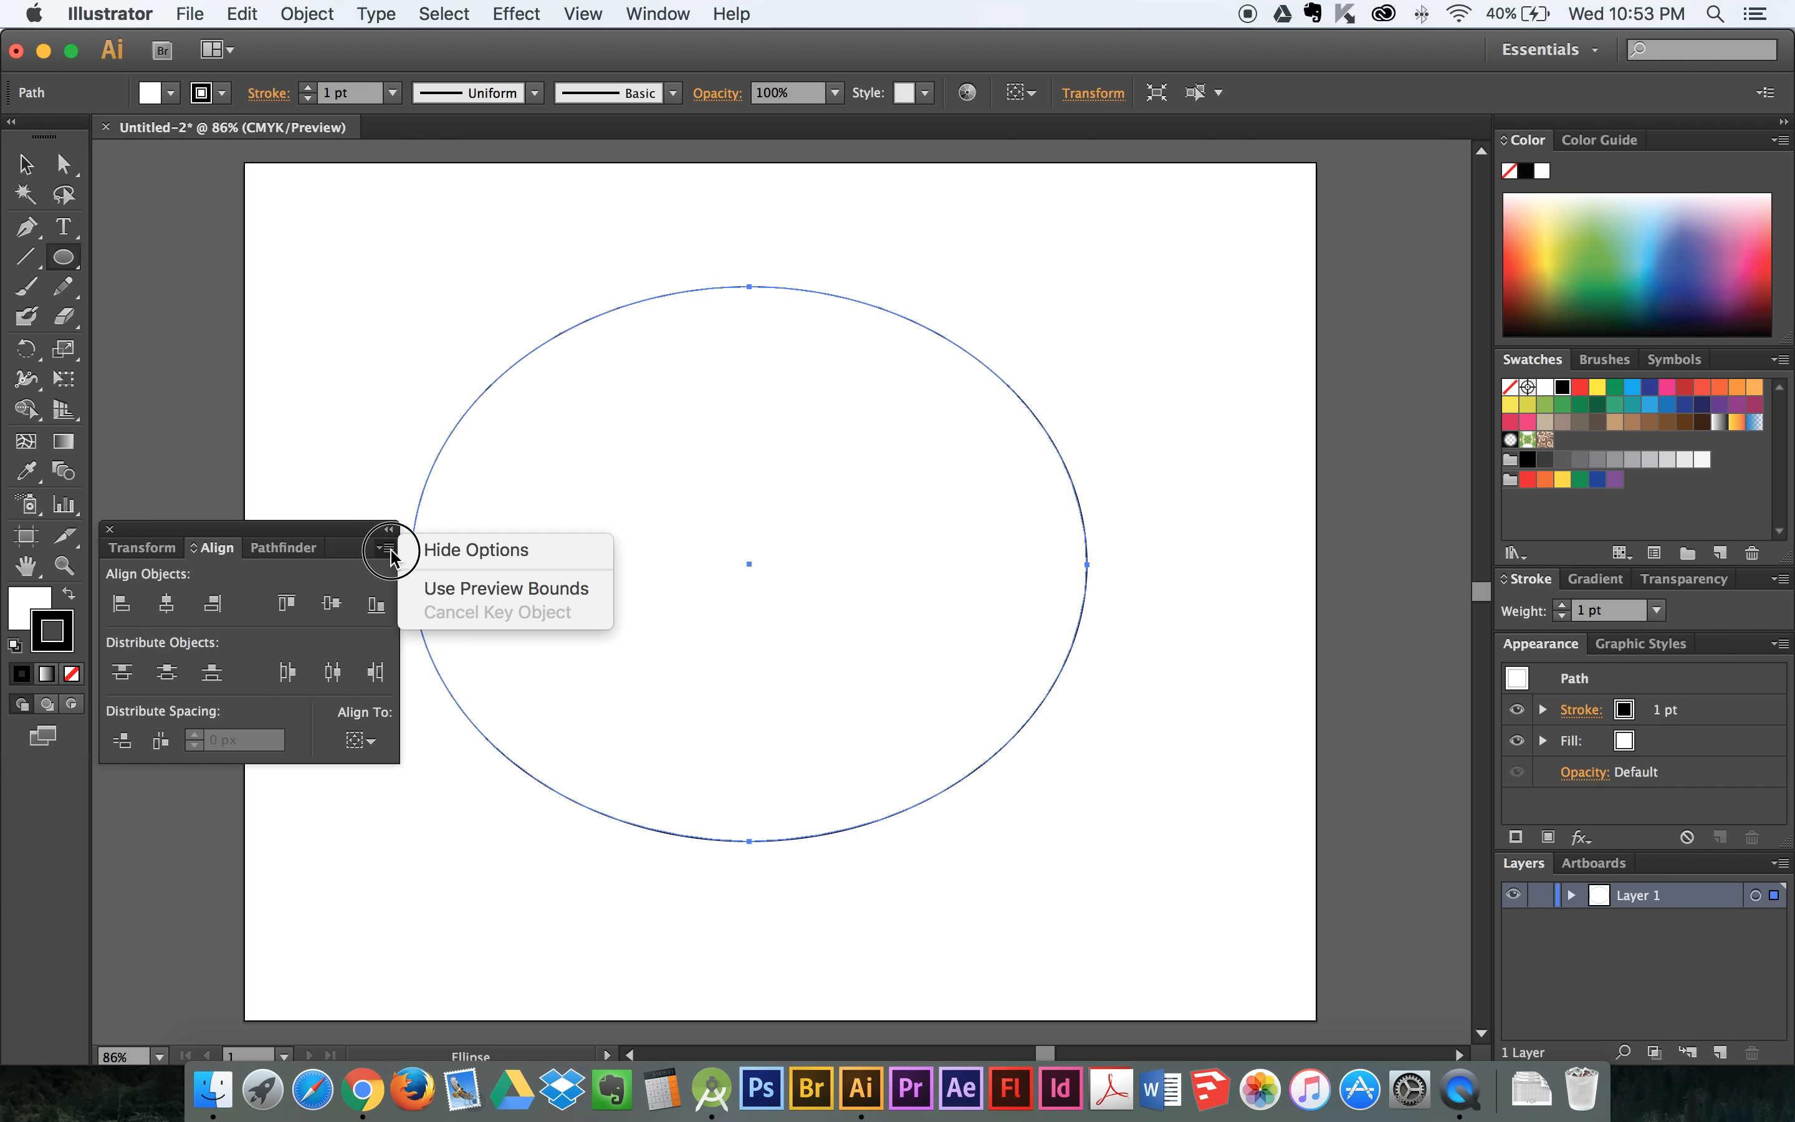
pyautogui.click(423, 557)
pyautogui.click(386, 548)
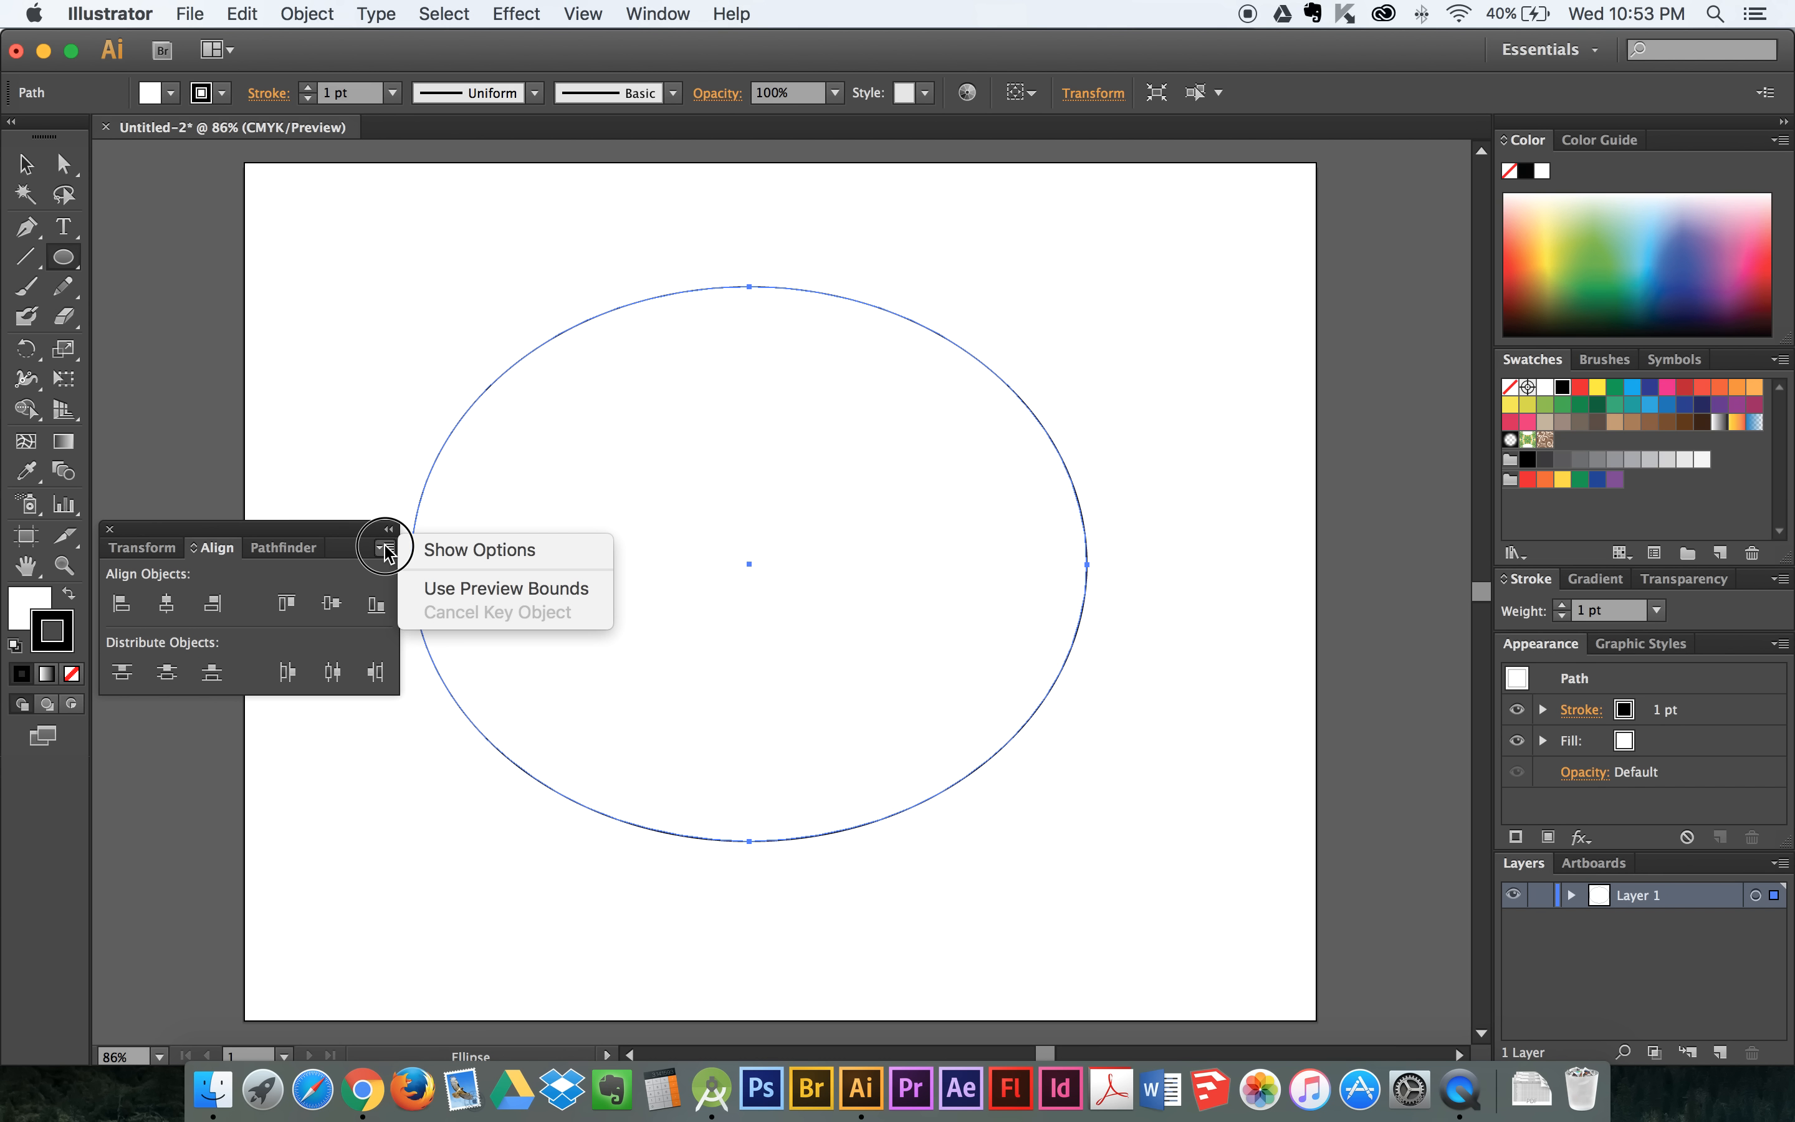
pyautogui.click(428, 553)
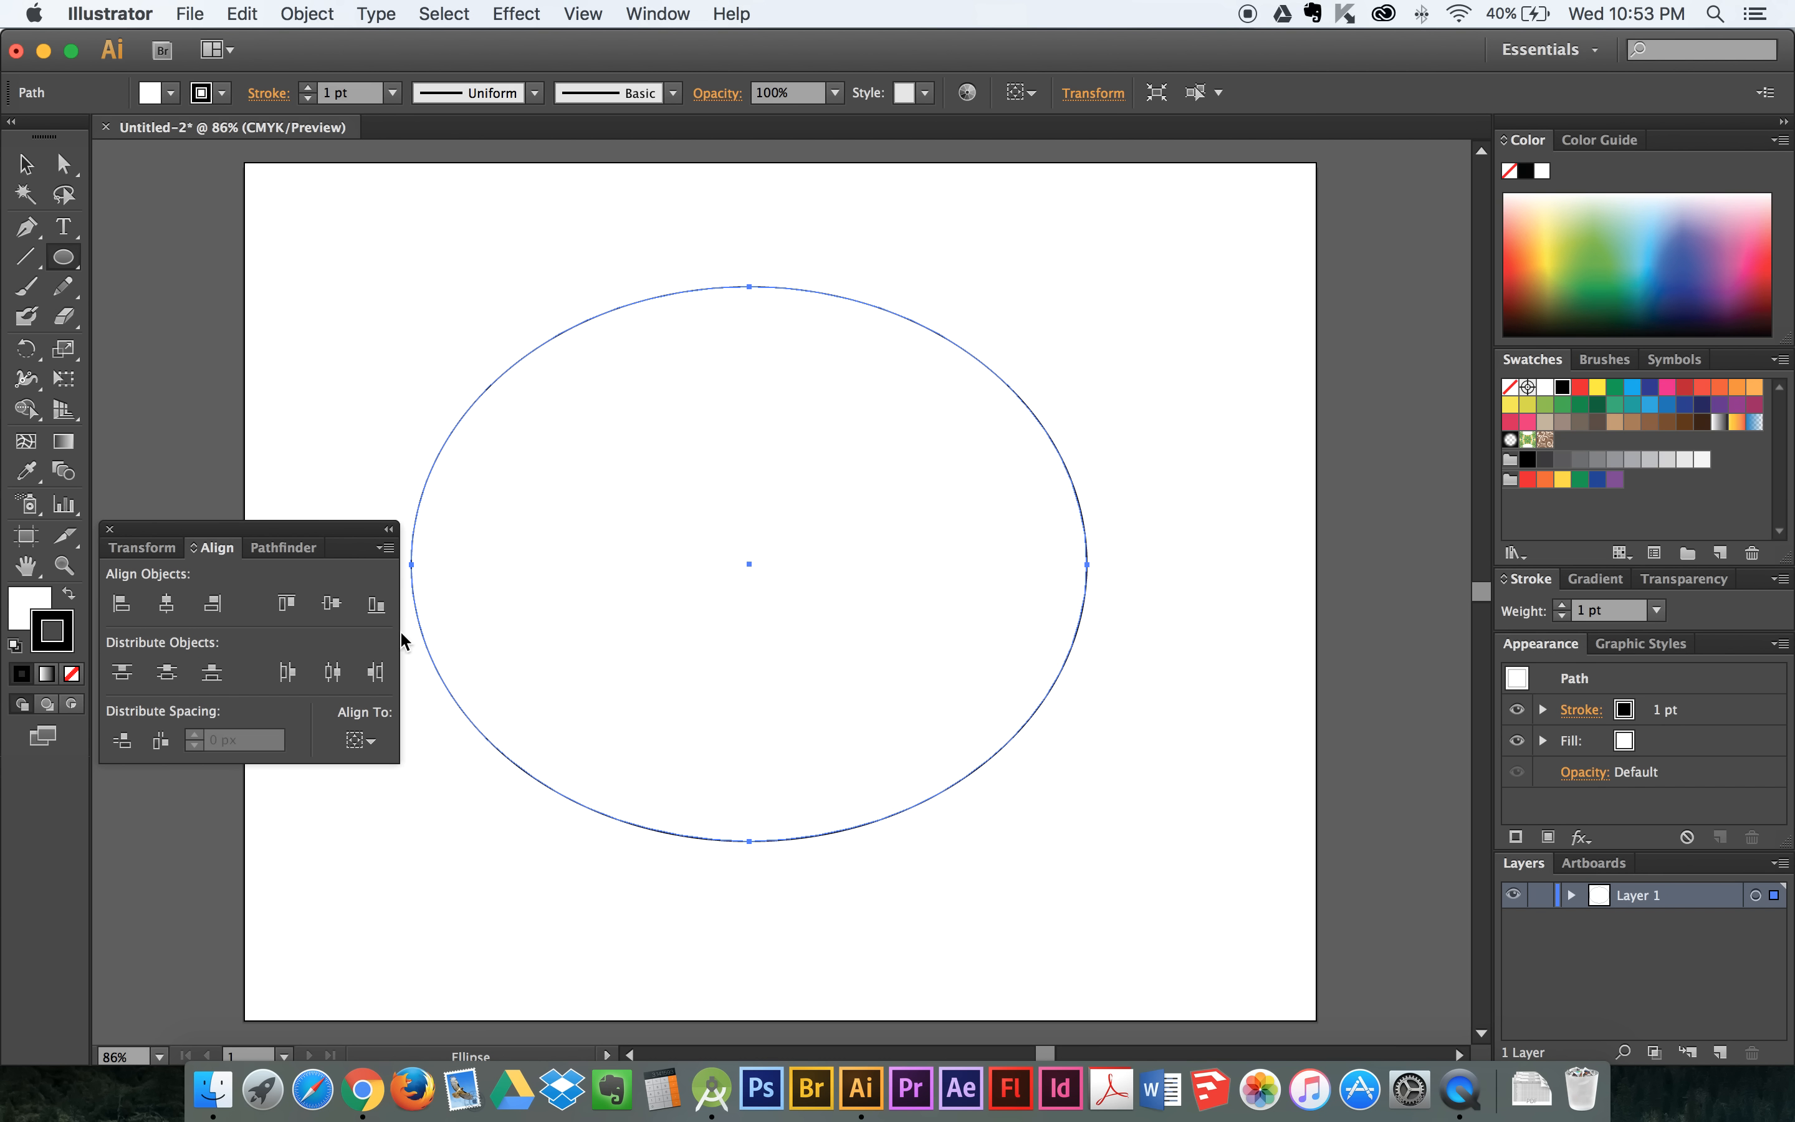
# - Centre the ellipse horizontally and vertically on the artboard using Align to Artboard, and close the alignment controls
pyautogui.click(371, 742)
pyautogui.click(406, 823)
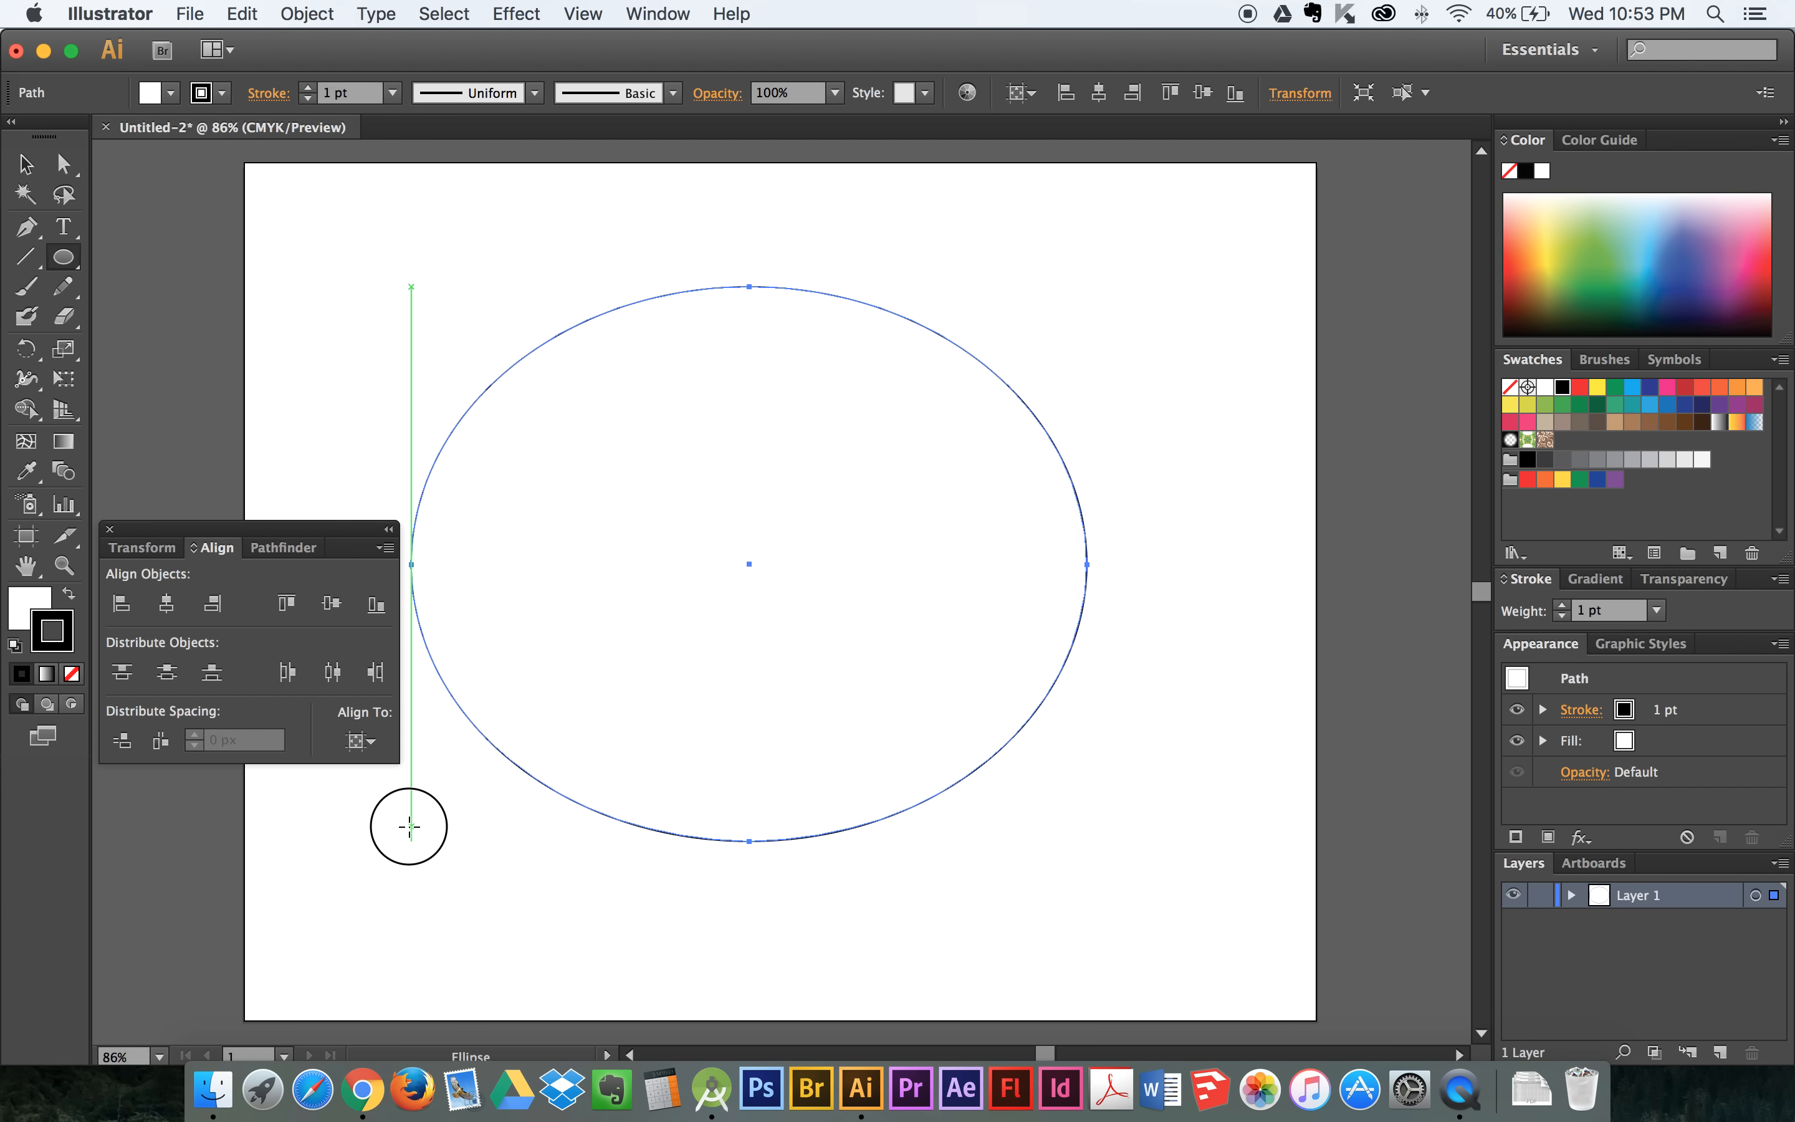
pyautogui.click(367, 741)
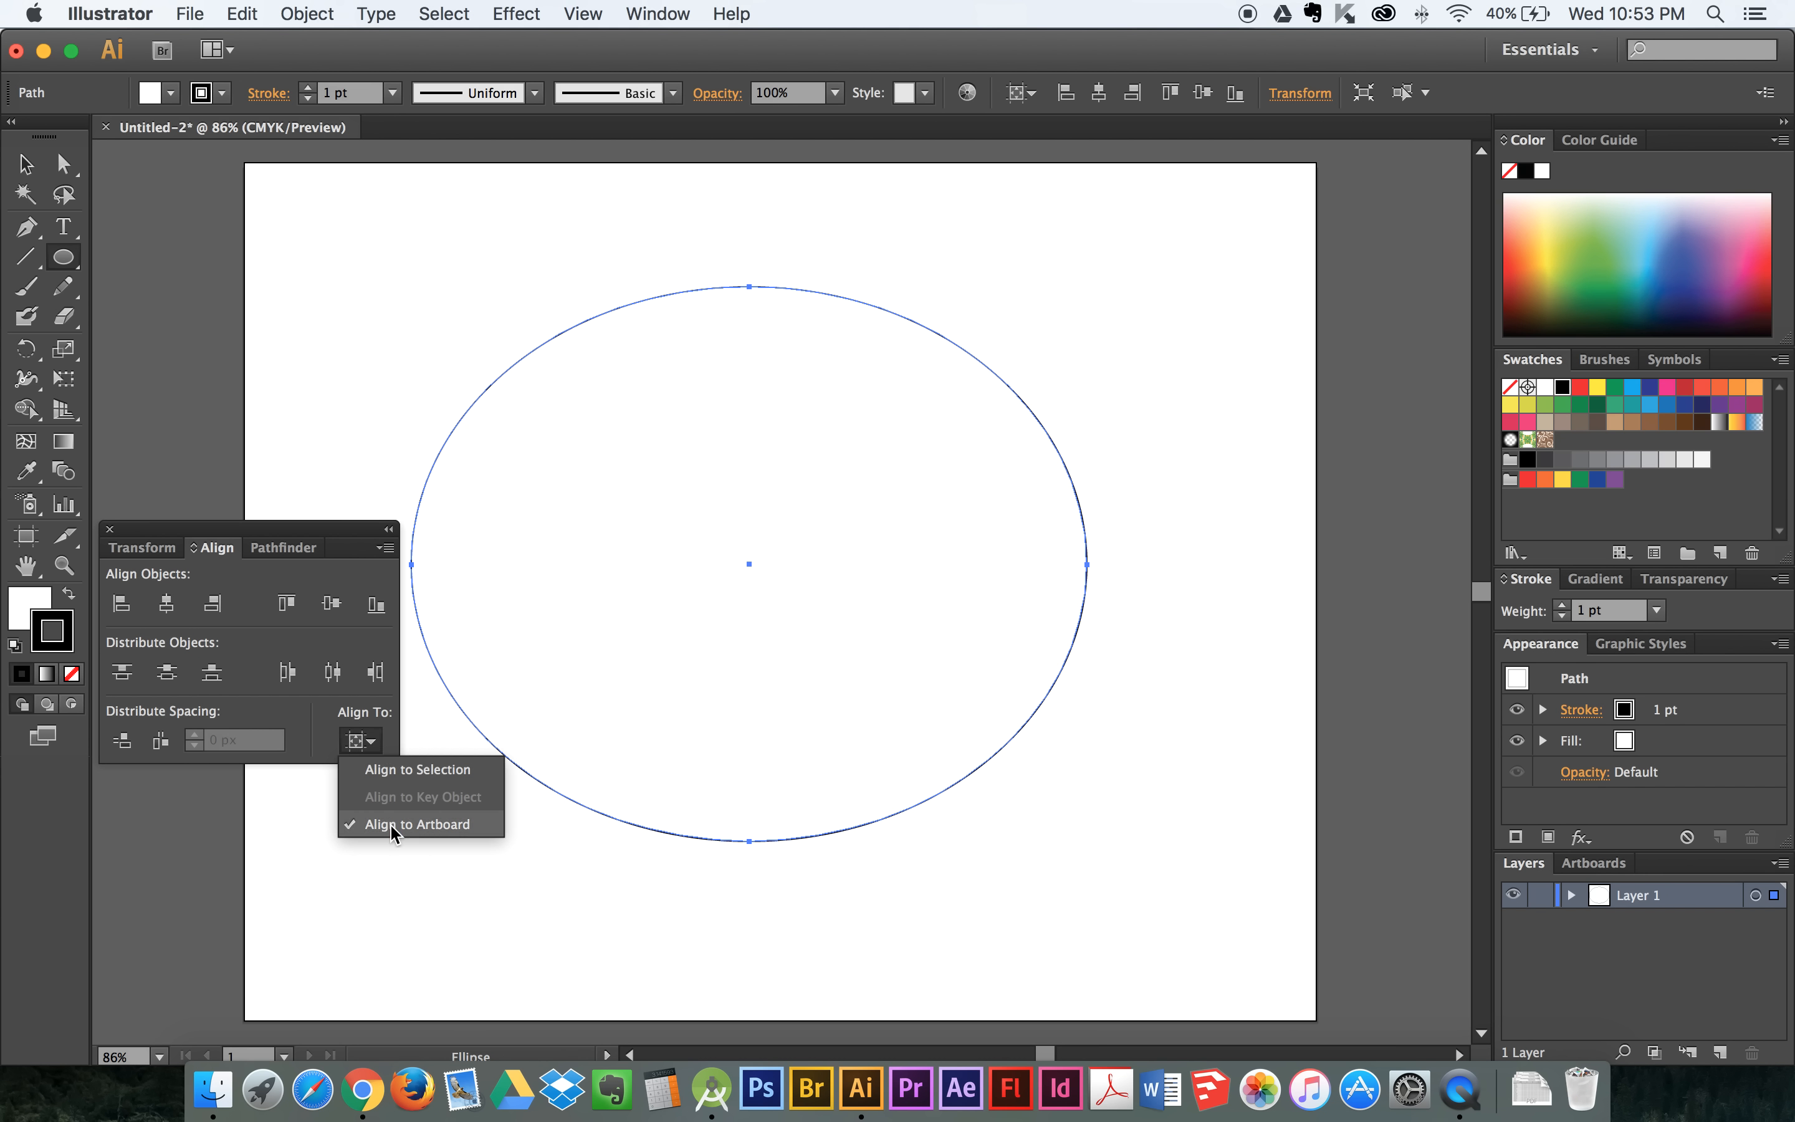
pyautogui.click(247, 534)
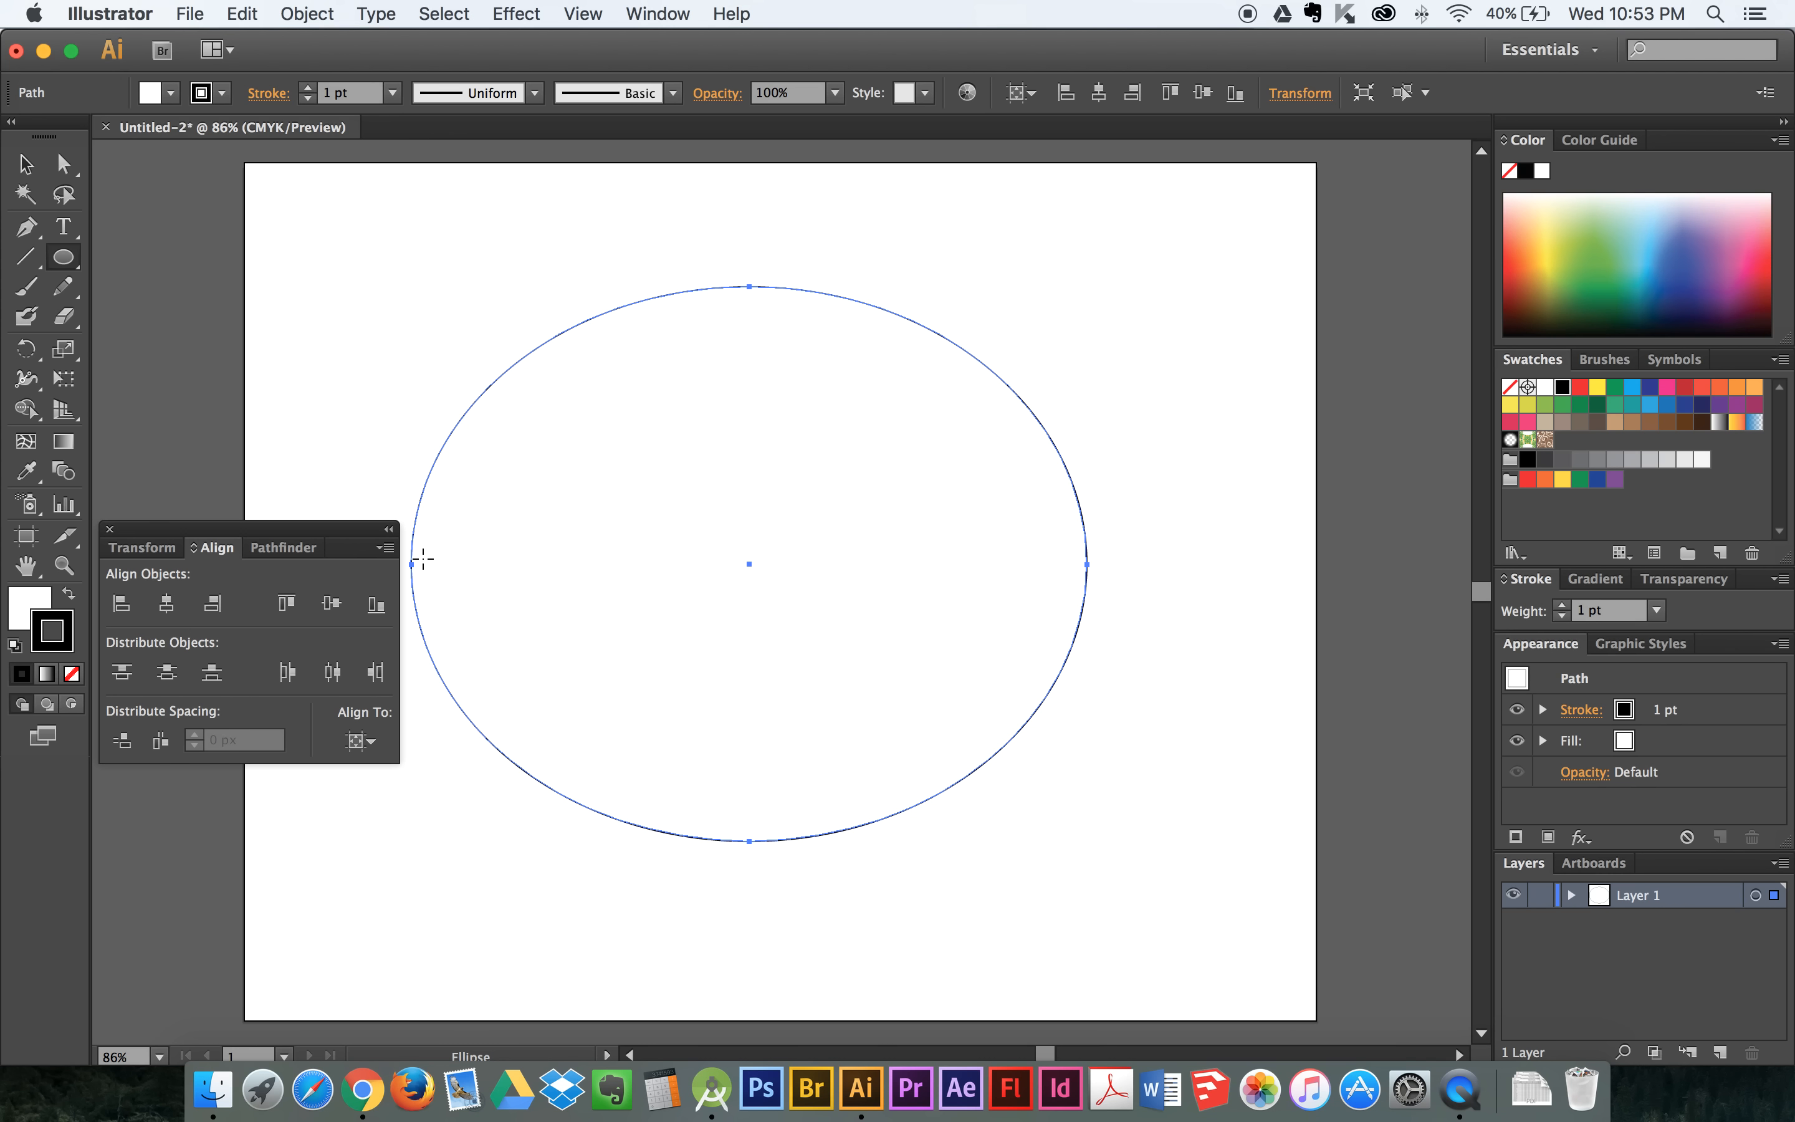
pyautogui.click(169, 604)
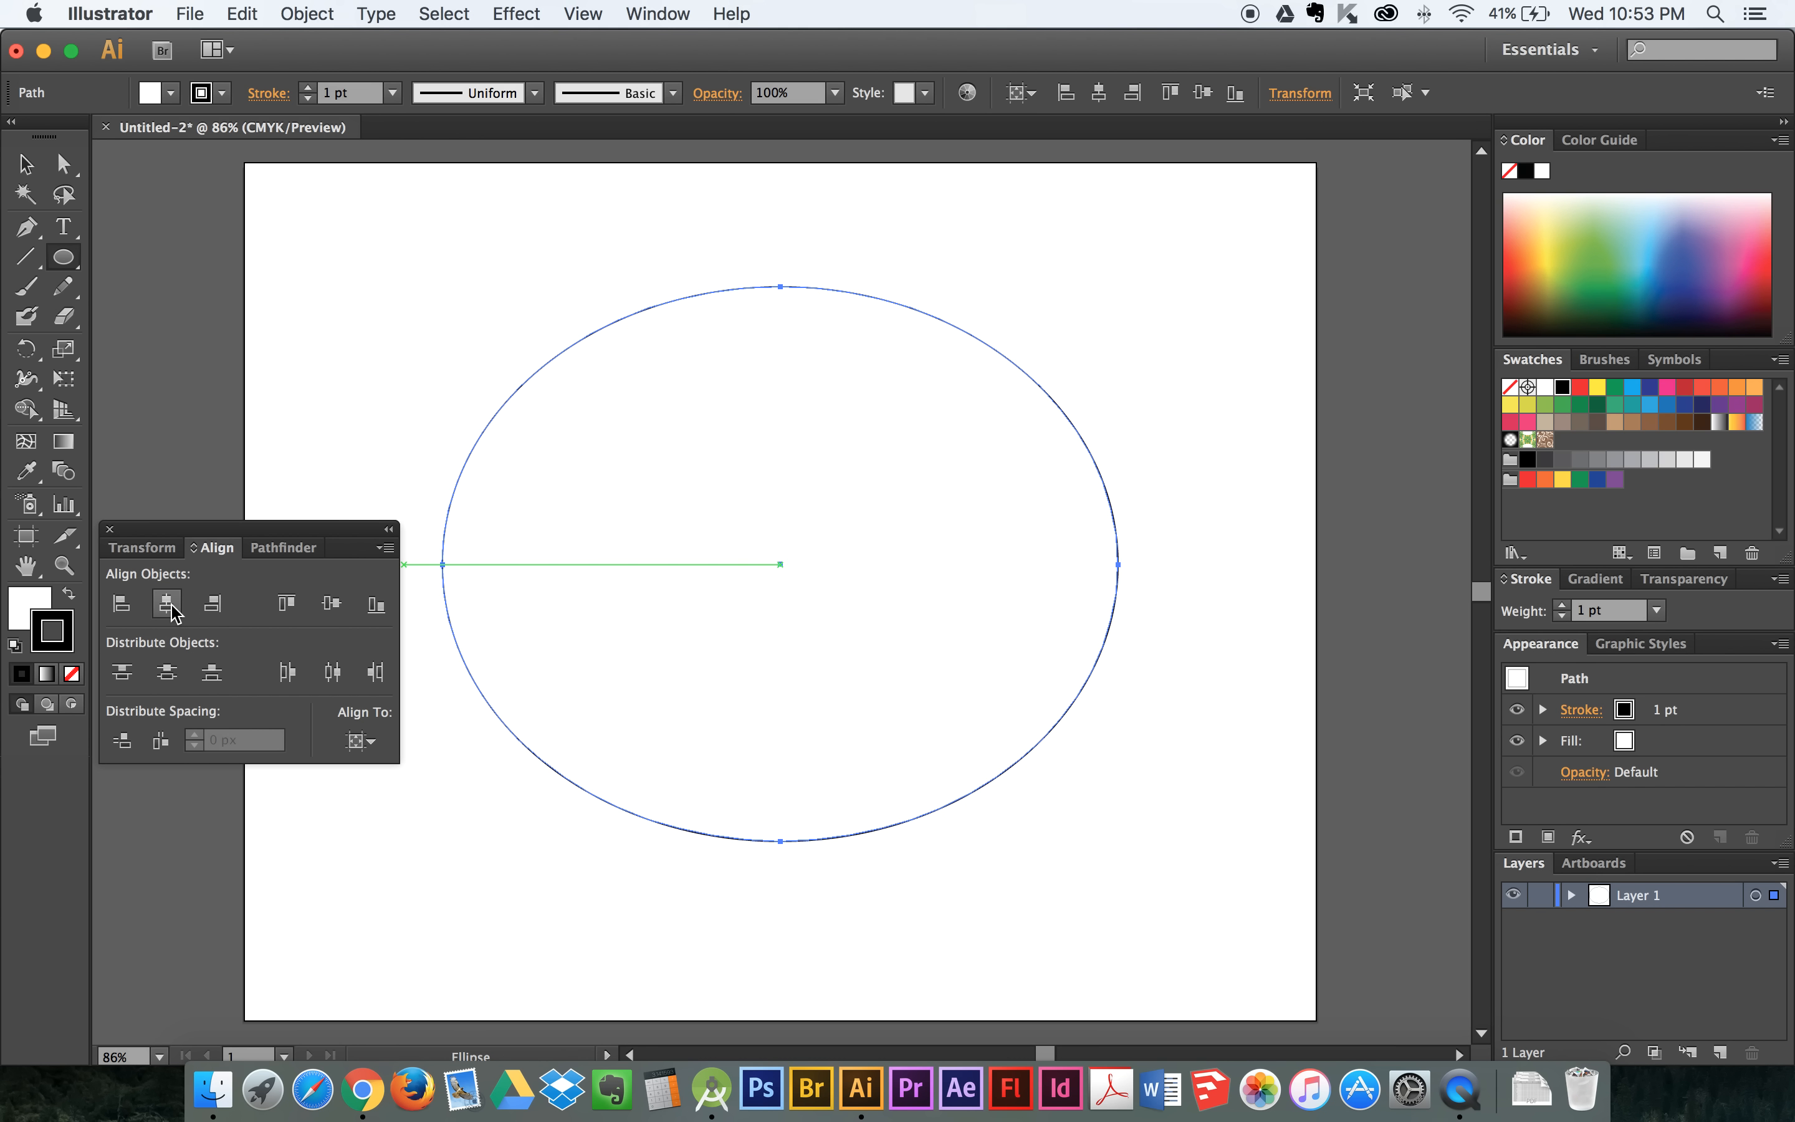
pyautogui.click(329, 605)
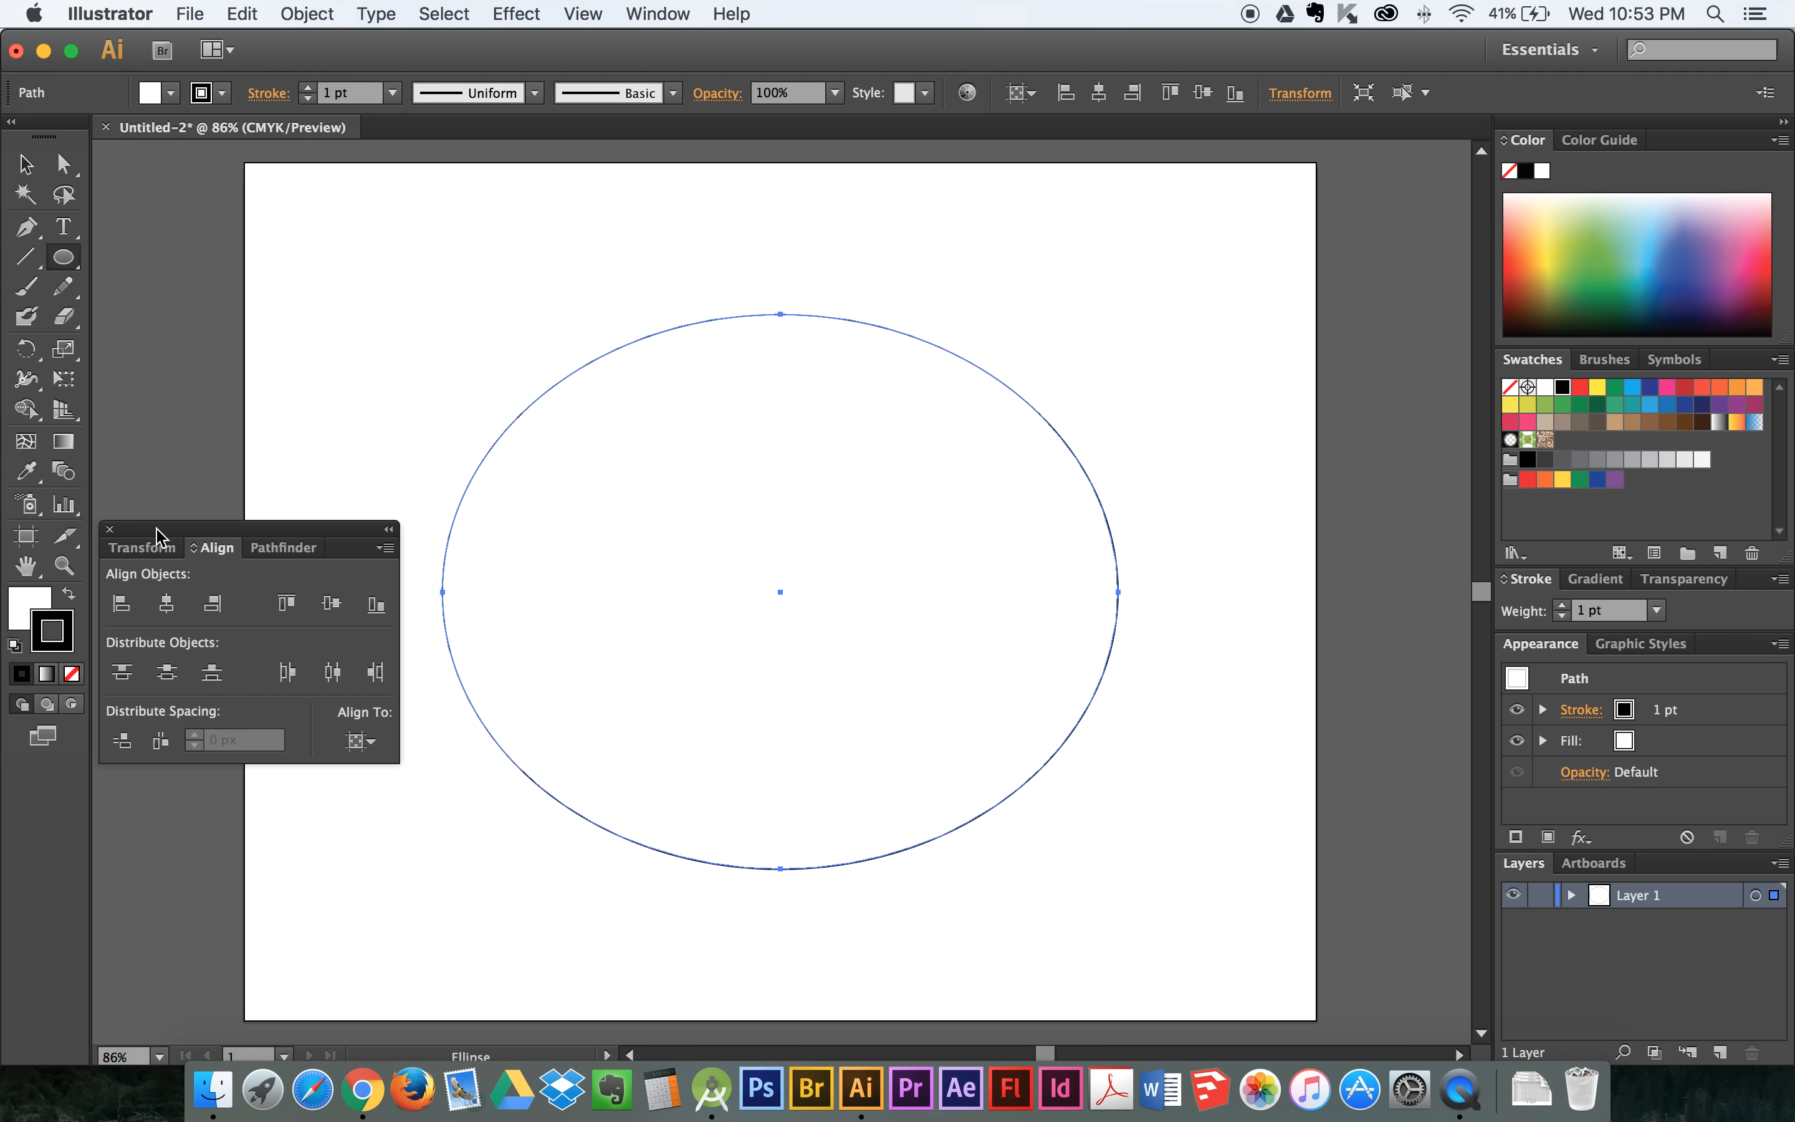
pyautogui.click(109, 529)
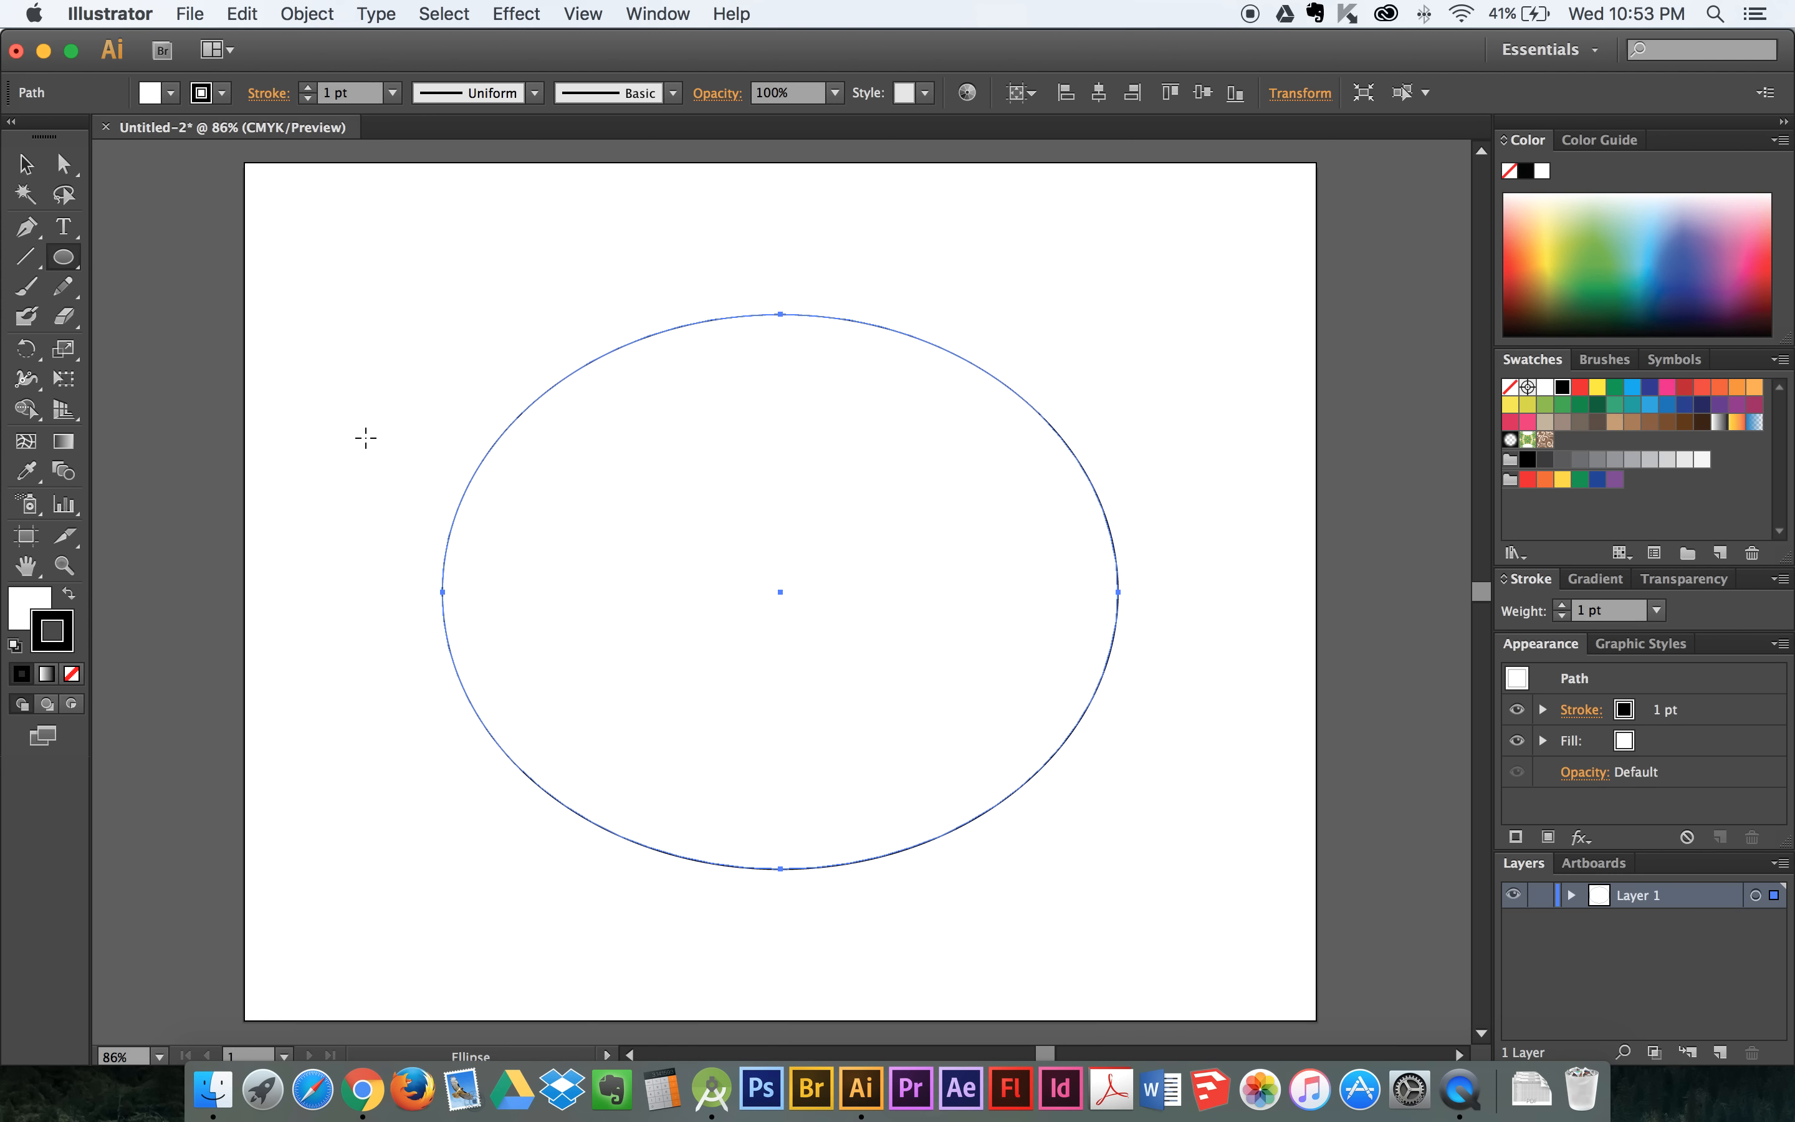
# - Move the whole ellipse toward the artboard's upper-left corner with the Selection tool and undo the move
pyautogui.click(30, 171)
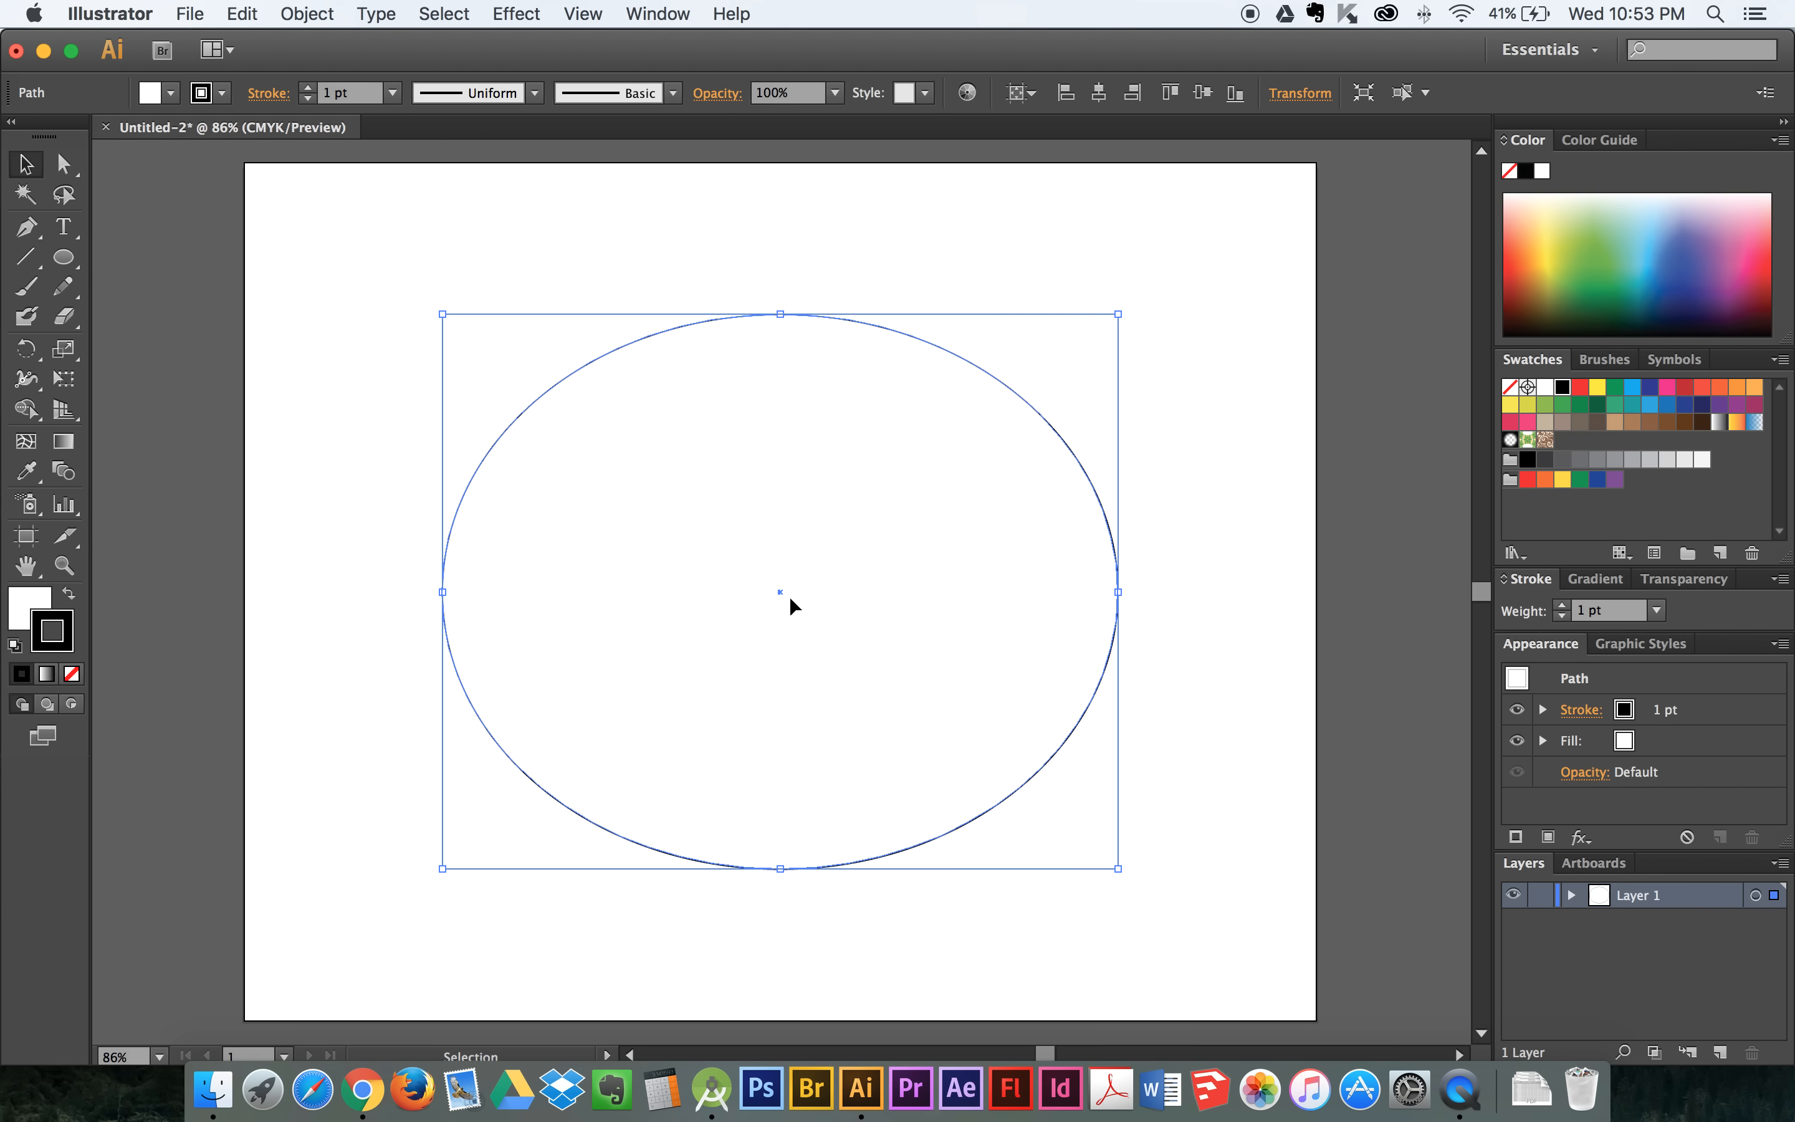
pyautogui.moveTo(659, 502); pyautogui.dragTo(500, 464)
pyautogui.click(251, 13)
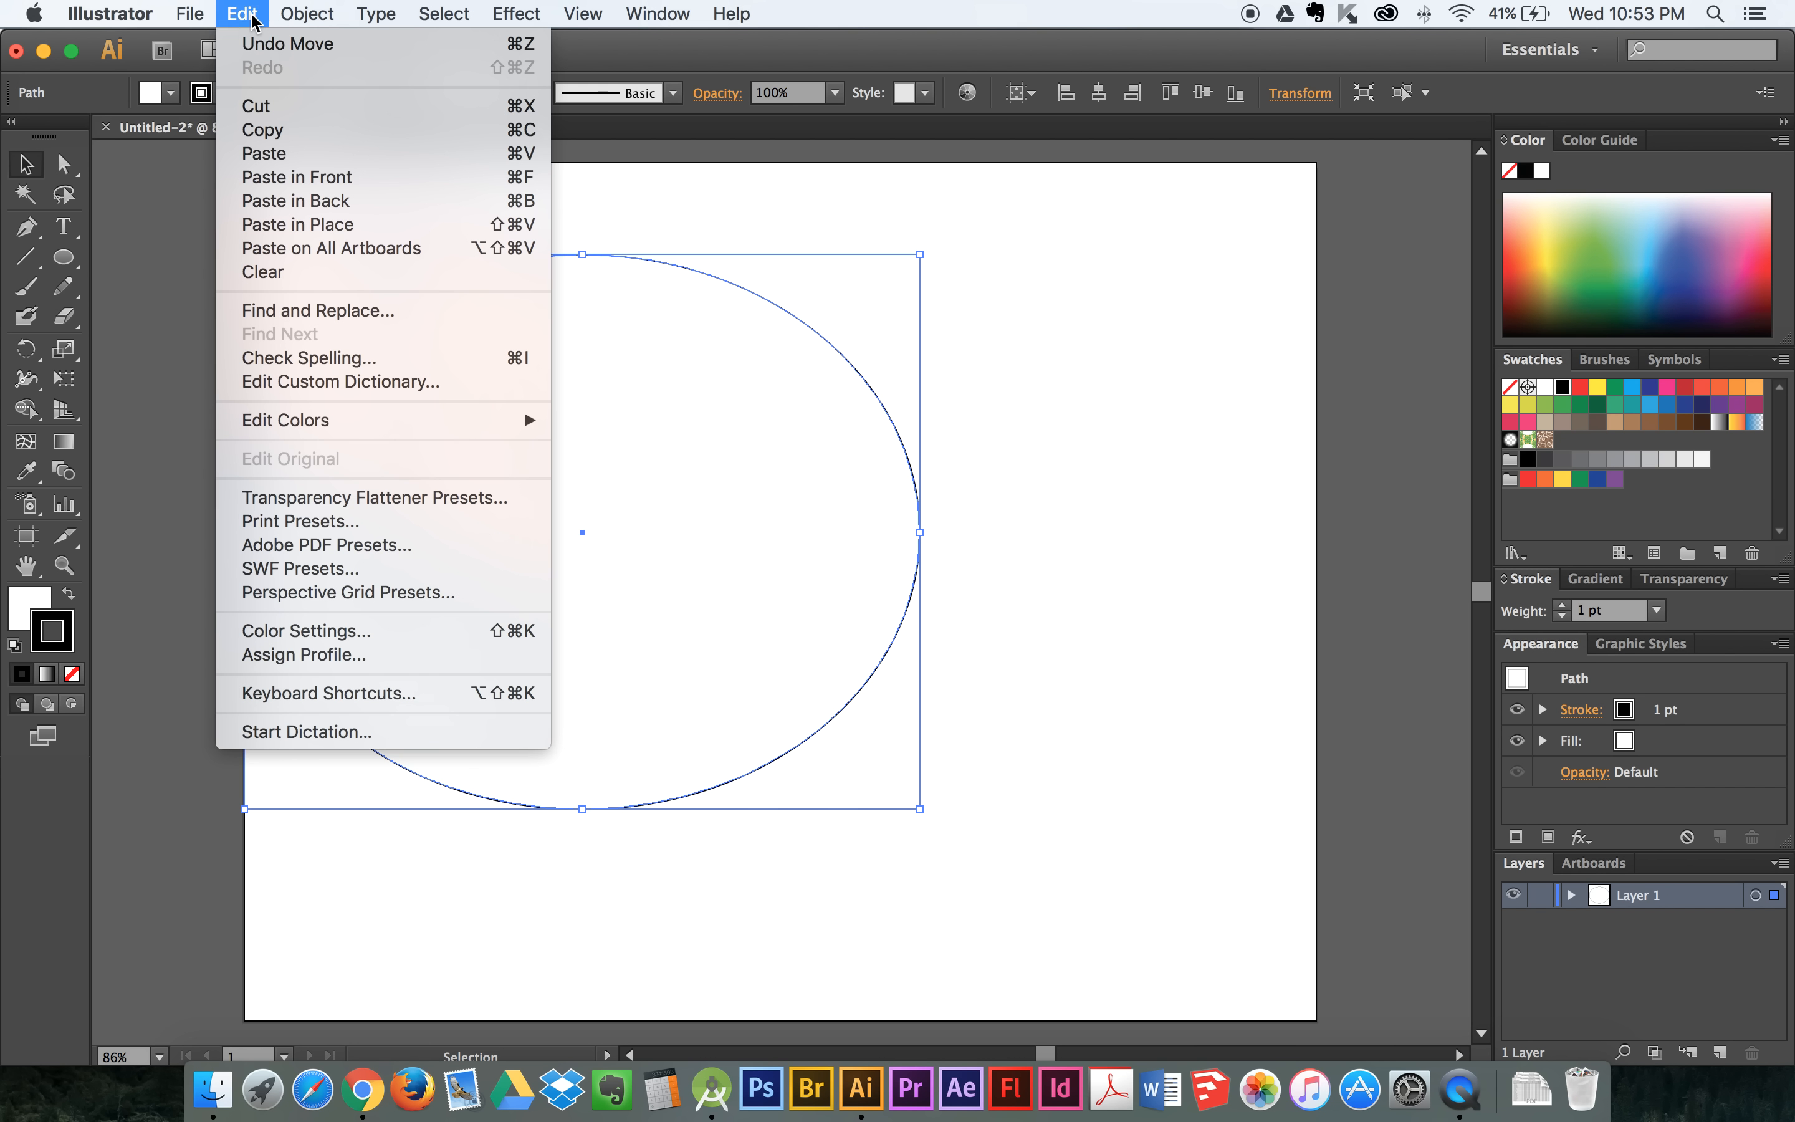
pyautogui.click(281, 43)
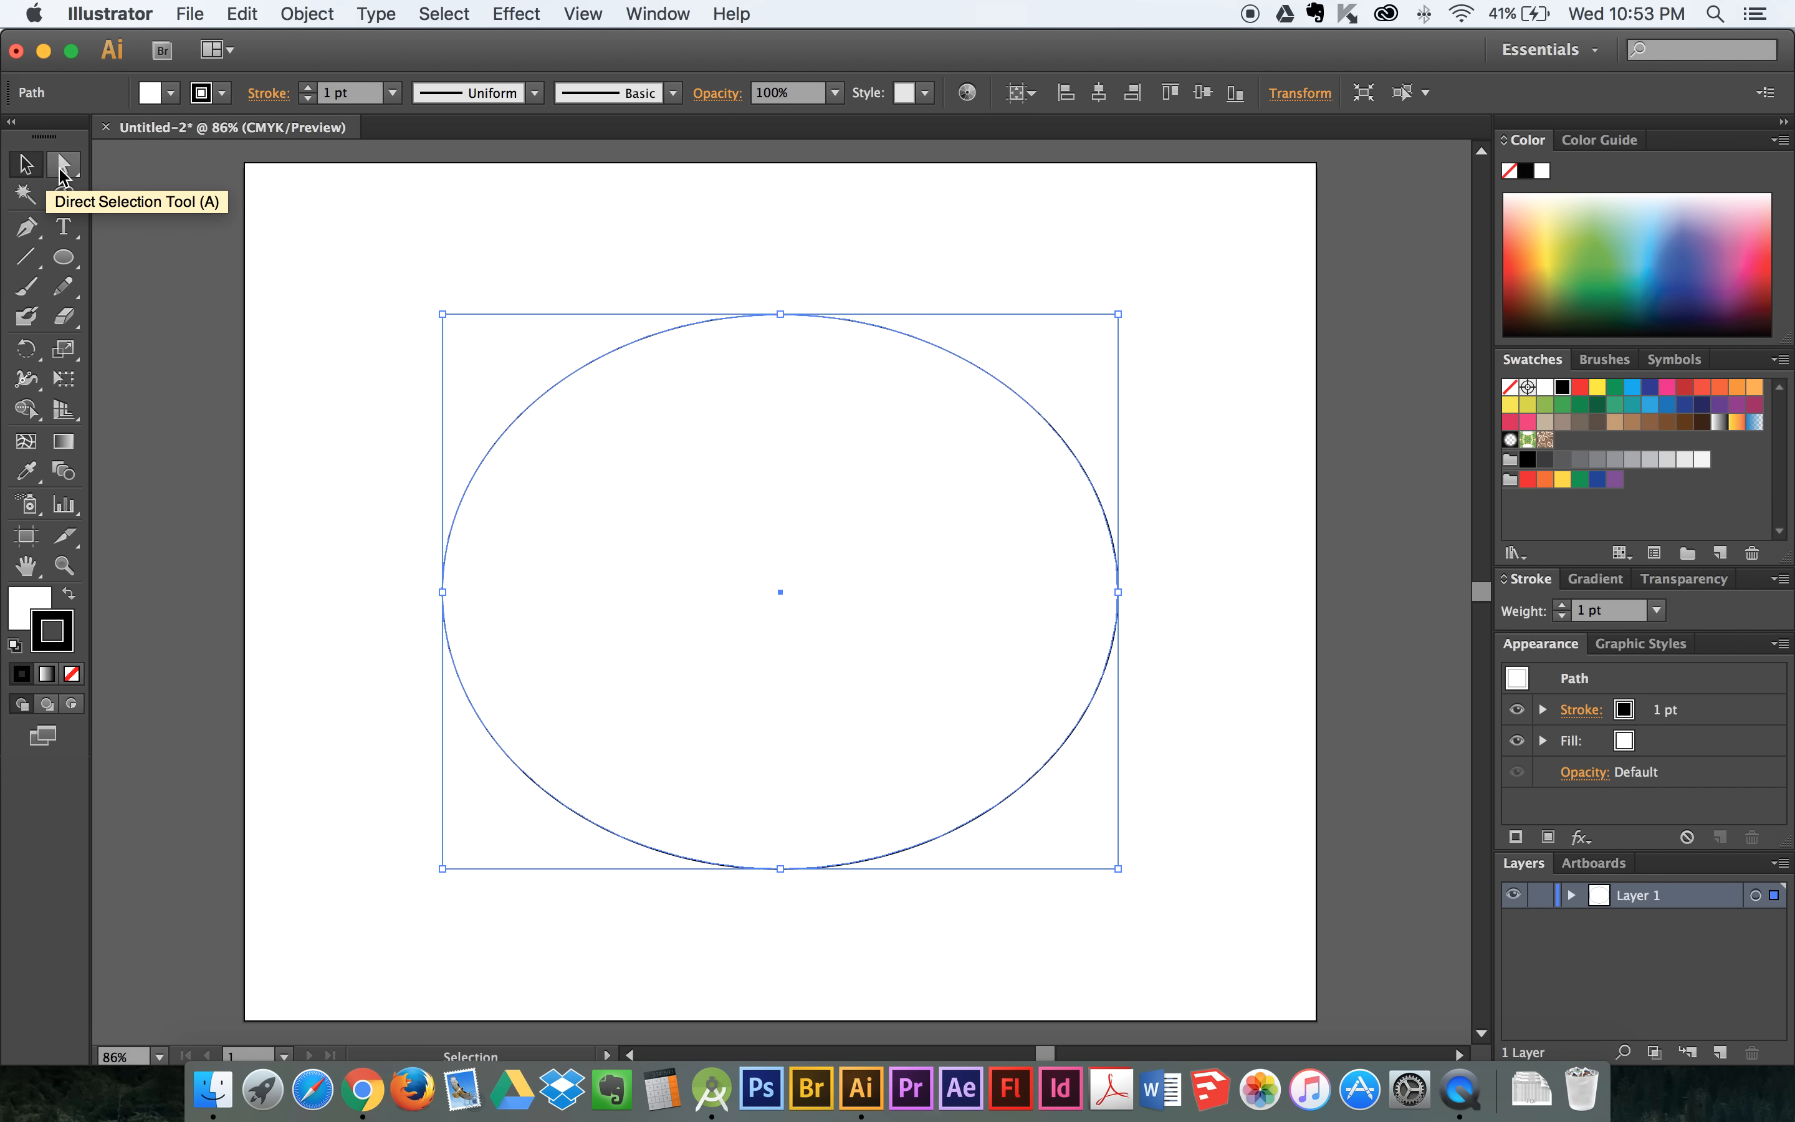
# - Draw a small, nearly square rectangle near the artboard's upper-left corner with the Rectangle tool
pyautogui.moveTo(63, 256); pyautogui.dragTo(118, 265)
pyautogui.moveTo(331, 216); pyautogui.dragTo(495, 369)
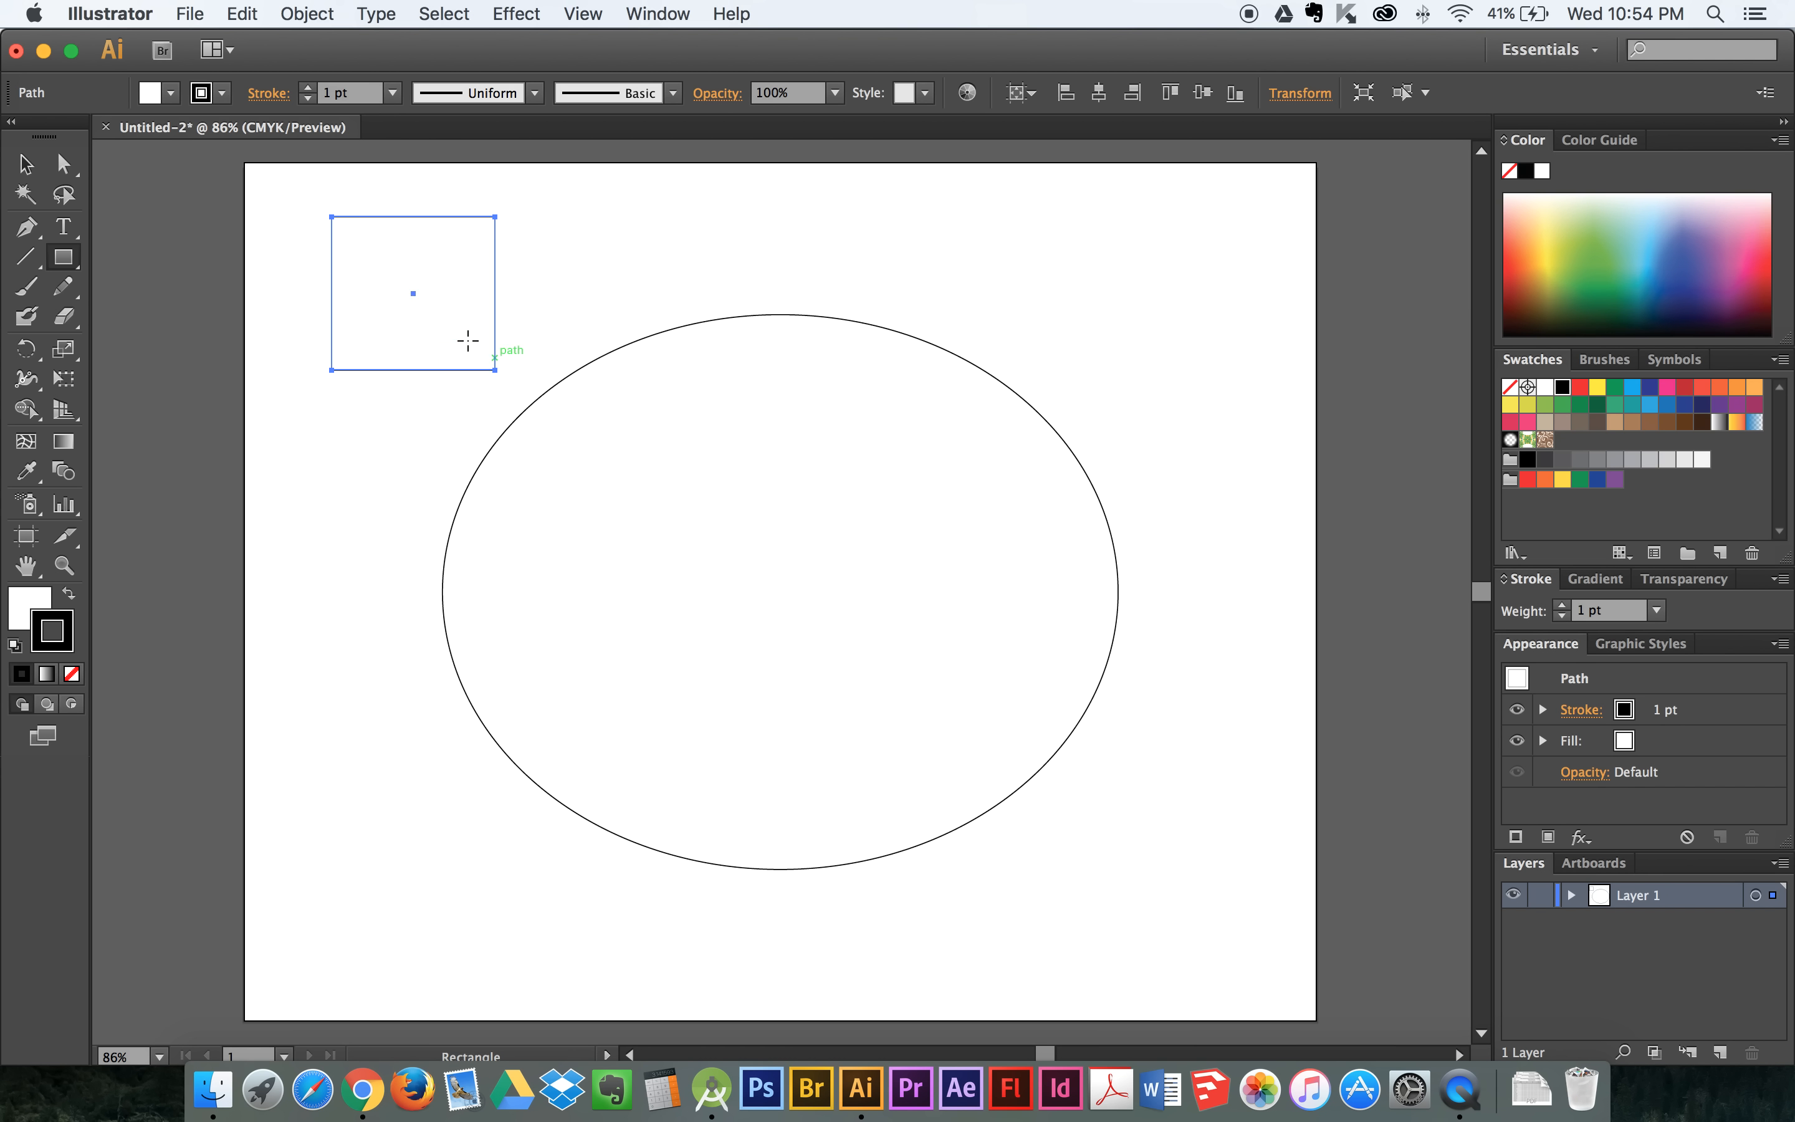
# - Reposition the small rectangle near the artboard's upper-left corner with the Selection tool and leave it selected
pyautogui.click(24, 168)
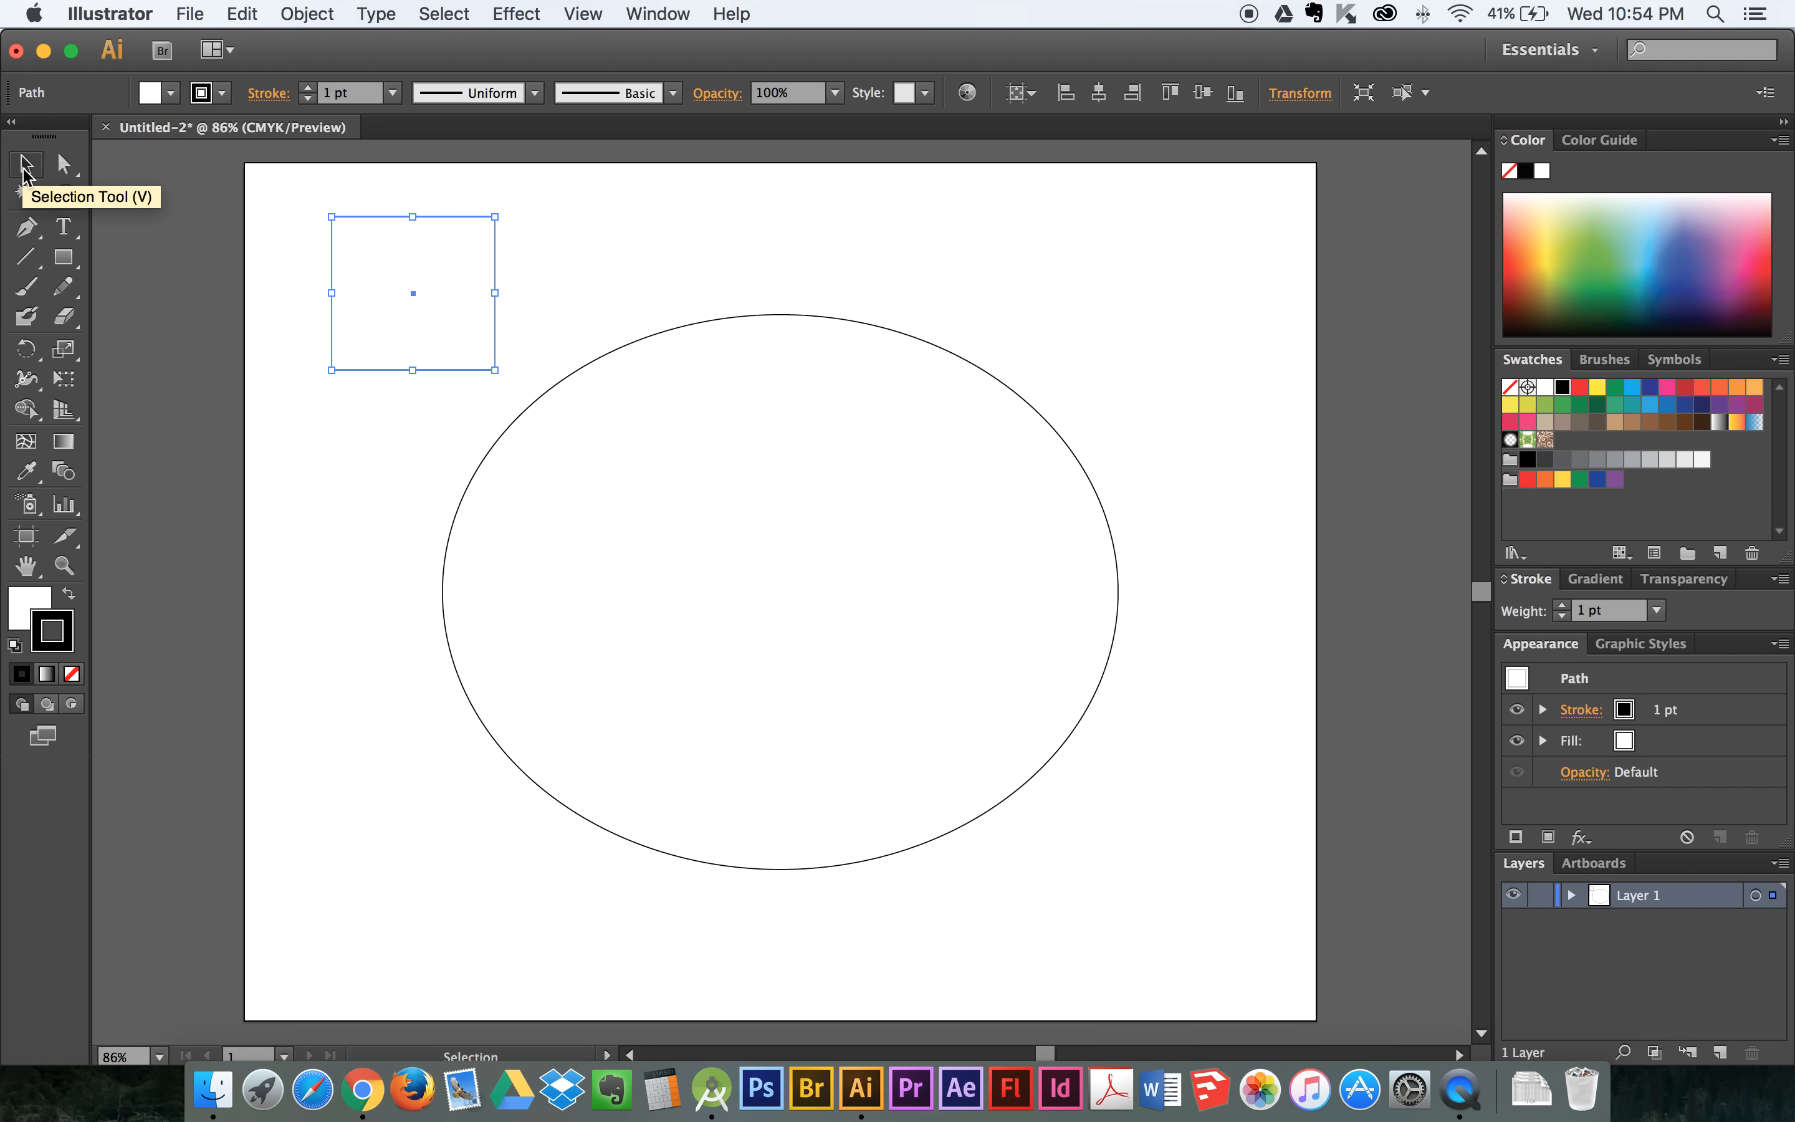
pyautogui.click(351, 389)
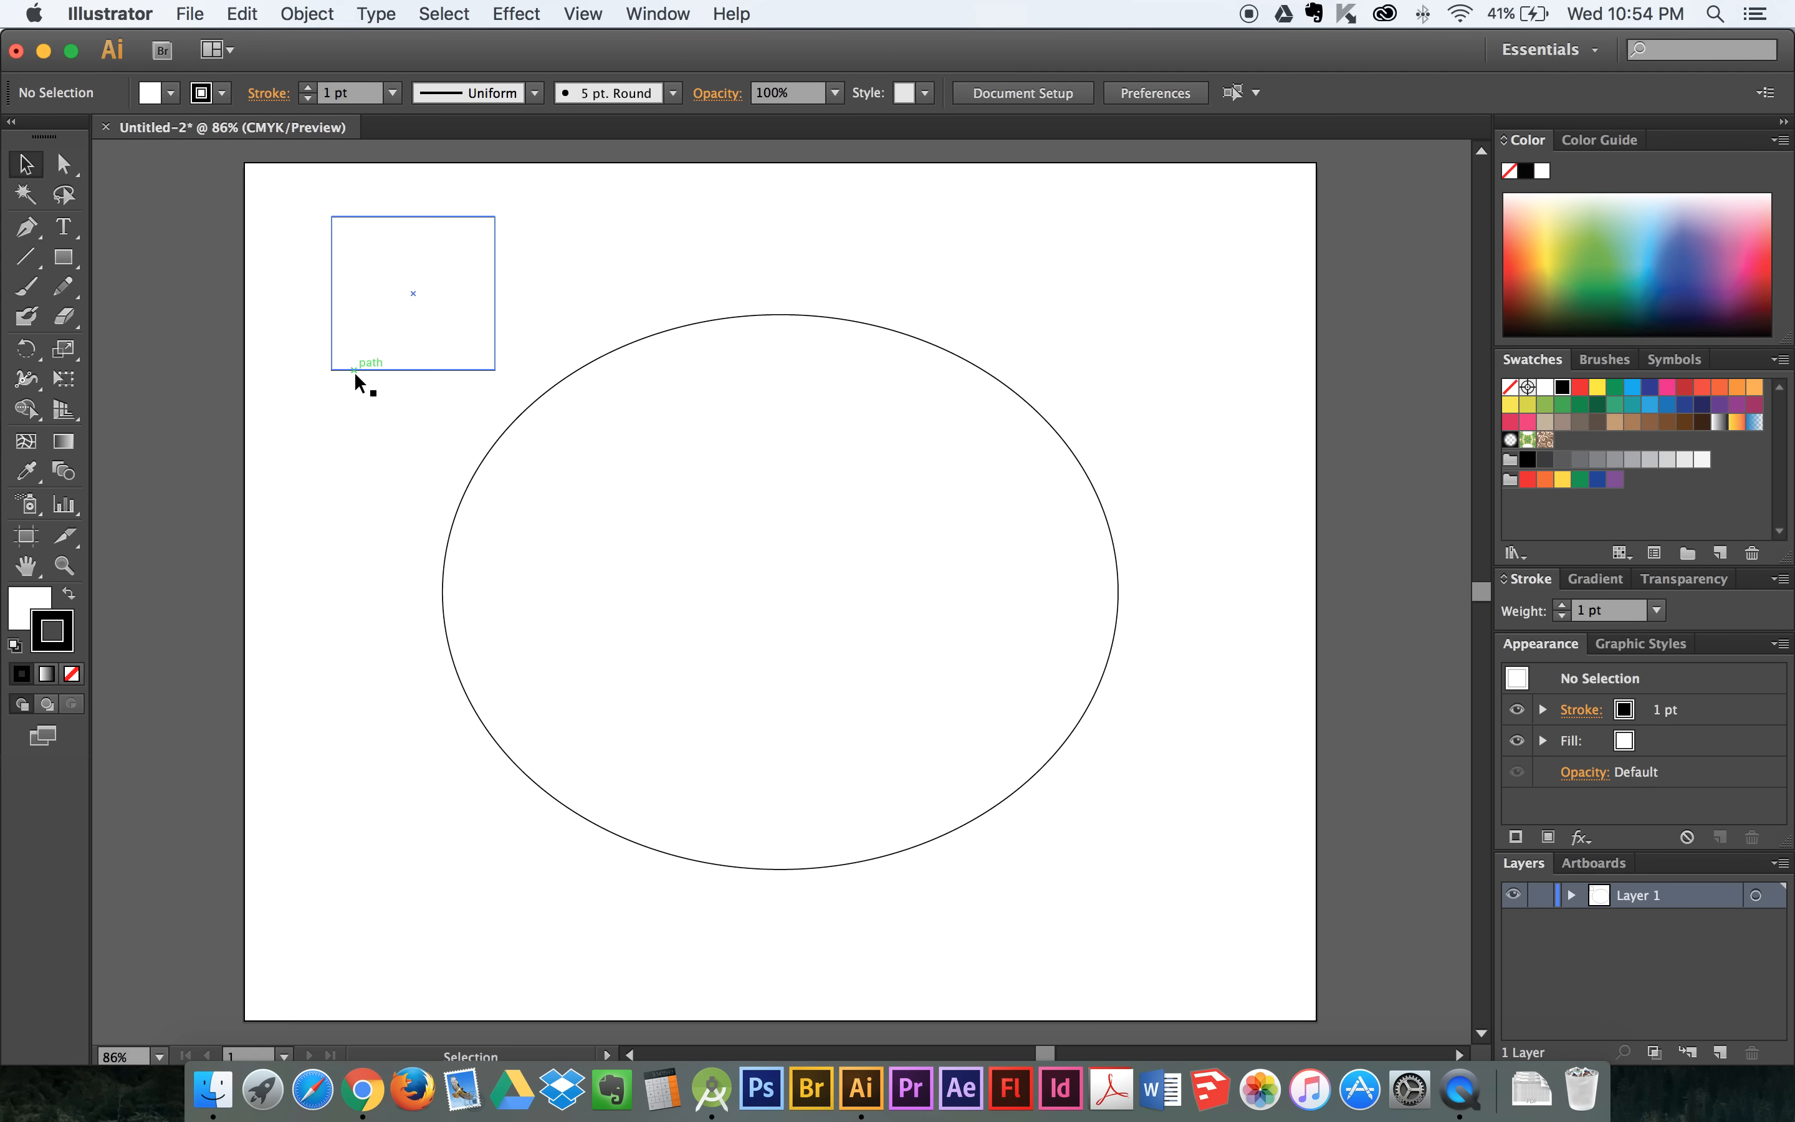
pyautogui.moveTo(356, 374); pyautogui.dragTo(335, 429)
pyautogui.click(516, 284)
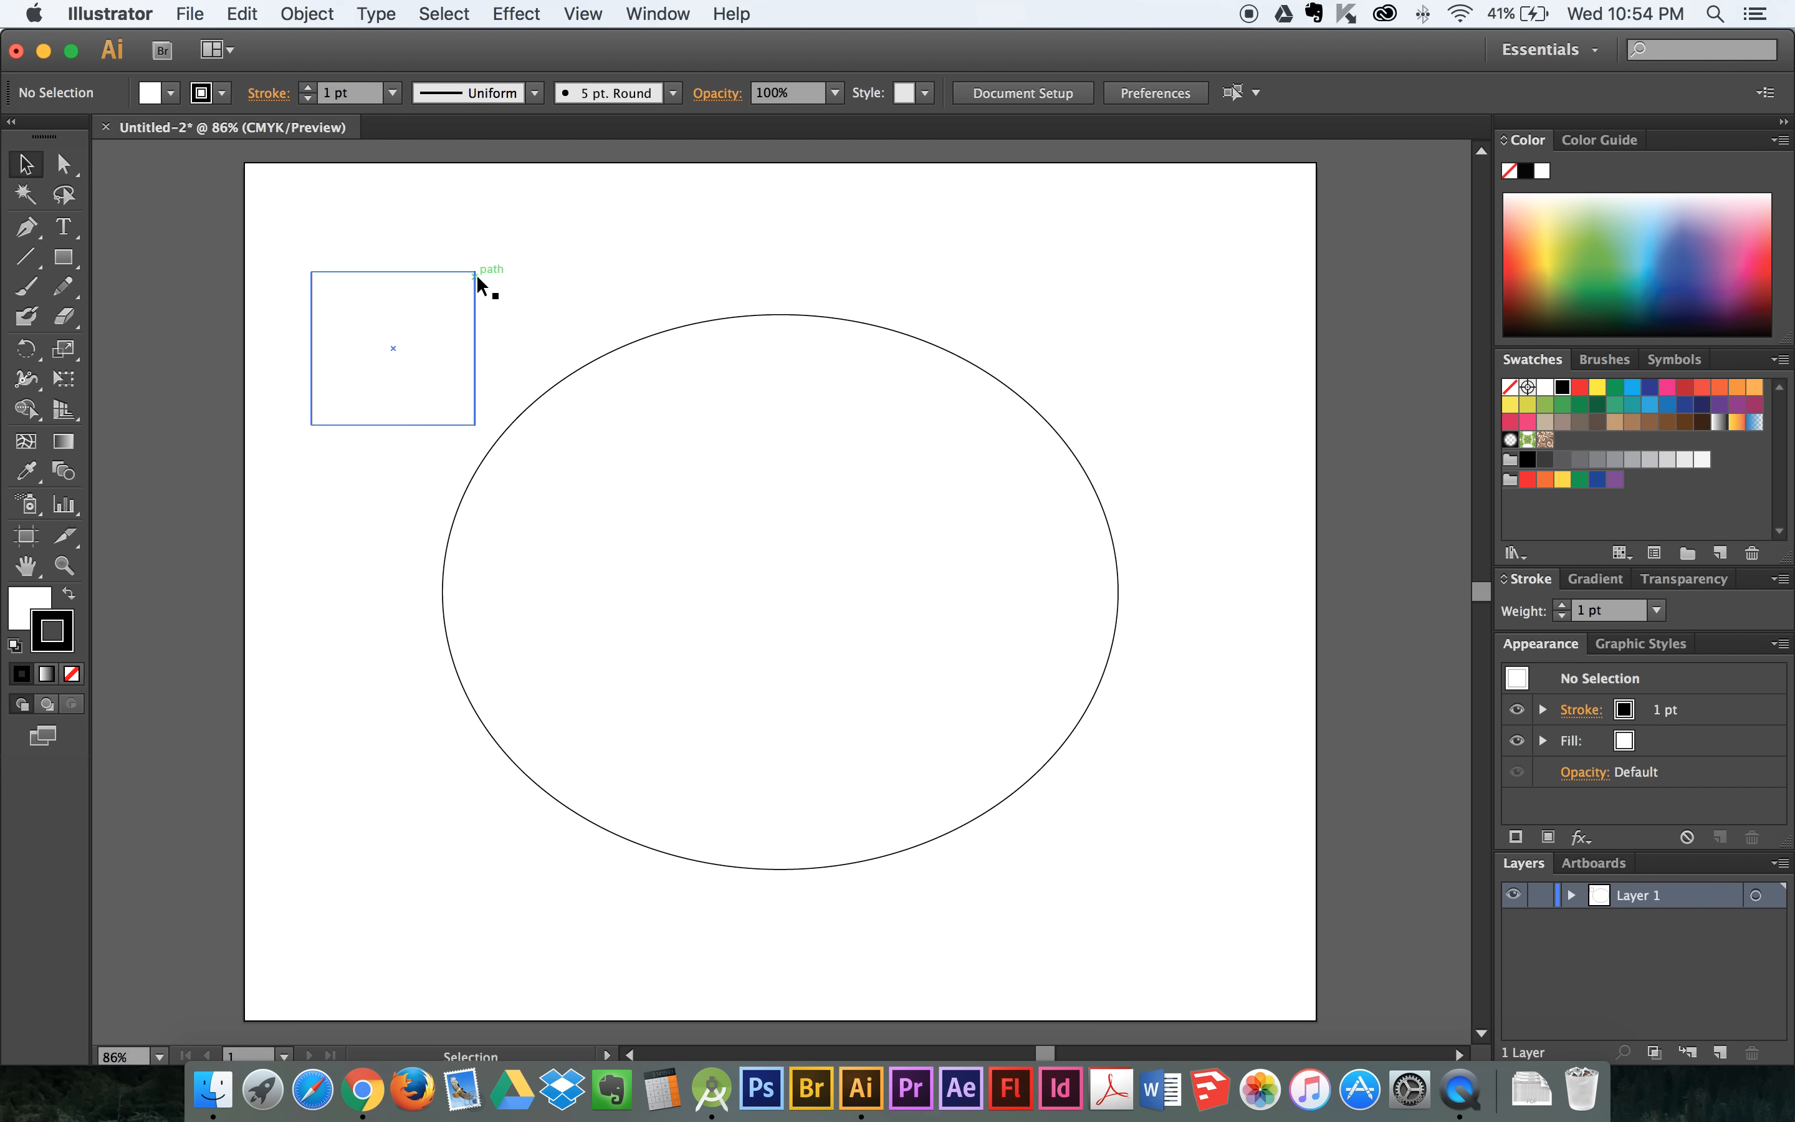
pyautogui.moveTo(475, 273); pyautogui.dragTo(547, 238)
pyautogui.click(631, 233)
pyautogui.moveTo(384, 235); pyautogui.dragTo(343, 210)
pyautogui.click(368, 412)
pyautogui.click(389, 366)
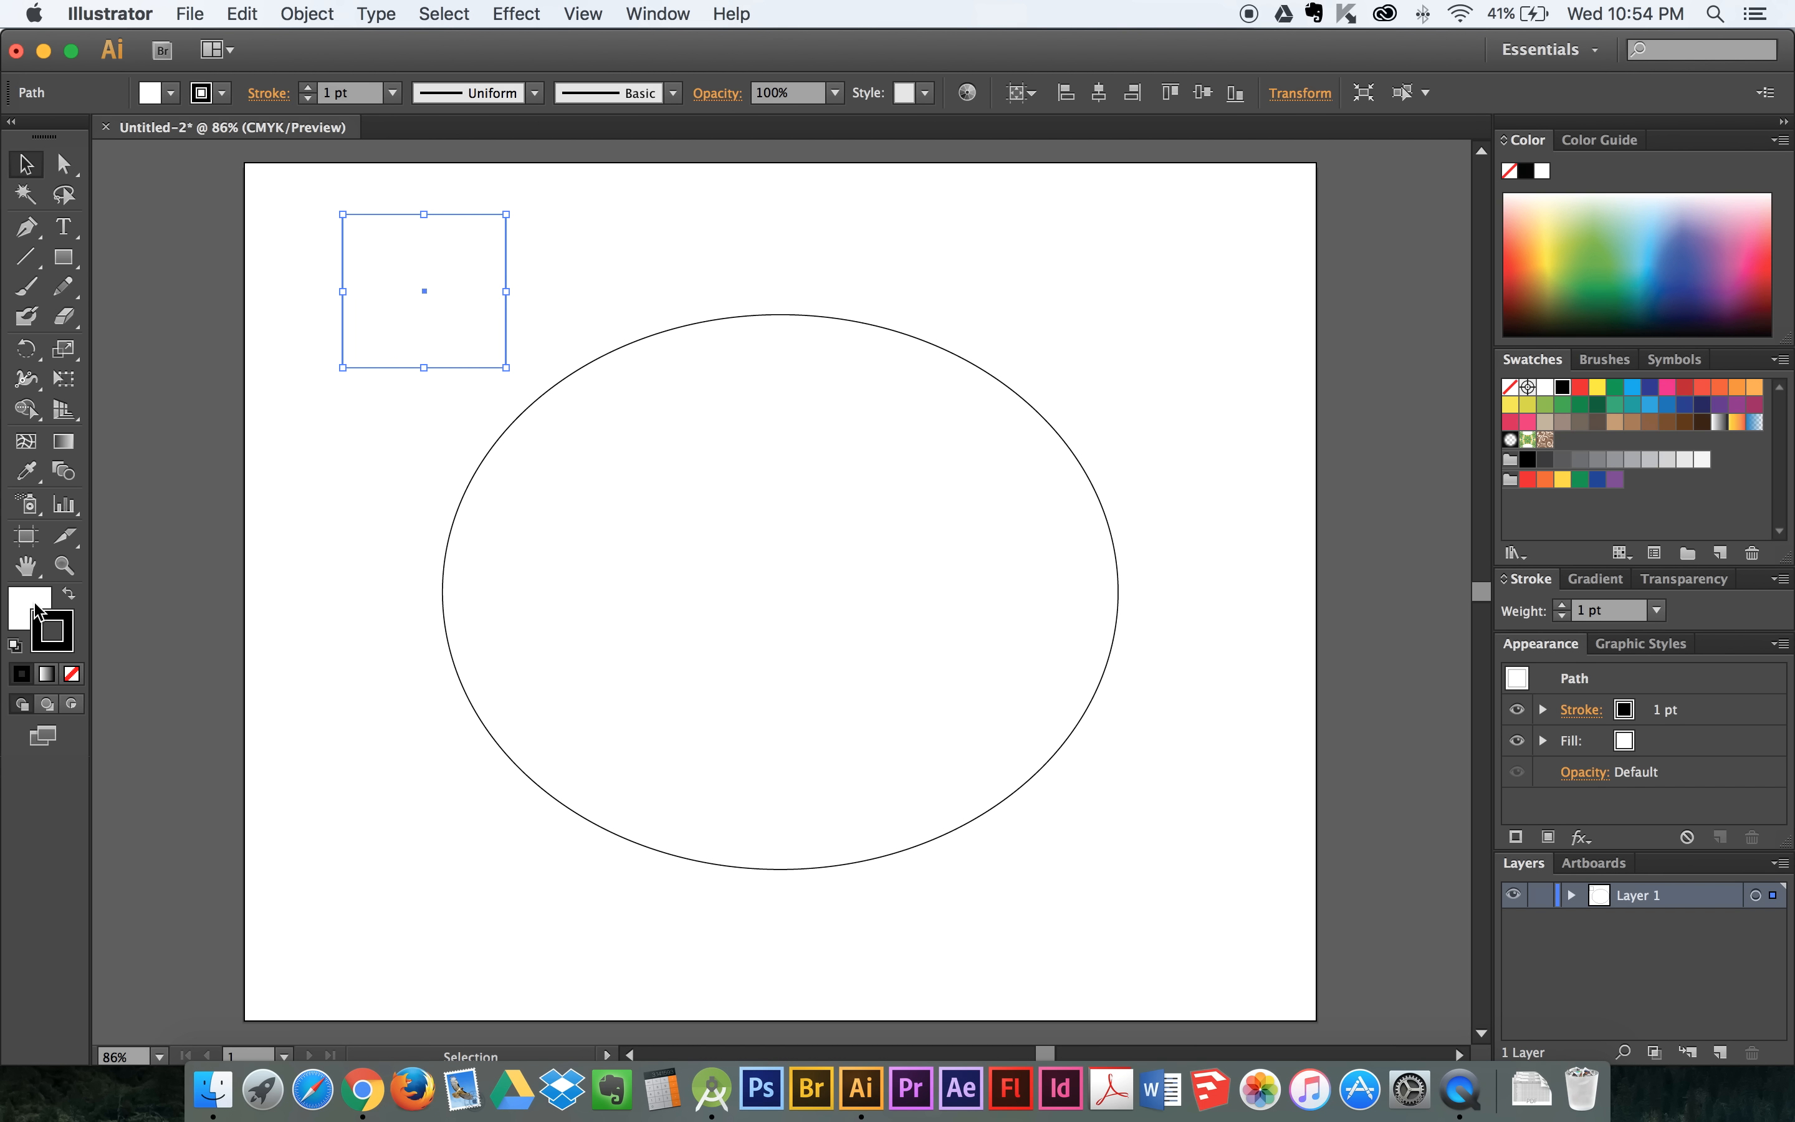
# - Fill the small rectangle with red, hex B53040
pyautogui.doubleClick(30, 607)
pyautogui.click(1139, 461)
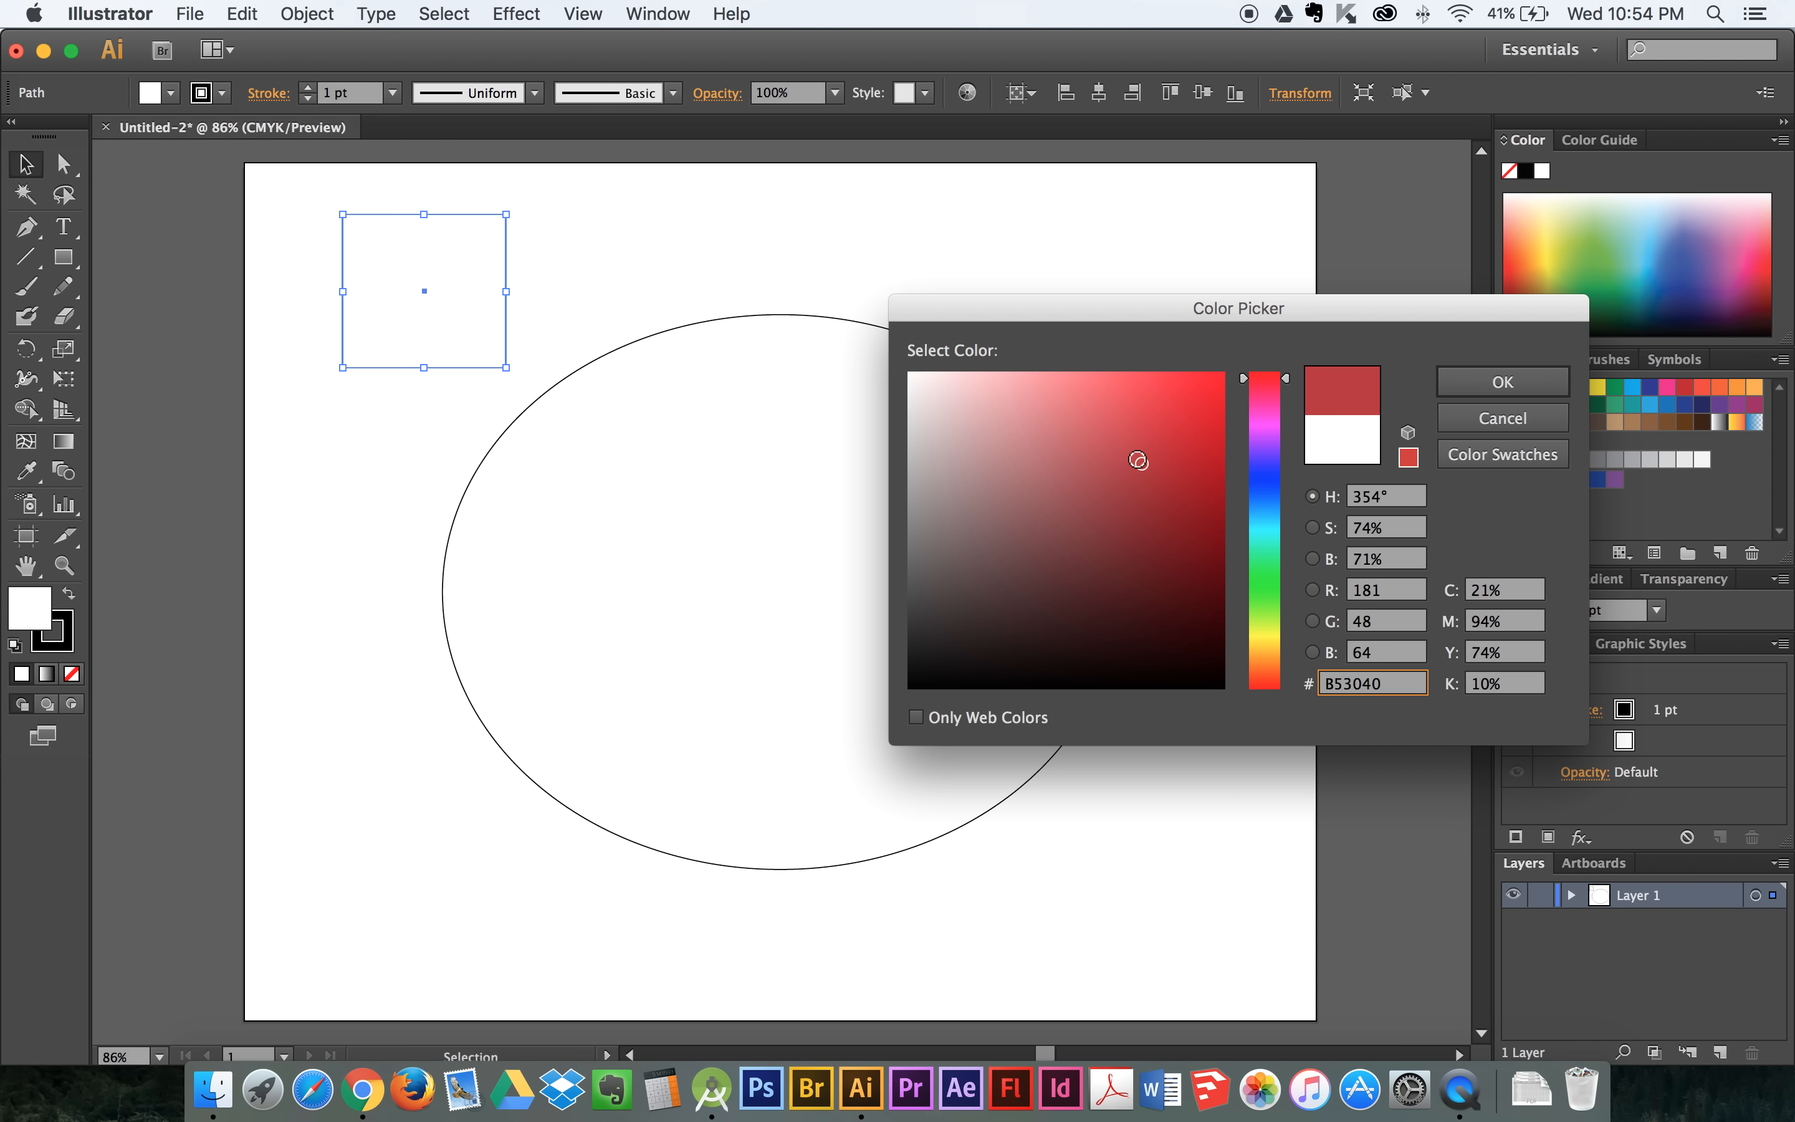
pyautogui.click(1513, 382)
# - Move the red rectangle to the left of the ellipse's top, near the artboard's upper-left corner, and deselect it
pyautogui.click(537, 264)
pyautogui.moveTo(507, 214); pyautogui.dragTo(517, 198)
pyautogui.click(355, 358)
pyautogui.moveTo(354, 358); pyautogui.dragTo(316, 410)
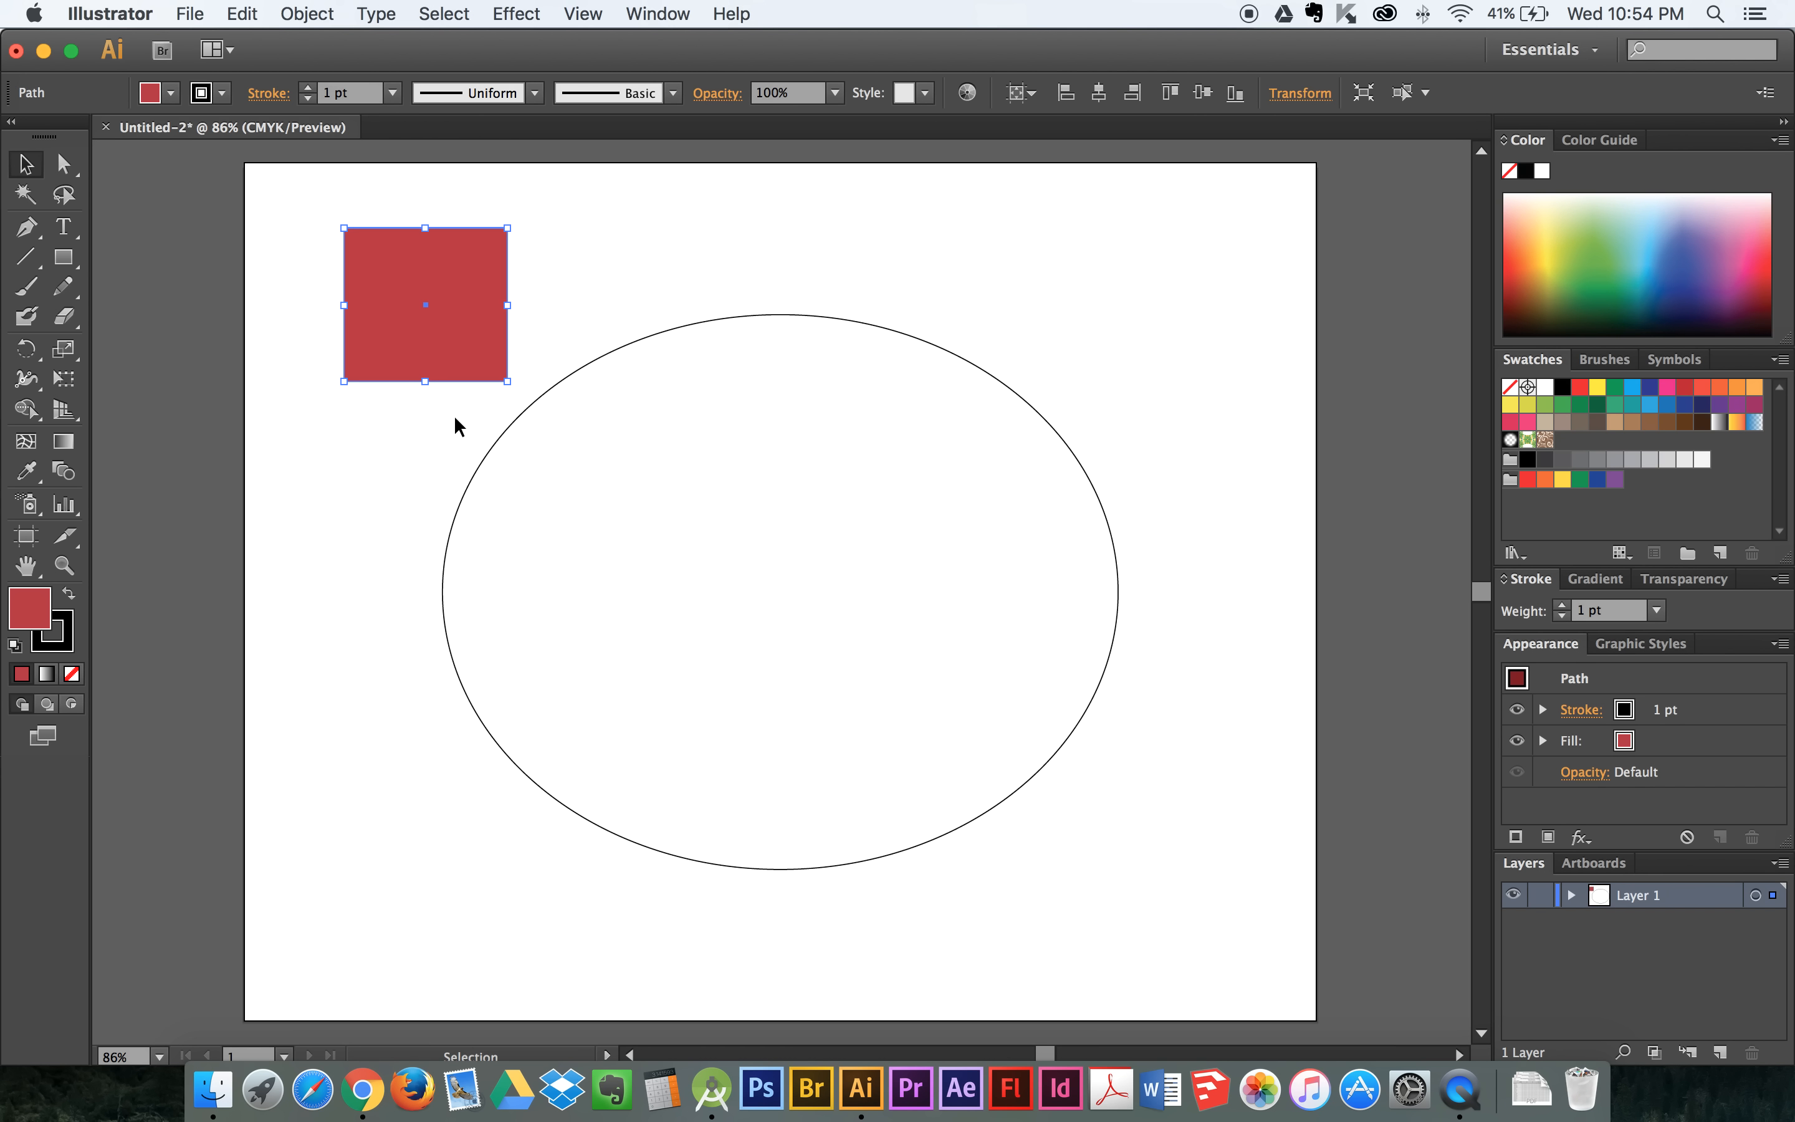
pyautogui.click(559, 313)
# - Select the whole red rectangle and stretch its top edge slightly upward
pyautogui.click(63, 164)
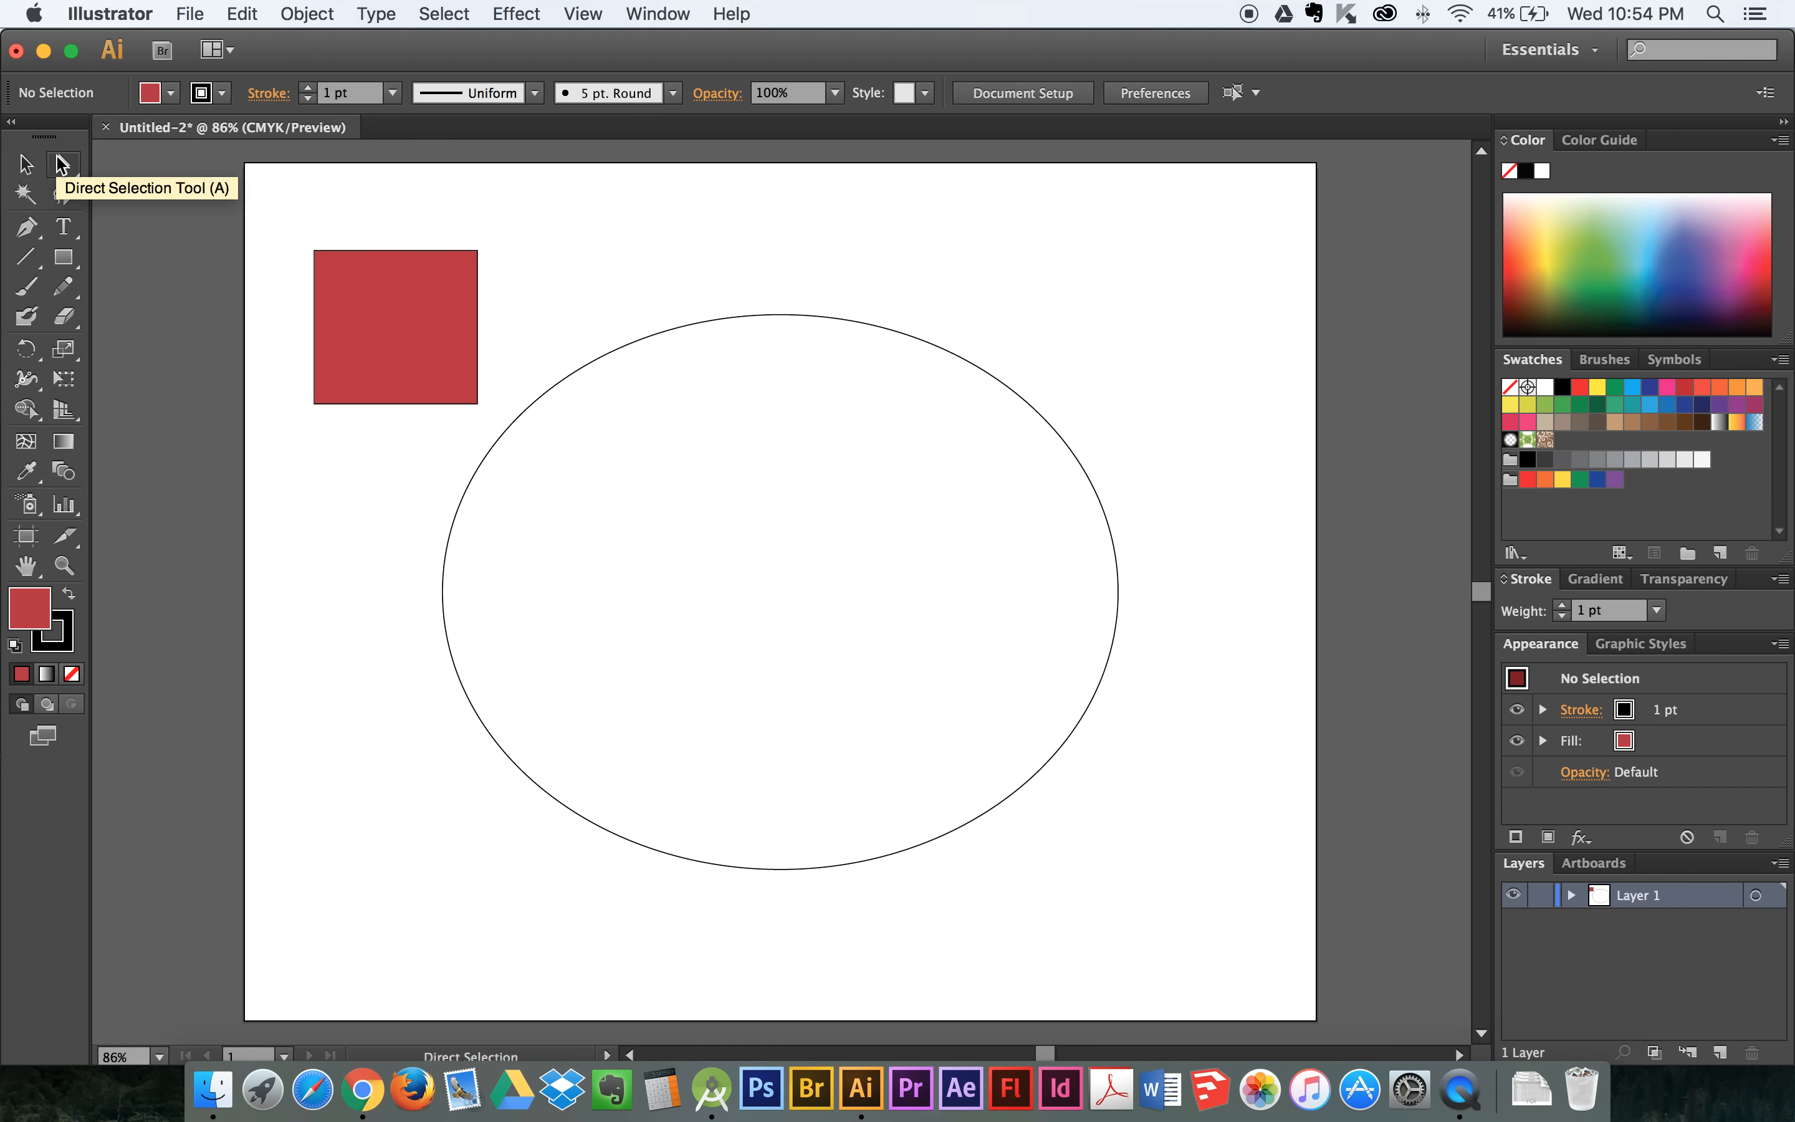
pyautogui.press('v')
pyautogui.click(374, 339)
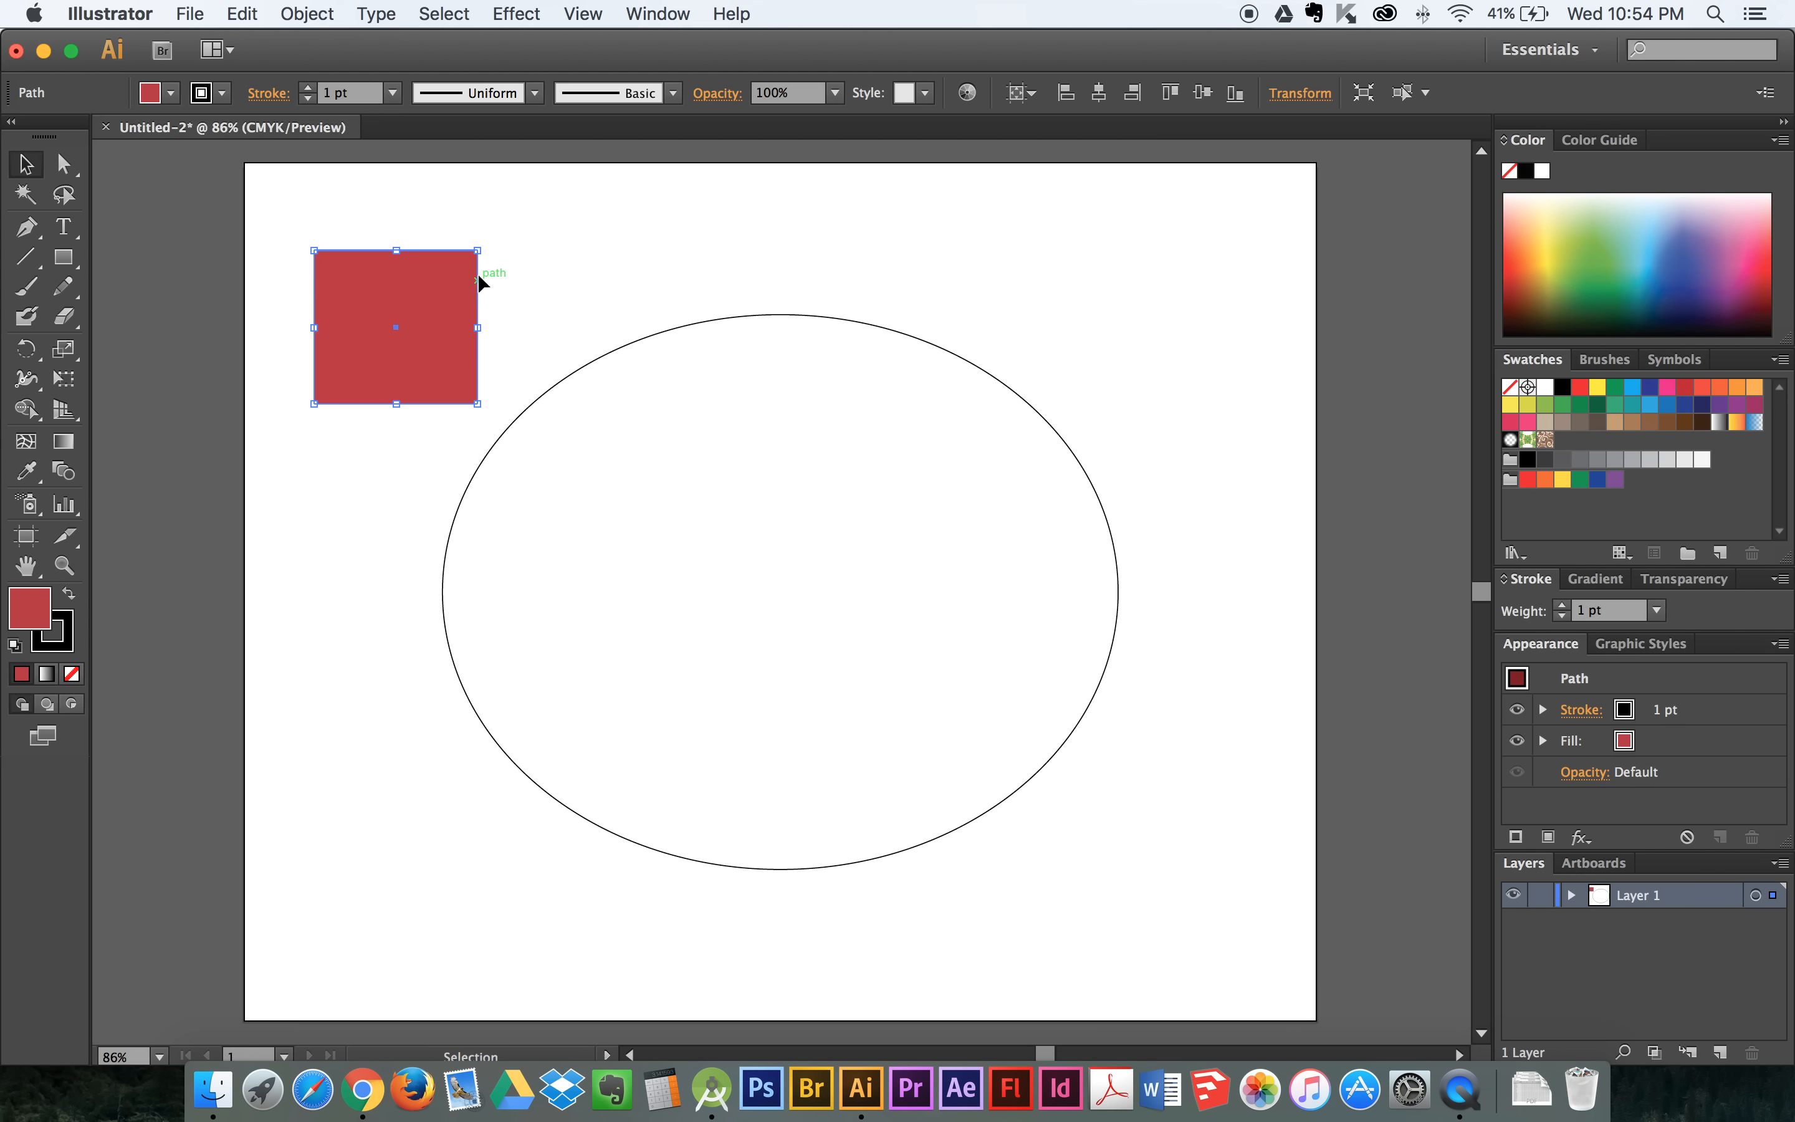
pyautogui.moveTo(397, 249); pyautogui.dragTo(397, 239)
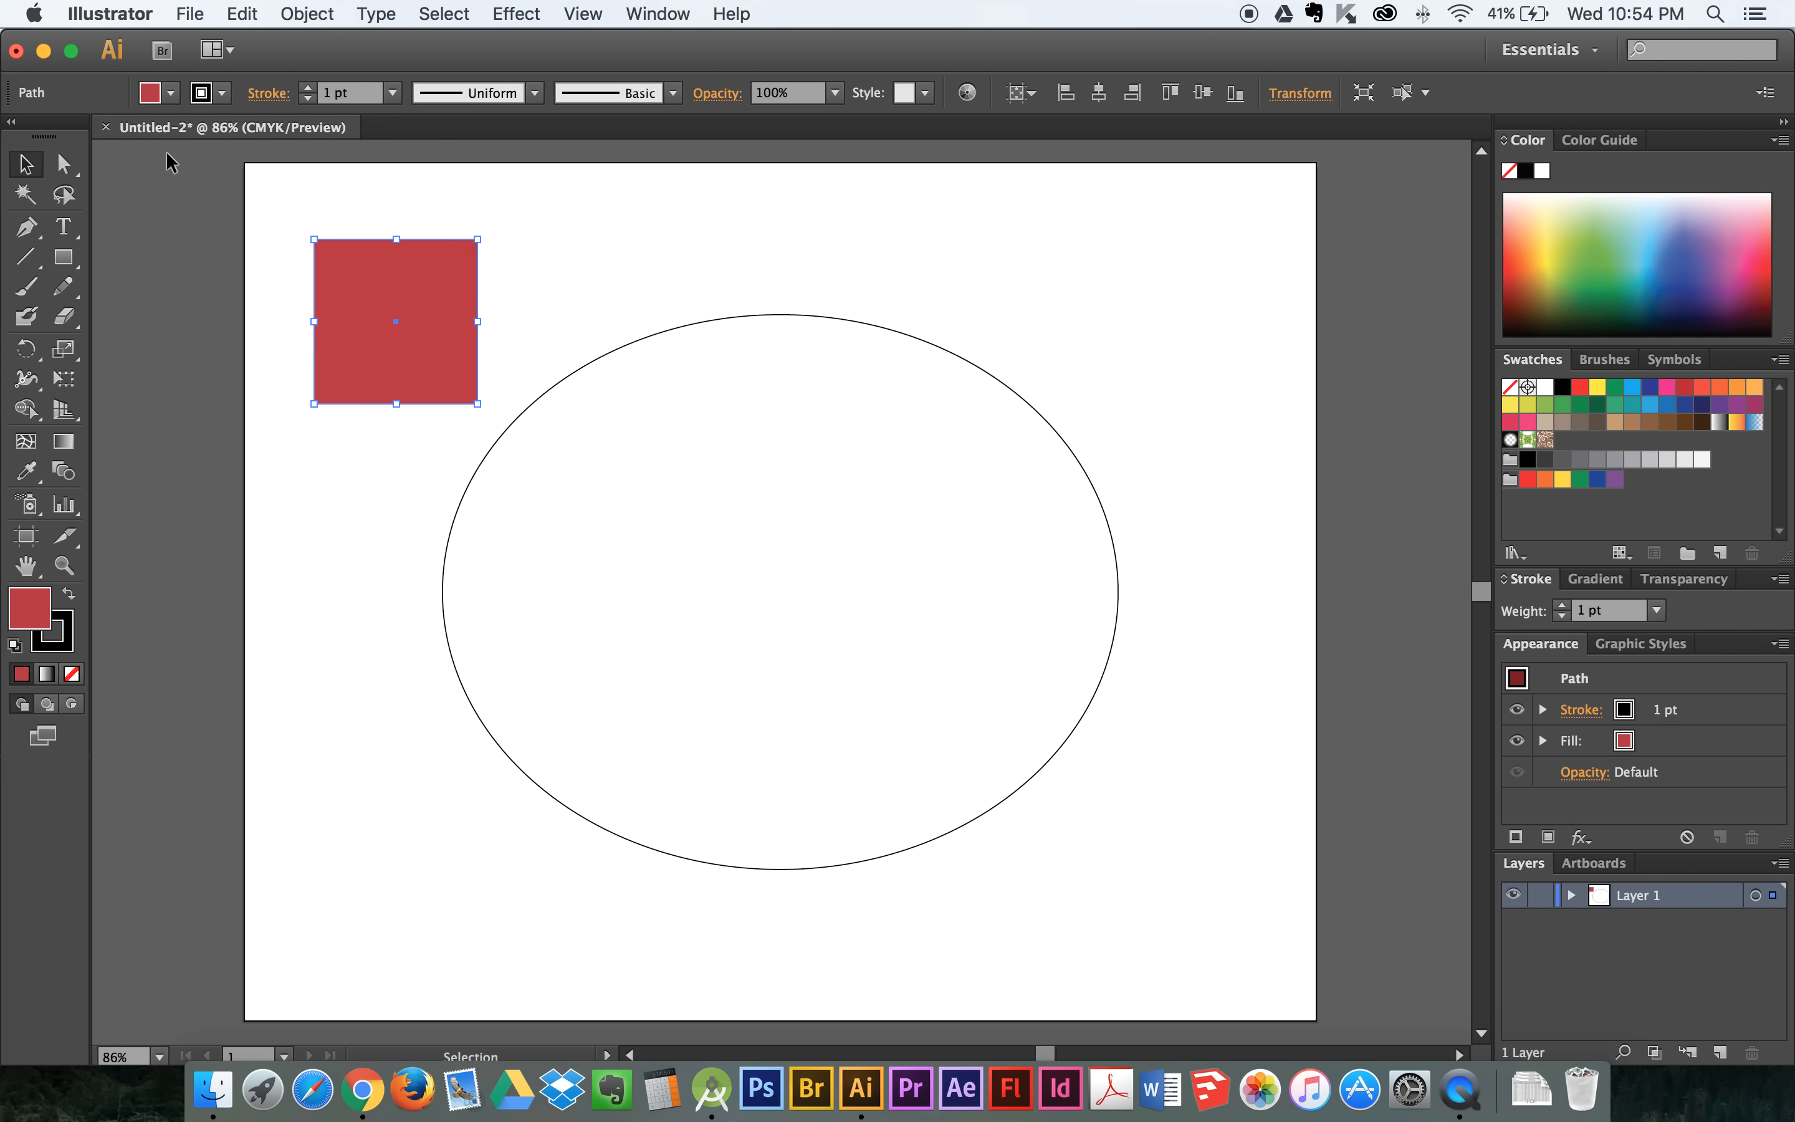
# - Use Direct Selection to select the whole red square, then only its upper-right anchor point
pyautogui.click(66, 164)
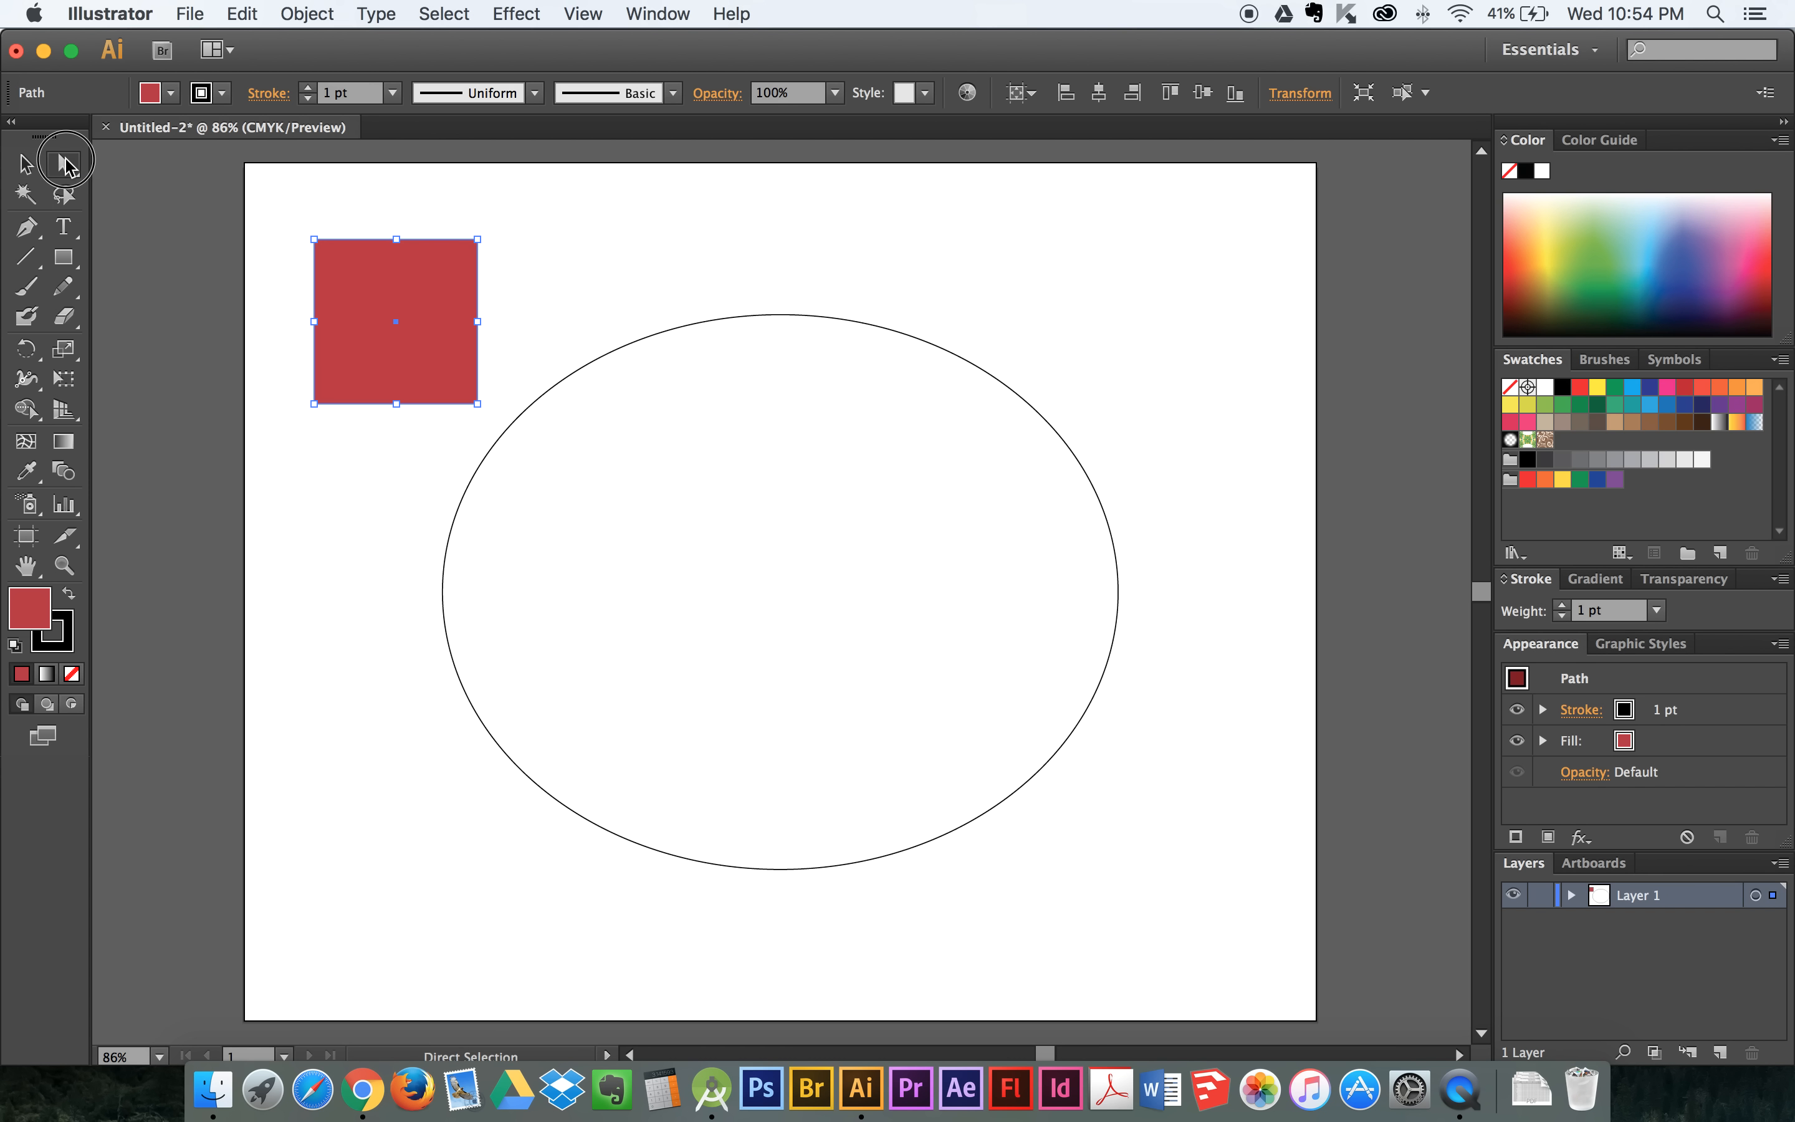
pyautogui.click(740, 247)
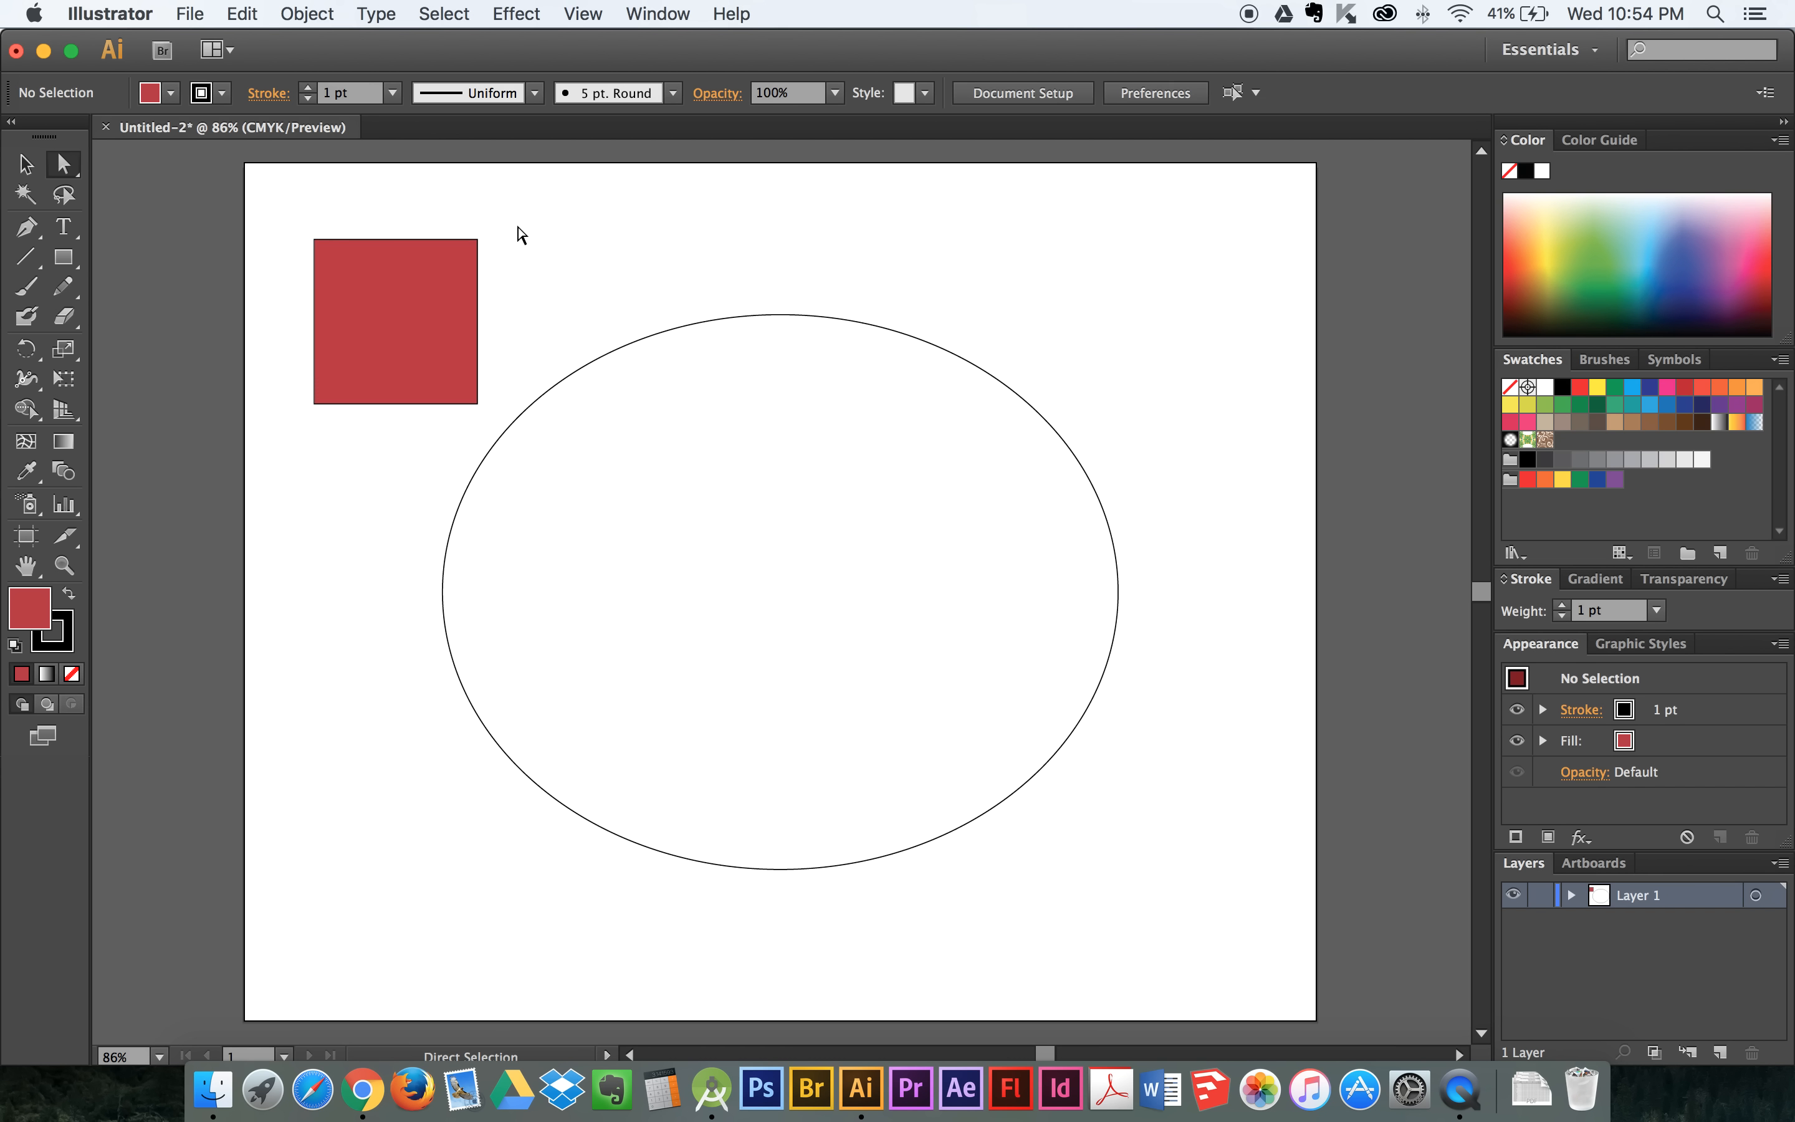
pyautogui.moveTo(291, 222); pyautogui.dragTo(514, 421)
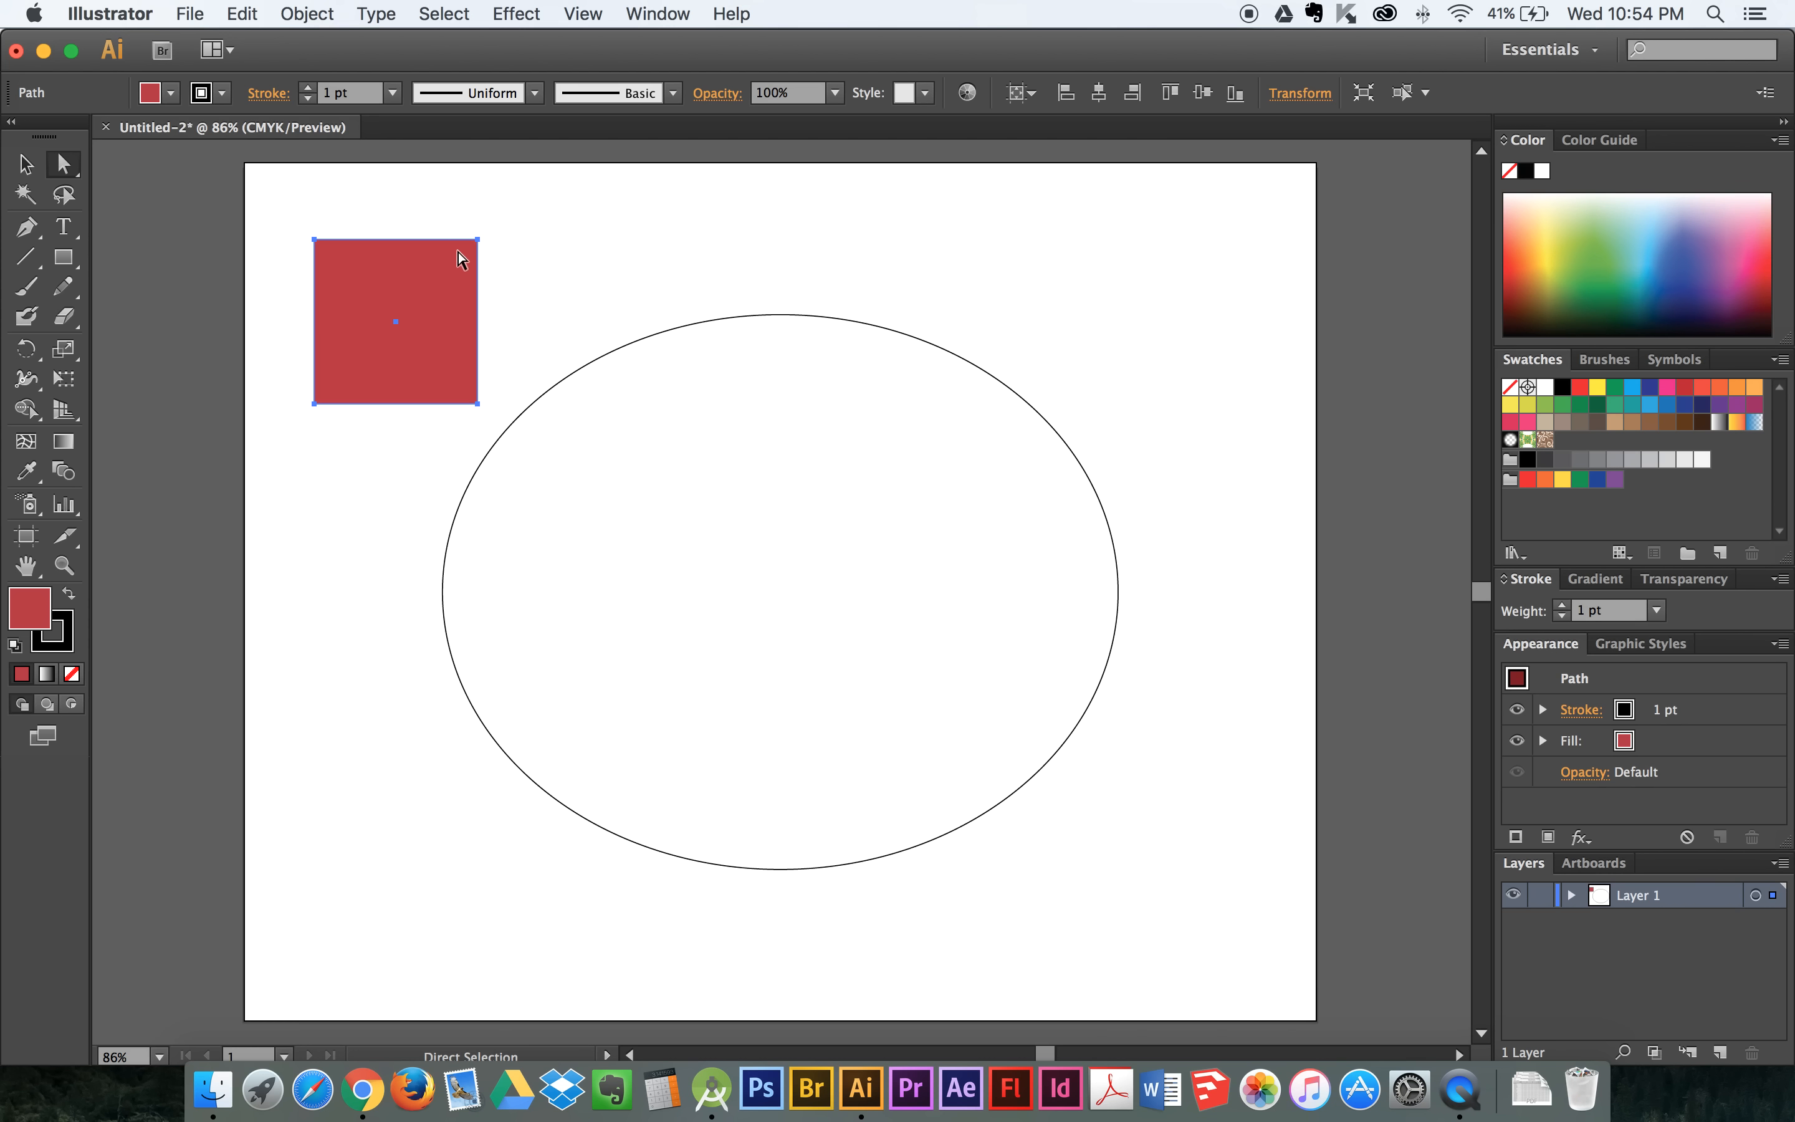
pyautogui.click(294, 193)
pyautogui.moveTo(510, 213); pyautogui.dragTo(457, 257)
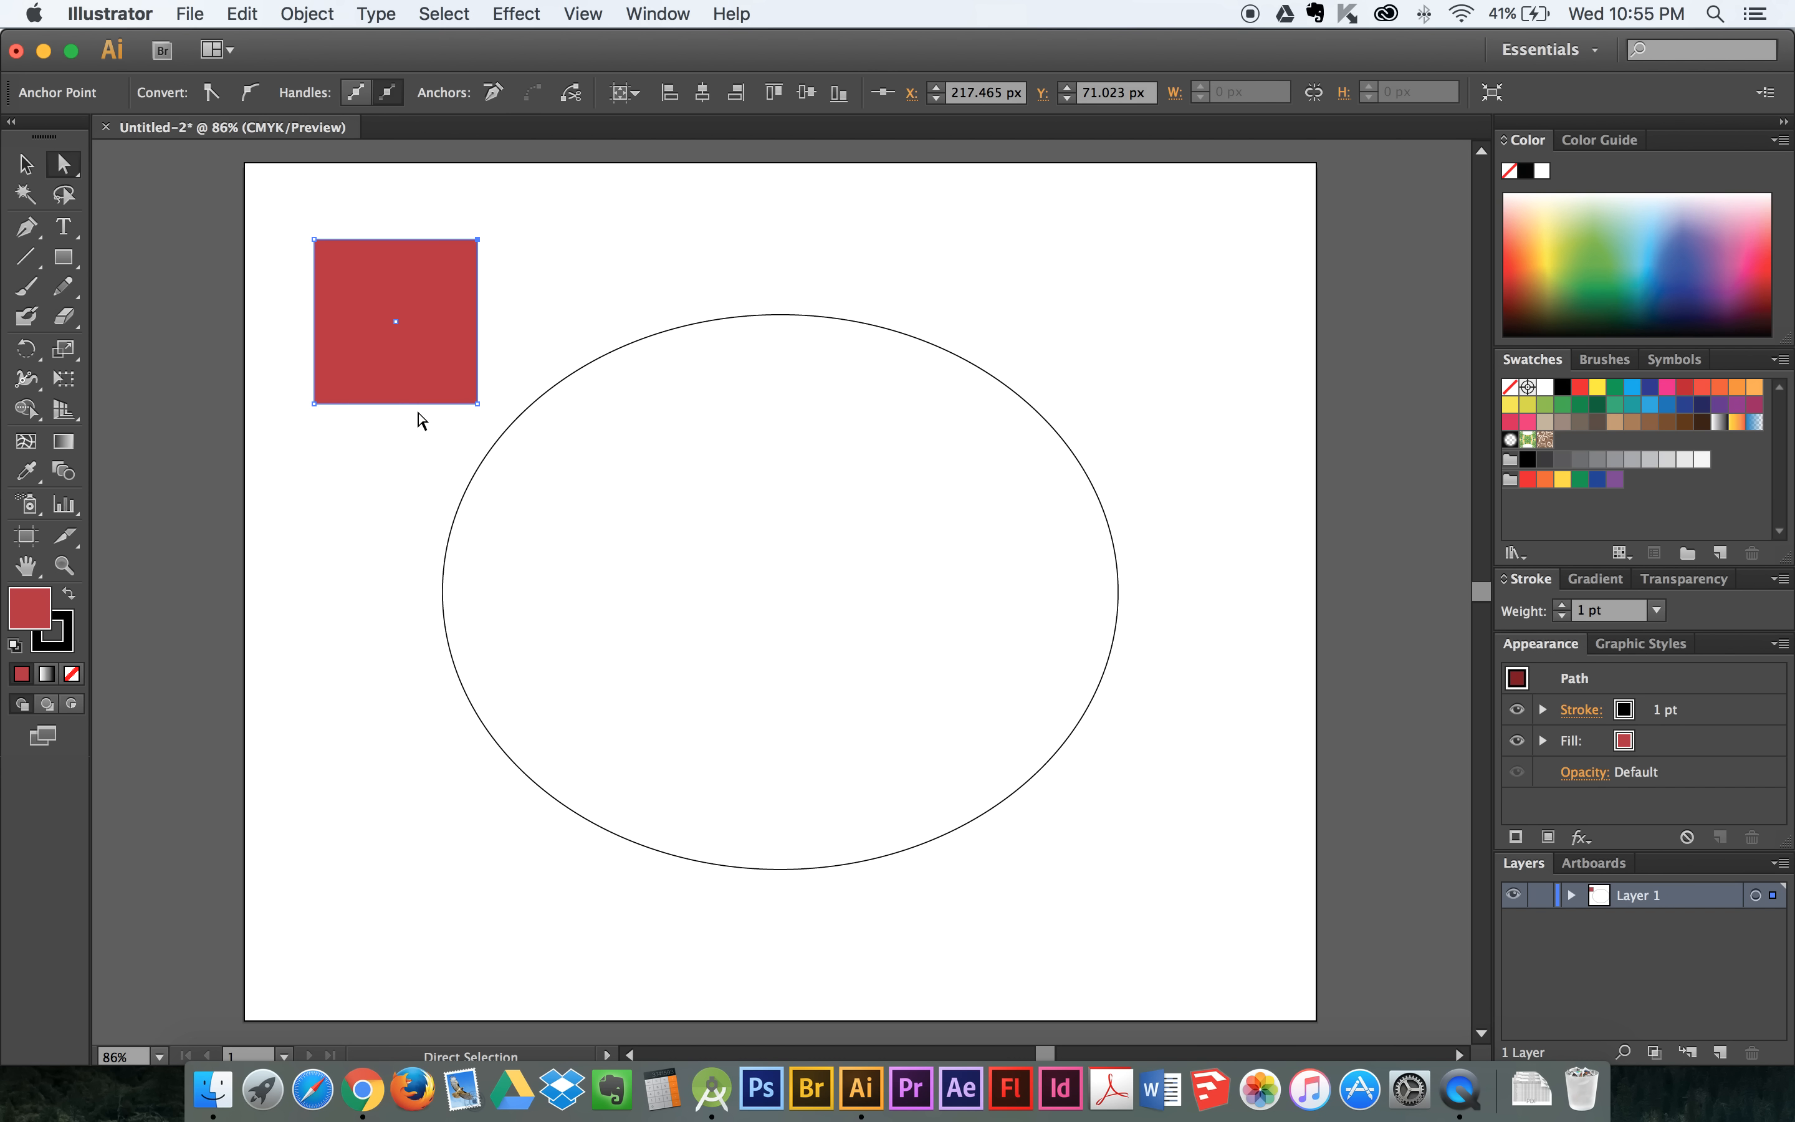
# - Reposition the red square's four corner anchors one by one to form an irregular quadrilateral, and deselect it
pyautogui.moveTo(478, 239); pyautogui.dragTo(541, 196)
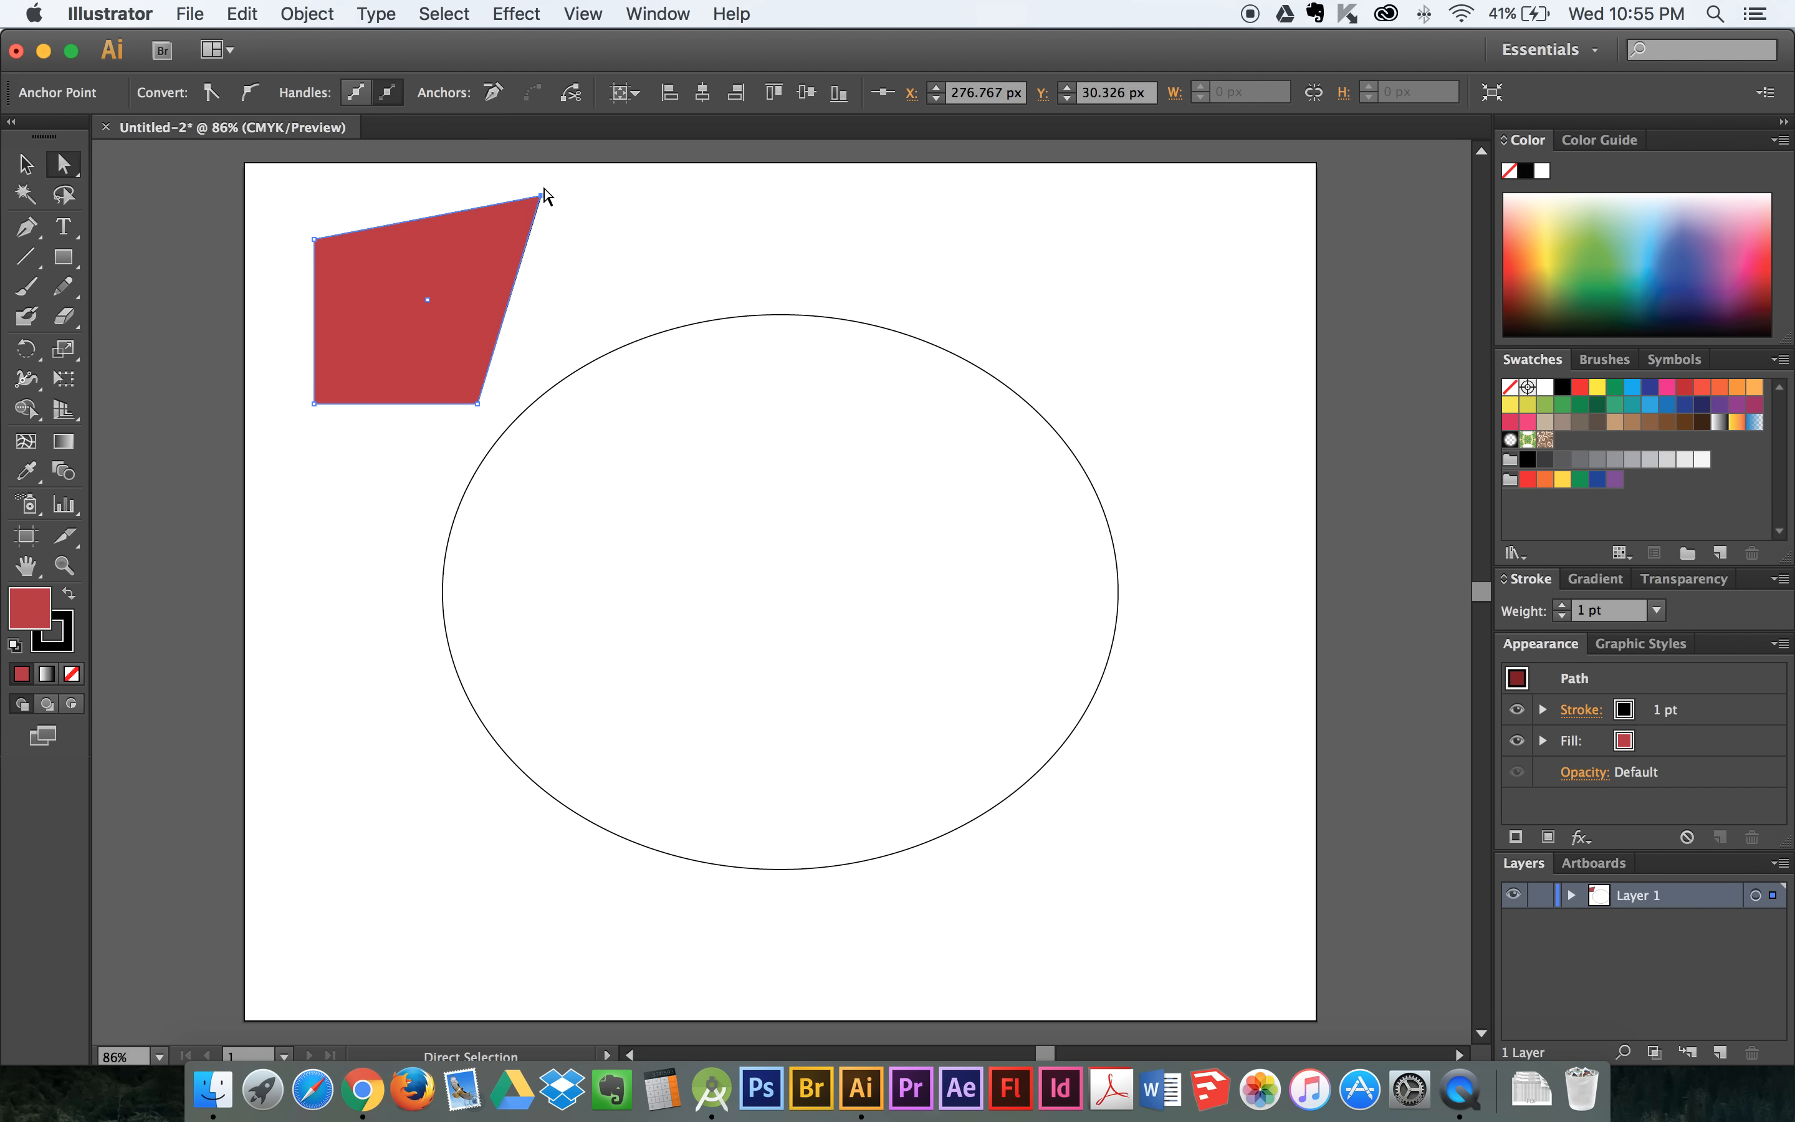
pyautogui.moveTo(479, 404); pyautogui.dragTo(558, 447)
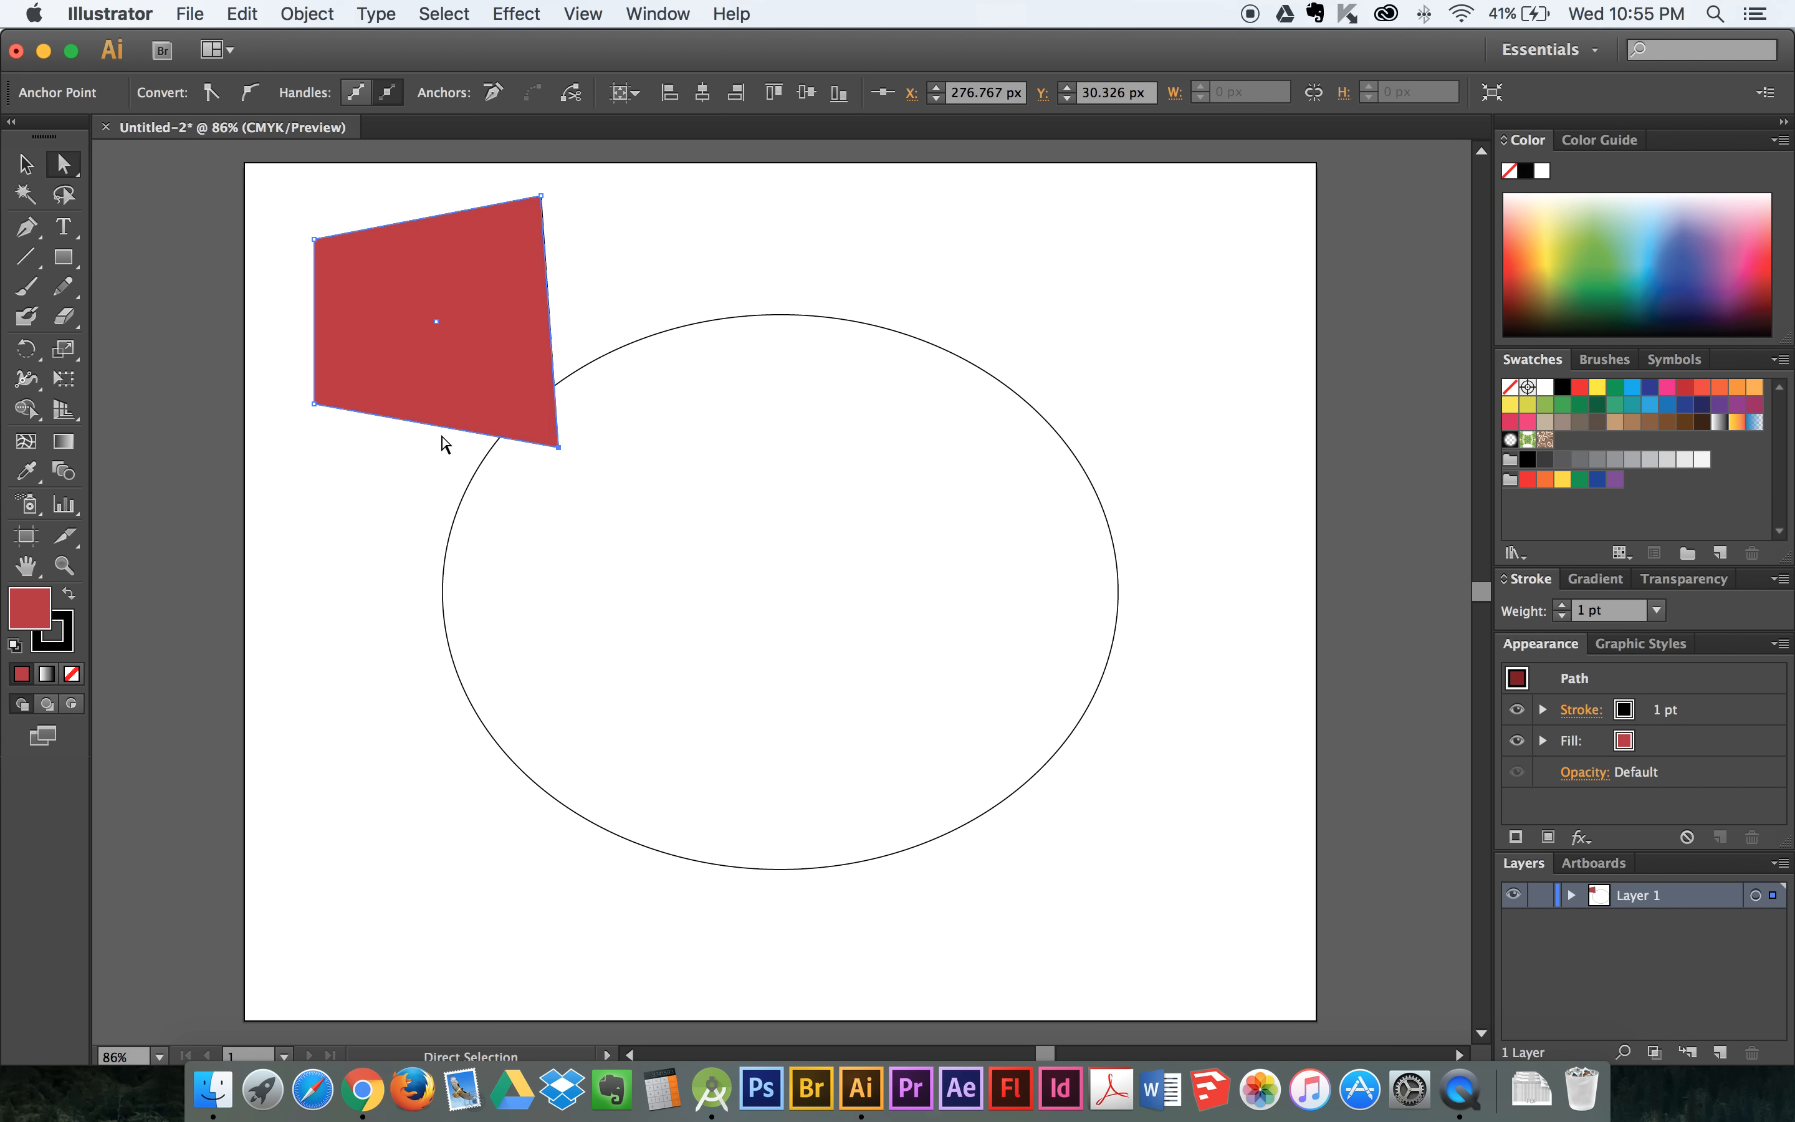
pyautogui.moveTo(315, 404); pyautogui.dragTo(389, 358)
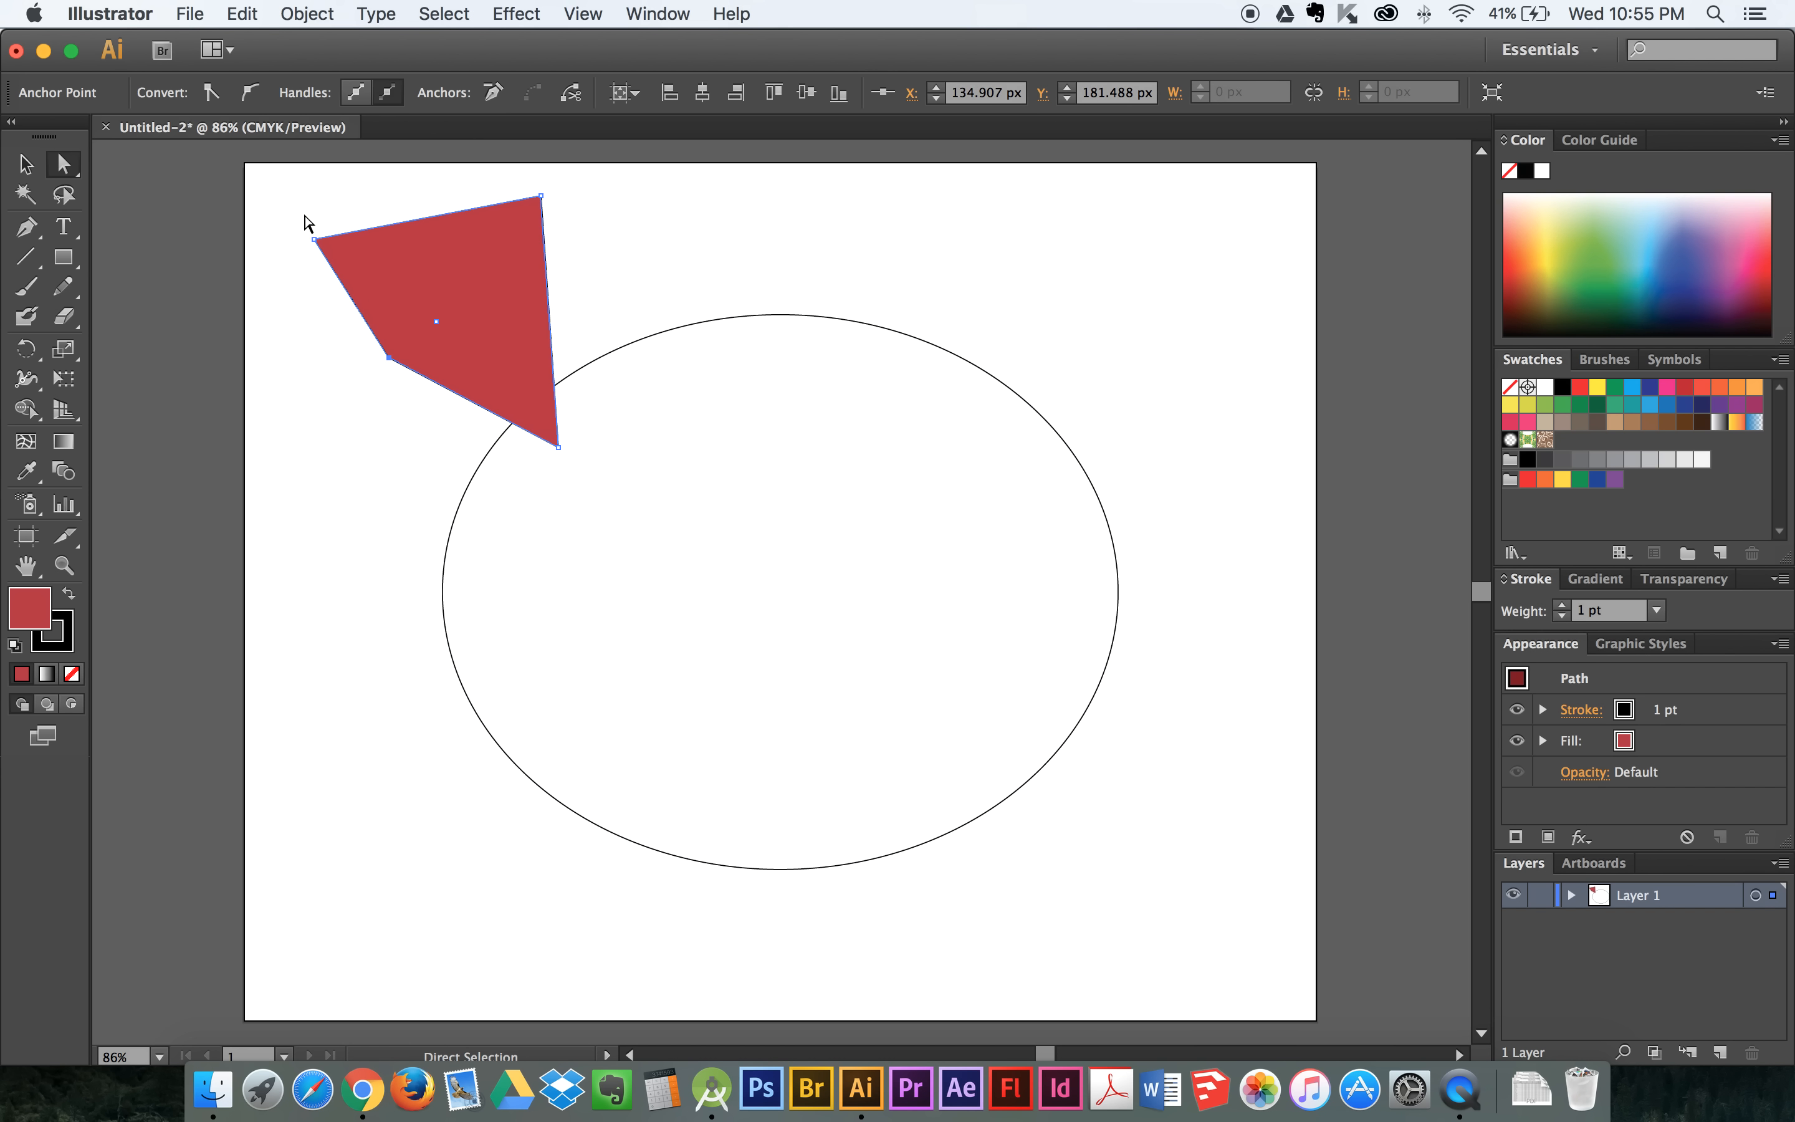
pyautogui.moveTo(315, 239); pyautogui.dragTo(320, 367)
pyautogui.click(352, 413)
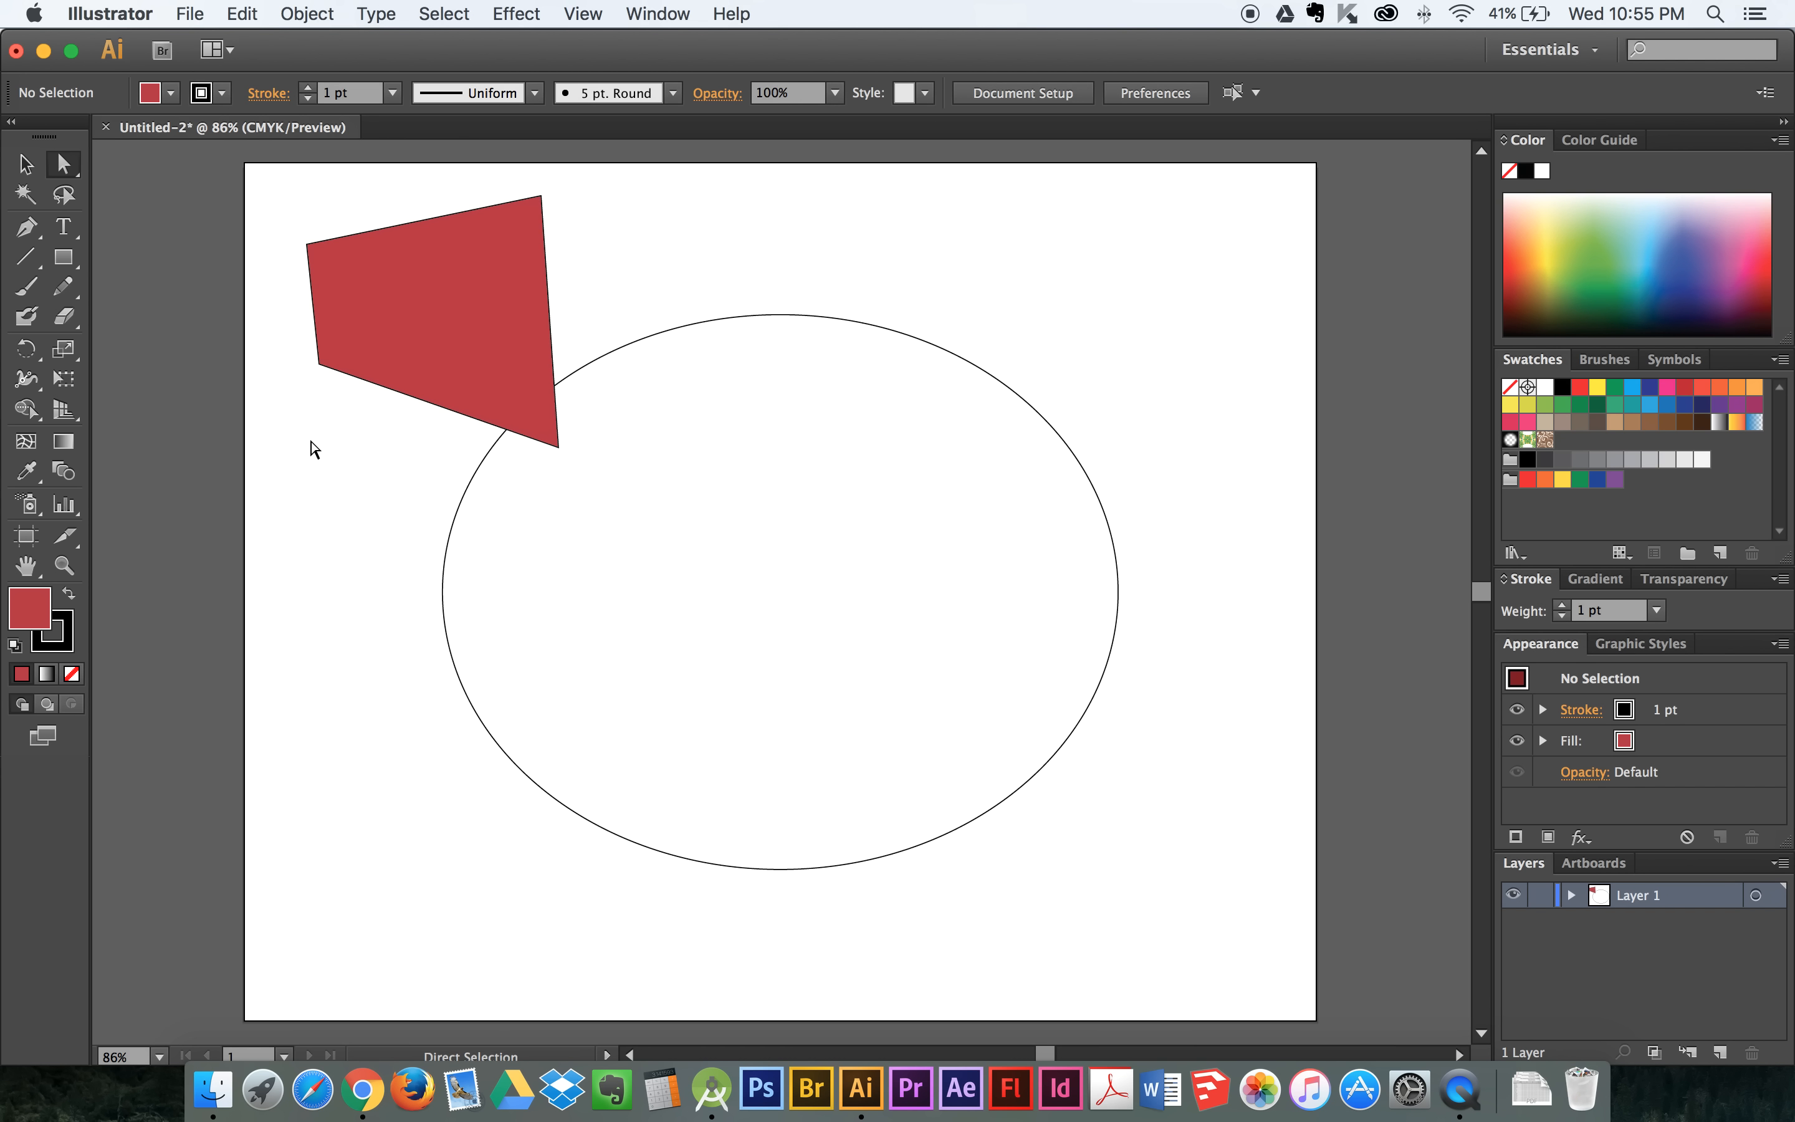
# - Shift all the red shape's corners except the lower-right one together, then move its right edge outward and its top edge upward
pyautogui.moveTo(274, 179); pyautogui.dragTo(547, 395)
pyautogui.moveTo(542, 205)
pyautogui.mouseDown()
pyautogui.moveTo(600, 256)
pyautogui.moveTo(561, 221)
pyautogui.mouseUp()
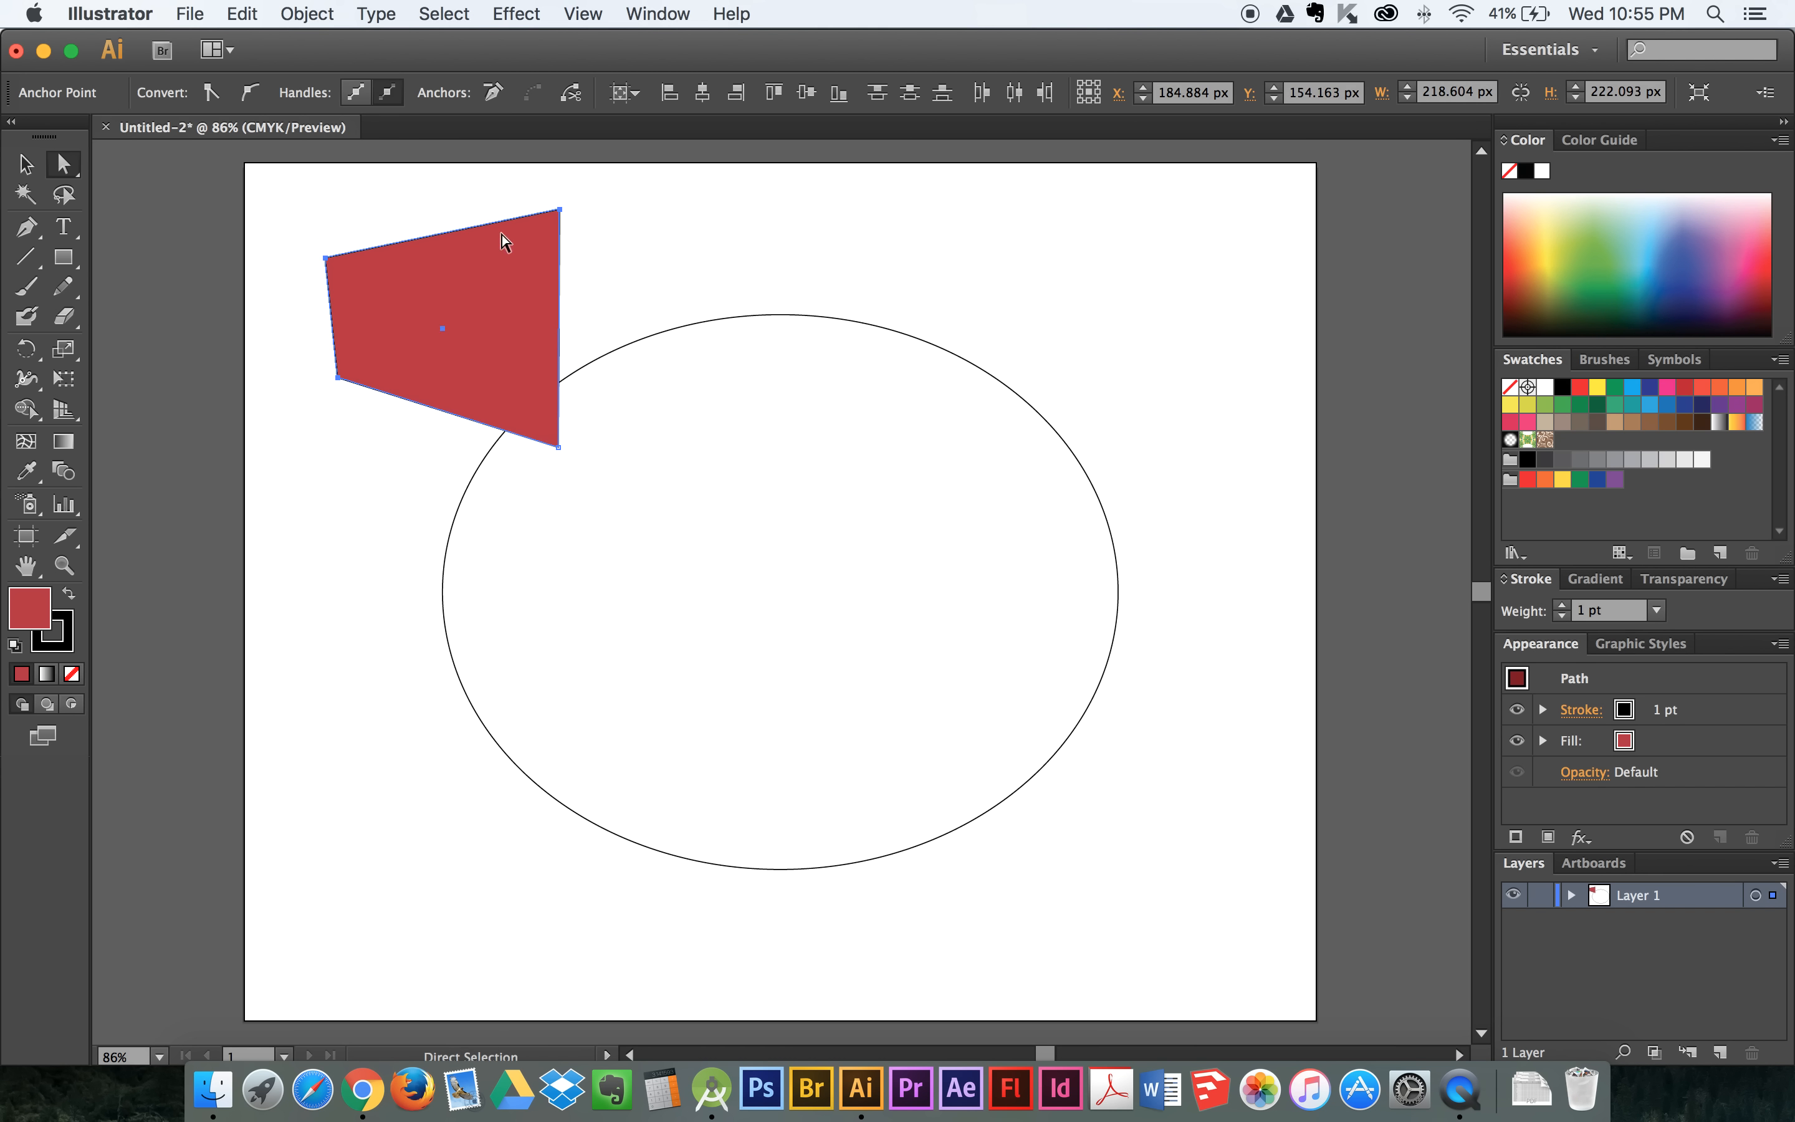
pyautogui.click(425, 210)
pyautogui.moveTo(561, 327); pyautogui.dragTo(653, 312)
pyautogui.moveTo(515, 200); pyautogui.dragTo(515, 200)
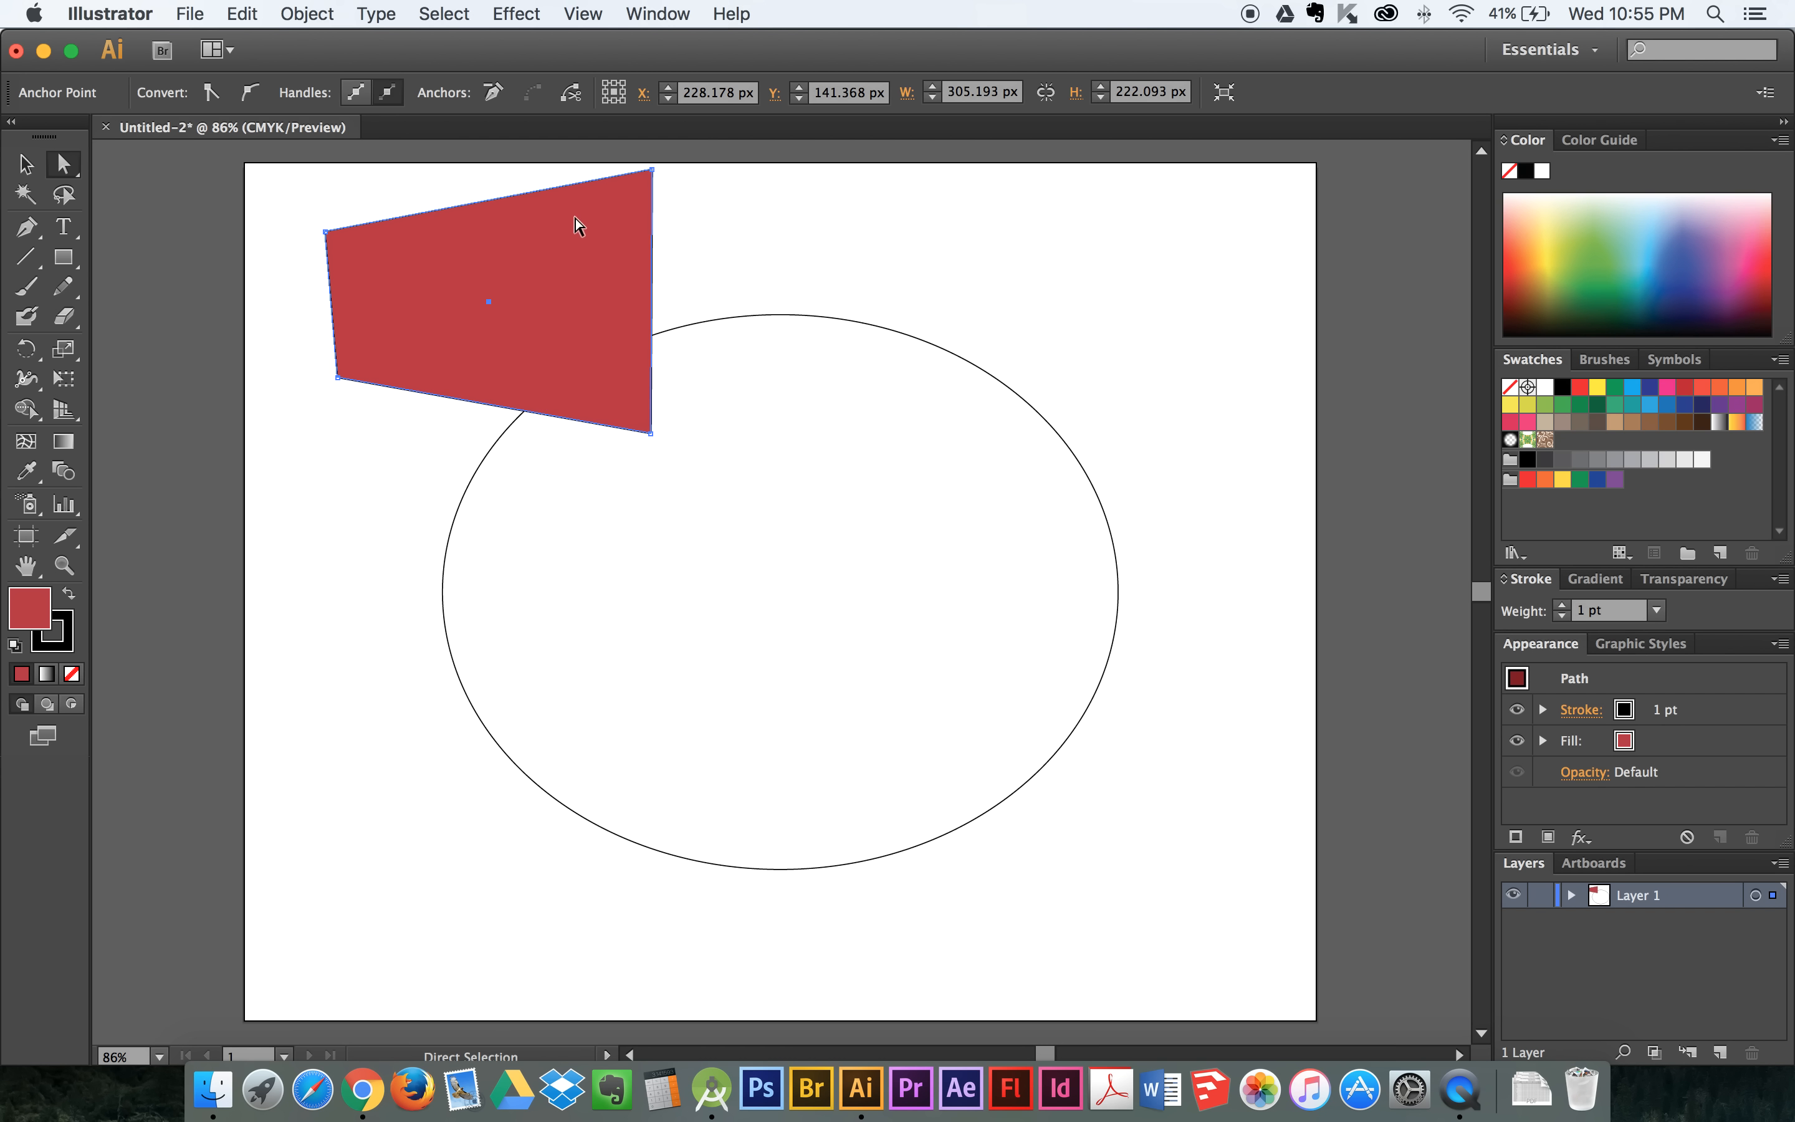
# - Pull the red shape's upper-right and lower-right corners inward to narrow it, and deselect it
pyautogui.click(701, 224)
pyautogui.moveTo(645, 171); pyautogui.dragTo(469, 183)
pyautogui.moveTo(652, 432); pyautogui.dragTo(452, 347)
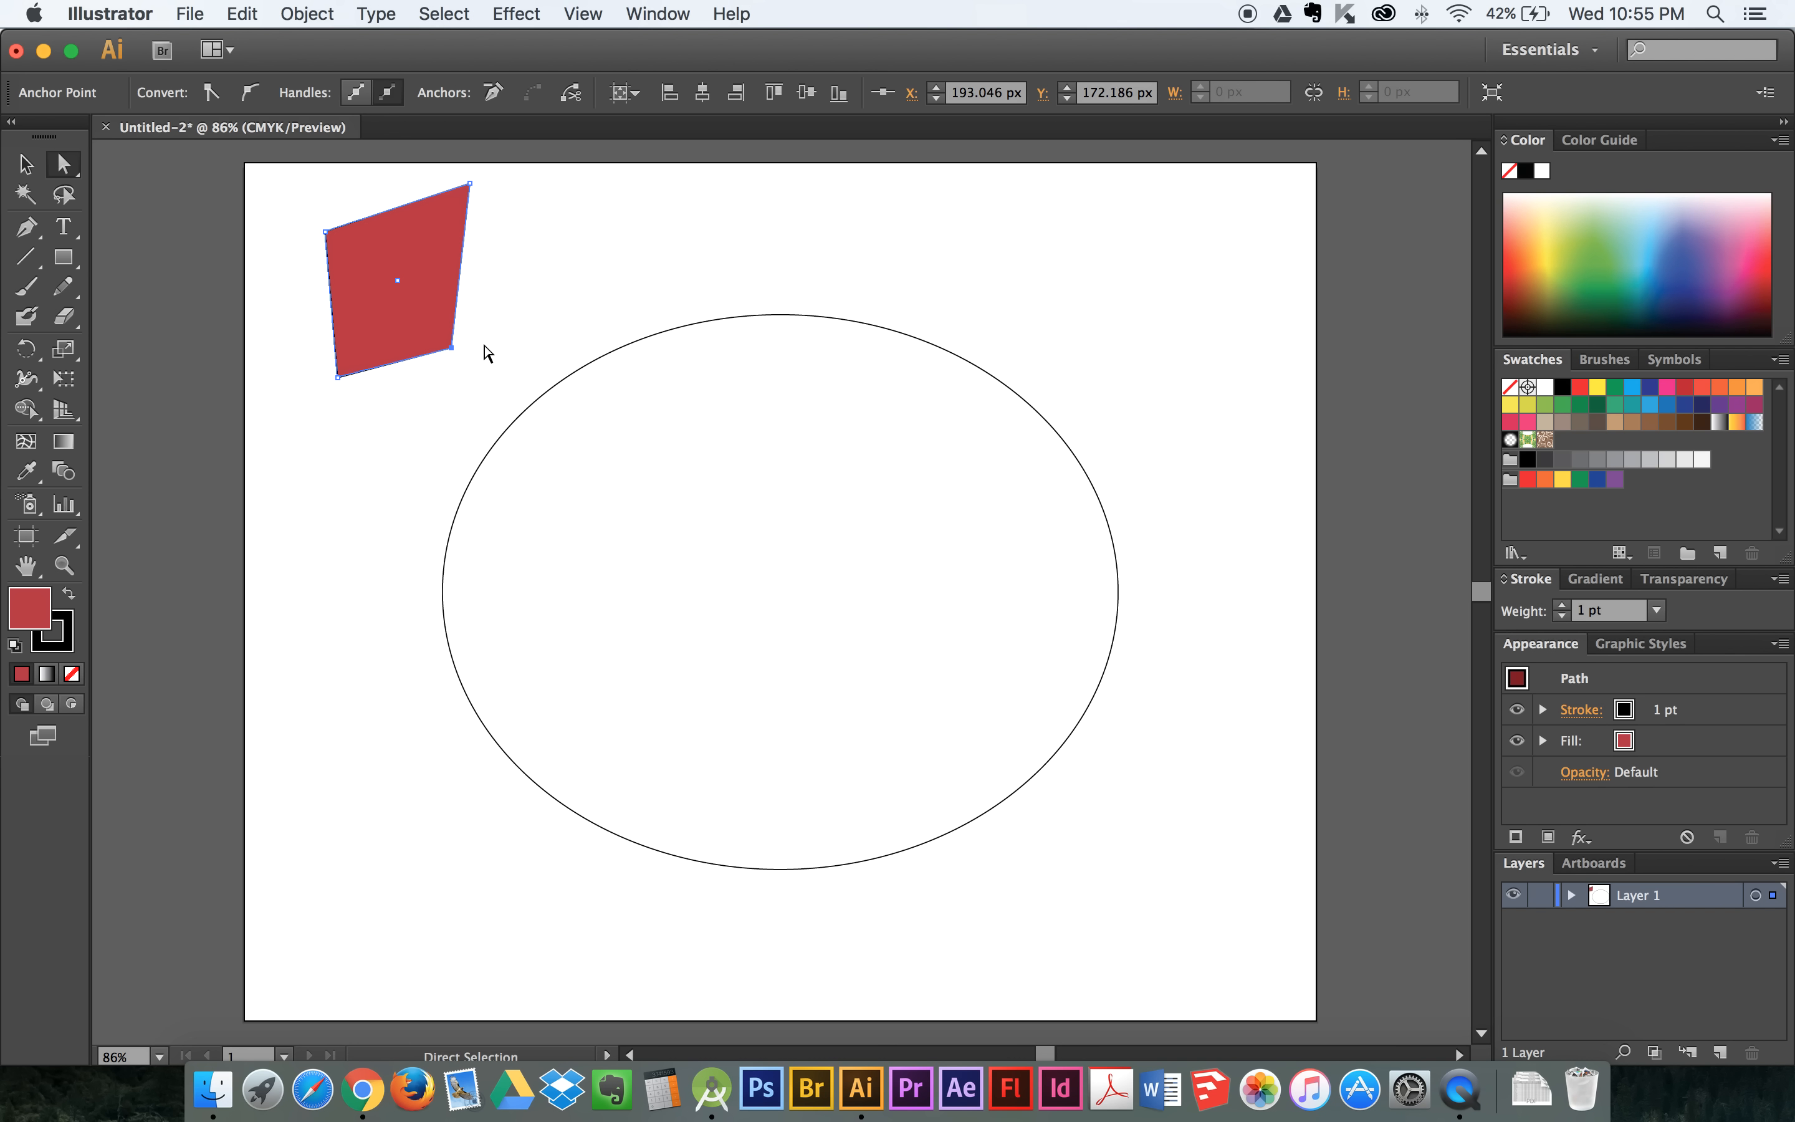
pyautogui.click(482, 255)
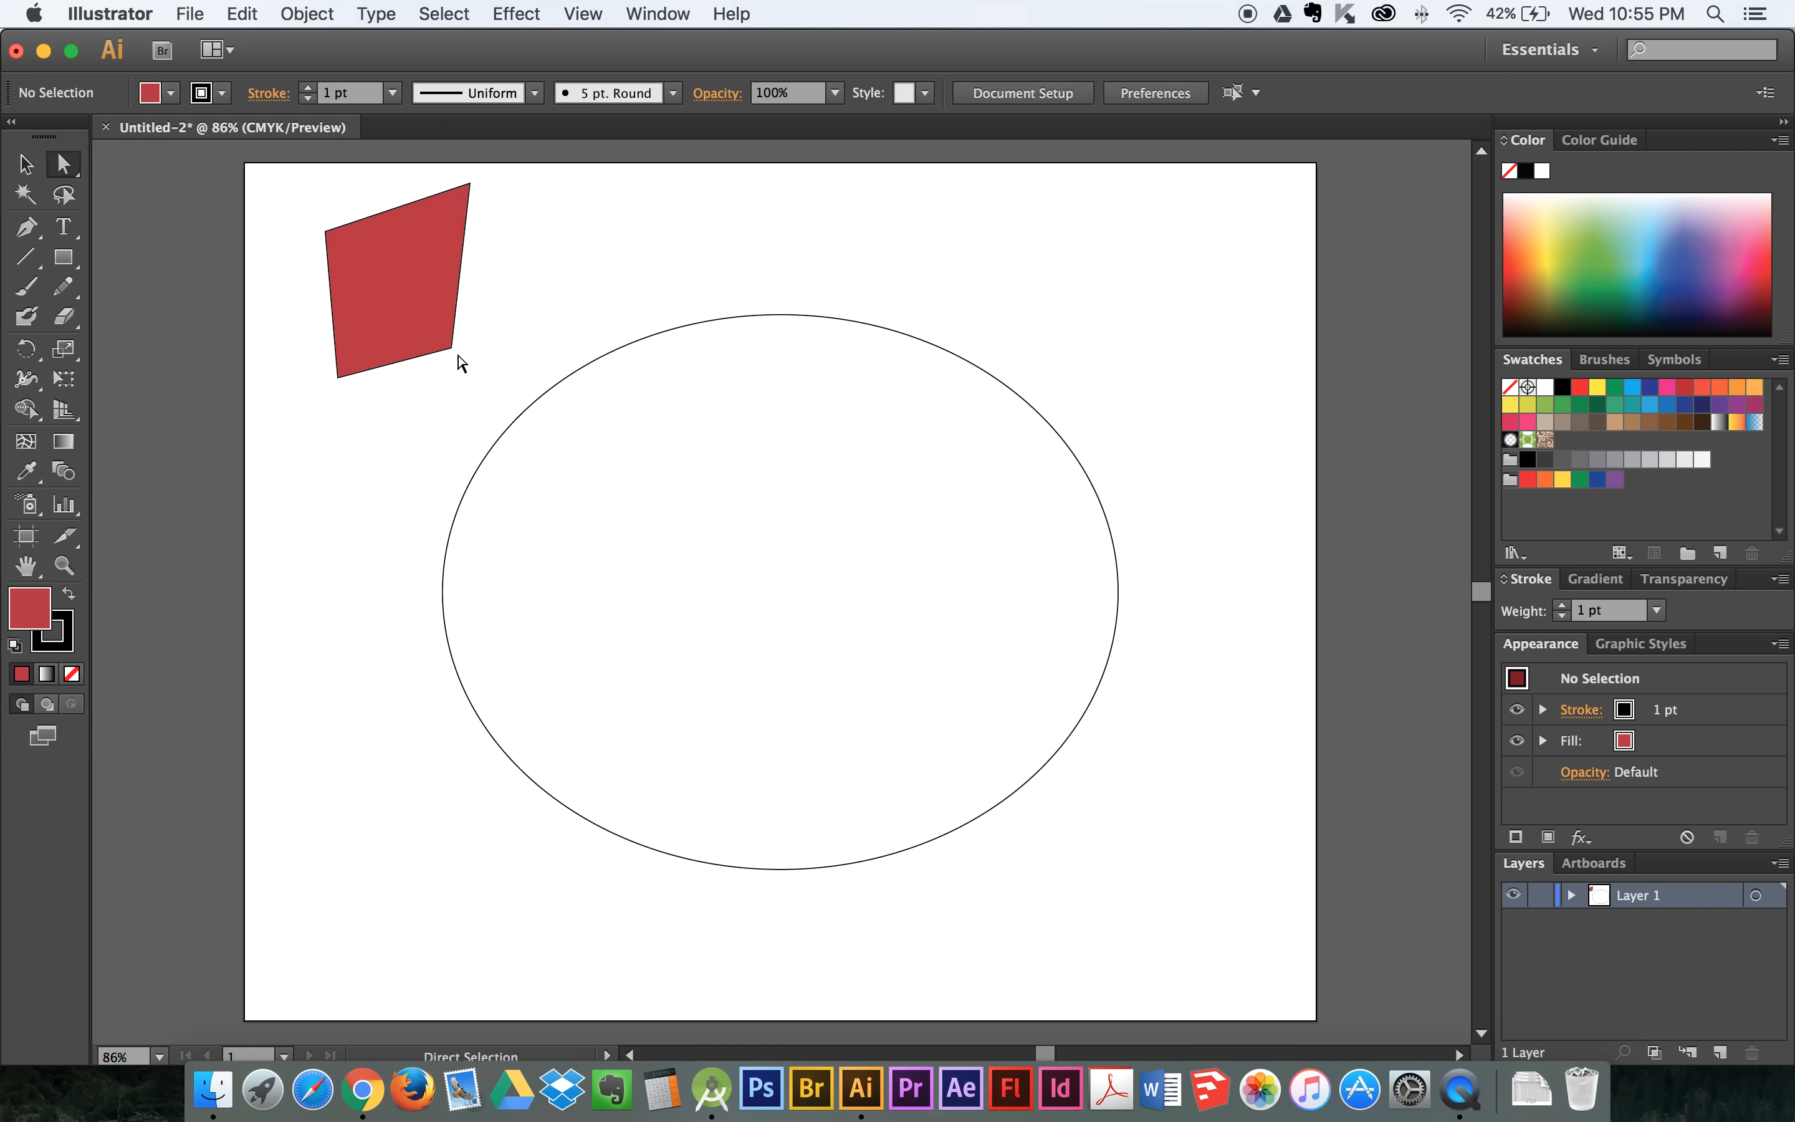
# - Reshape the red quadrilateral by moving its lower-right, upper-left and lower-left anchor points individually, and deselect it
pyautogui.moveTo(458, 355); pyautogui.dragTo(486, 385)
pyautogui.click(63, 164)
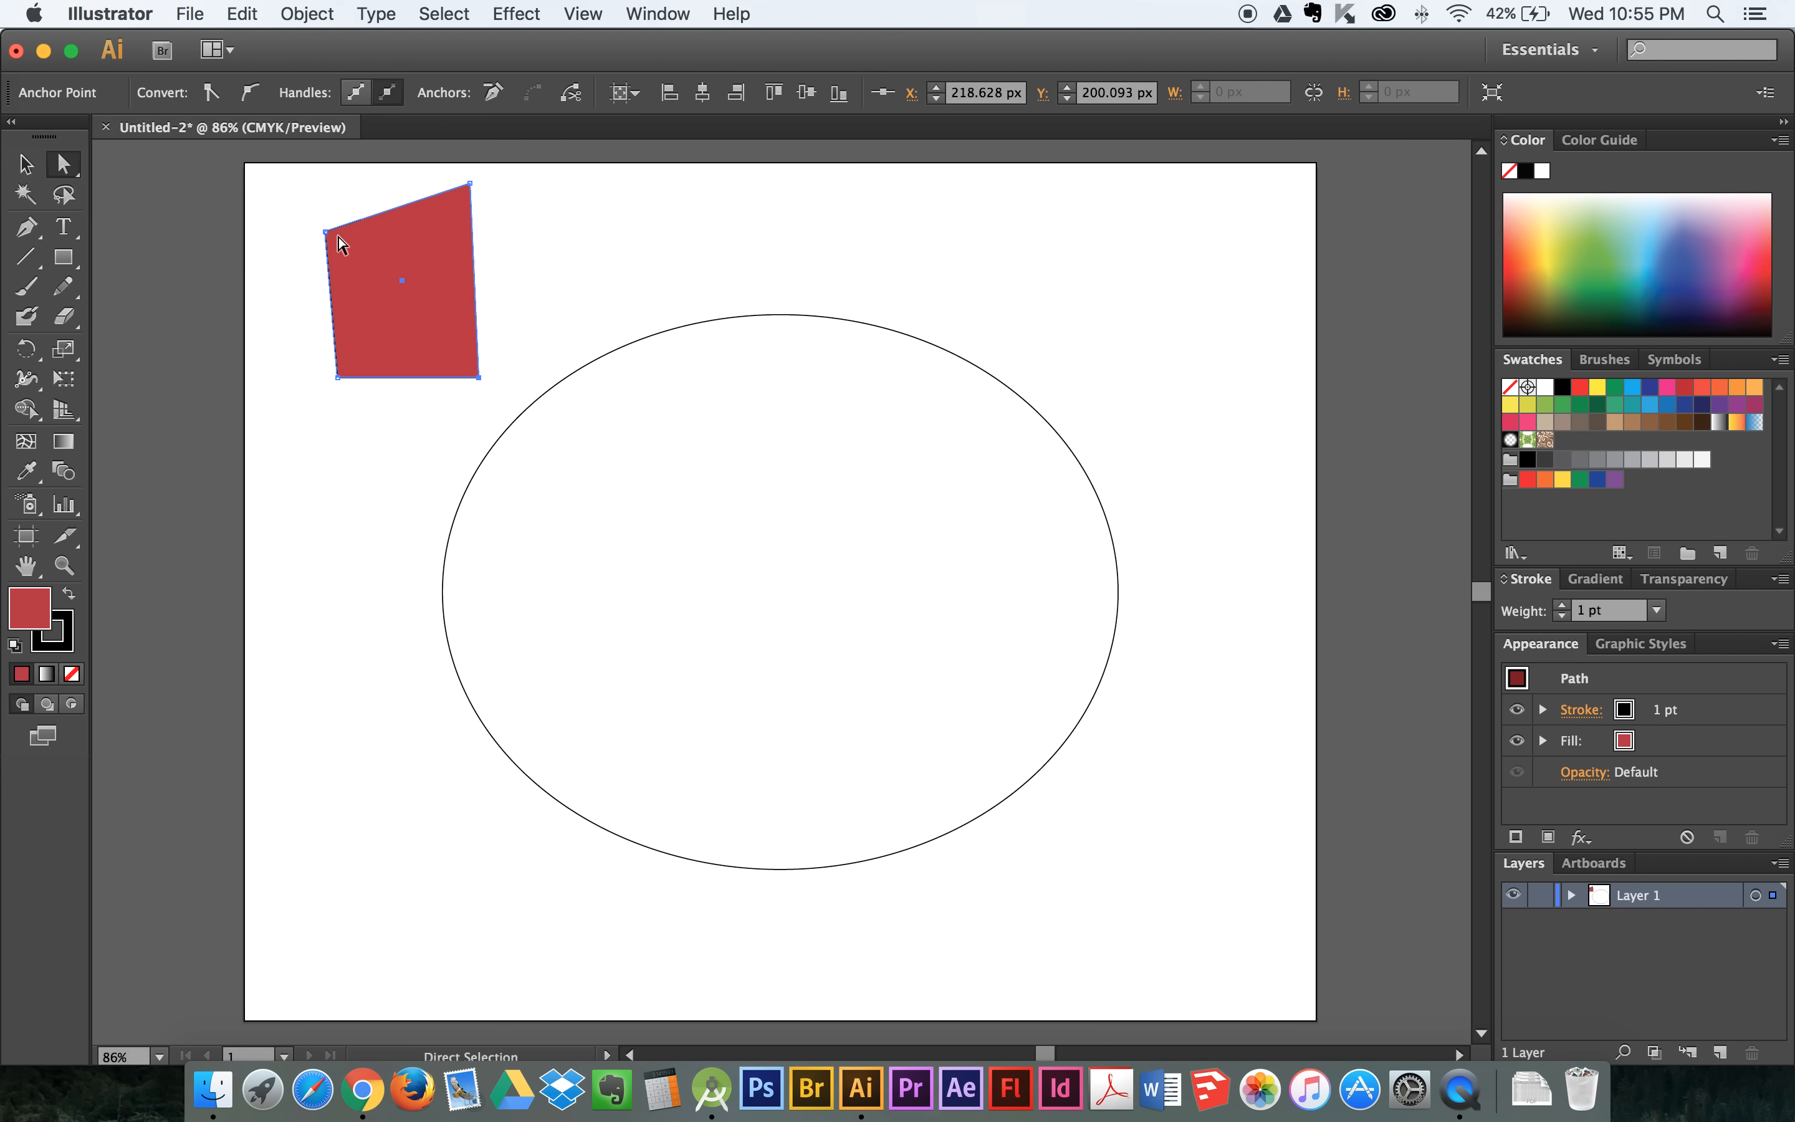
pyautogui.moveTo(326, 233); pyautogui.dragTo(301, 222)
pyautogui.click(337, 384)
pyautogui.moveTo(337, 378); pyautogui.dragTo(361, 420)
pyautogui.moveTo(480, 416); pyautogui.dragTo(429, 359)
pyautogui.click(549, 320)
# - Move the whole red shape slightly, then exclude its lower-right anchor and shift the other three corners up and left
pyautogui.click(390, 280)
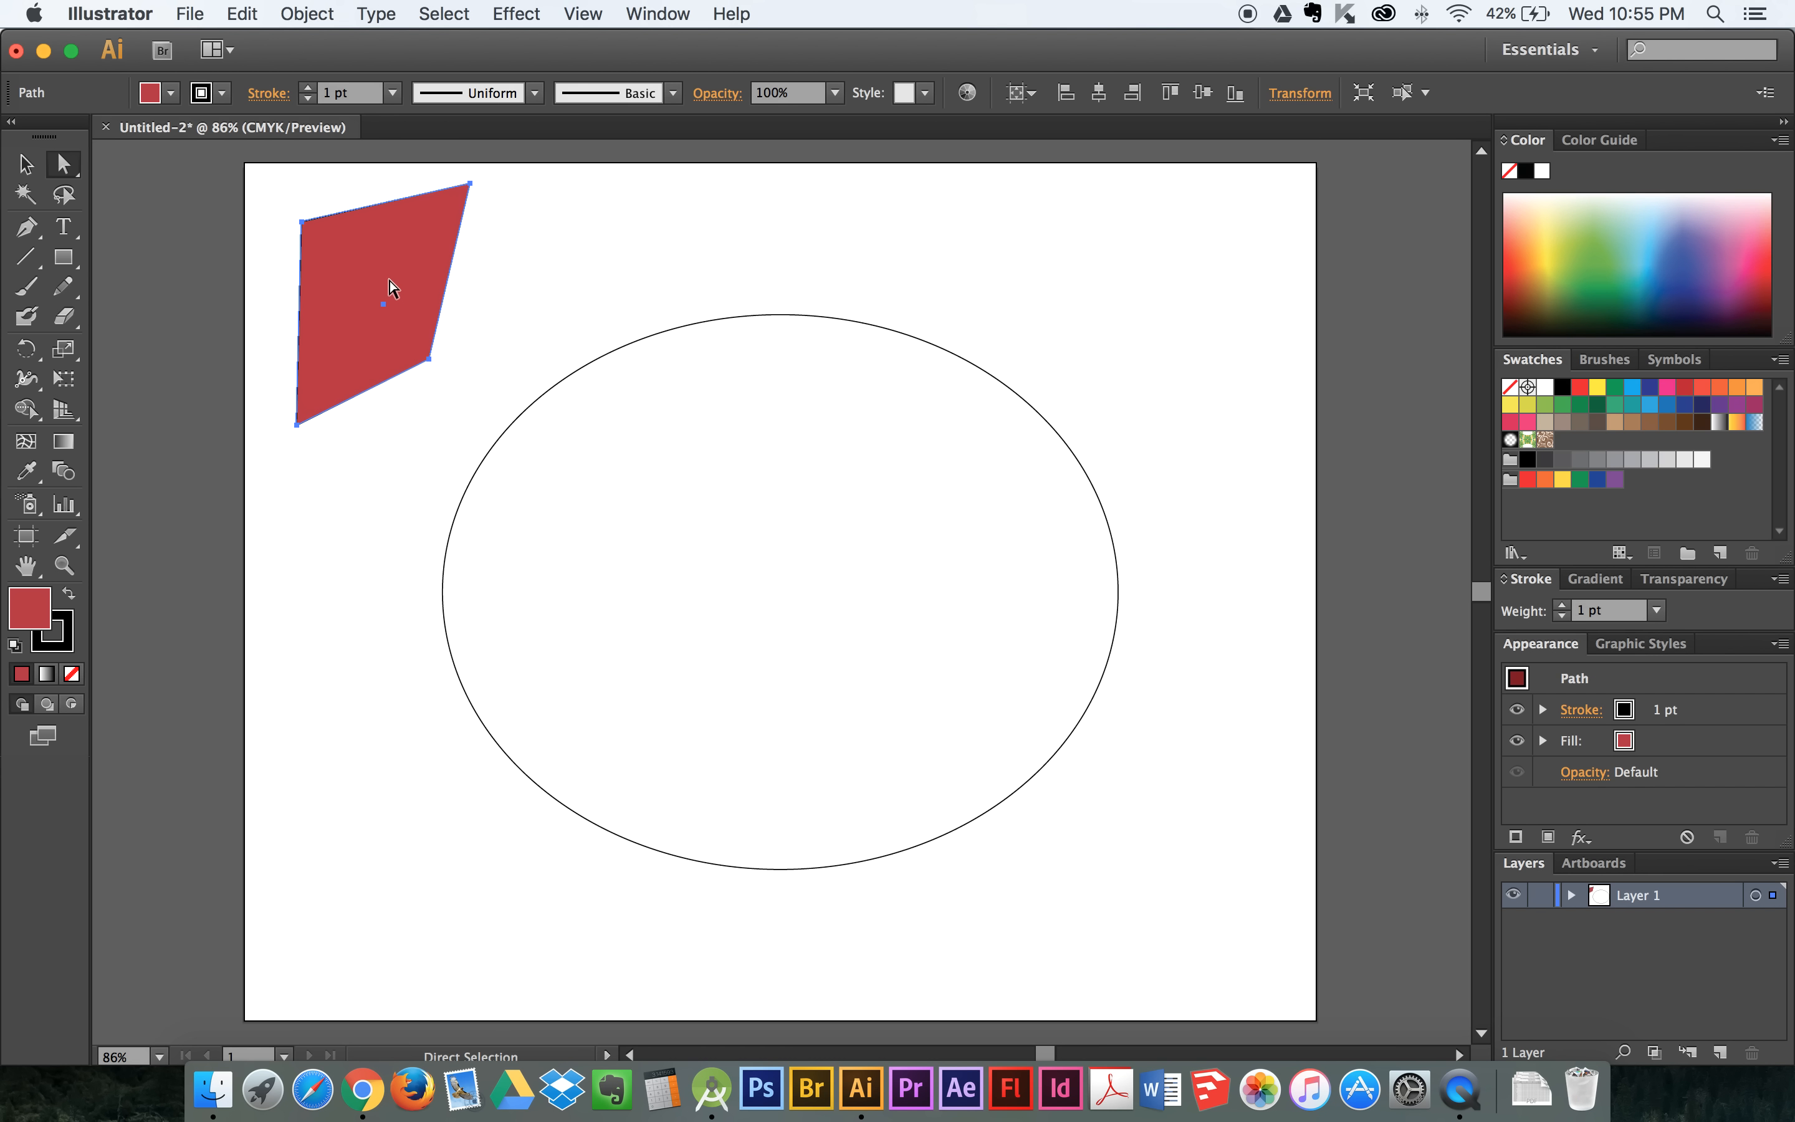
pyautogui.moveTo(410, 339)
pyautogui.mouseDown()
pyautogui.moveTo(427, 362)
pyautogui.moveTo(448, 282)
pyautogui.moveTo(398, 345)
pyautogui.mouseUp()
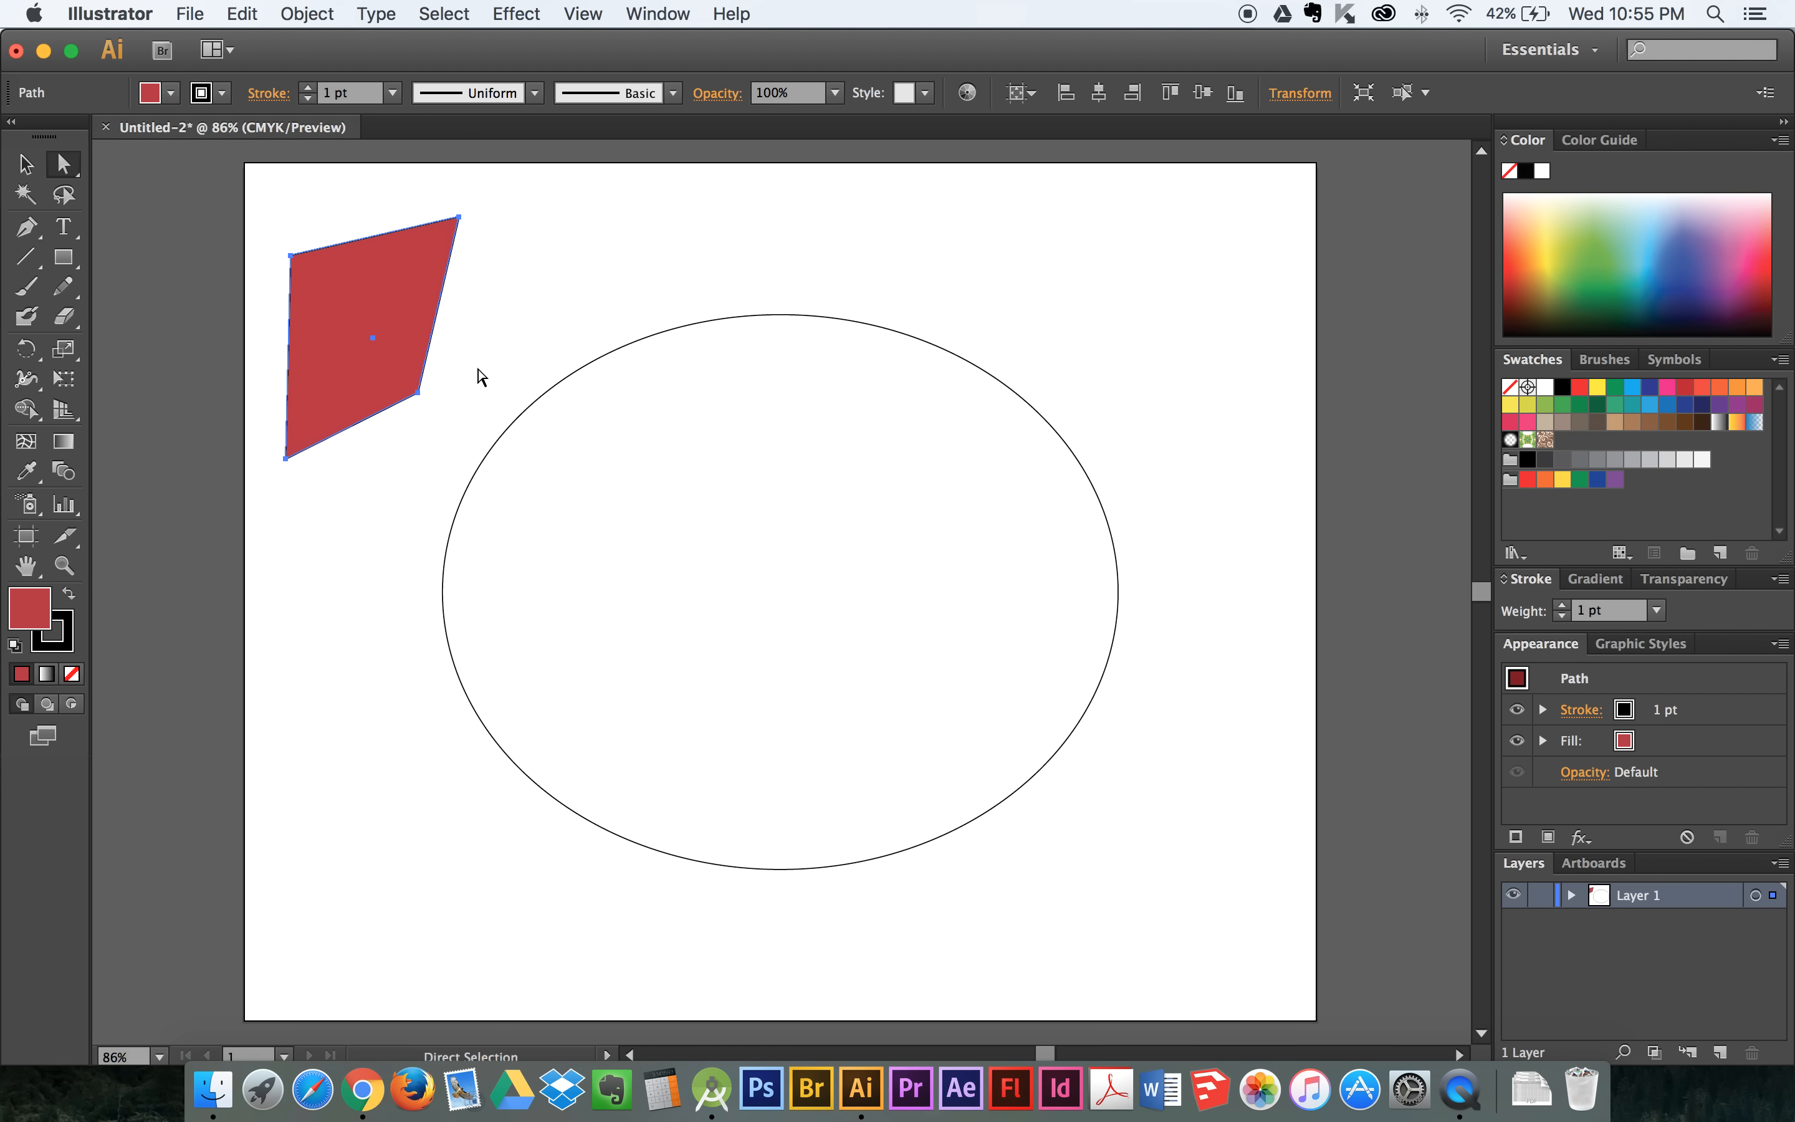
pyautogui.click(418, 393)
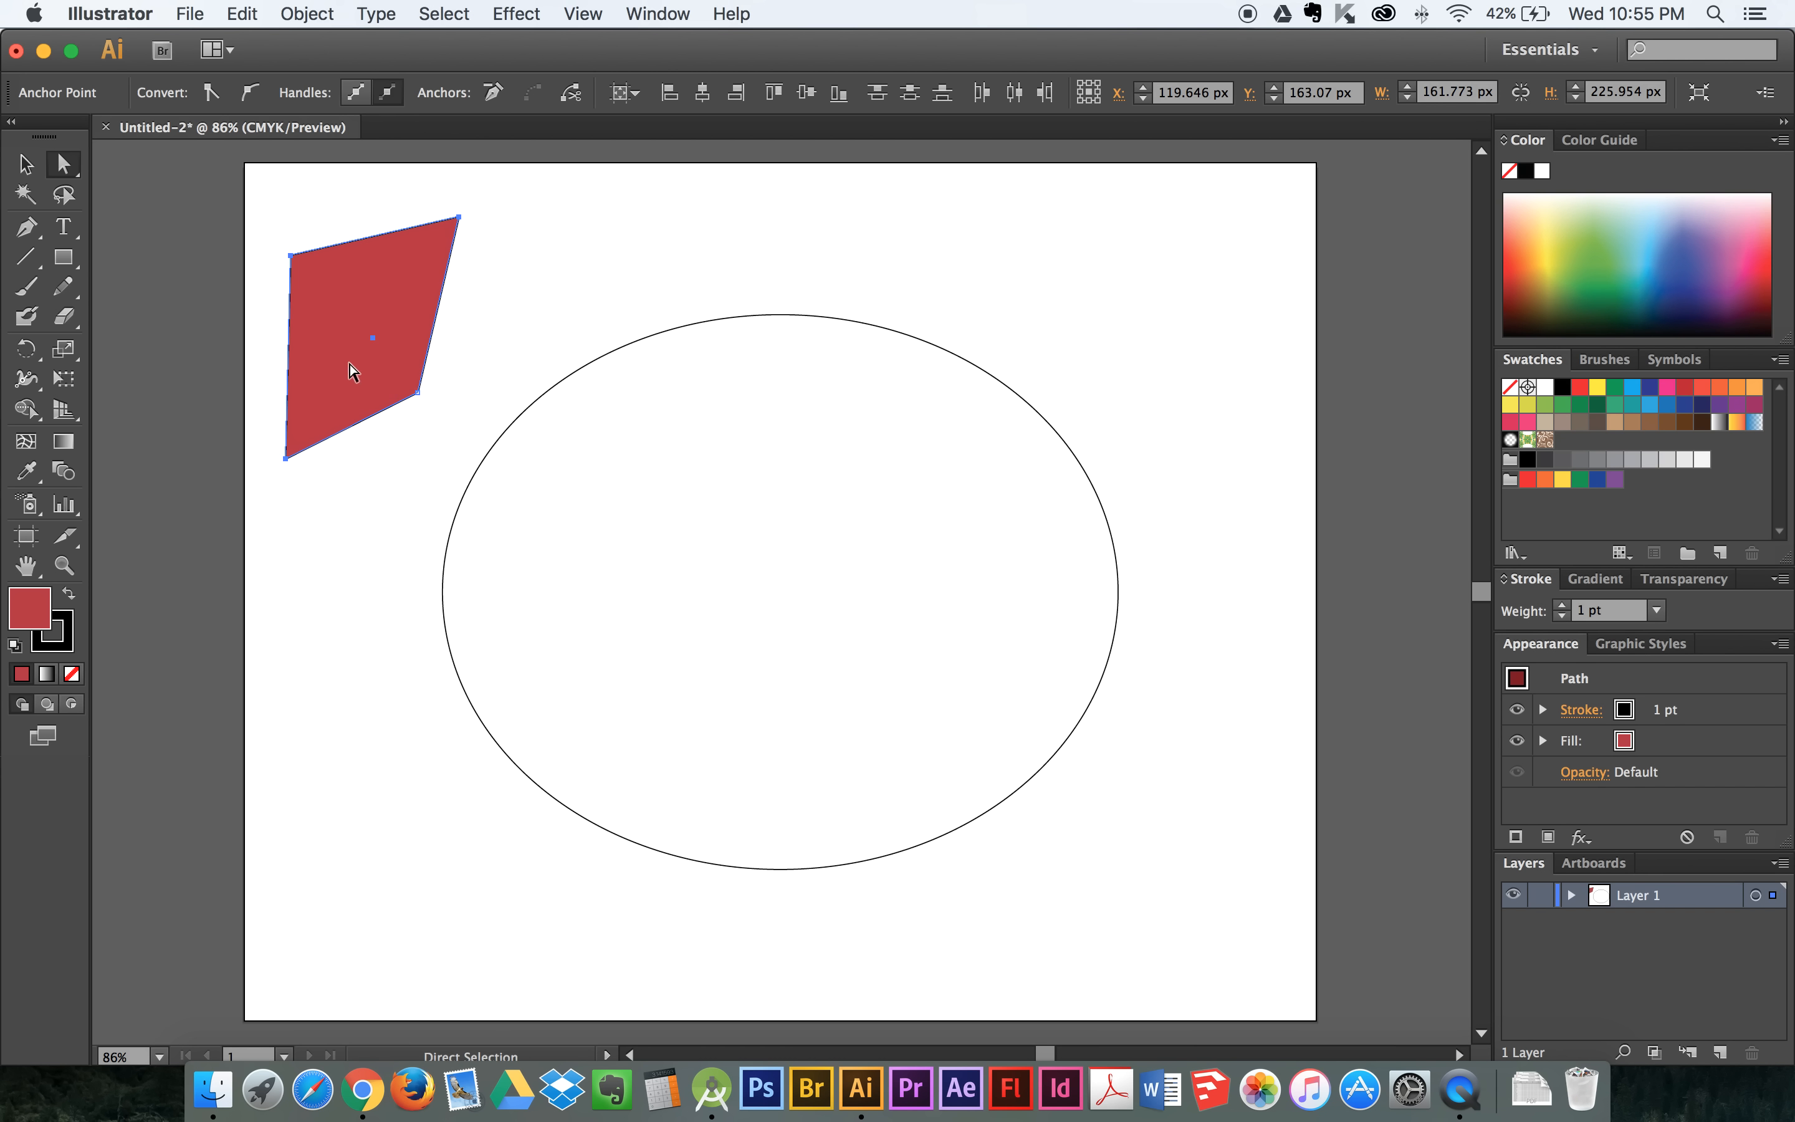
pyautogui.moveTo(339, 323); pyautogui.dragTo(390, 318)
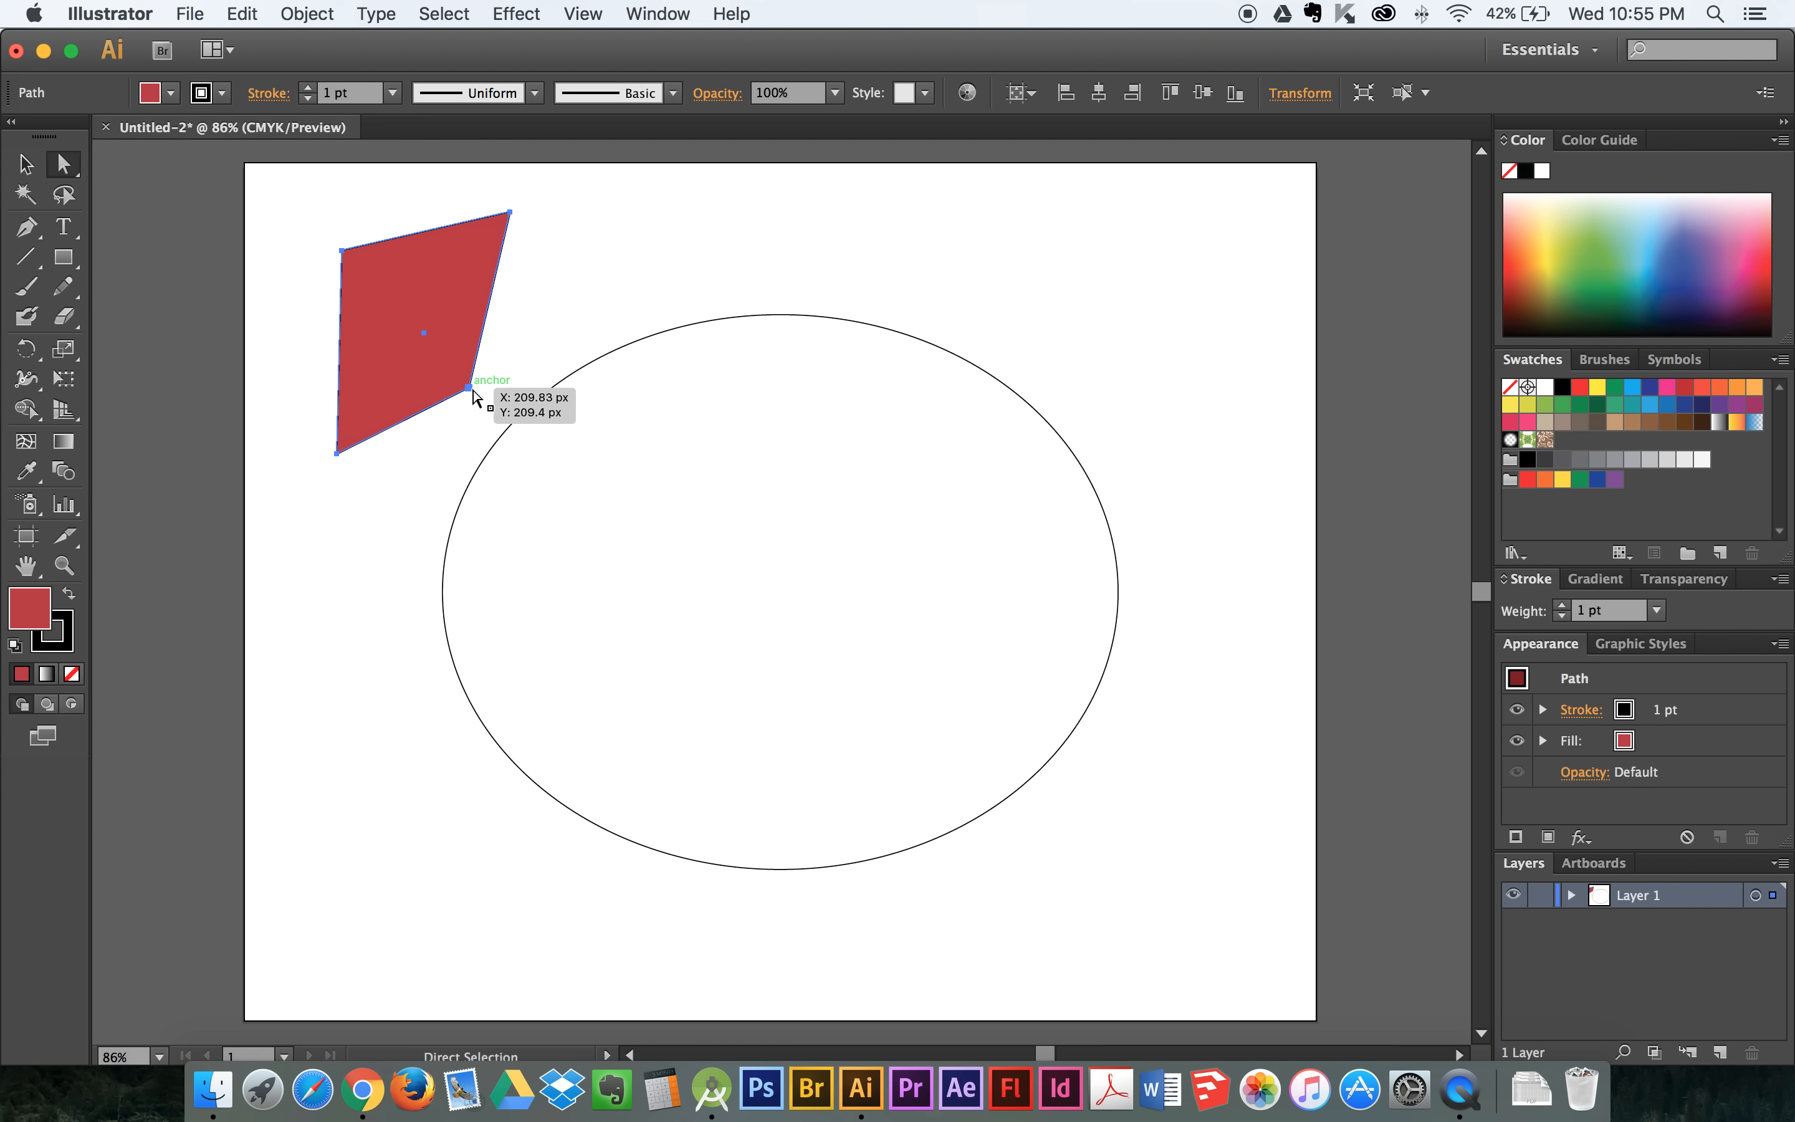
pyautogui.keyDown('shift'); pyautogui.click(470, 388); pyautogui.keyUp('shift')
pyautogui.moveTo(341, 250)
pyautogui.mouseDown()
pyautogui.moveTo(307, 231)
pyautogui.moveTo(316, 300)
pyautogui.moveTo(403, 284)
pyautogui.moveTo(308, 236)
pyautogui.mouseUp()
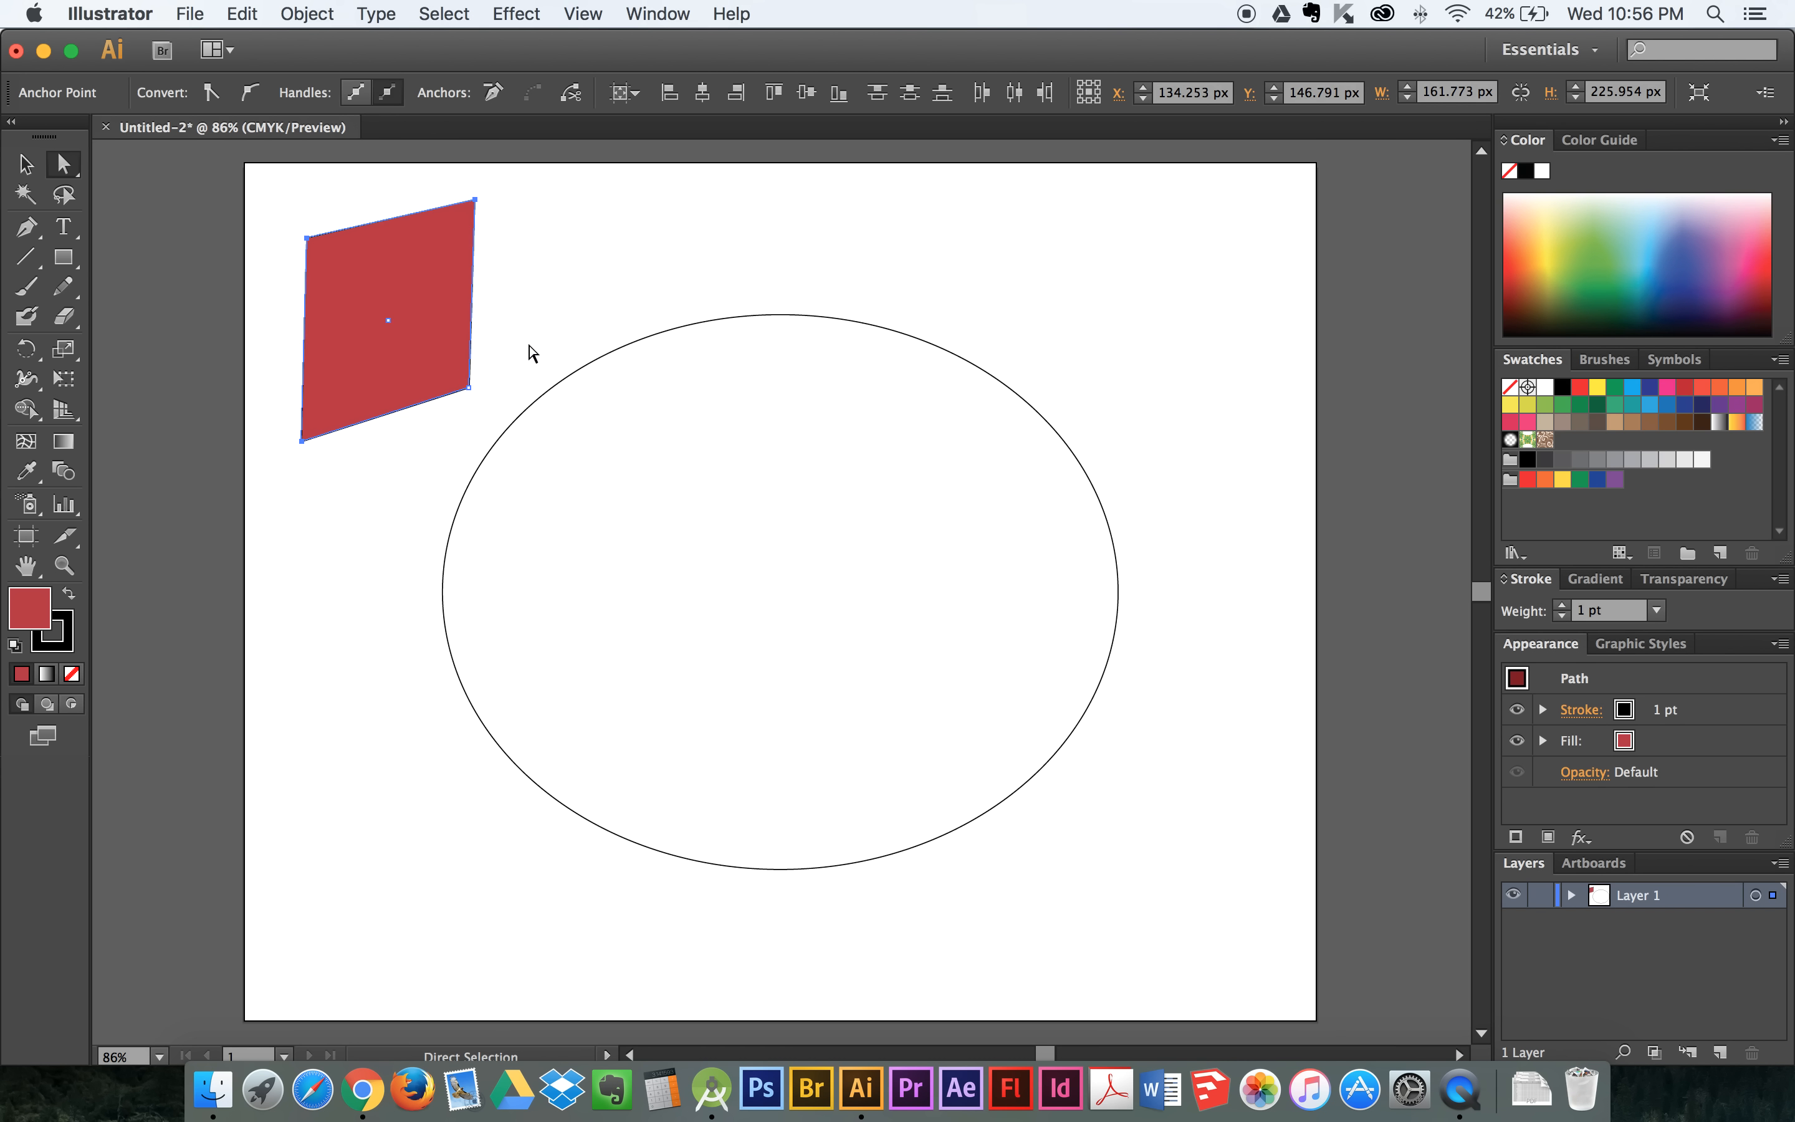
# - Select the entire red shape with the Selection tool and delete it
pyautogui.click(27, 165)
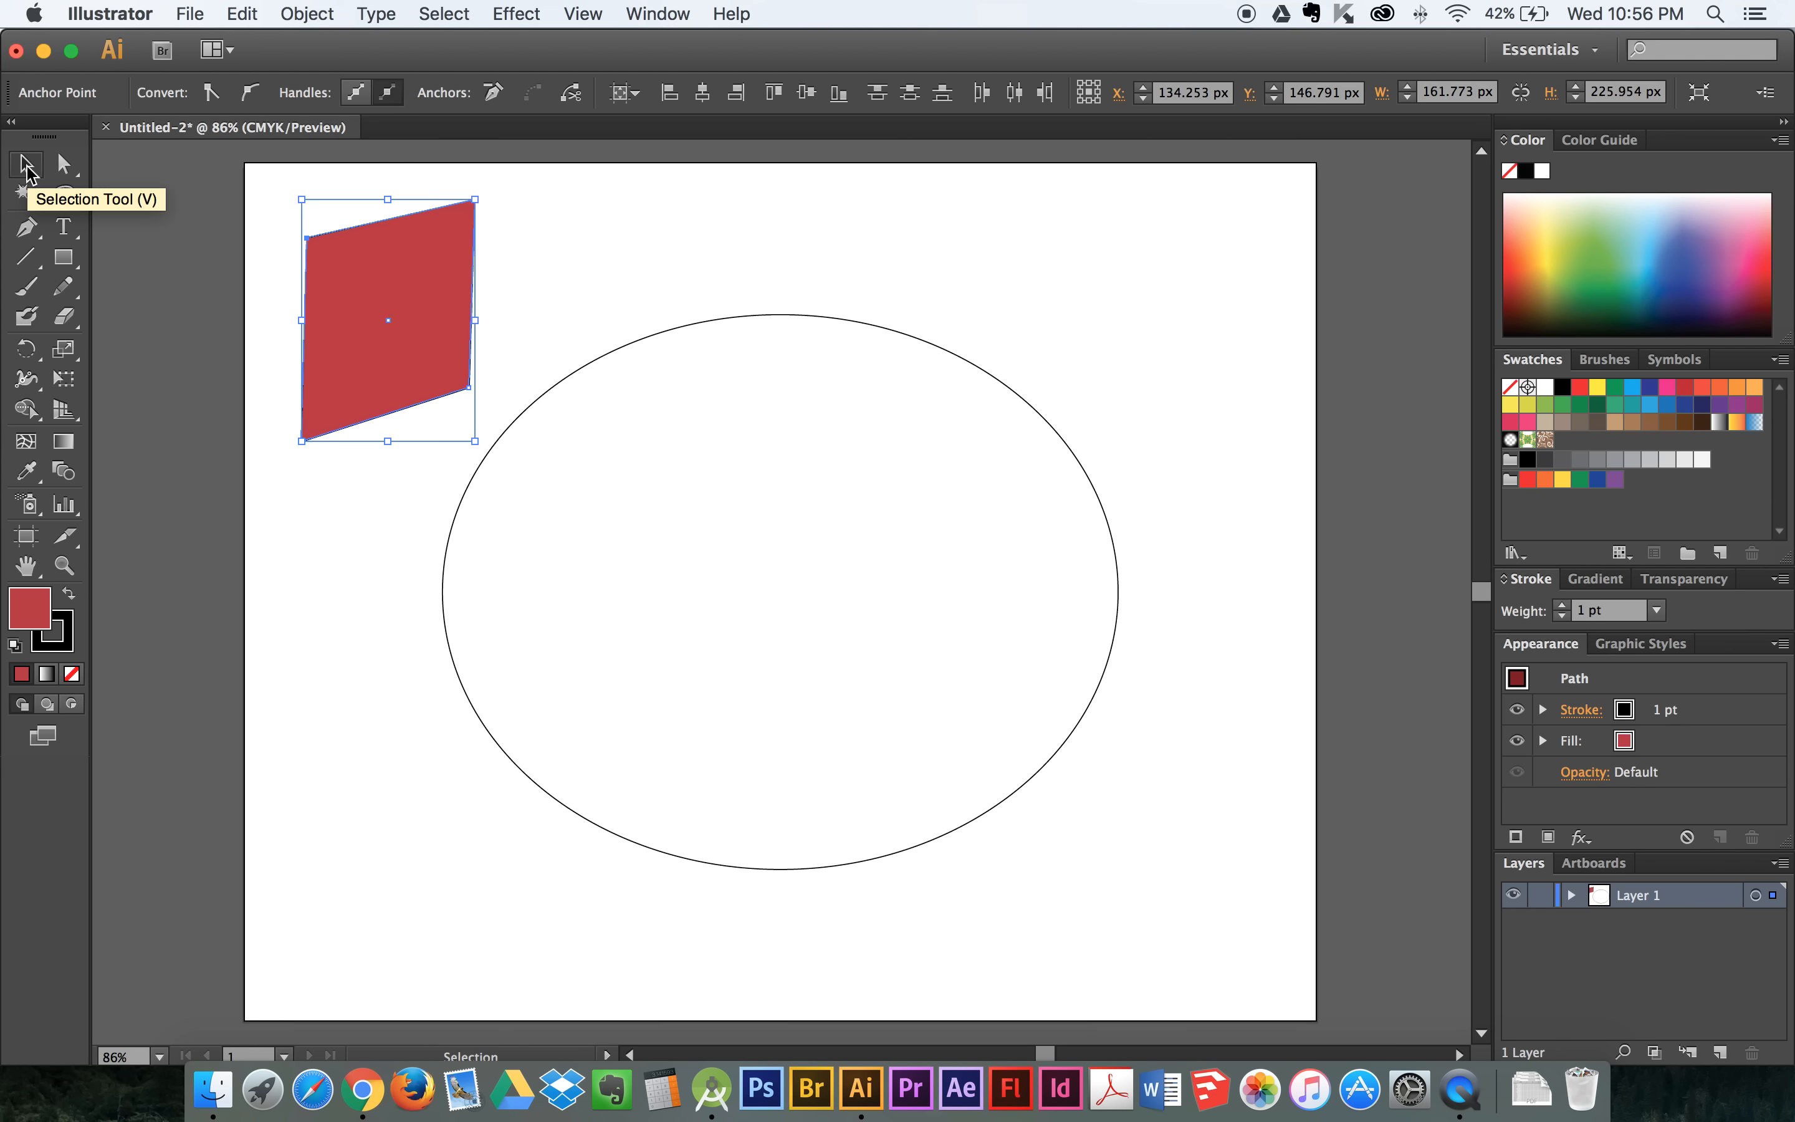
pyautogui.click(432, 291)
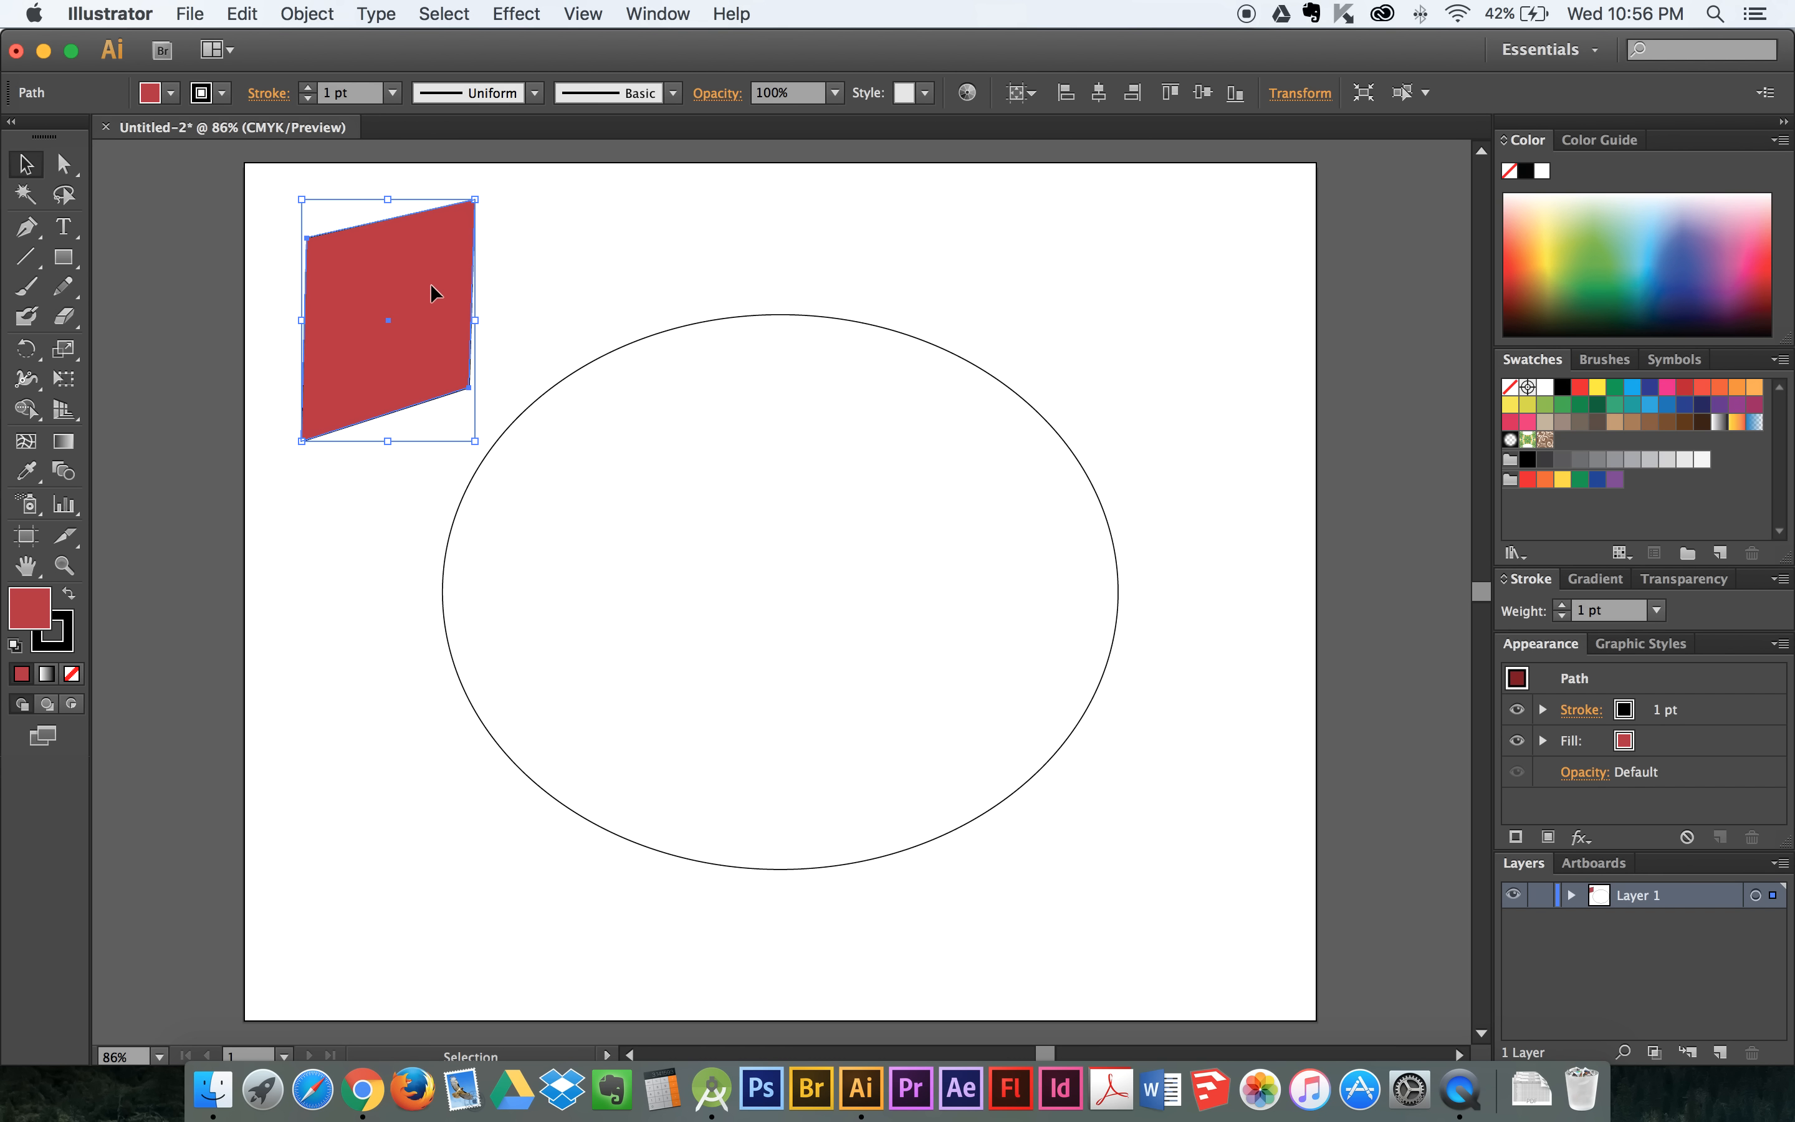
pyautogui.press('Delete')
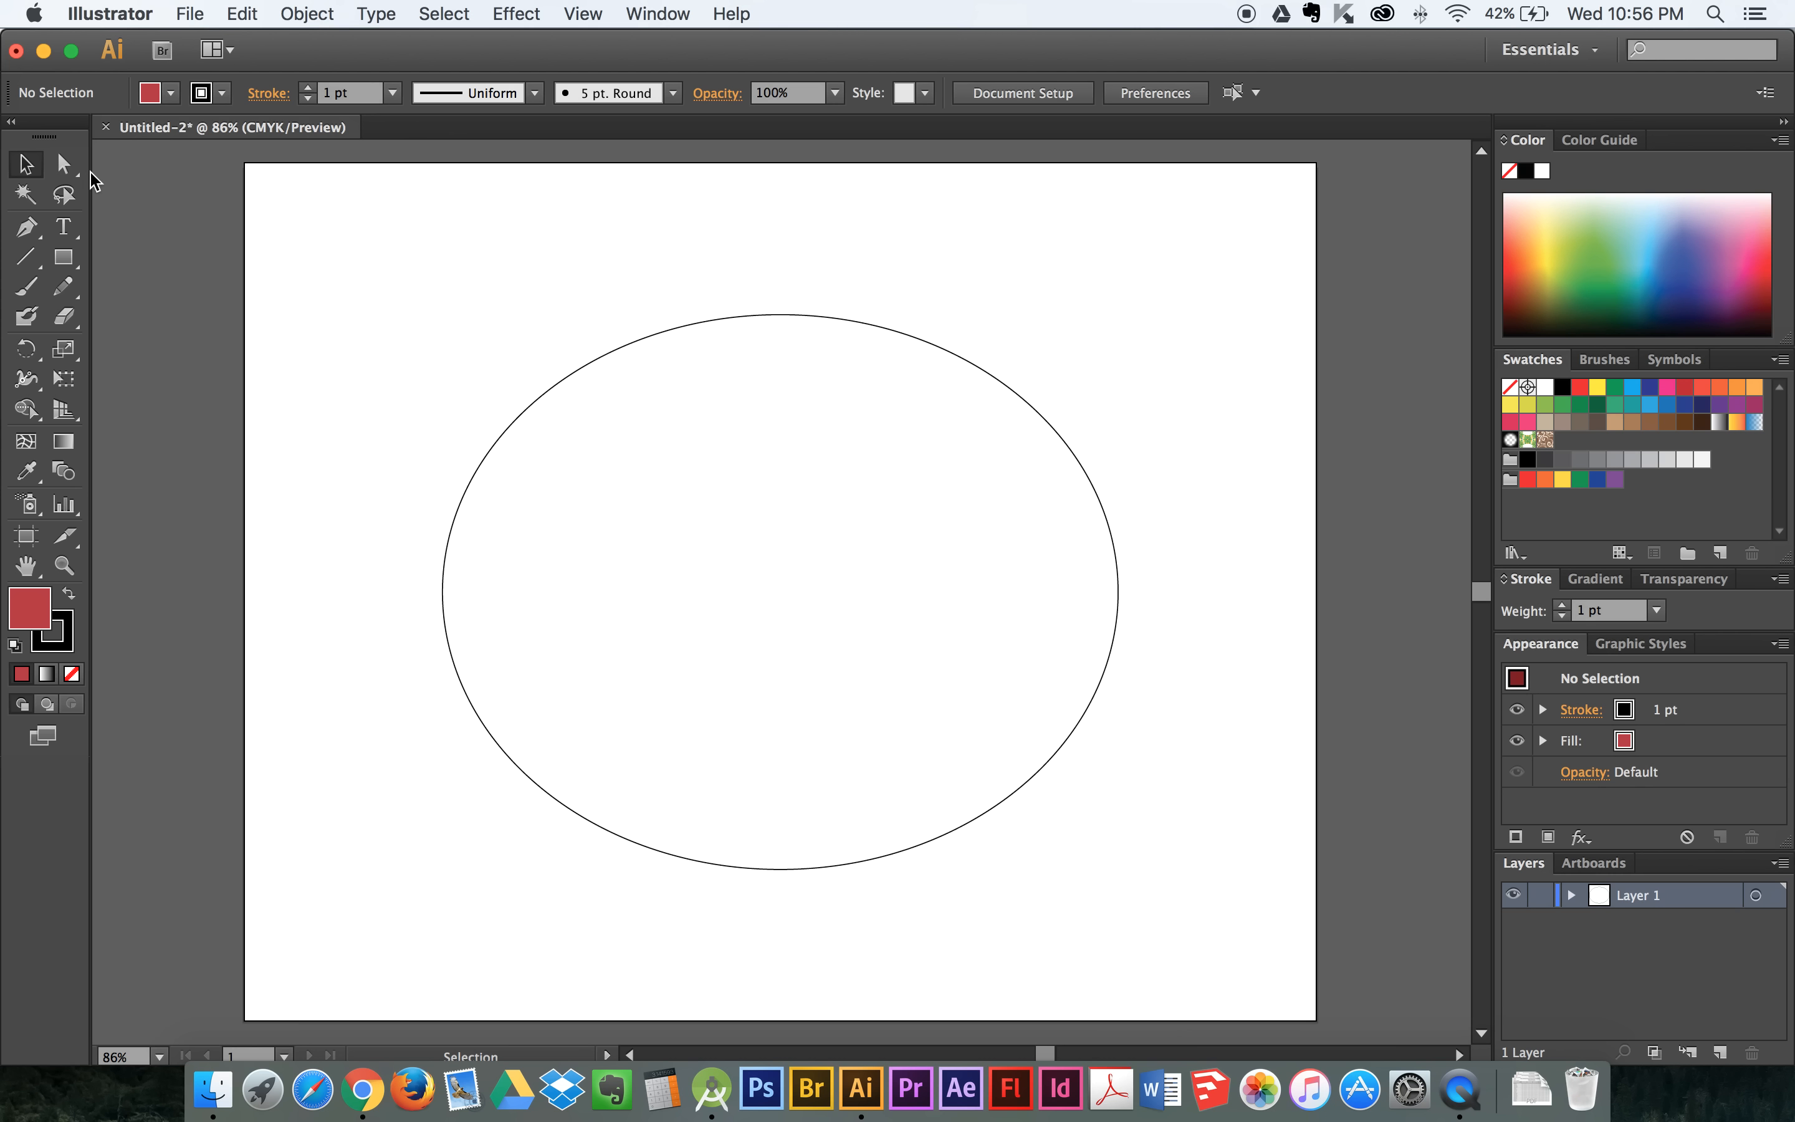
# - Select the ellipse's top anchor with Direct Selection, shift the whole ellipse slightly to the right, and deselect it
pyautogui.click(64, 163)
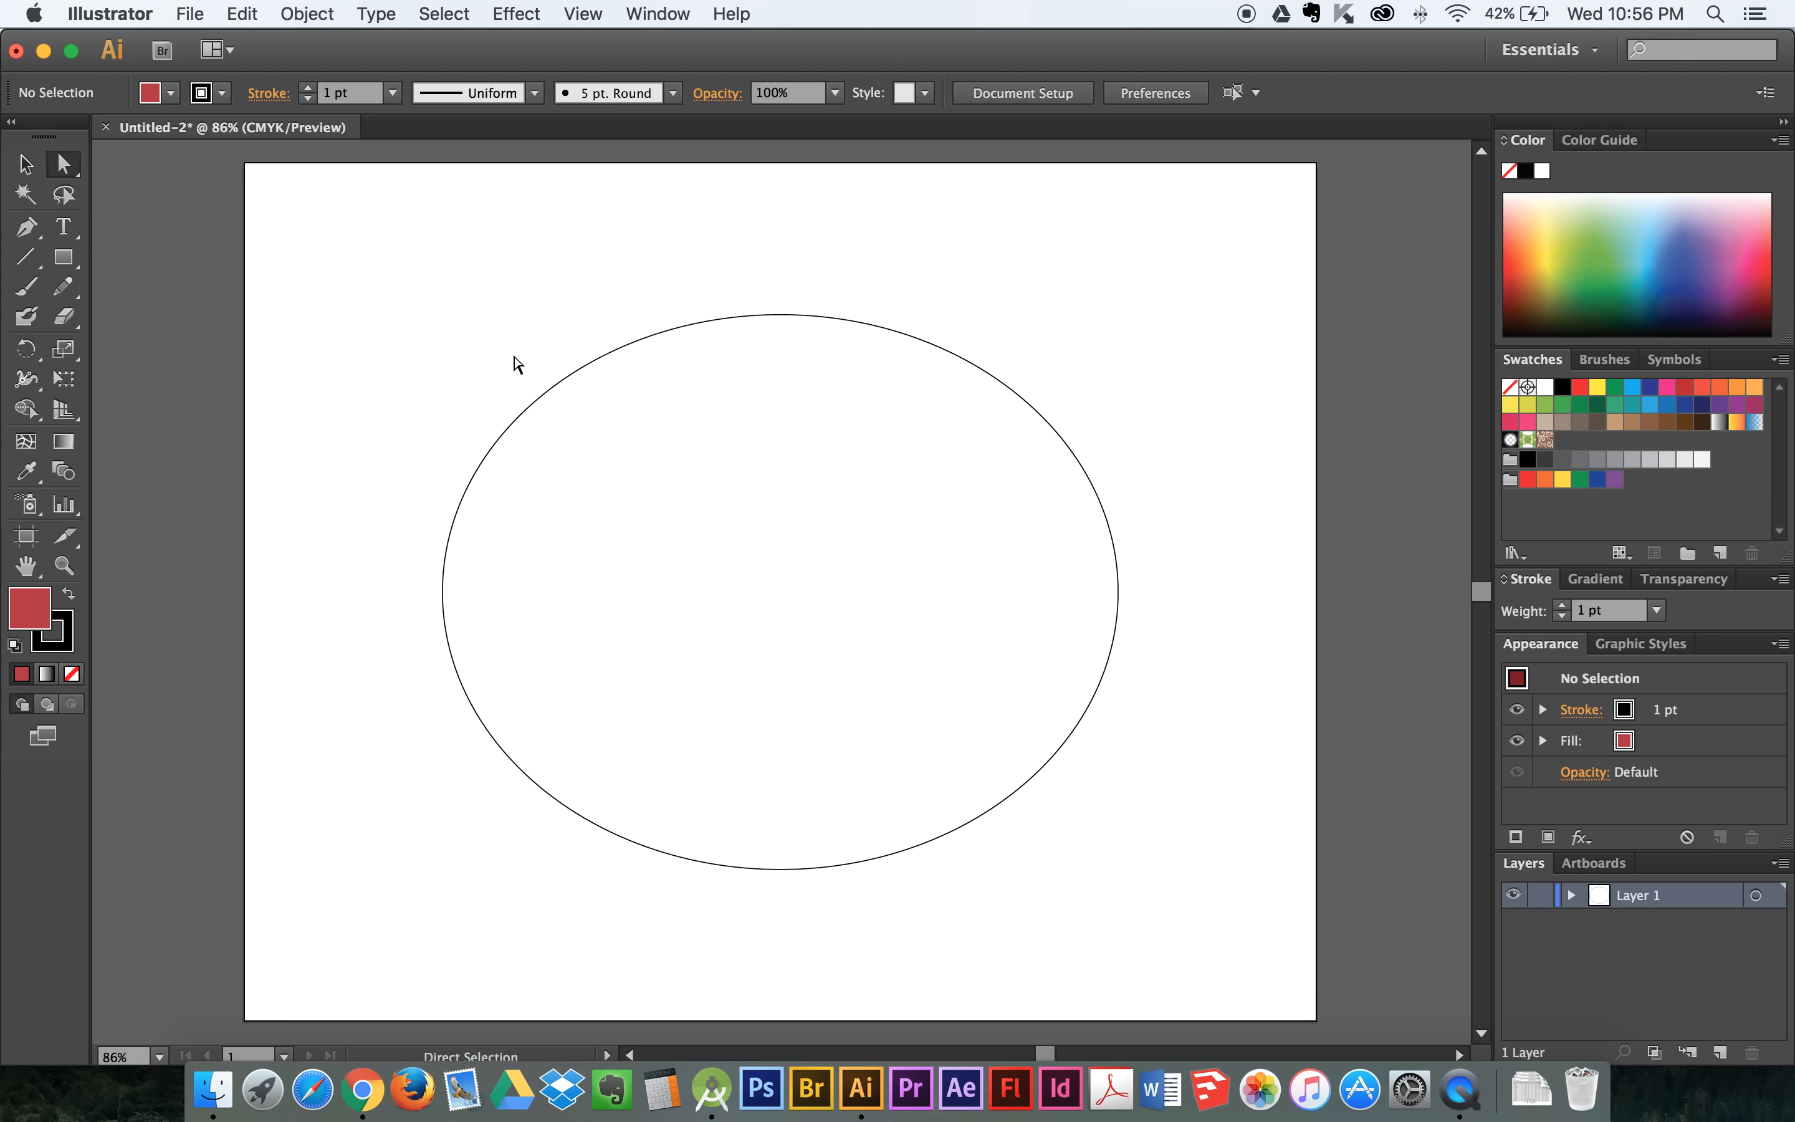
pyautogui.moveTo(757, 277); pyautogui.dragTo(810, 343)
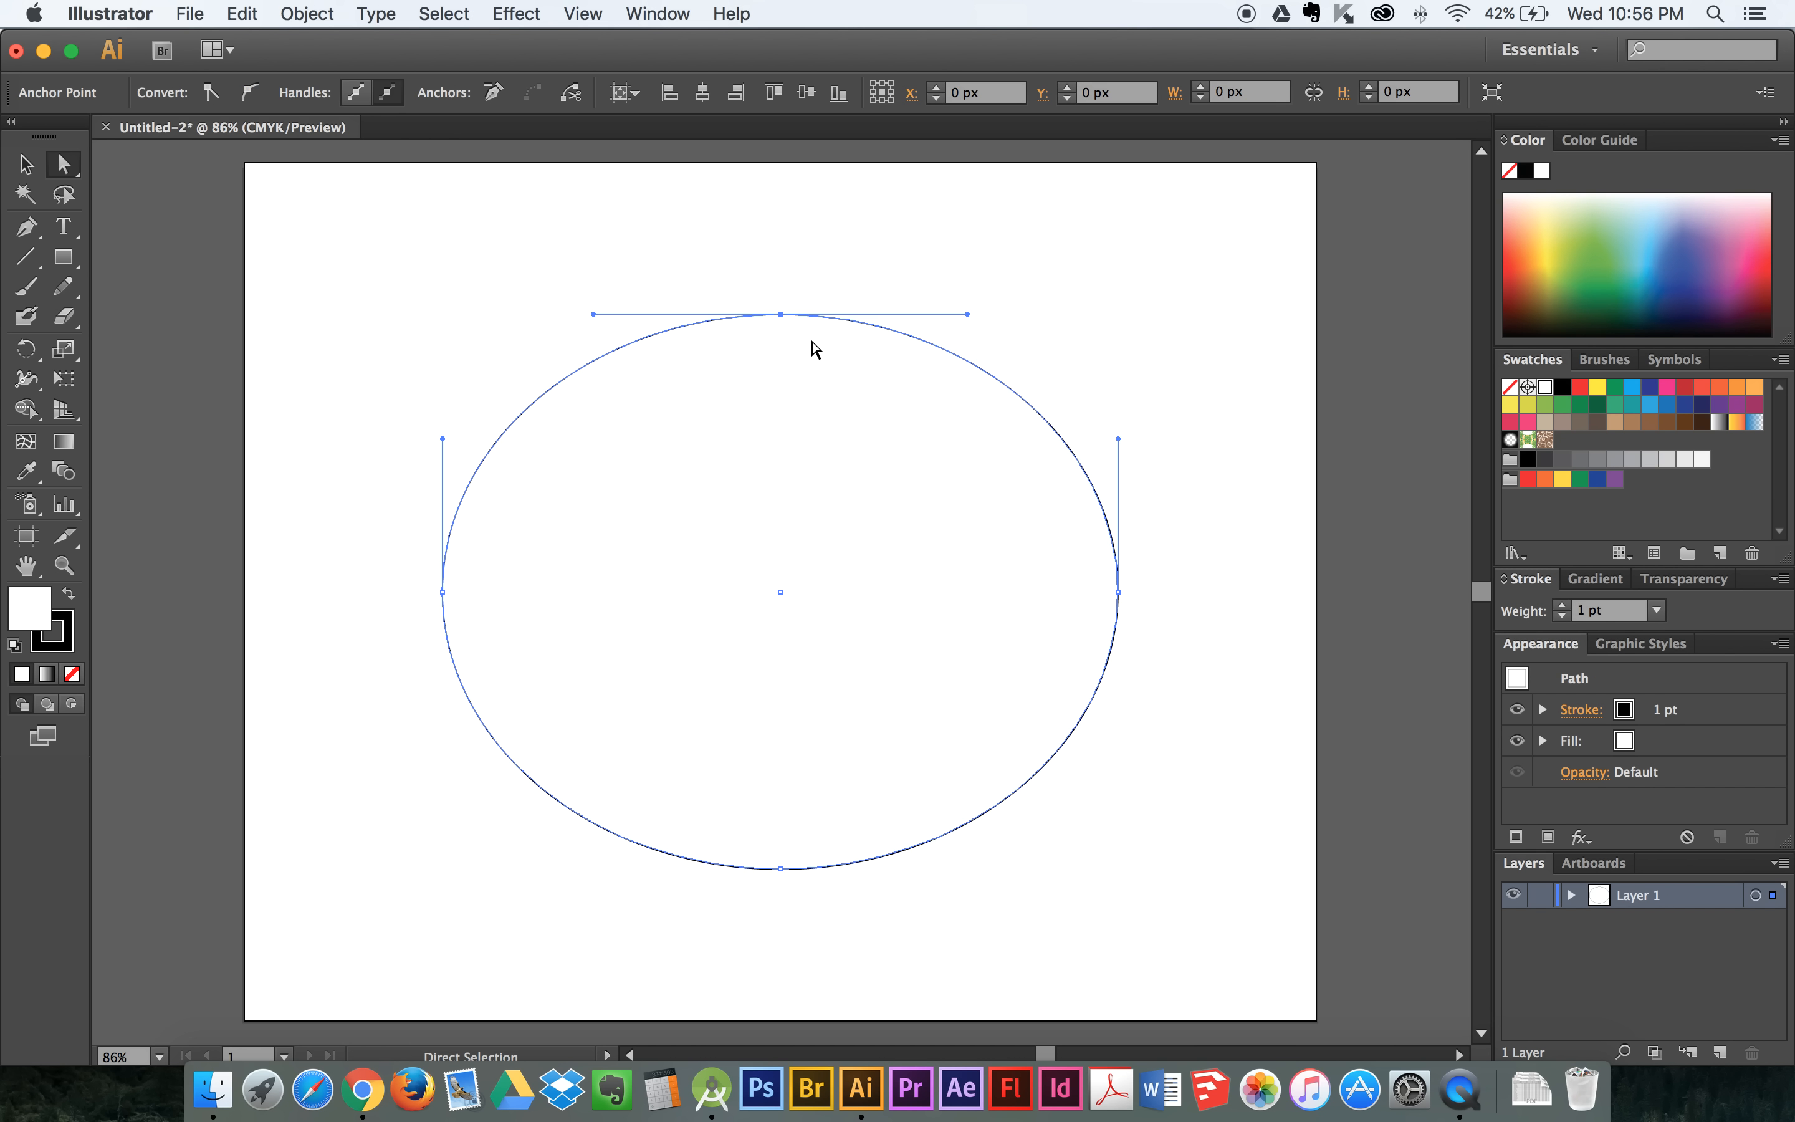
pyautogui.moveTo(1115, 593); pyautogui.dragTo(1122, 593)
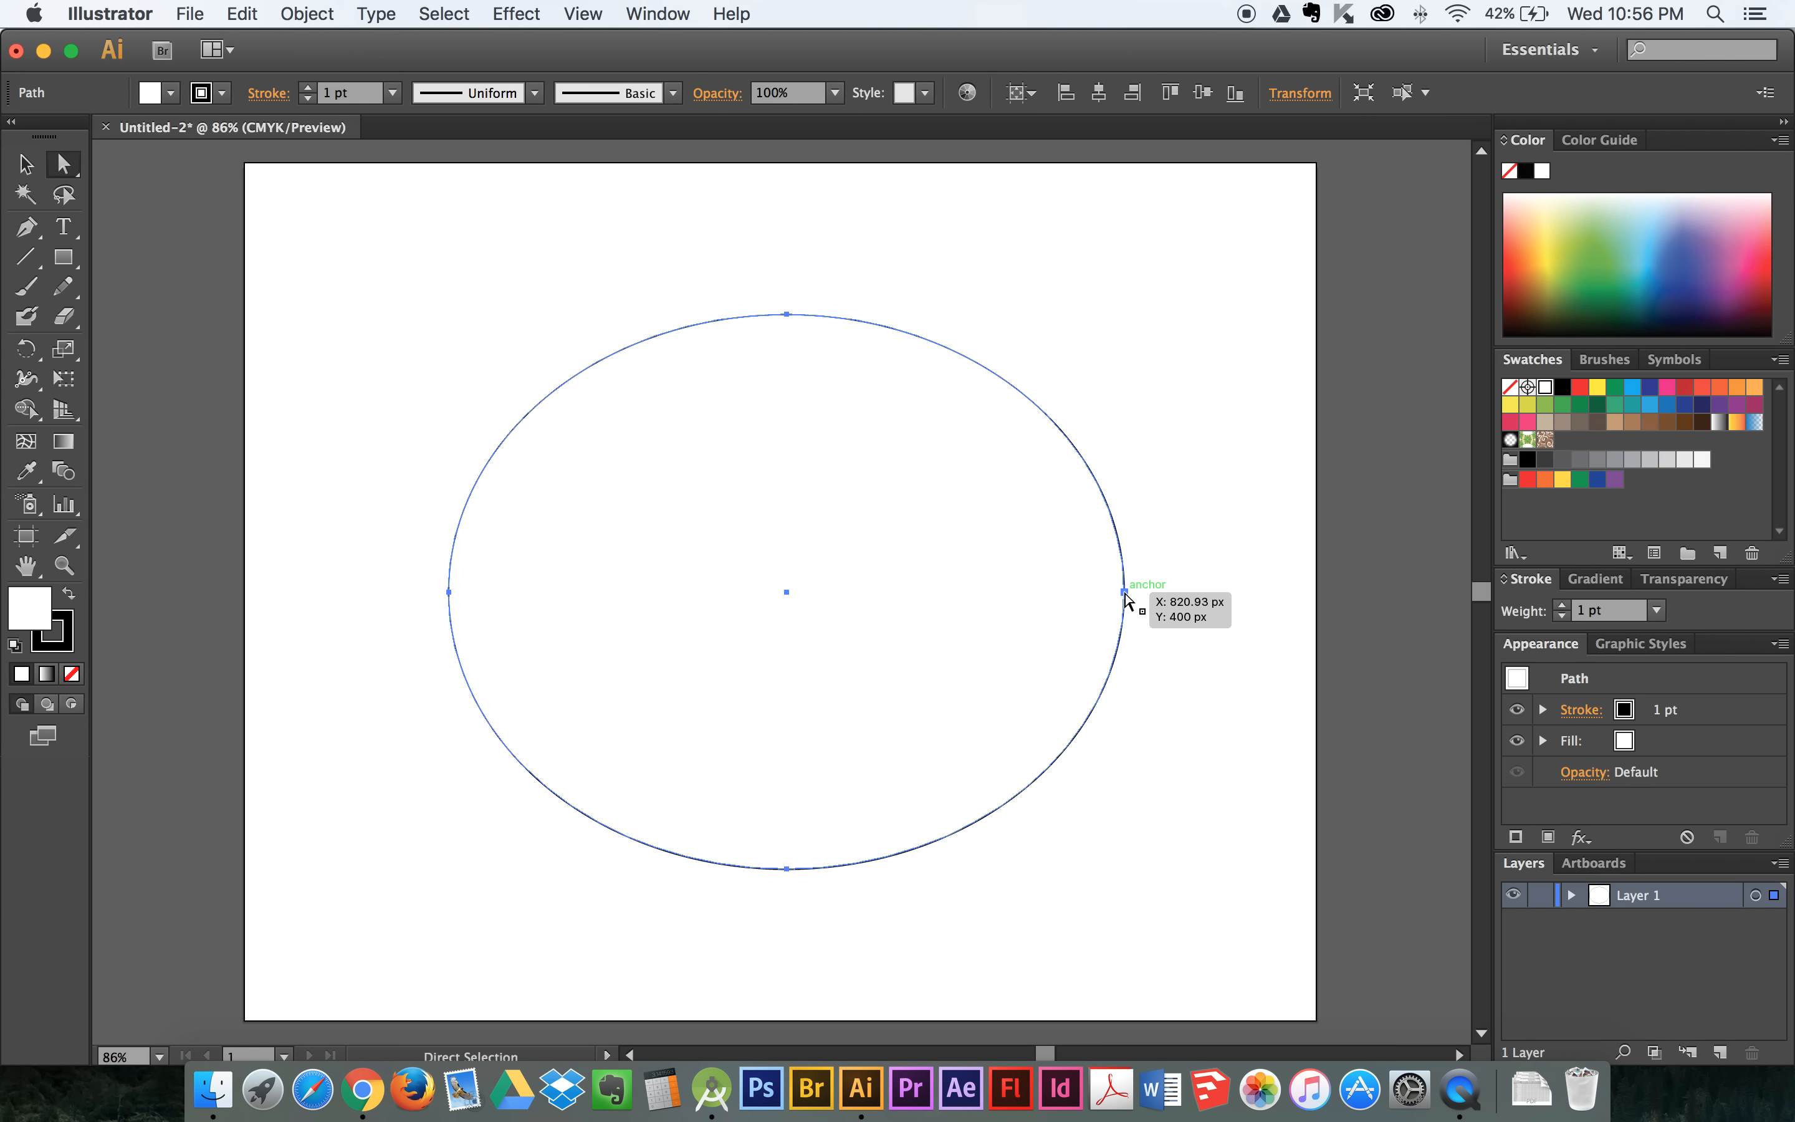
pyautogui.click(1124, 593)
pyautogui.click(1143, 504)
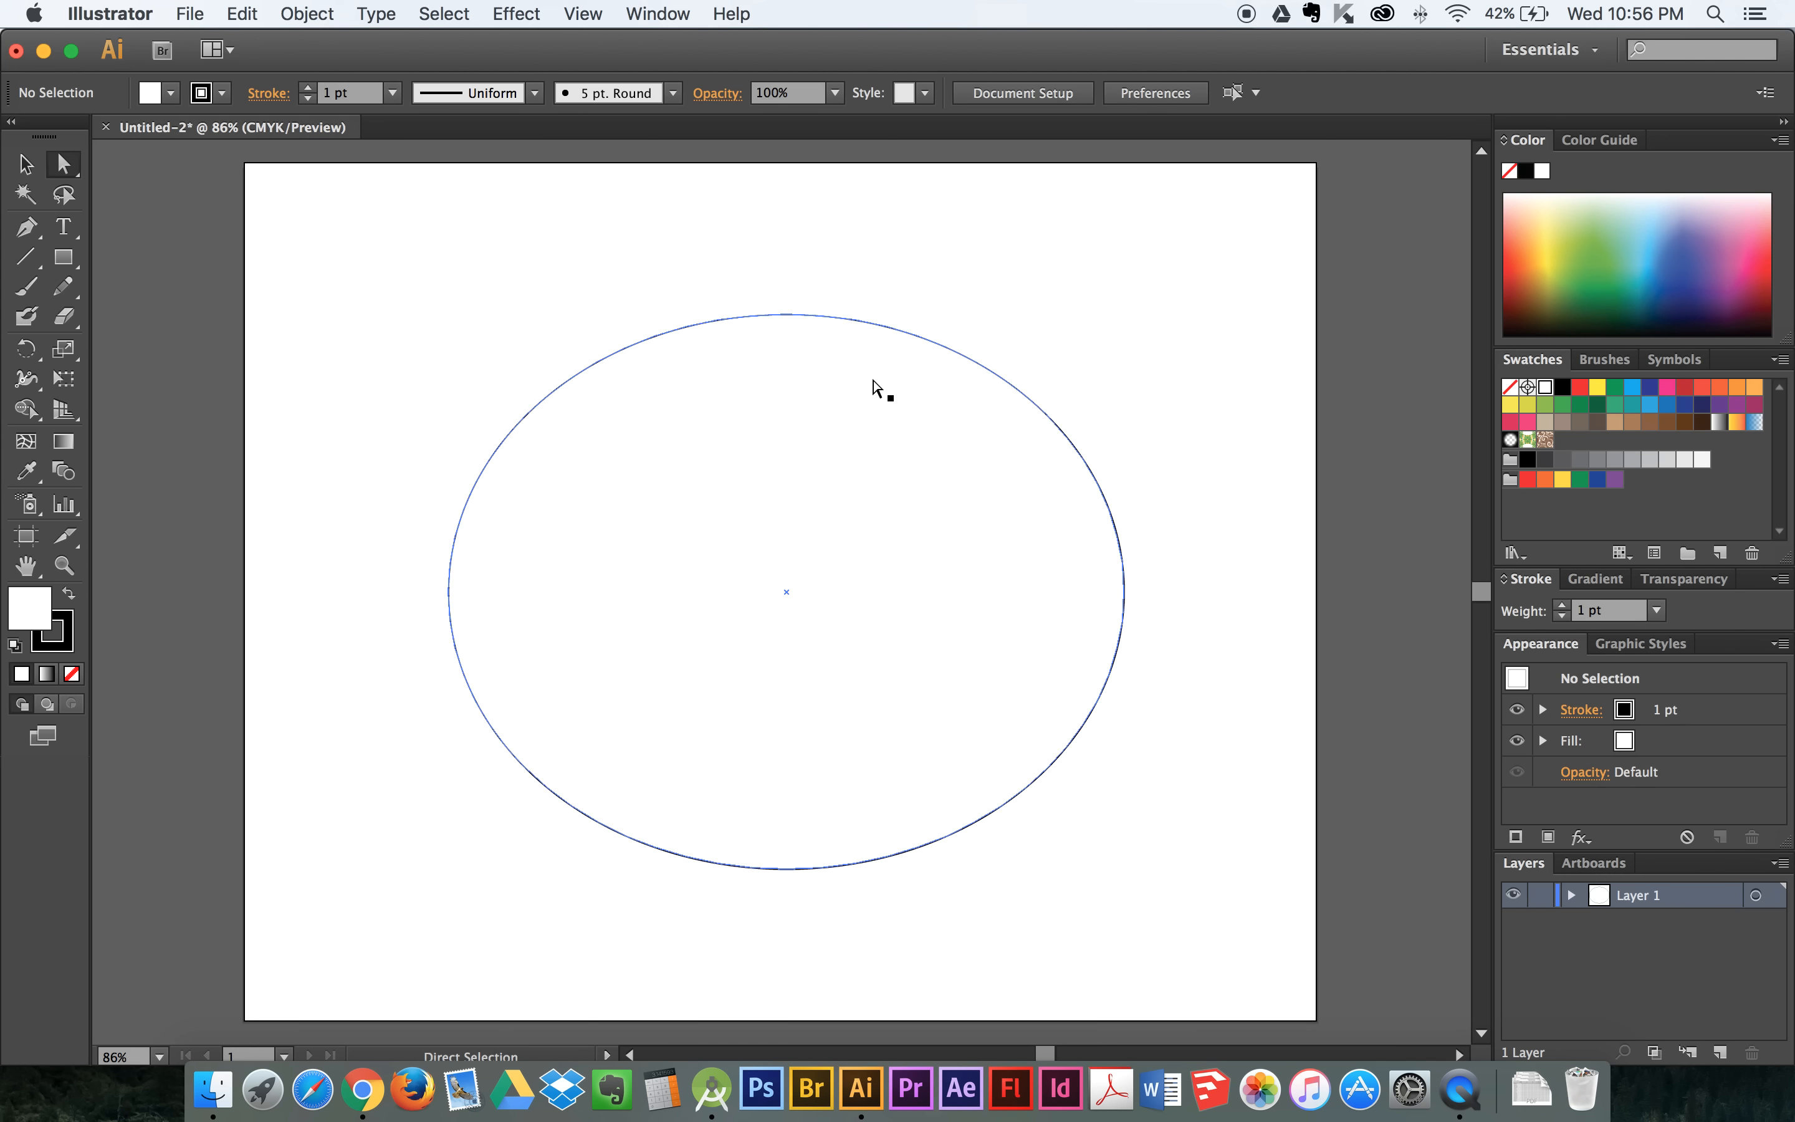
# - Select the ellipse's top anchor and its left anchor in turn to examine their direction handles
pyautogui.click(785, 316)
pyautogui.click(785, 318)
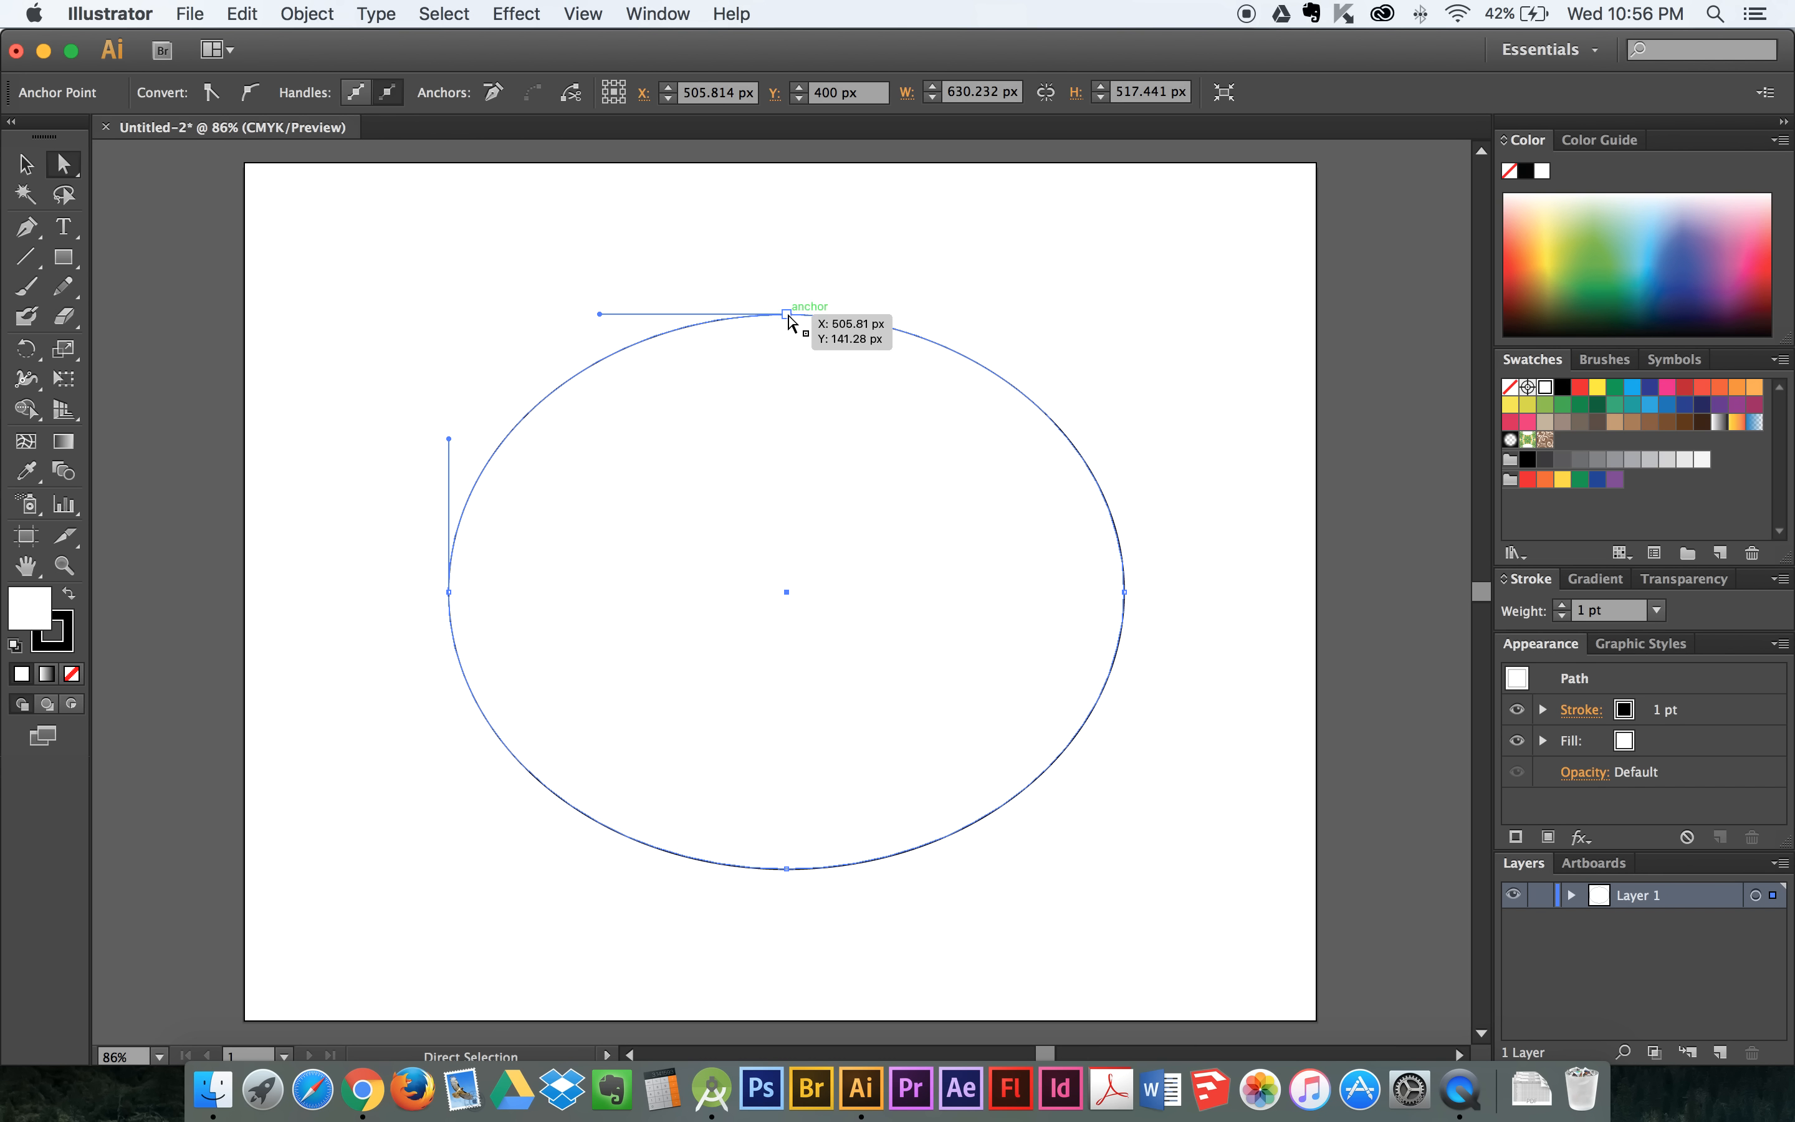
pyautogui.click(449, 593)
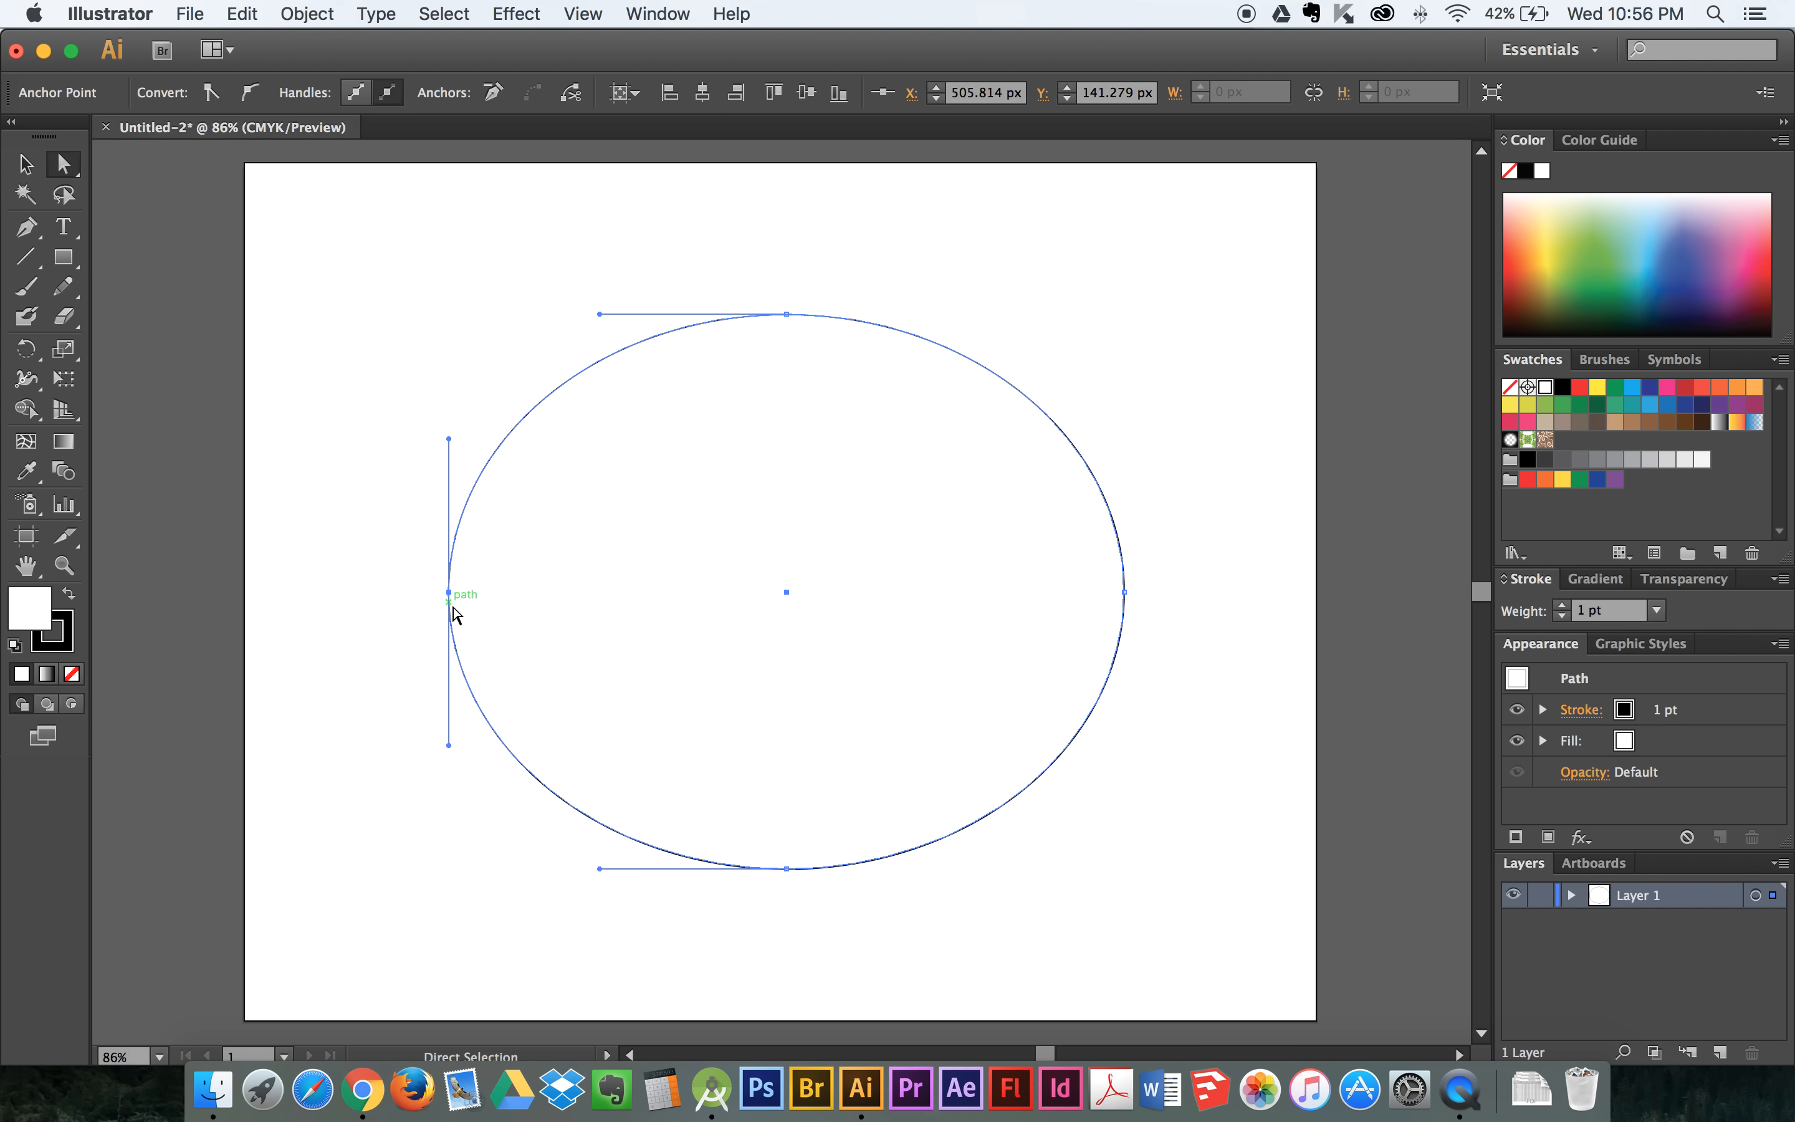
# - Select the ellipse's top anchor, fill the ellipse with the light green swatch, and deselect it
pyautogui.click(786, 315)
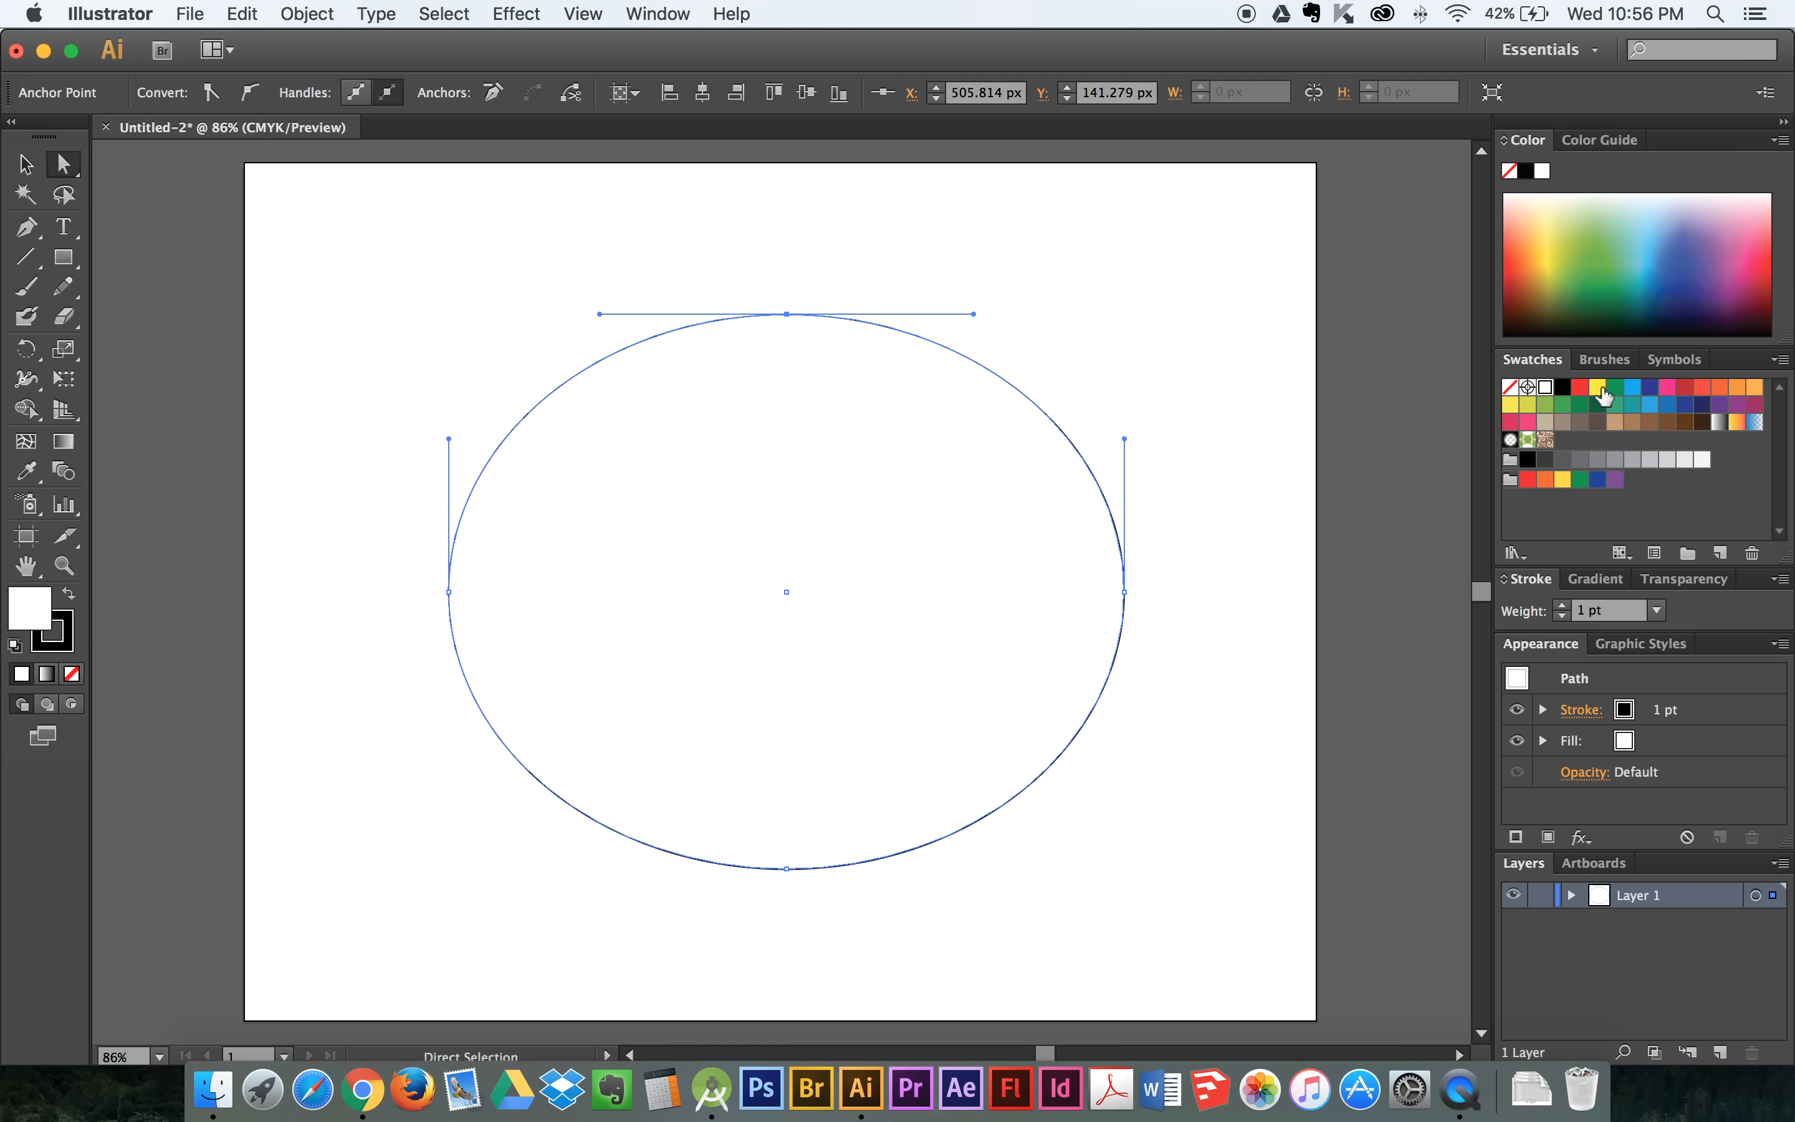
pyautogui.click(1548, 404)
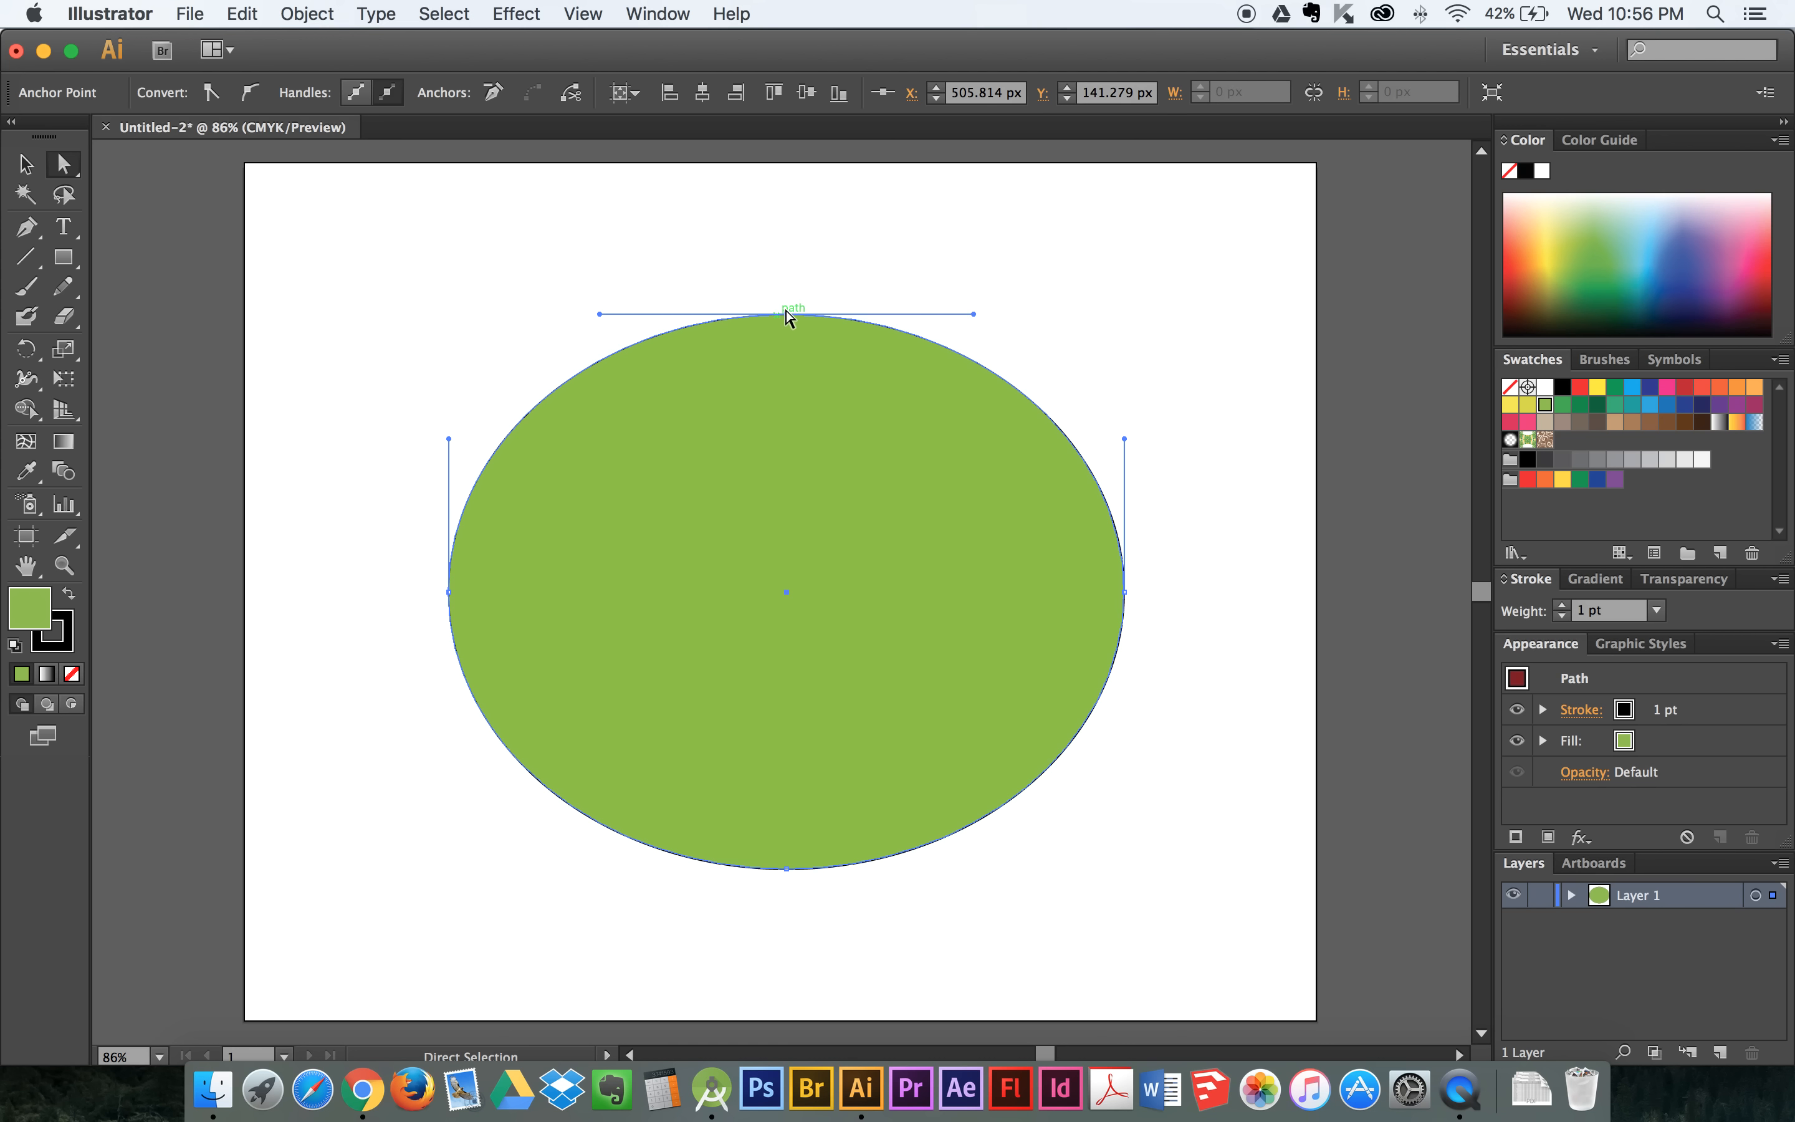
pyautogui.click(1207, 545)
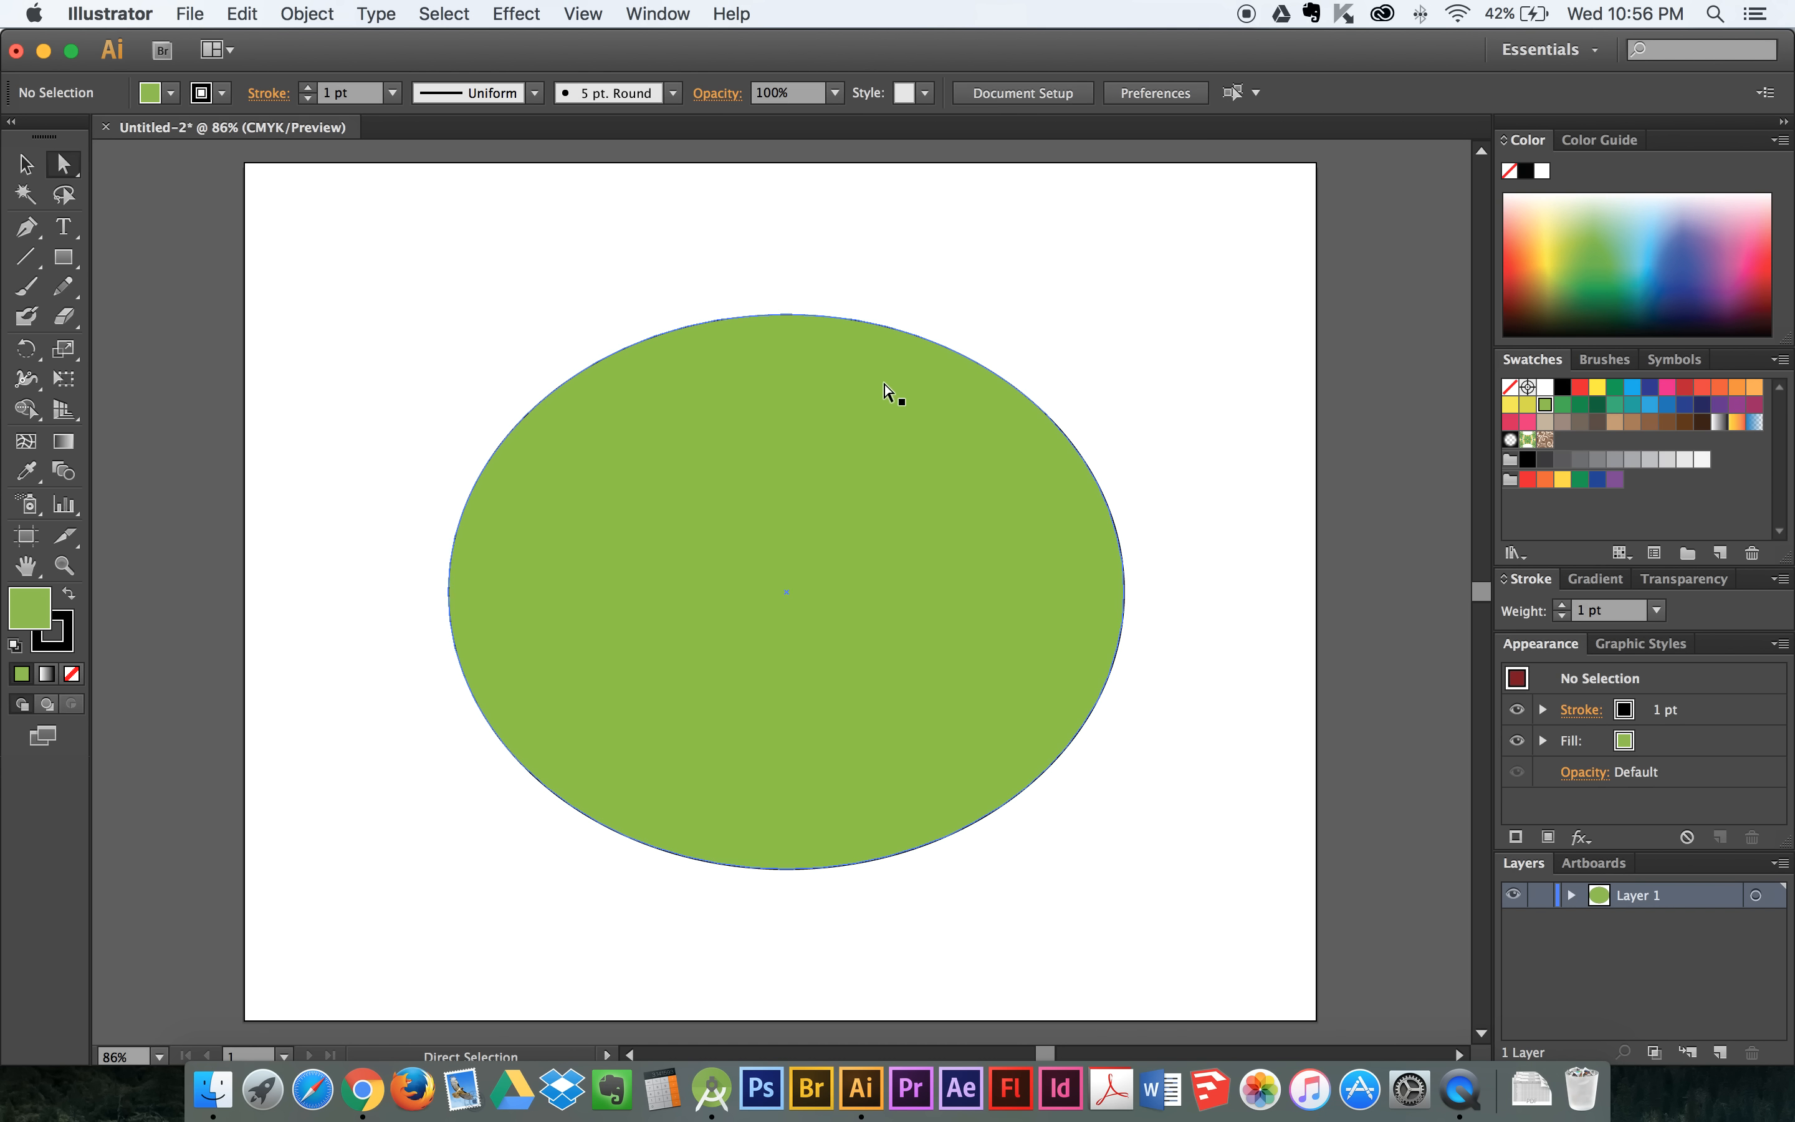
pyautogui.click(1041, 465)
pyautogui.click(1150, 502)
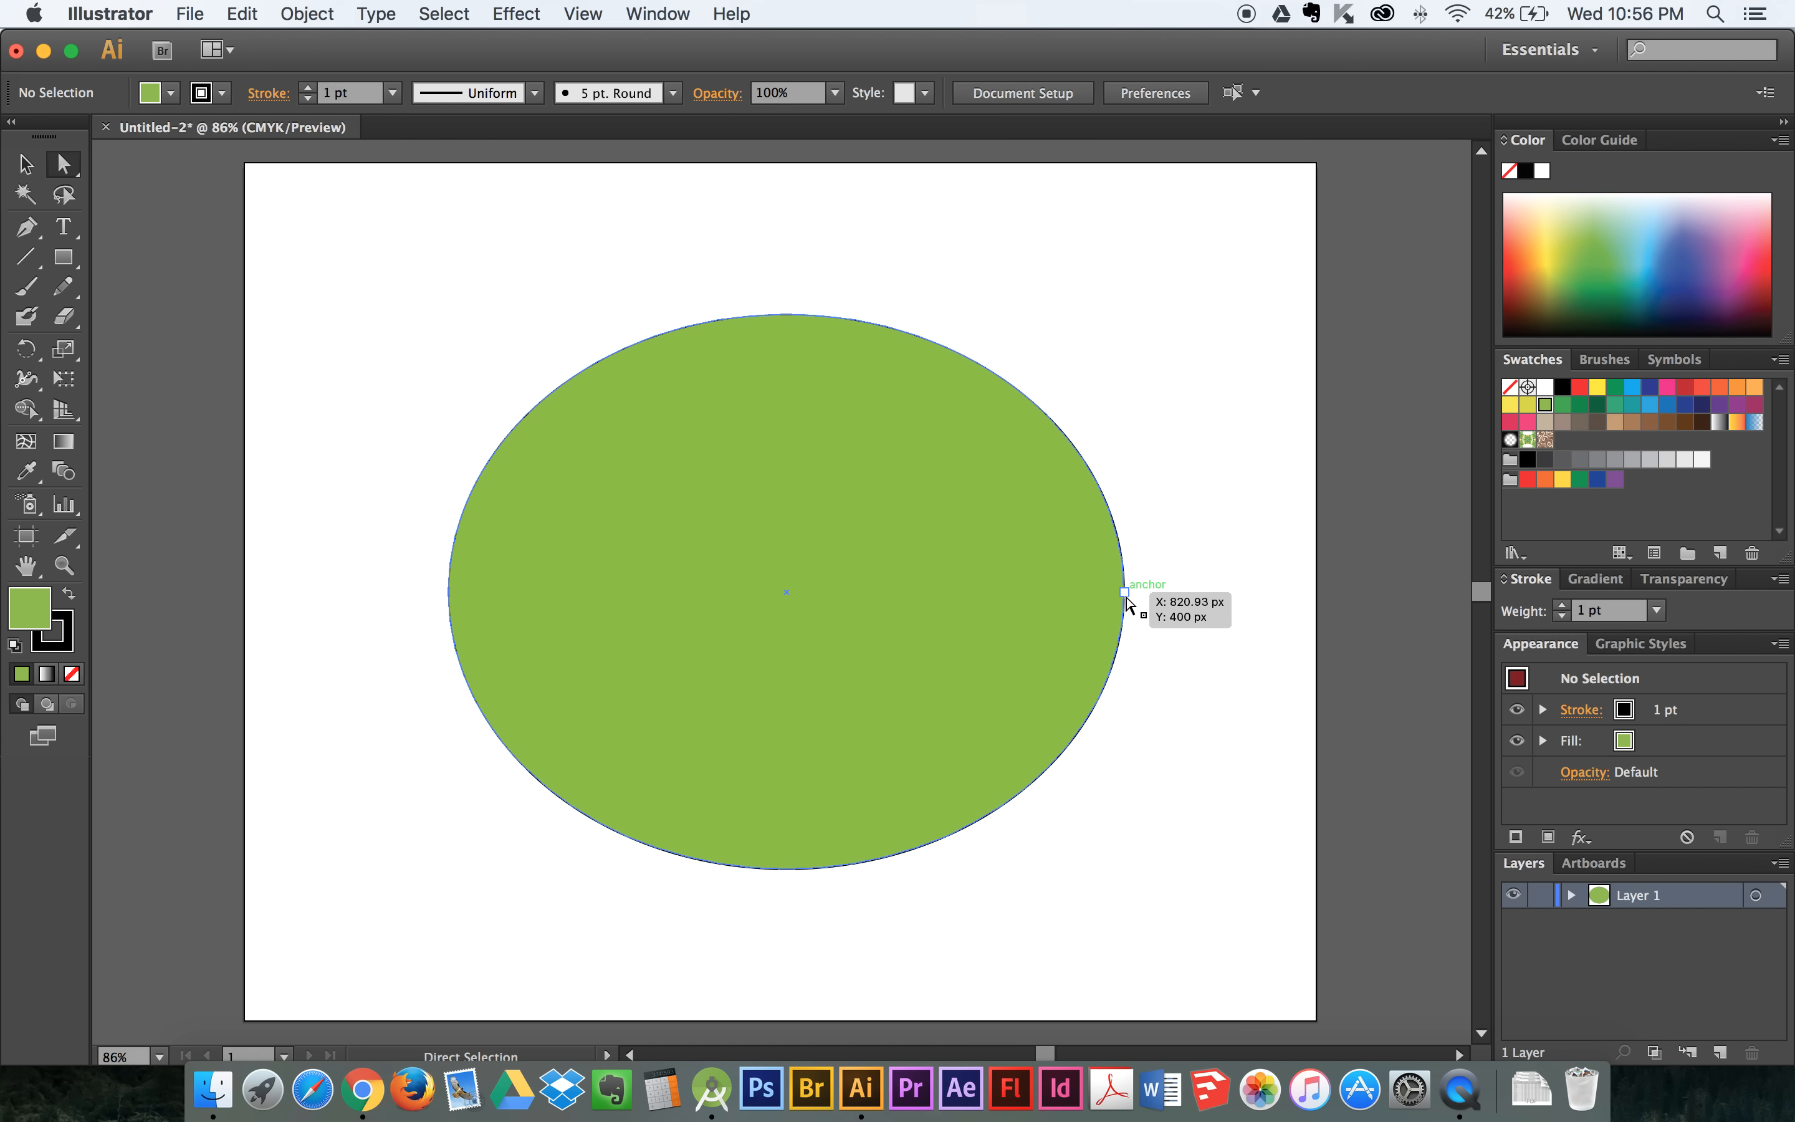
pyautogui.click(1128, 592)
pyautogui.hscroll(5, 1133, 600)
pyautogui.click(1116, 591)
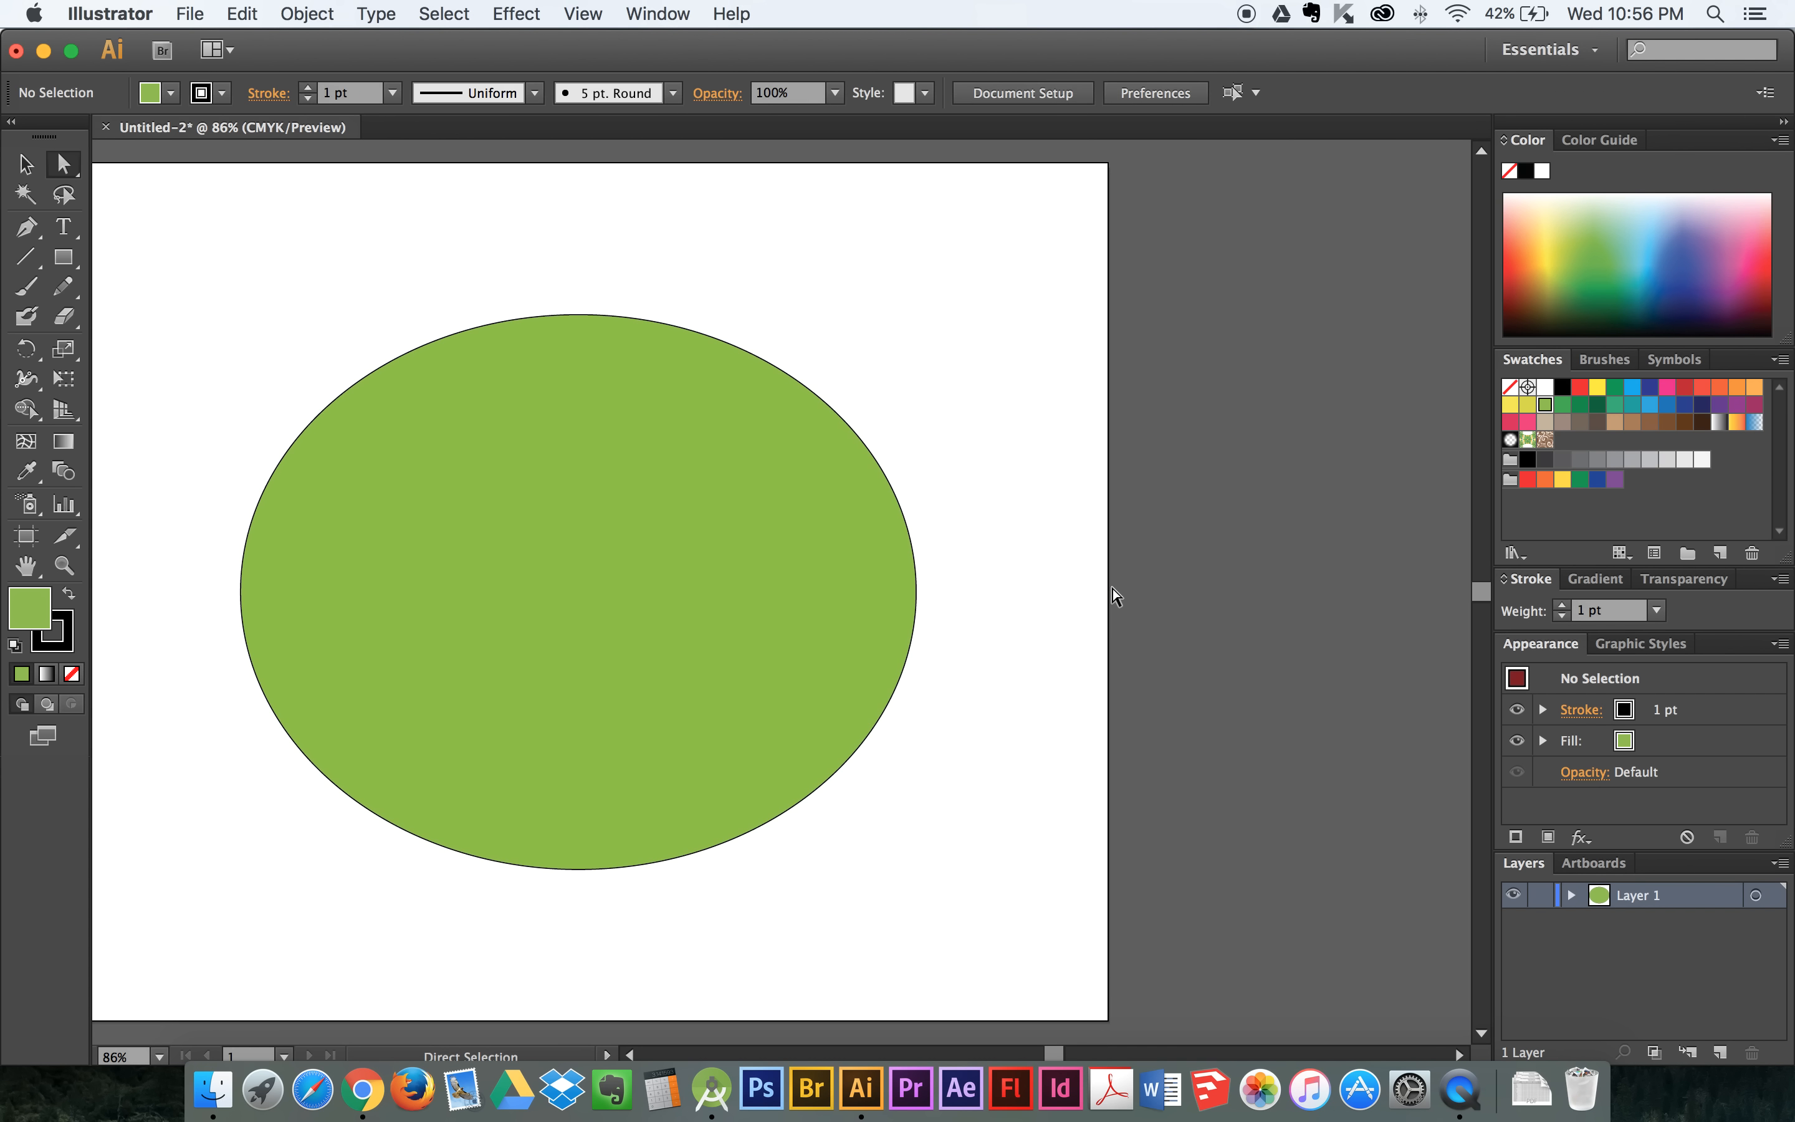
# - Place the text "BEZIER POINT" above the green ellipse, then delete it
pyautogui.press('t')
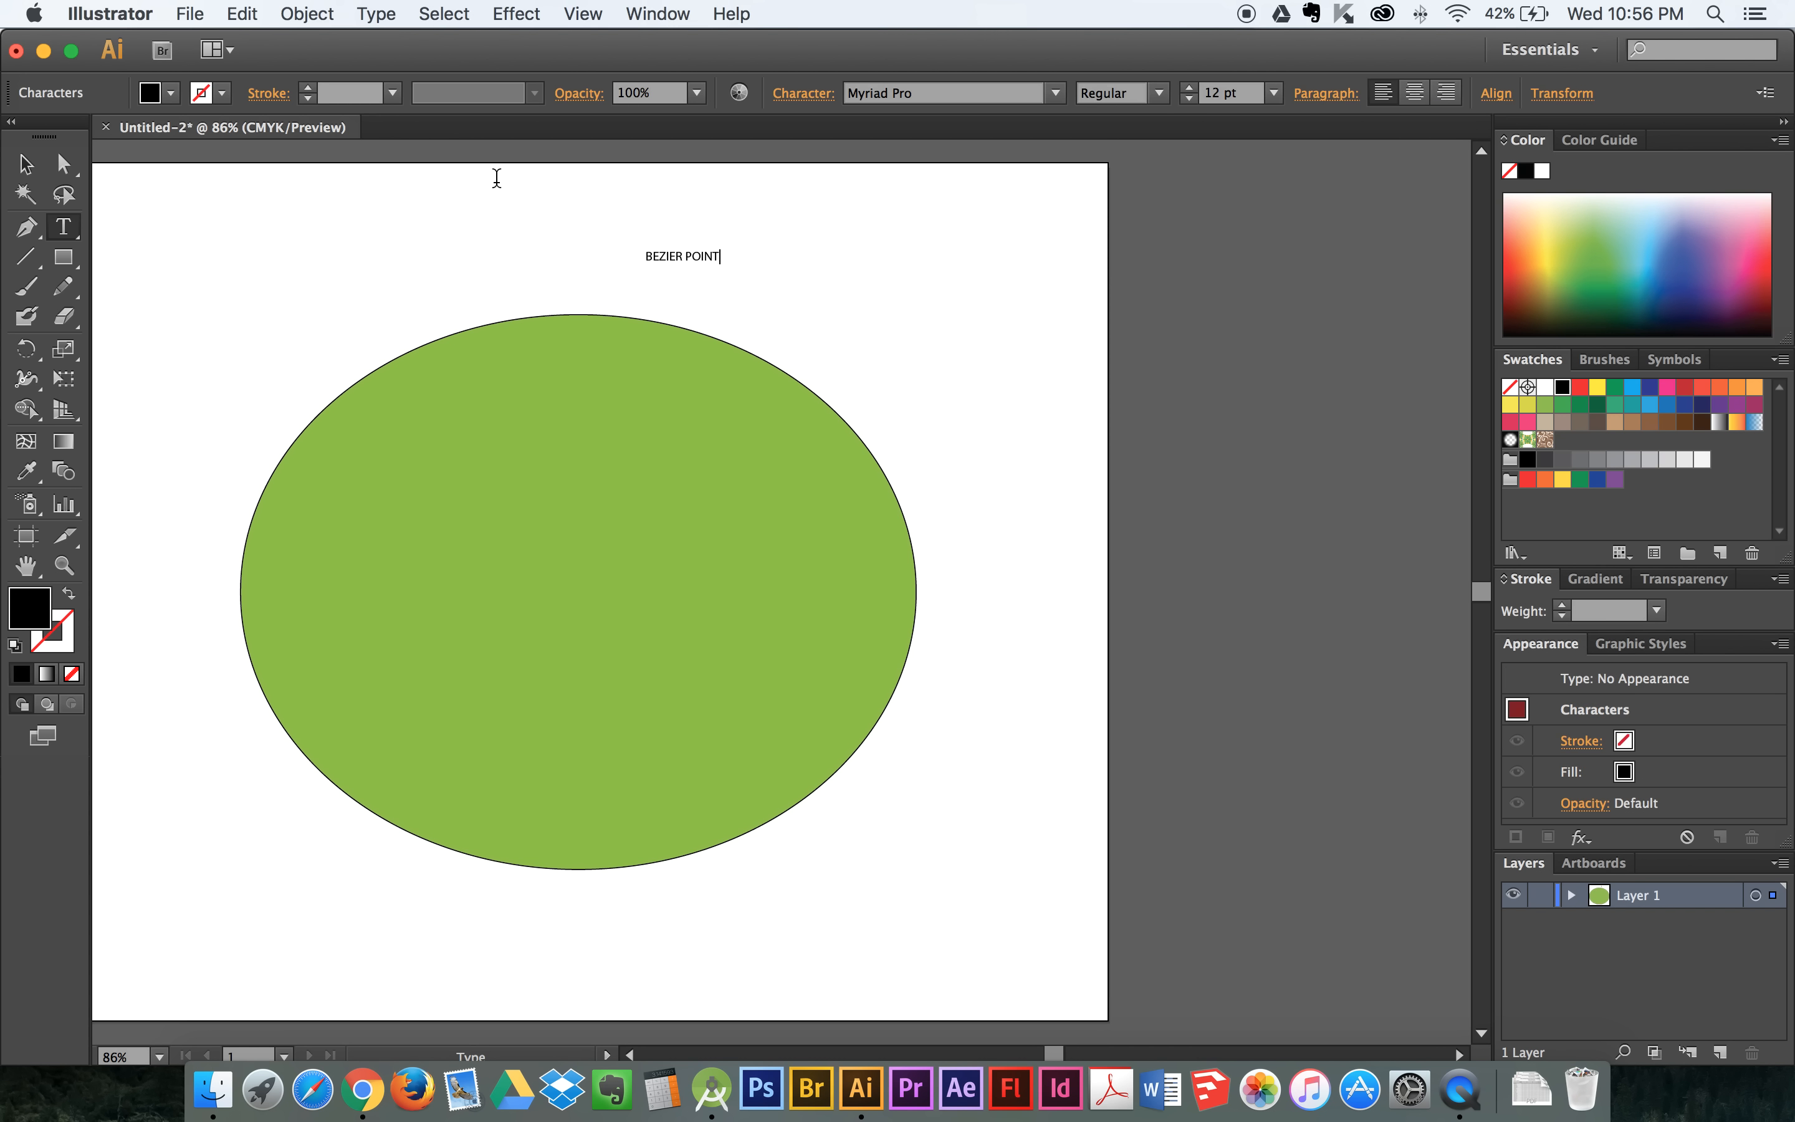
pyautogui.press('Escape')
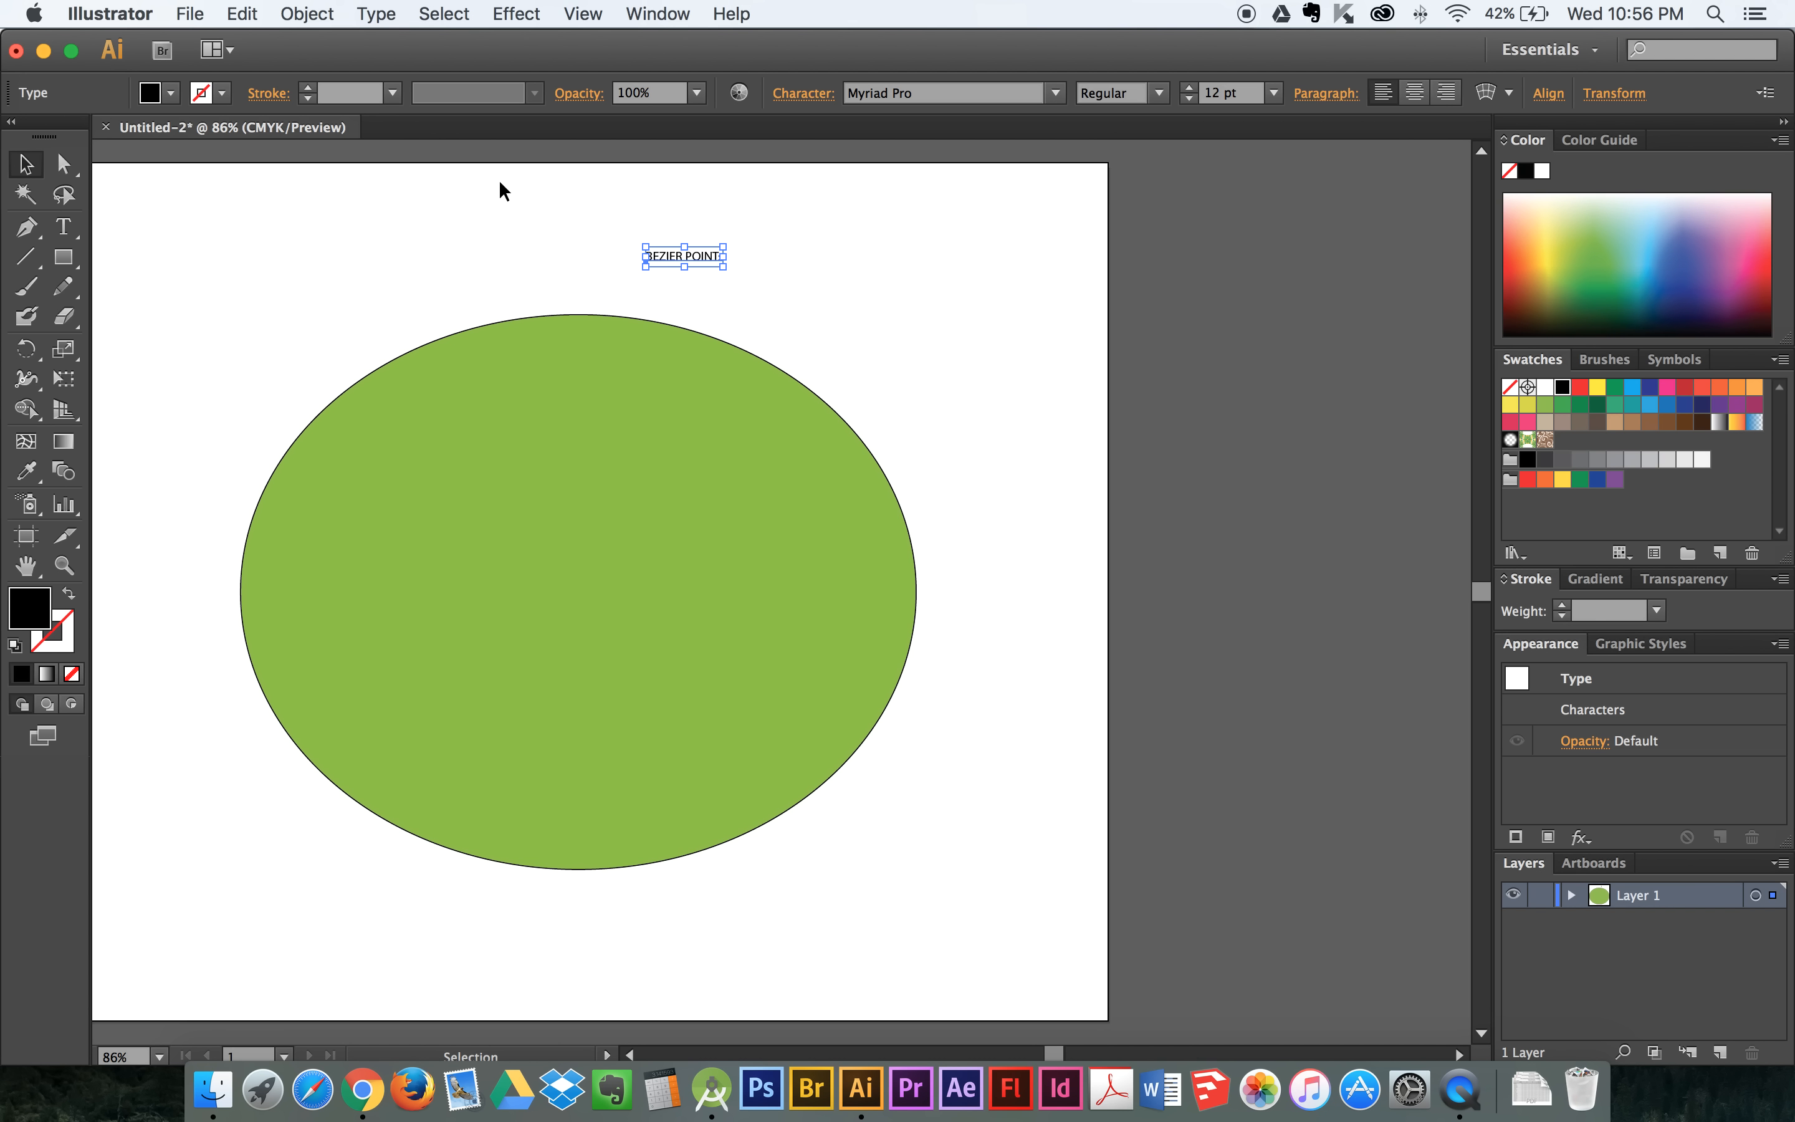
pyautogui.press('Delete')
pyautogui.moveTo(613, 277); pyautogui.dragTo(826, 274)
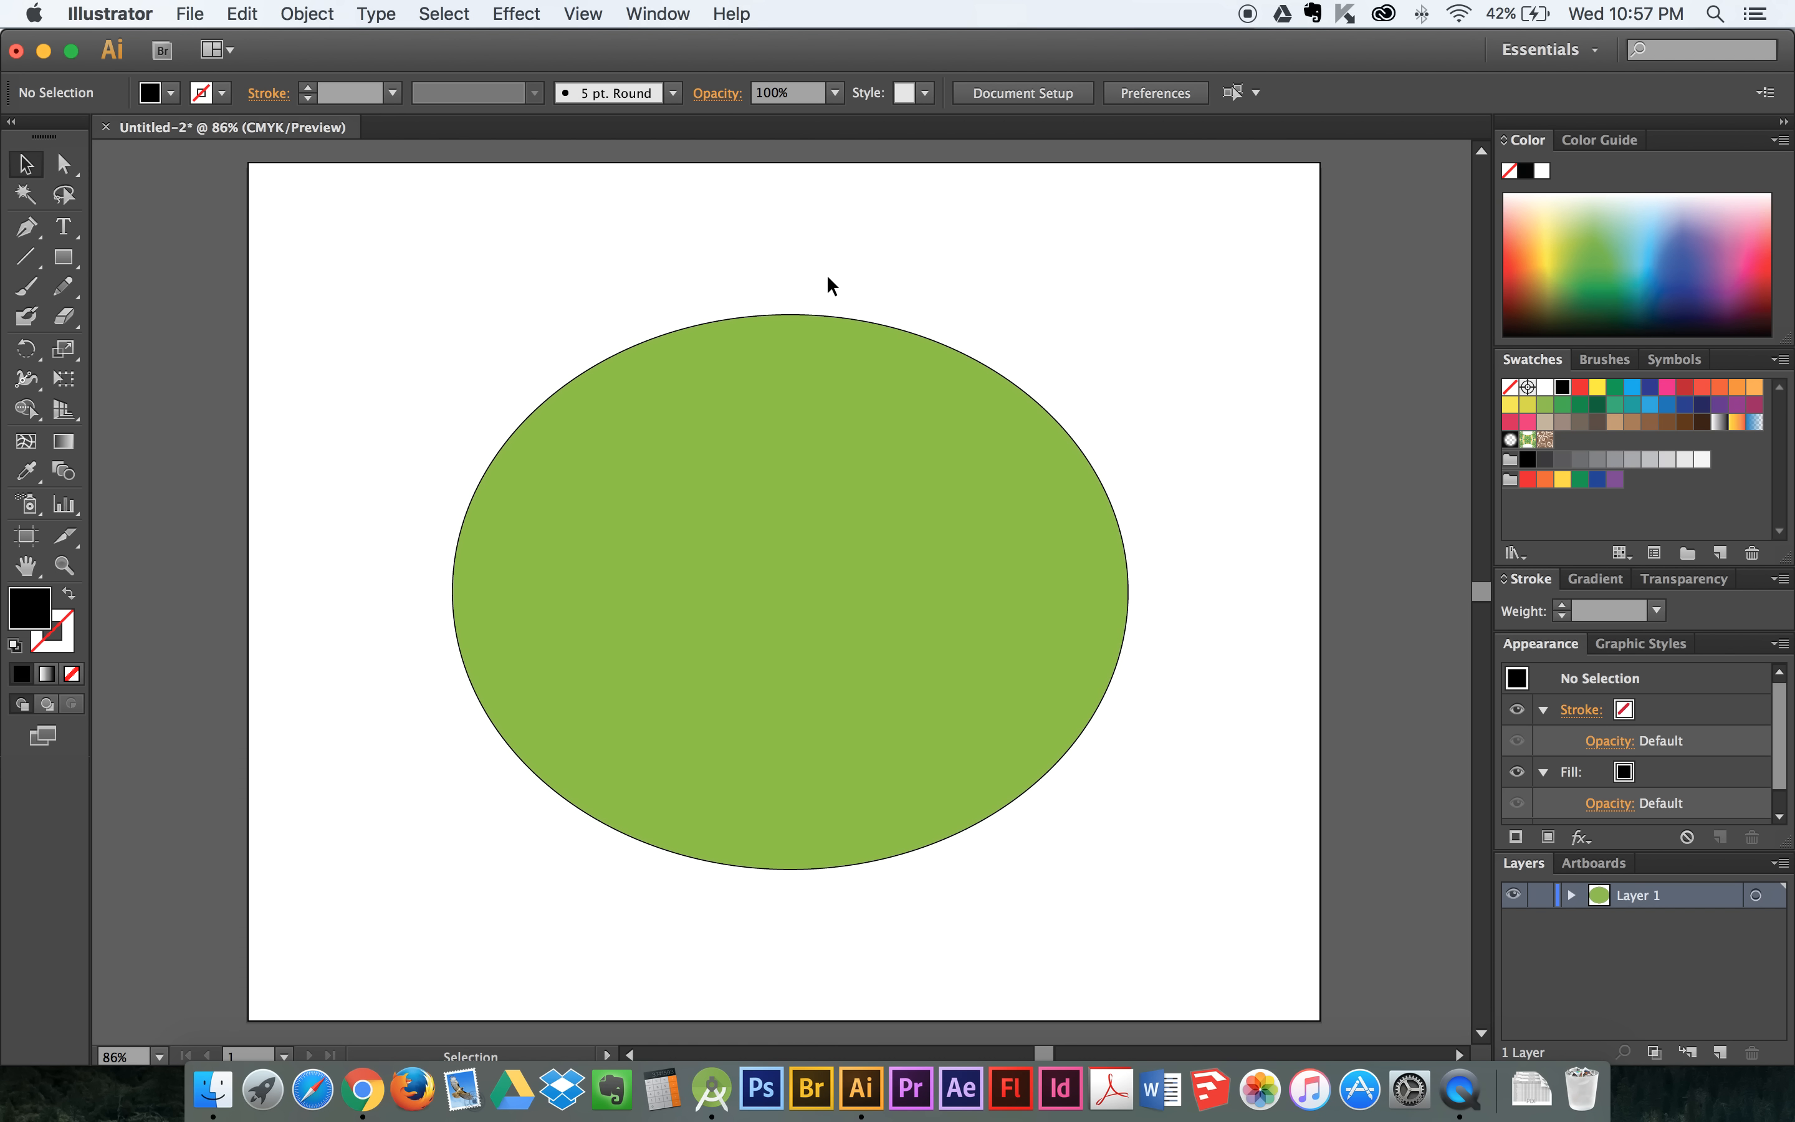
# - Use Direct Selection to swing the ellipse's top anchor's right handle upward and pull the left anchor's upper handle outward
pyautogui.click(789, 312)
pyautogui.click(63, 163)
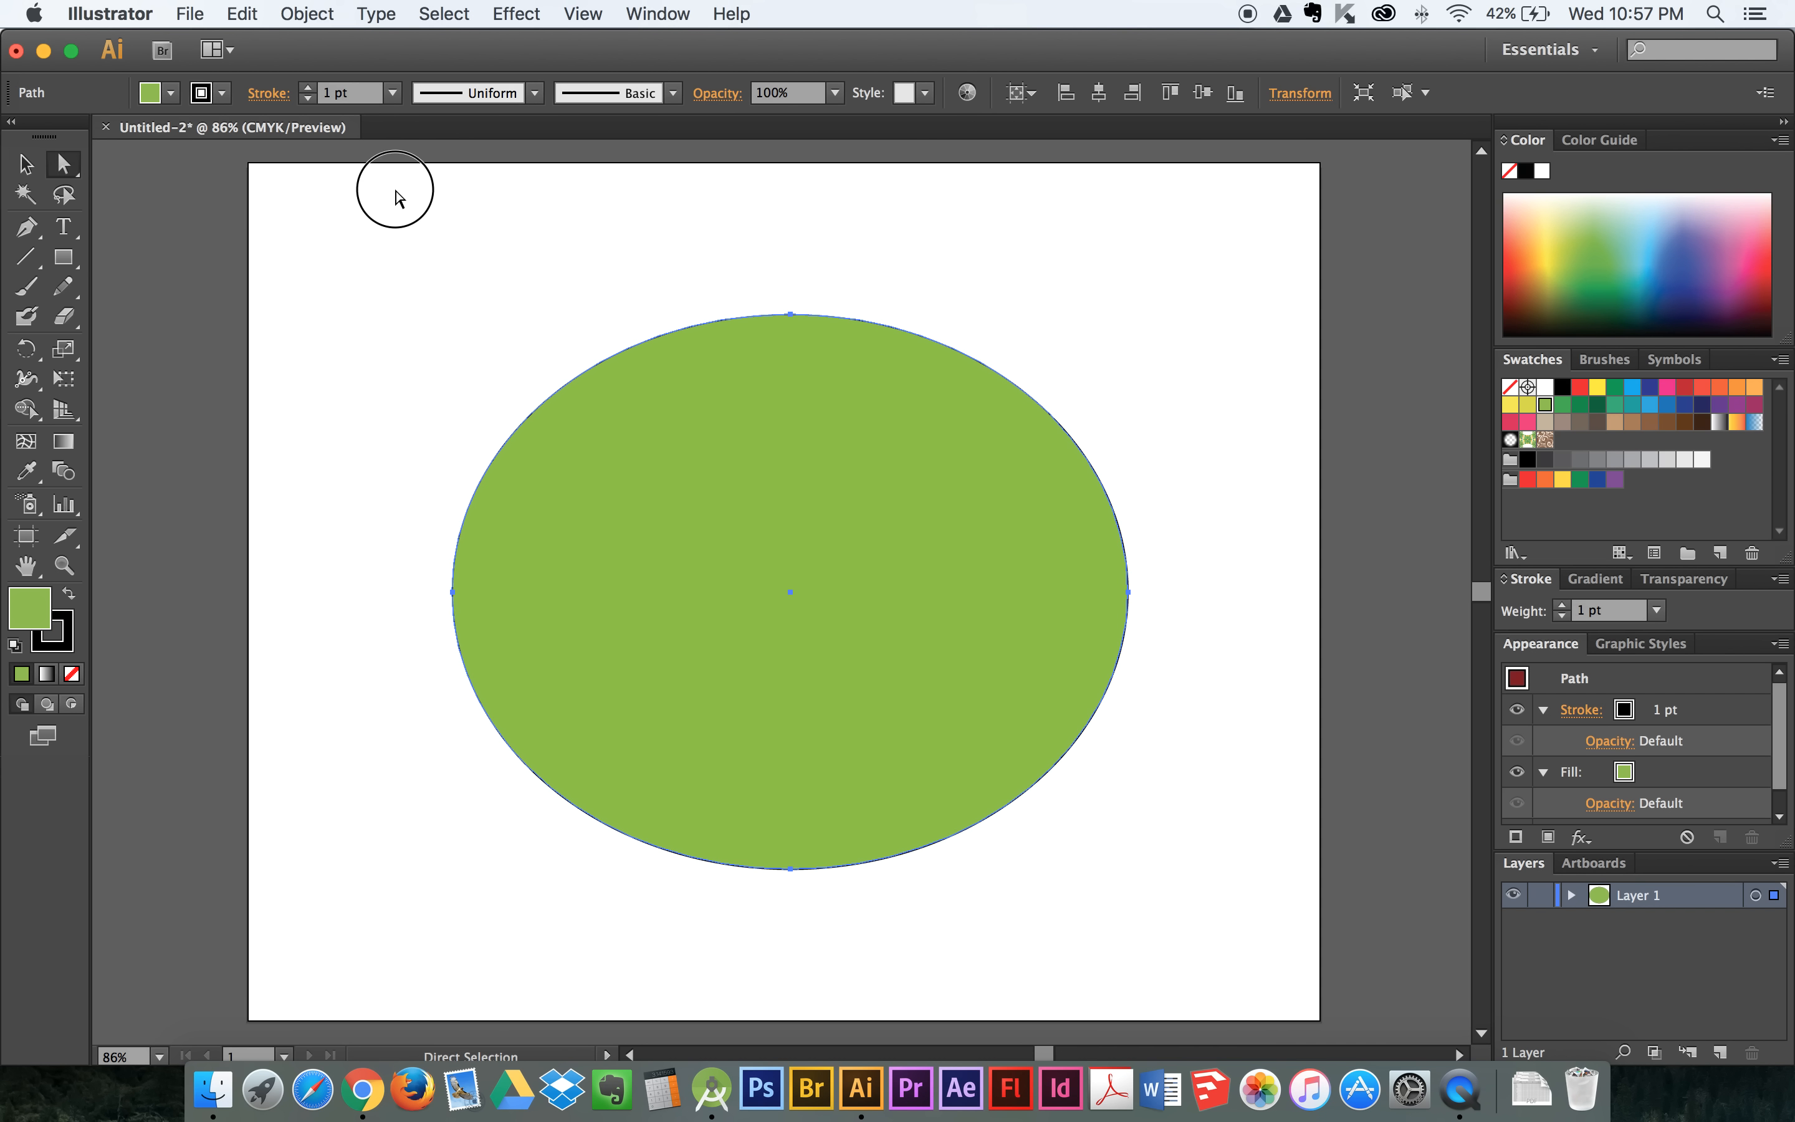
pyautogui.click(397, 196)
pyautogui.click(789, 314)
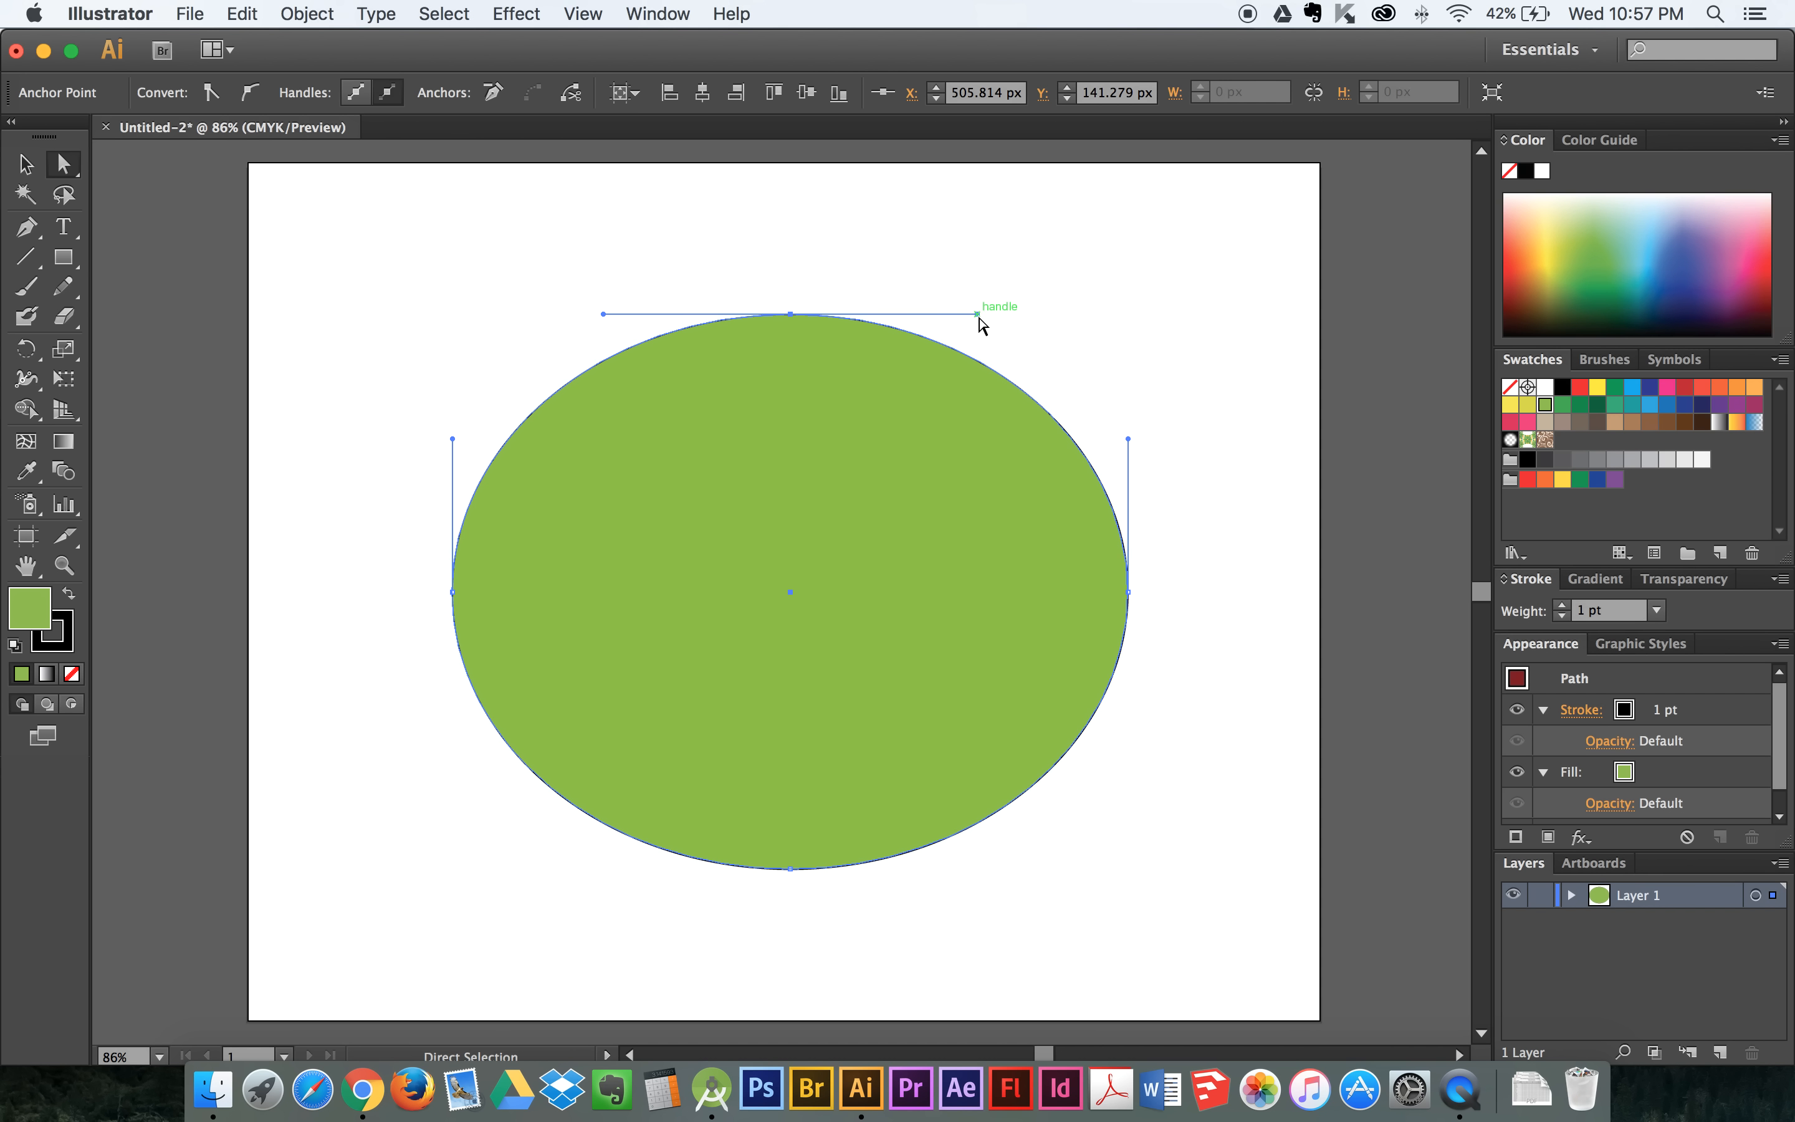
pyautogui.click(701, 281)
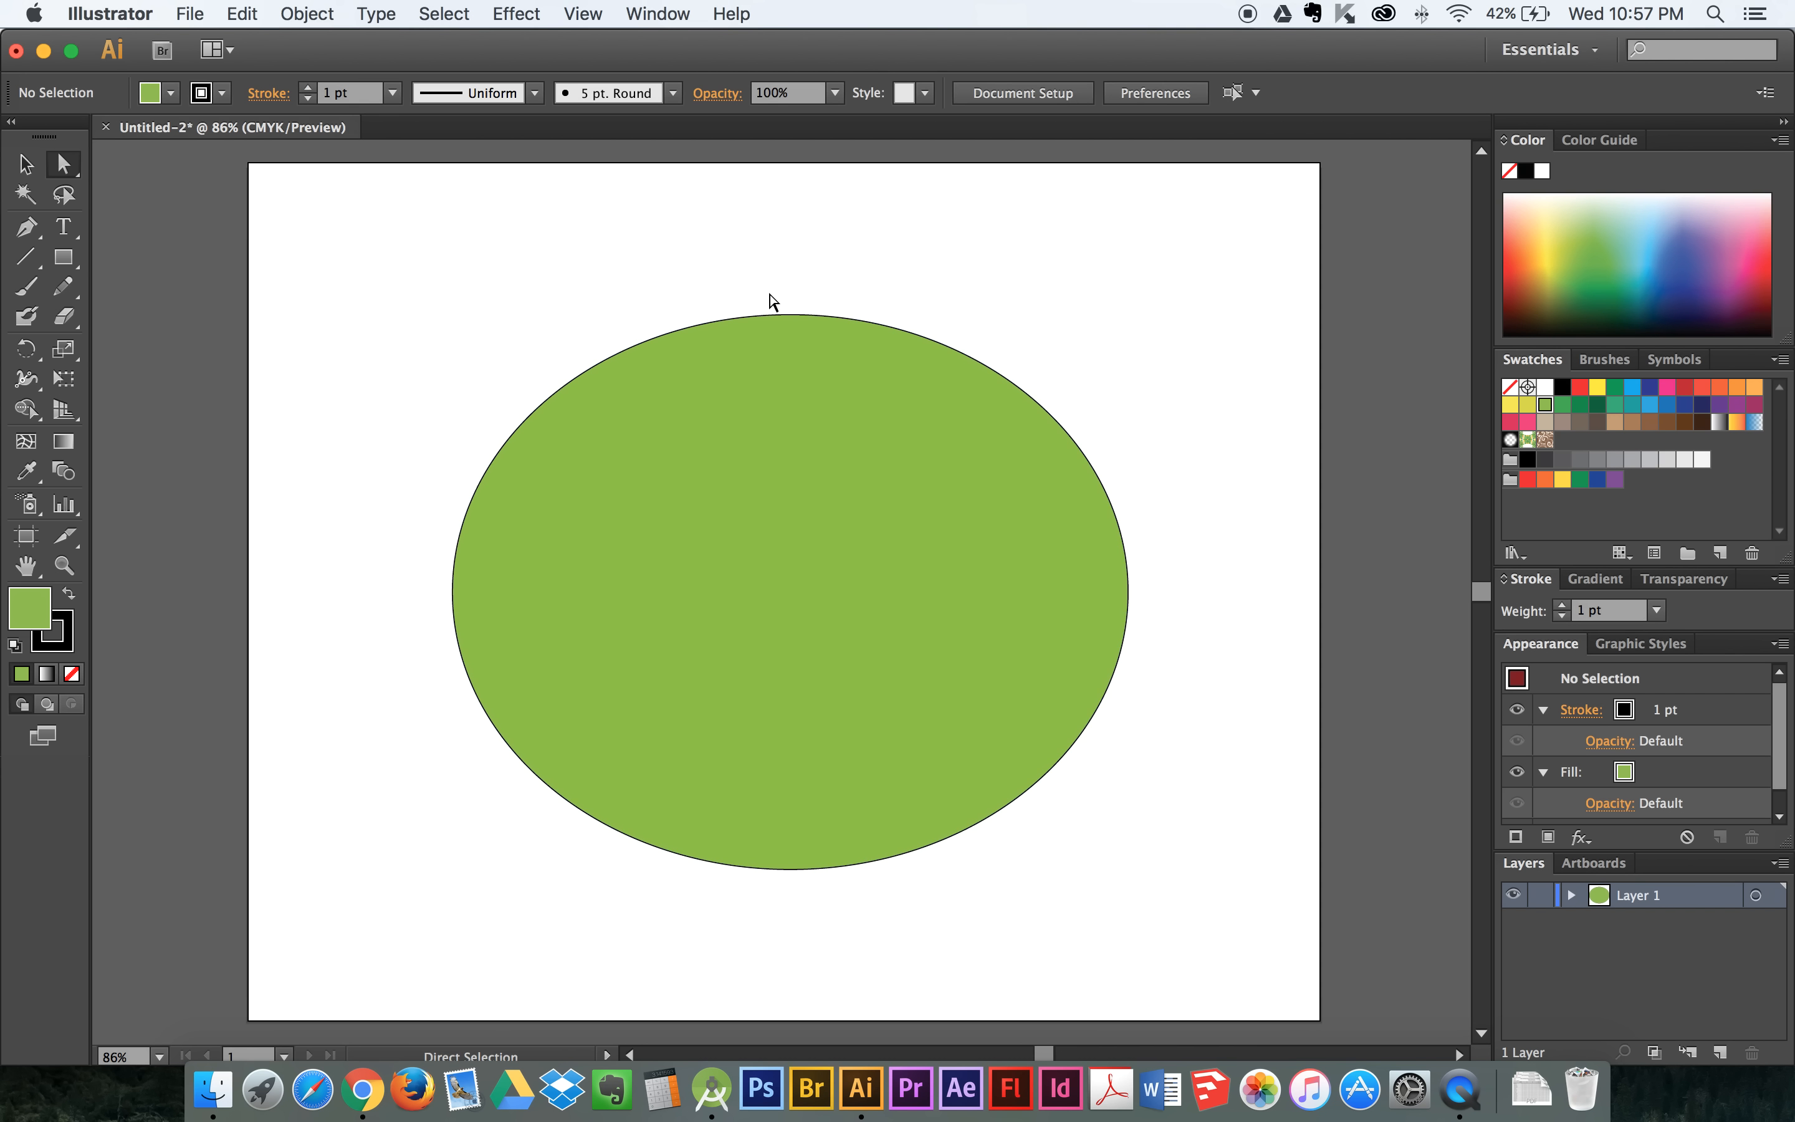
pyautogui.click(790, 315)
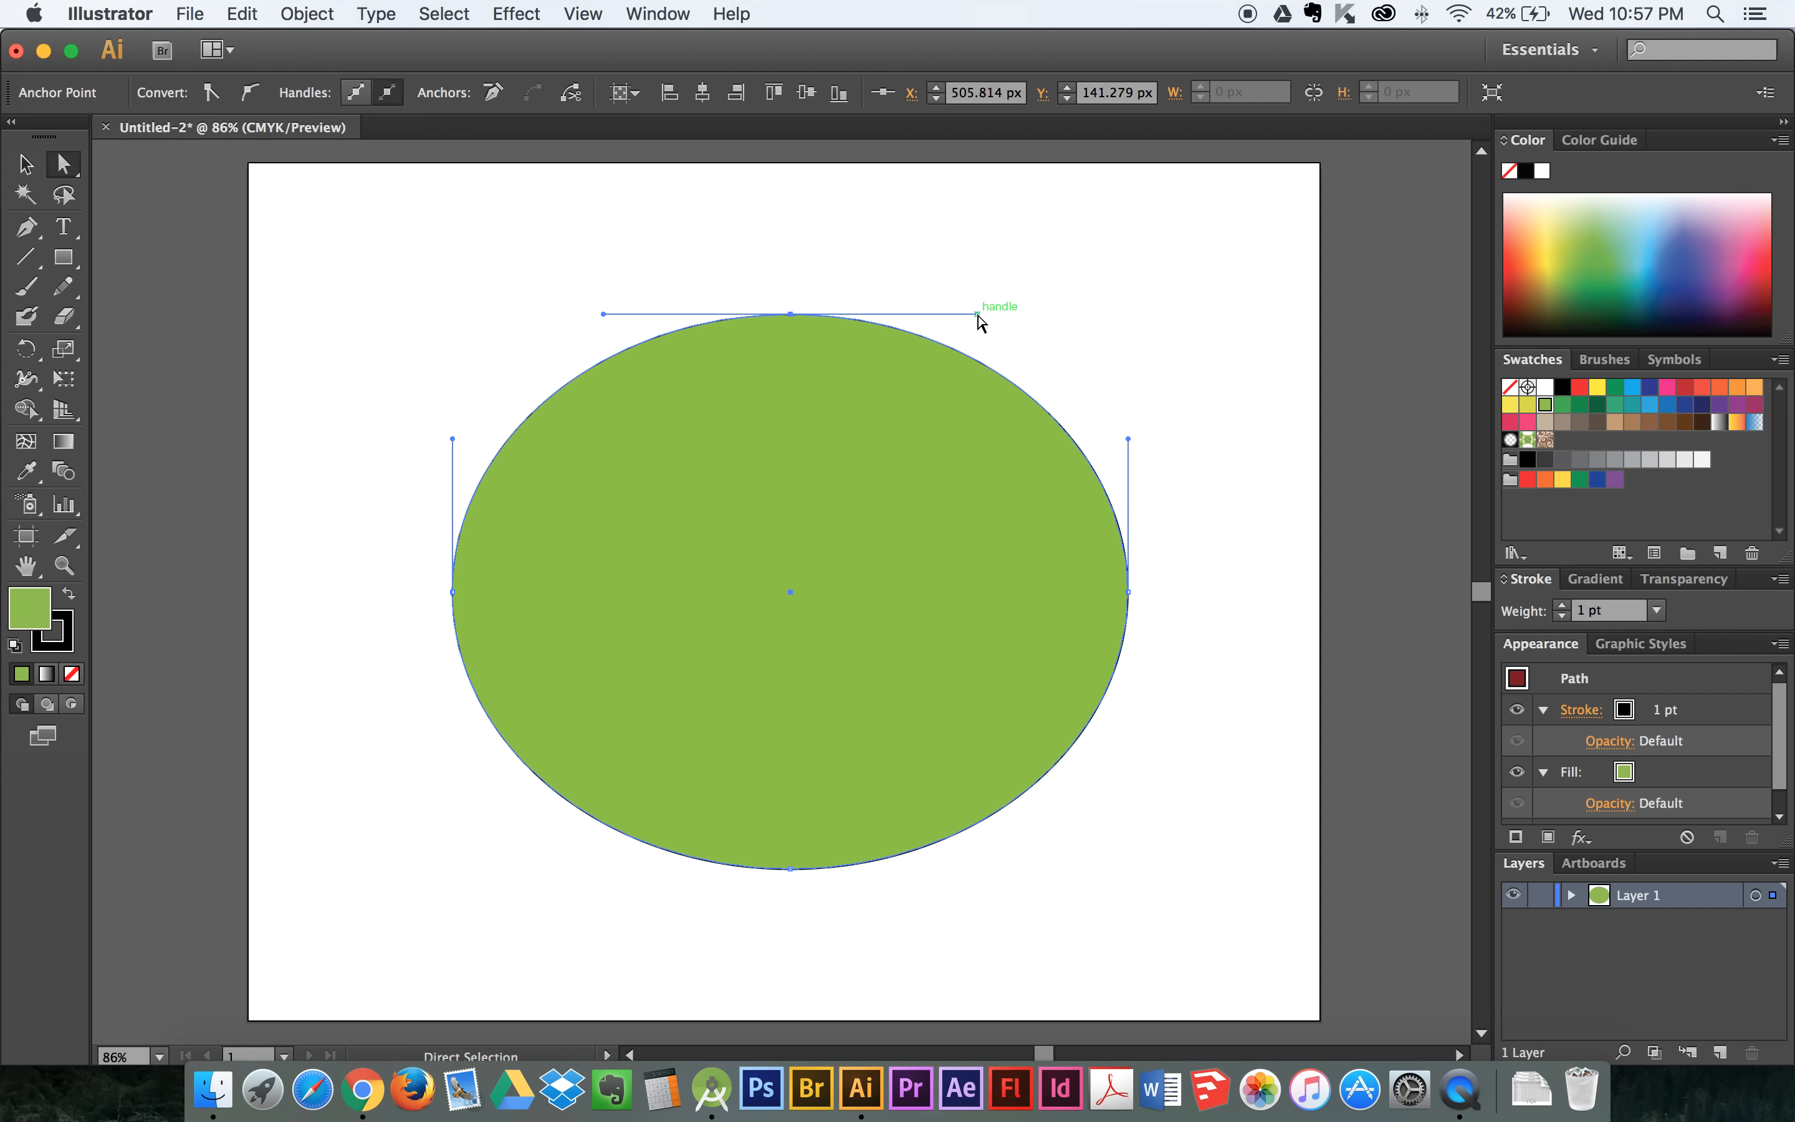
pyautogui.moveTo(978, 317); pyautogui.dragTo(904, 163)
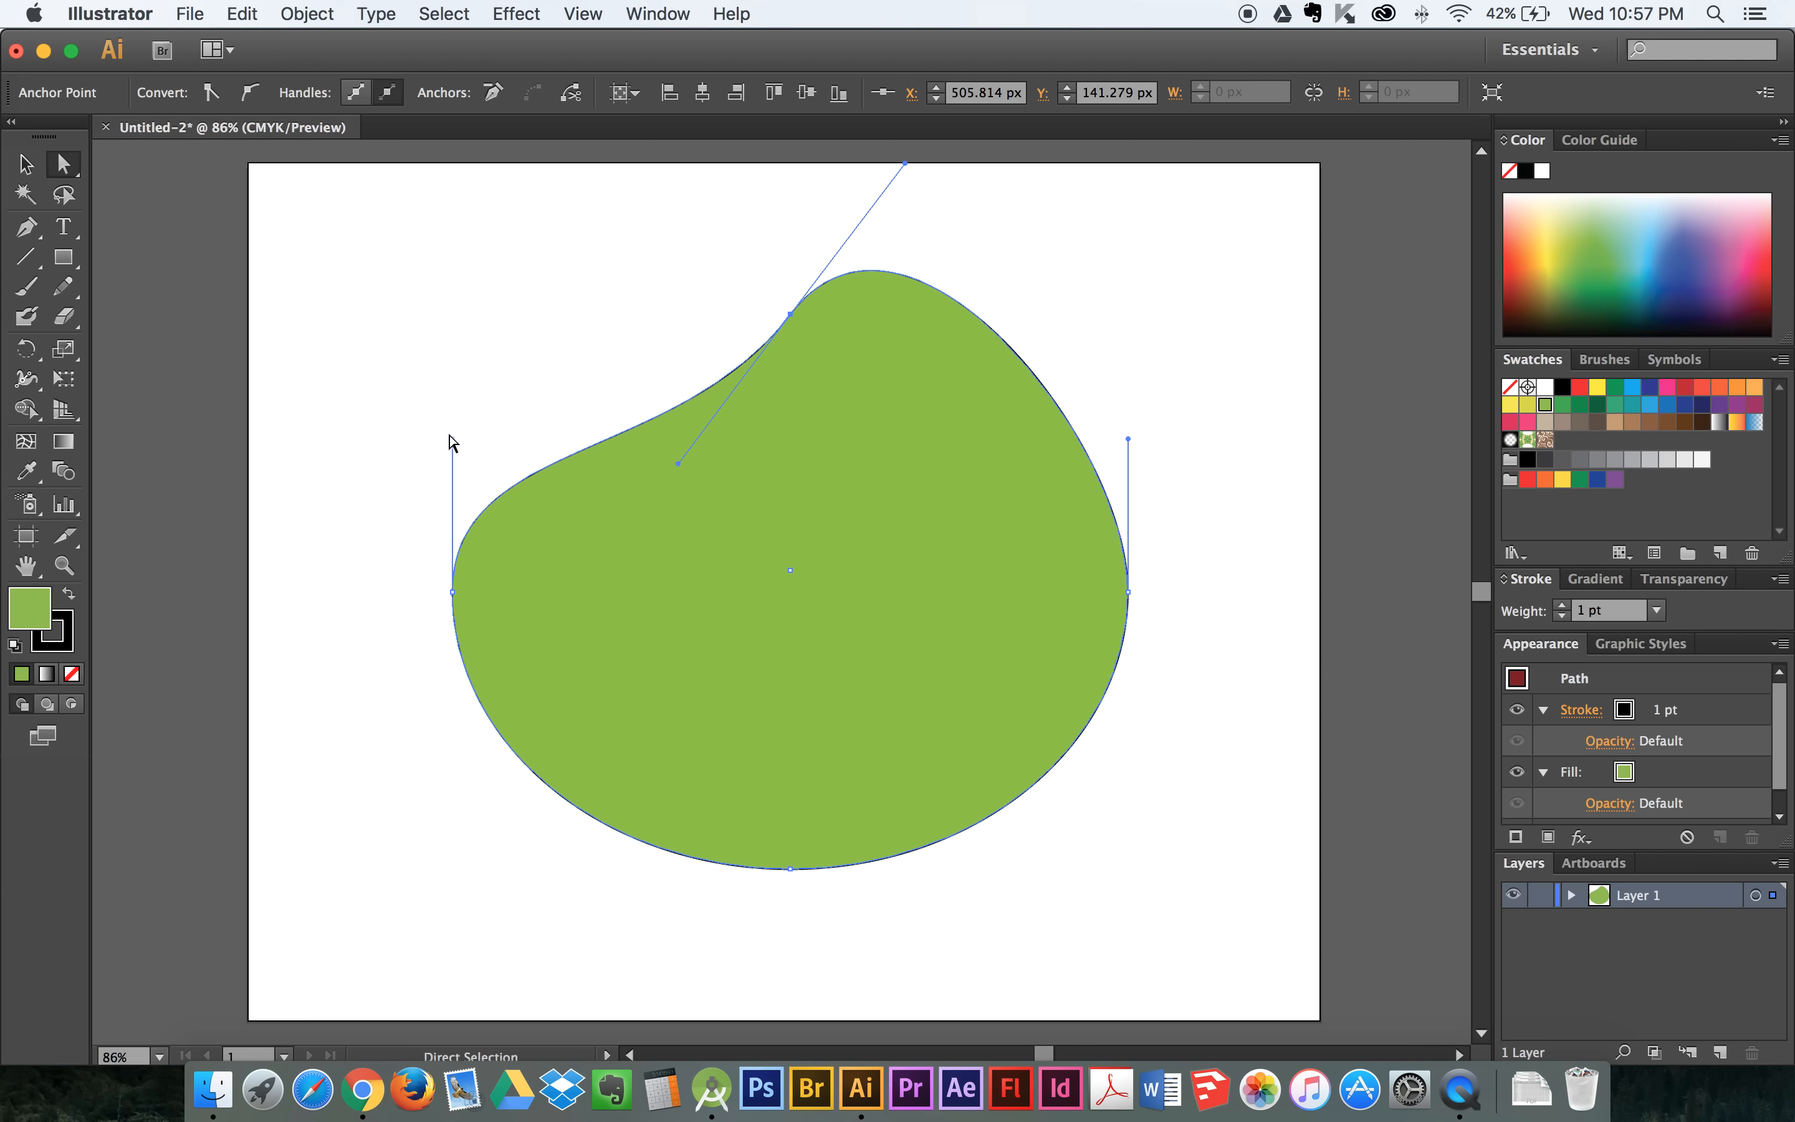
pyautogui.moveTo(449, 436); pyautogui.dragTo(239, 424)
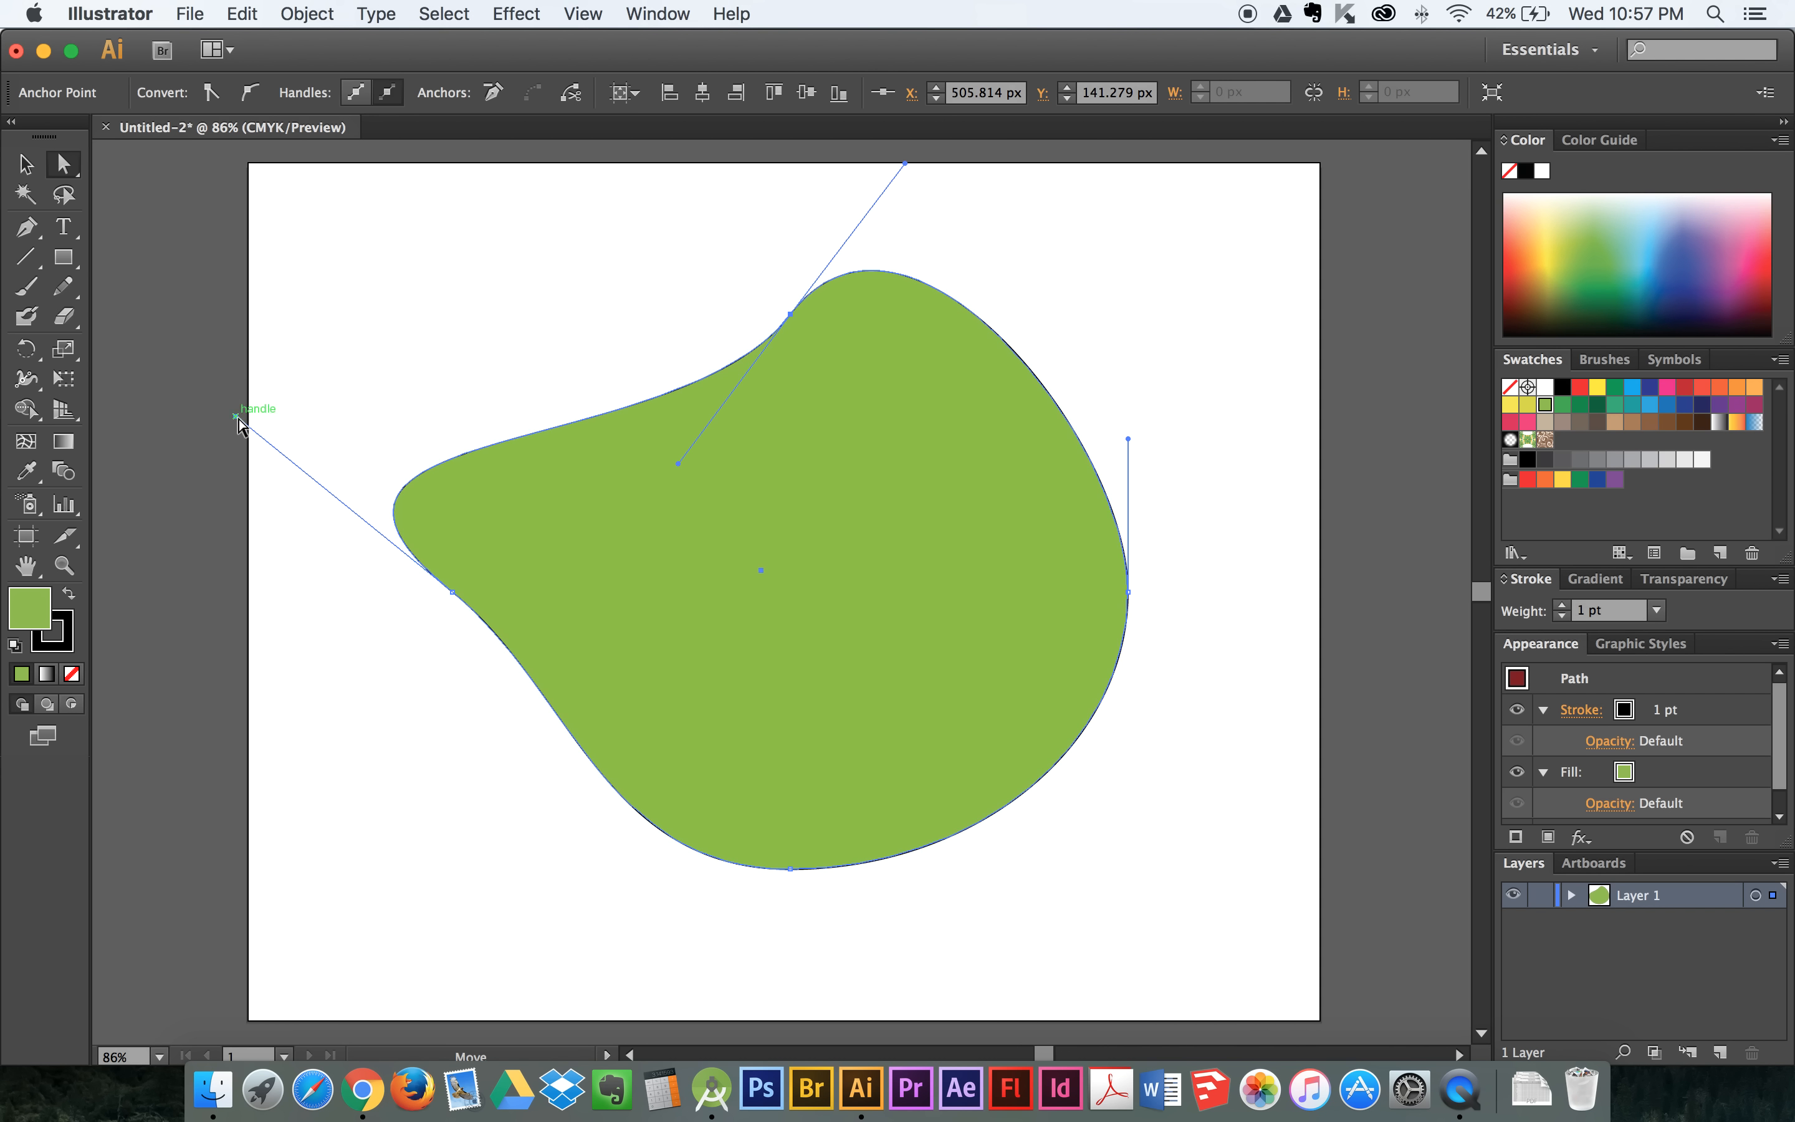
# - Move the shape's right anchor inward, angle its upper handle outward to the right, and raise the bottom anchor's right handle
pyautogui.moveTo(1128, 592); pyautogui.dragTo(785, 581)
pyautogui.moveTo(788, 432); pyautogui.dragTo(1168, 425)
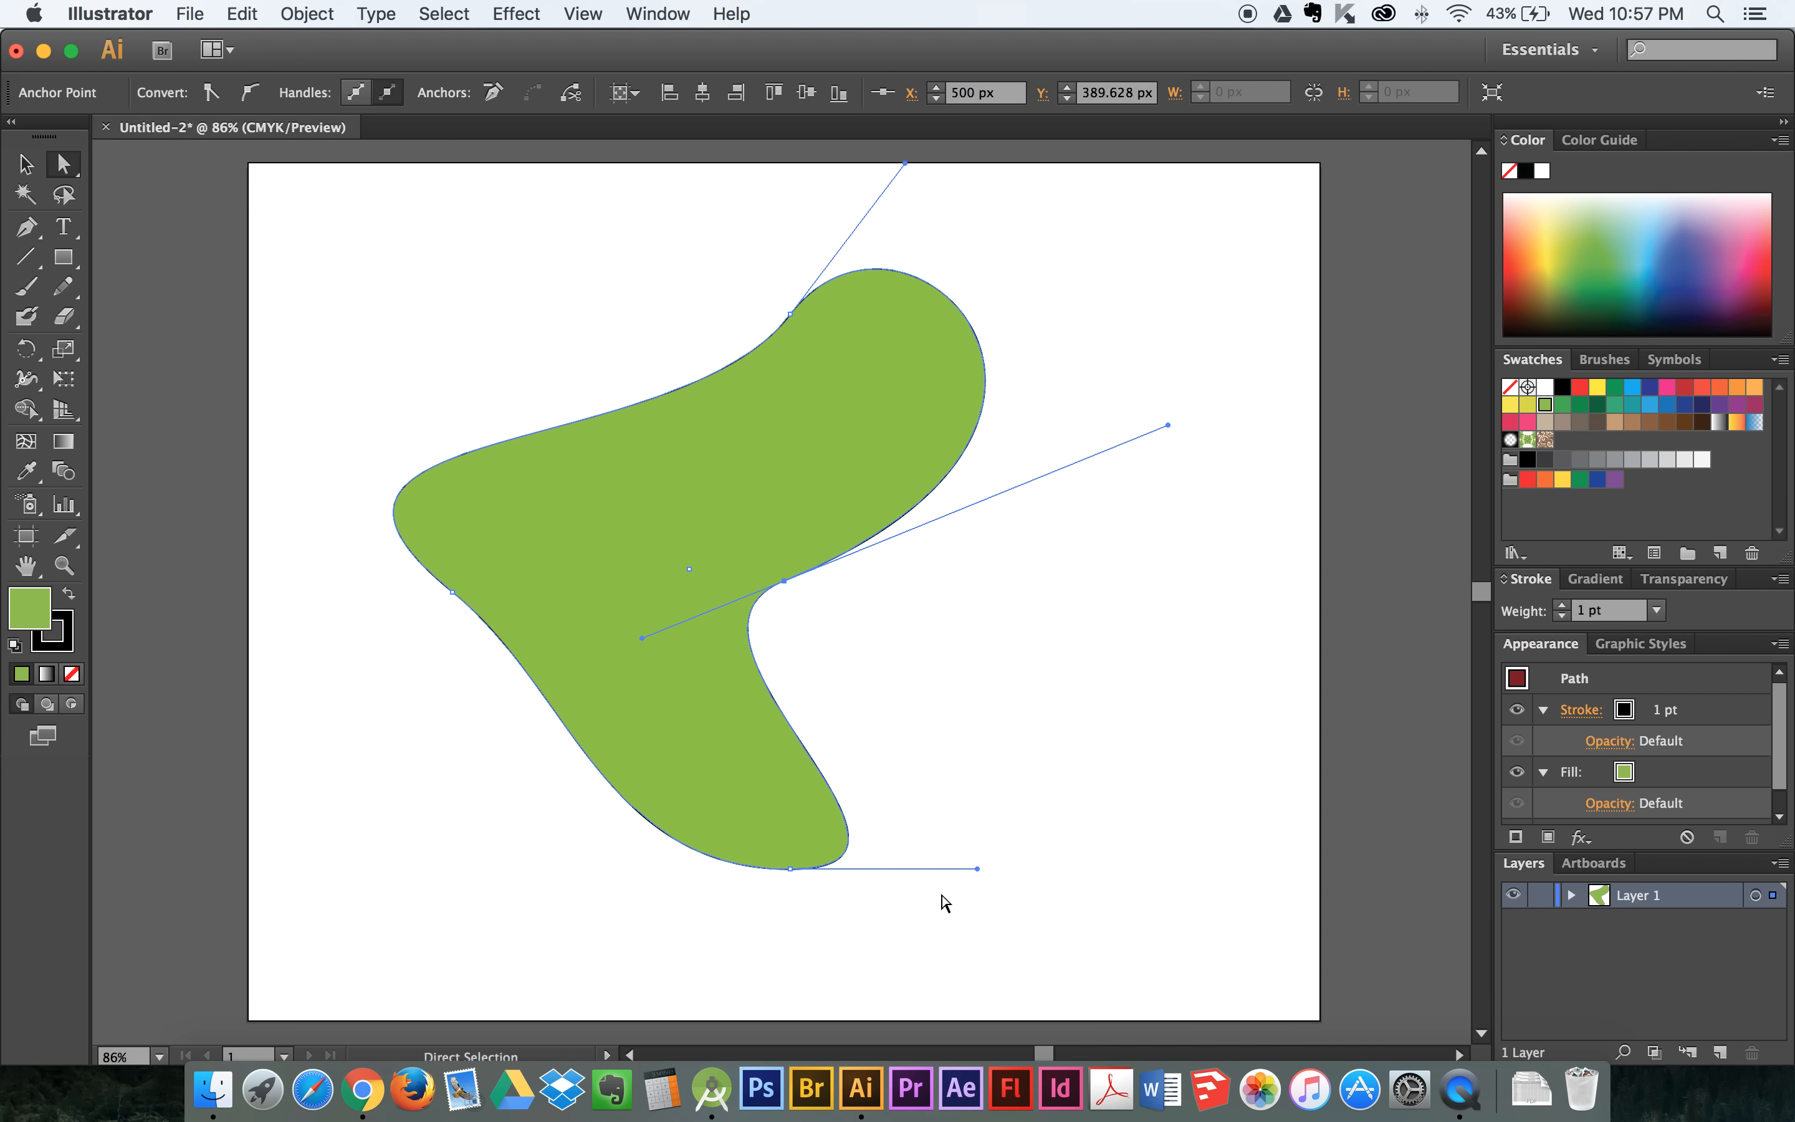
pyautogui.moveTo(977, 868); pyautogui.dragTo(1079, 687)
pyautogui.moveTo(788, 580); pyautogui.dragTo(984, 574)
# - Tilt the top anchor's direction line down to the right, deselect and reselect the anchor, and tilt the line back up to the right
pyautogui.click(791, 316)
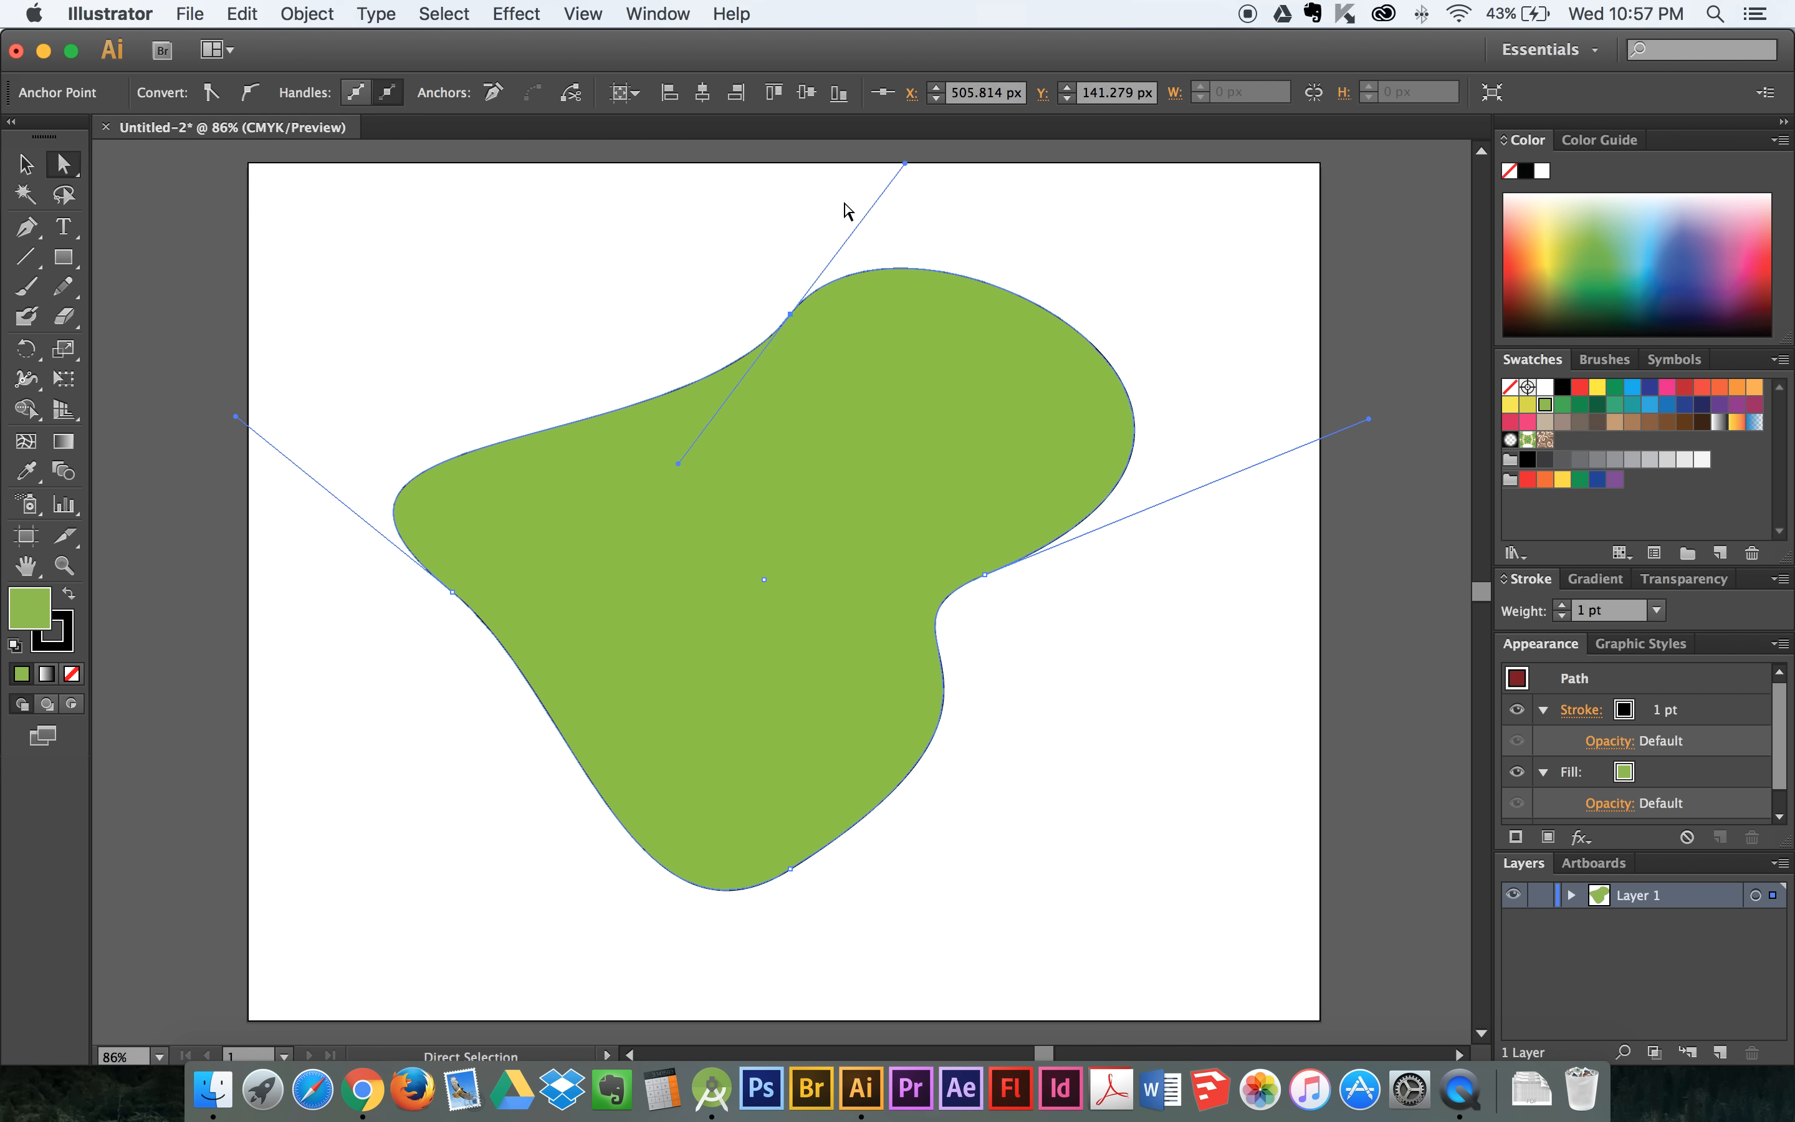
pyautogui.click(904, 188)
pyautogui.moveTo(905, 190); pyautogui.dragTo(964, 439)
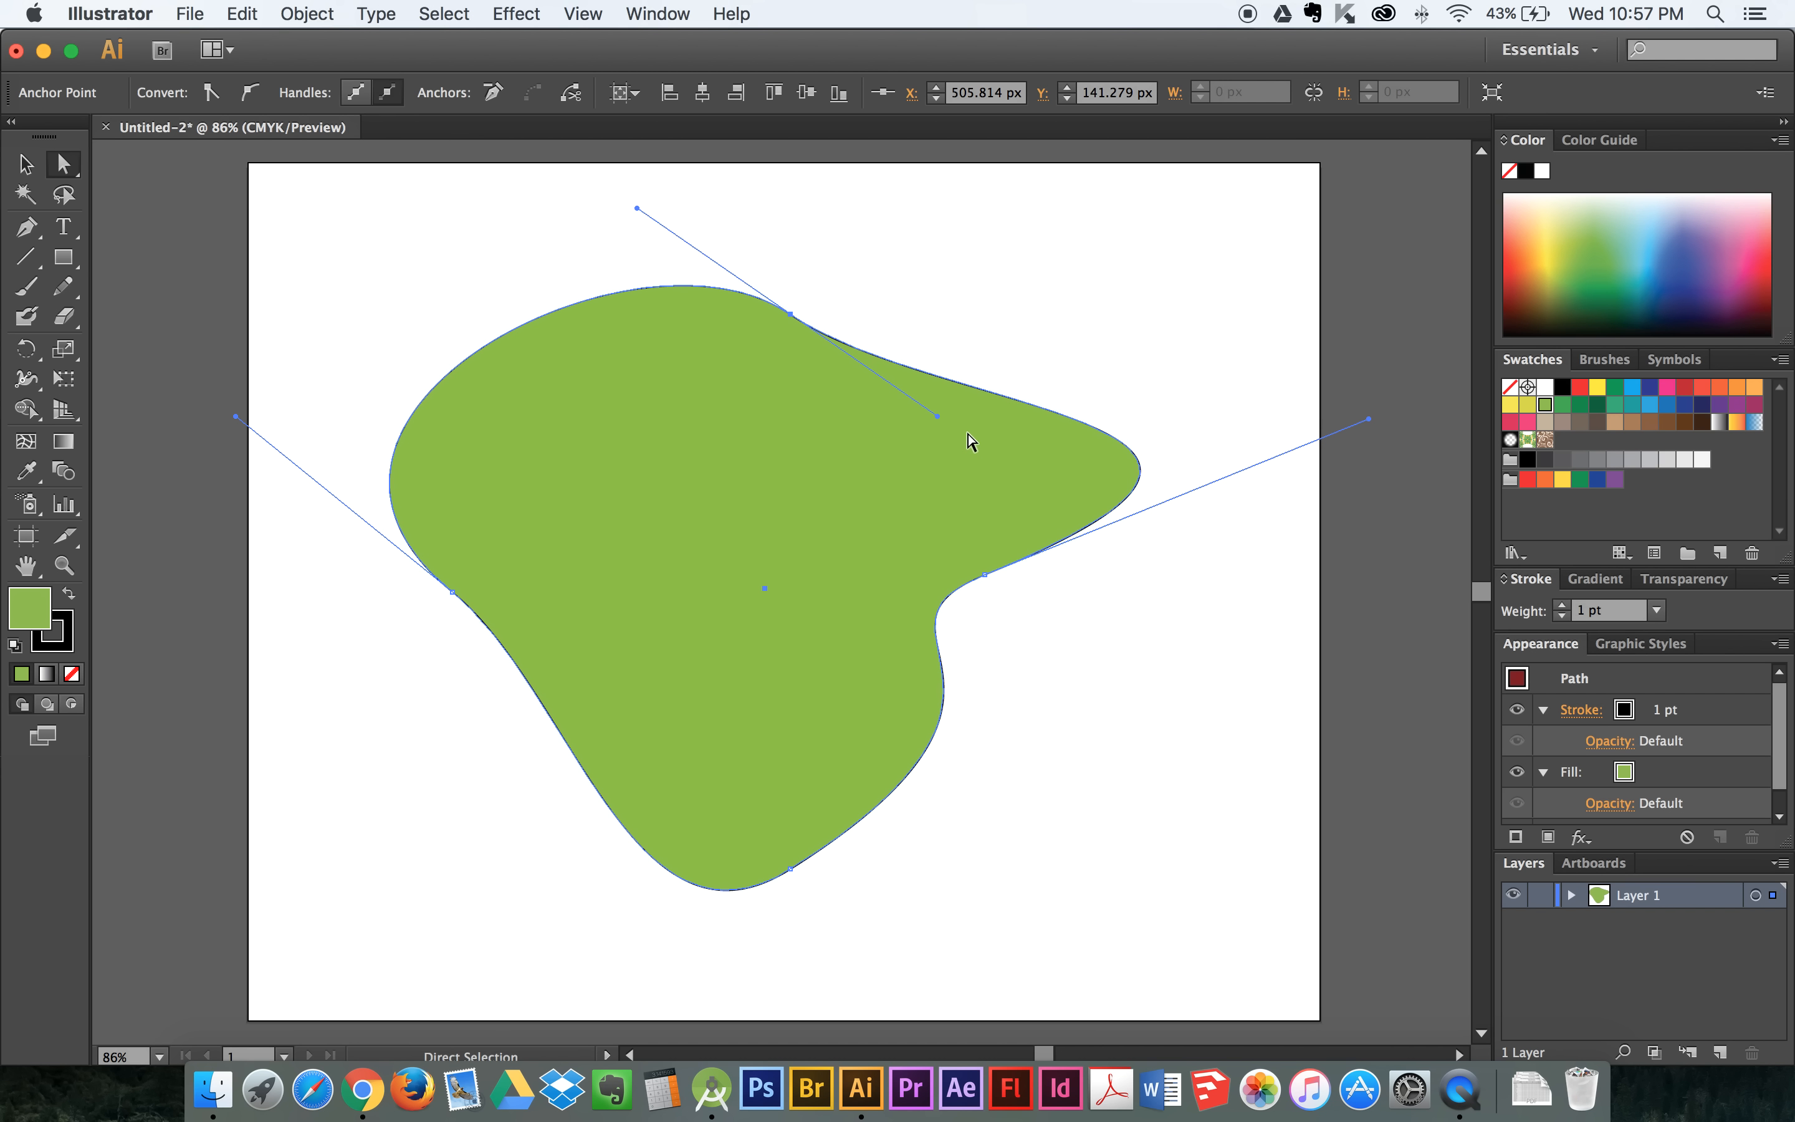
pyautogui.click(424, 291)
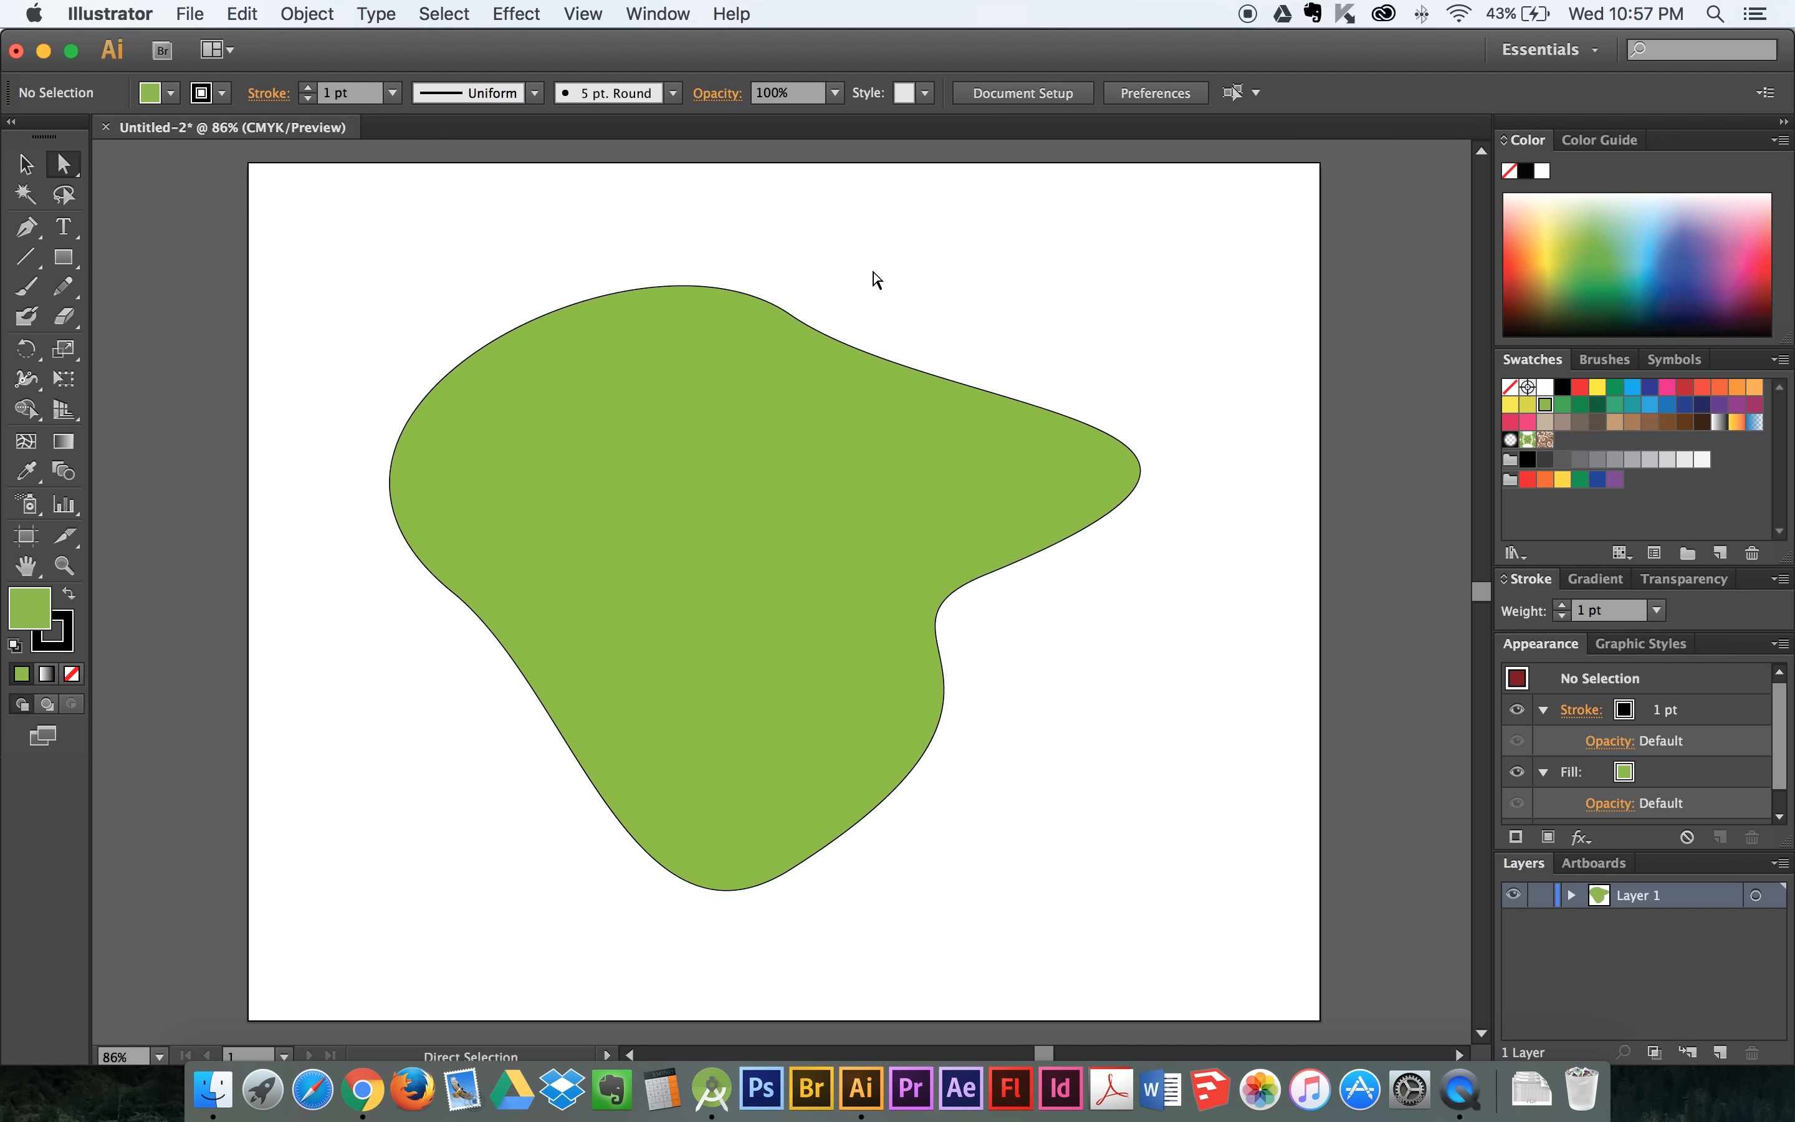
pyautogui.moveTo(873, 273); pyautogui.dragTo(764, 370)
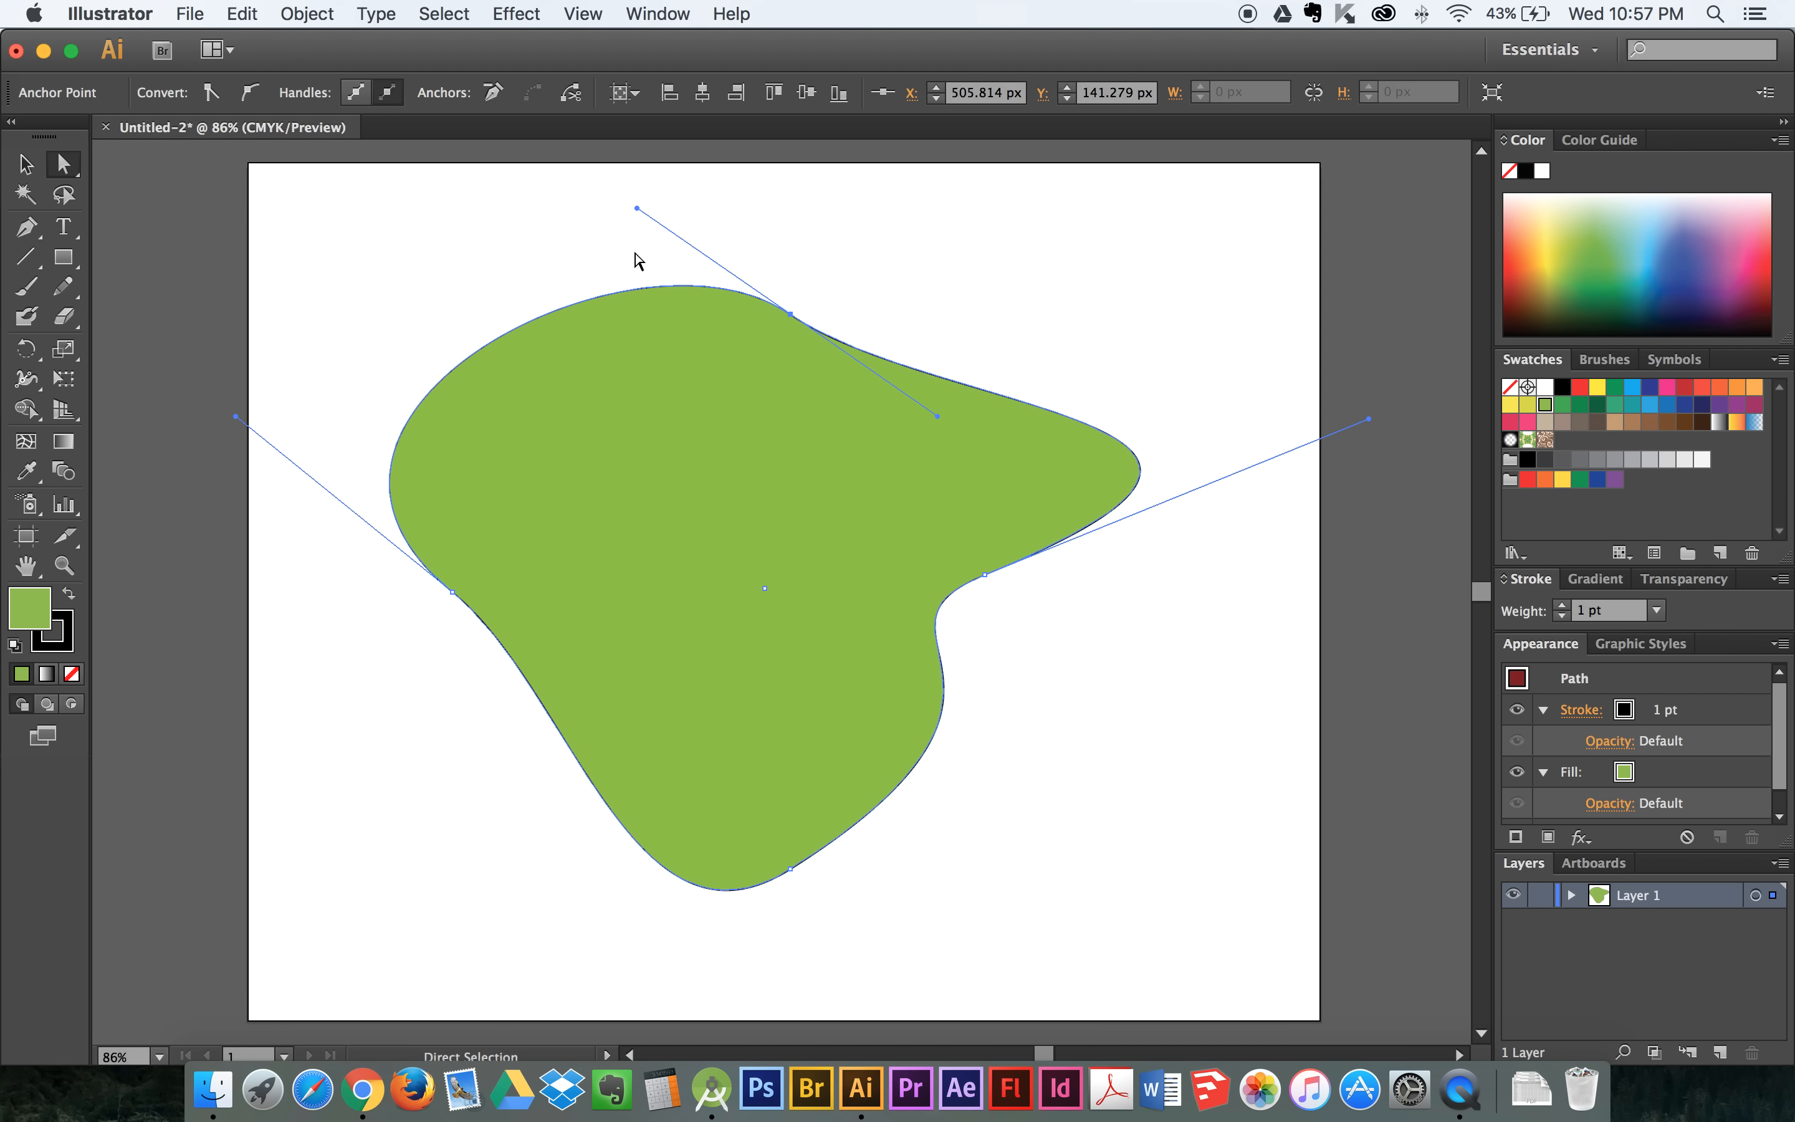
pyautogui.moveTo(637, 209); pyautogui.dragTo(629, 441)
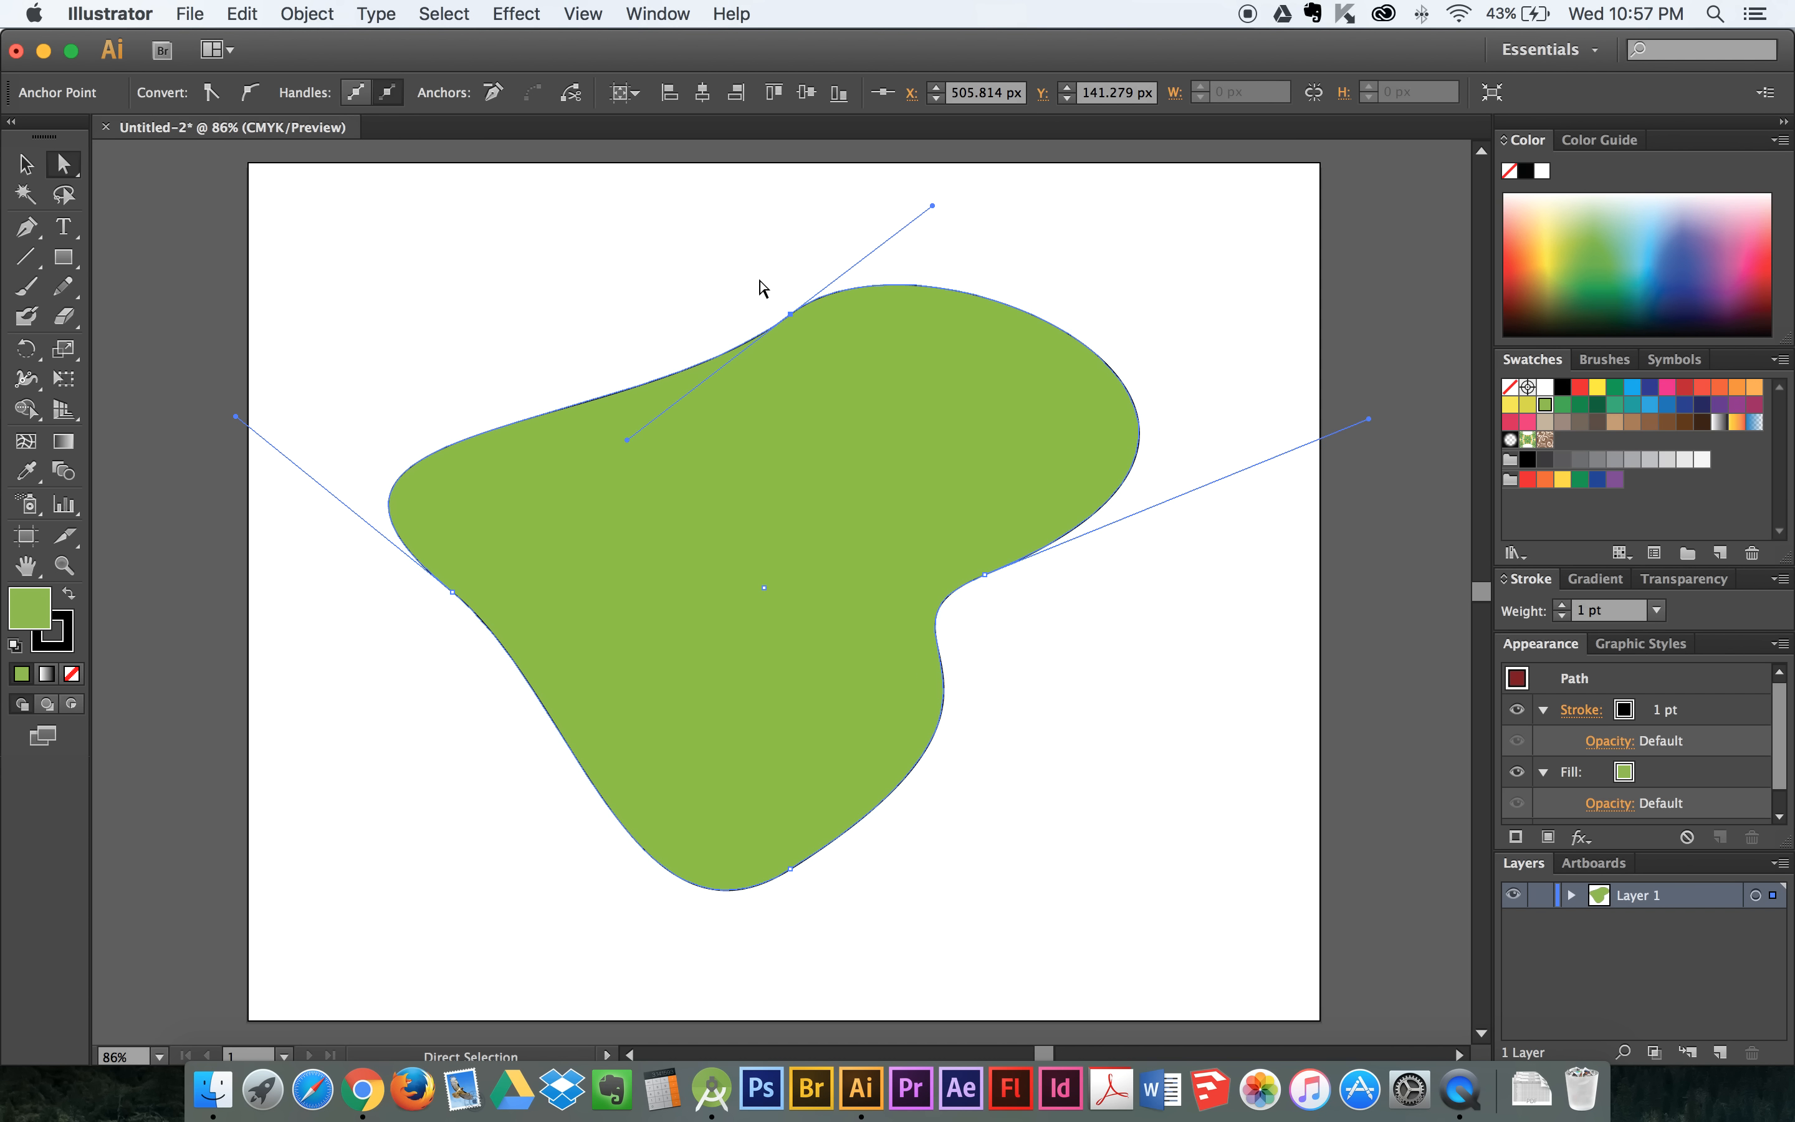
# - Select the whole distorted green shape with the Selection tool and delete it
pyautogui.click(27, 163)
pyautogui.click(352, 242)
pyautogui.click(604, 450)
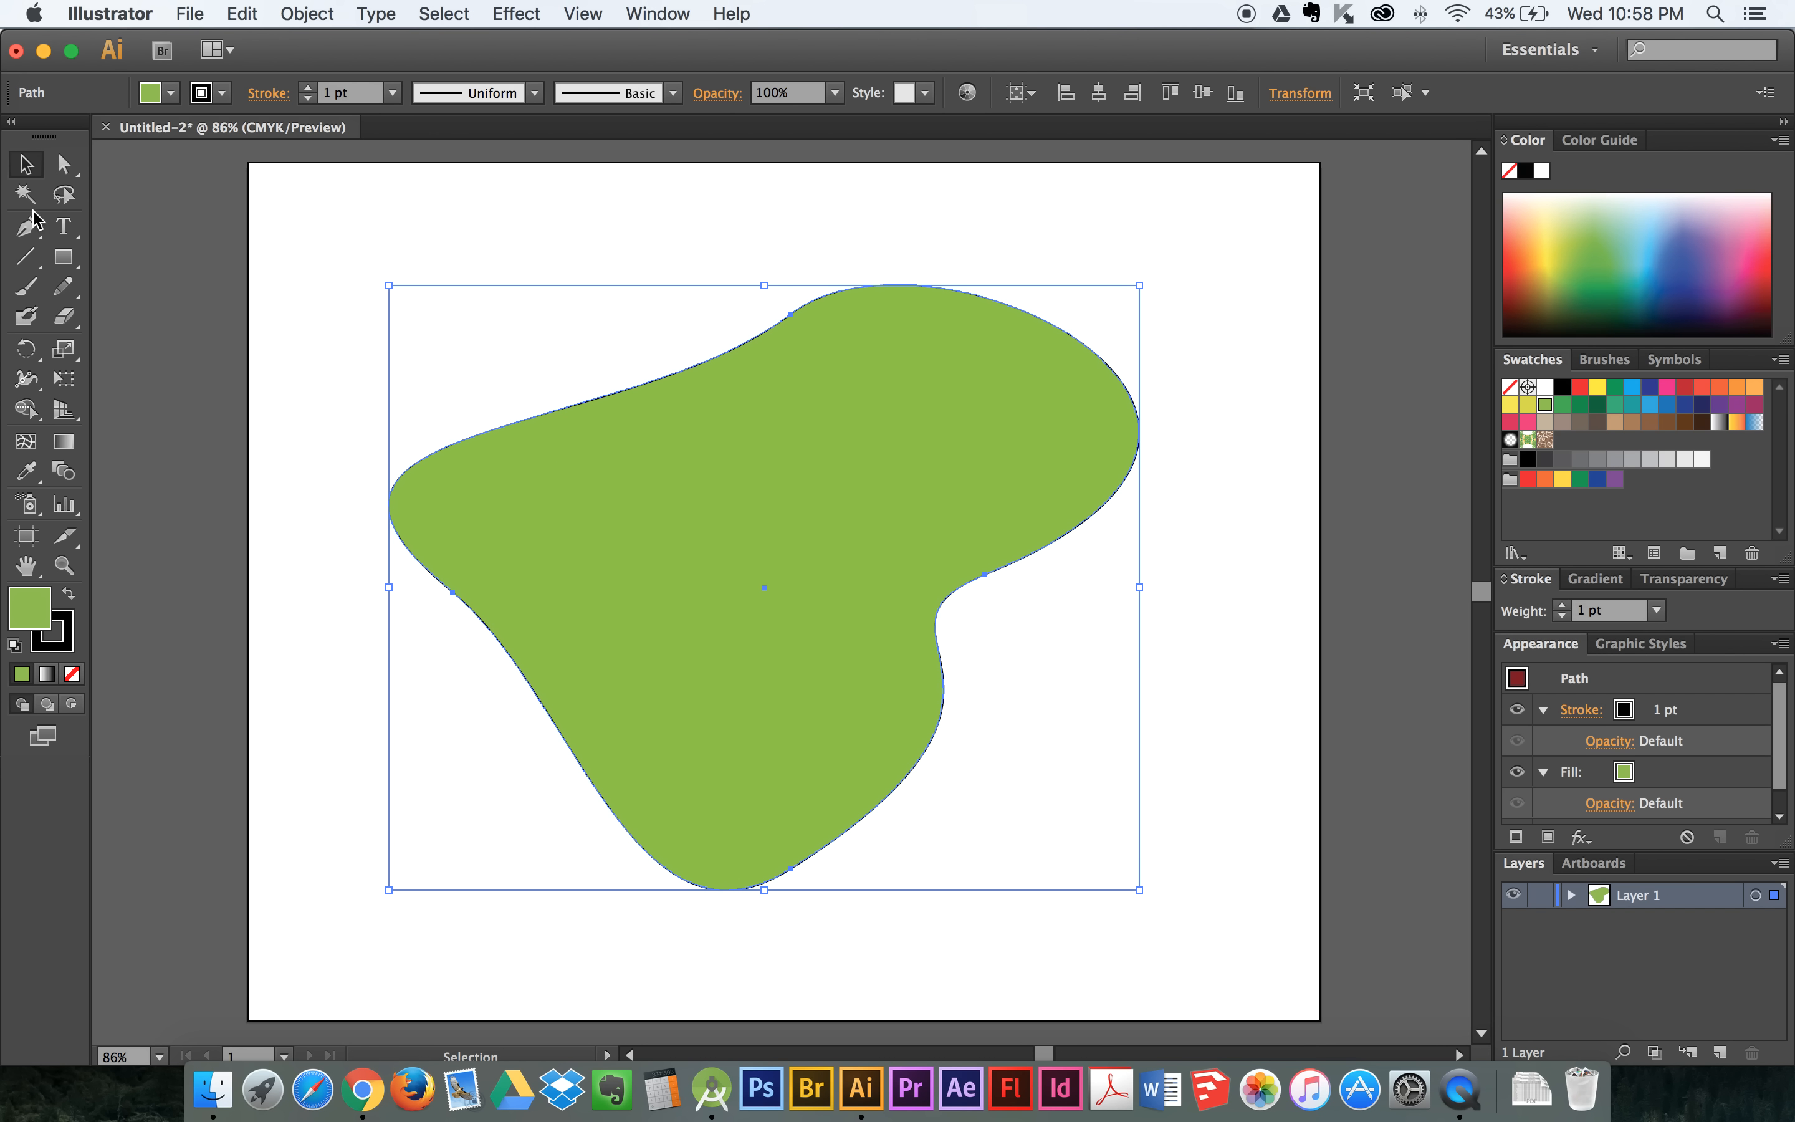
pyautogui.press('Delete')
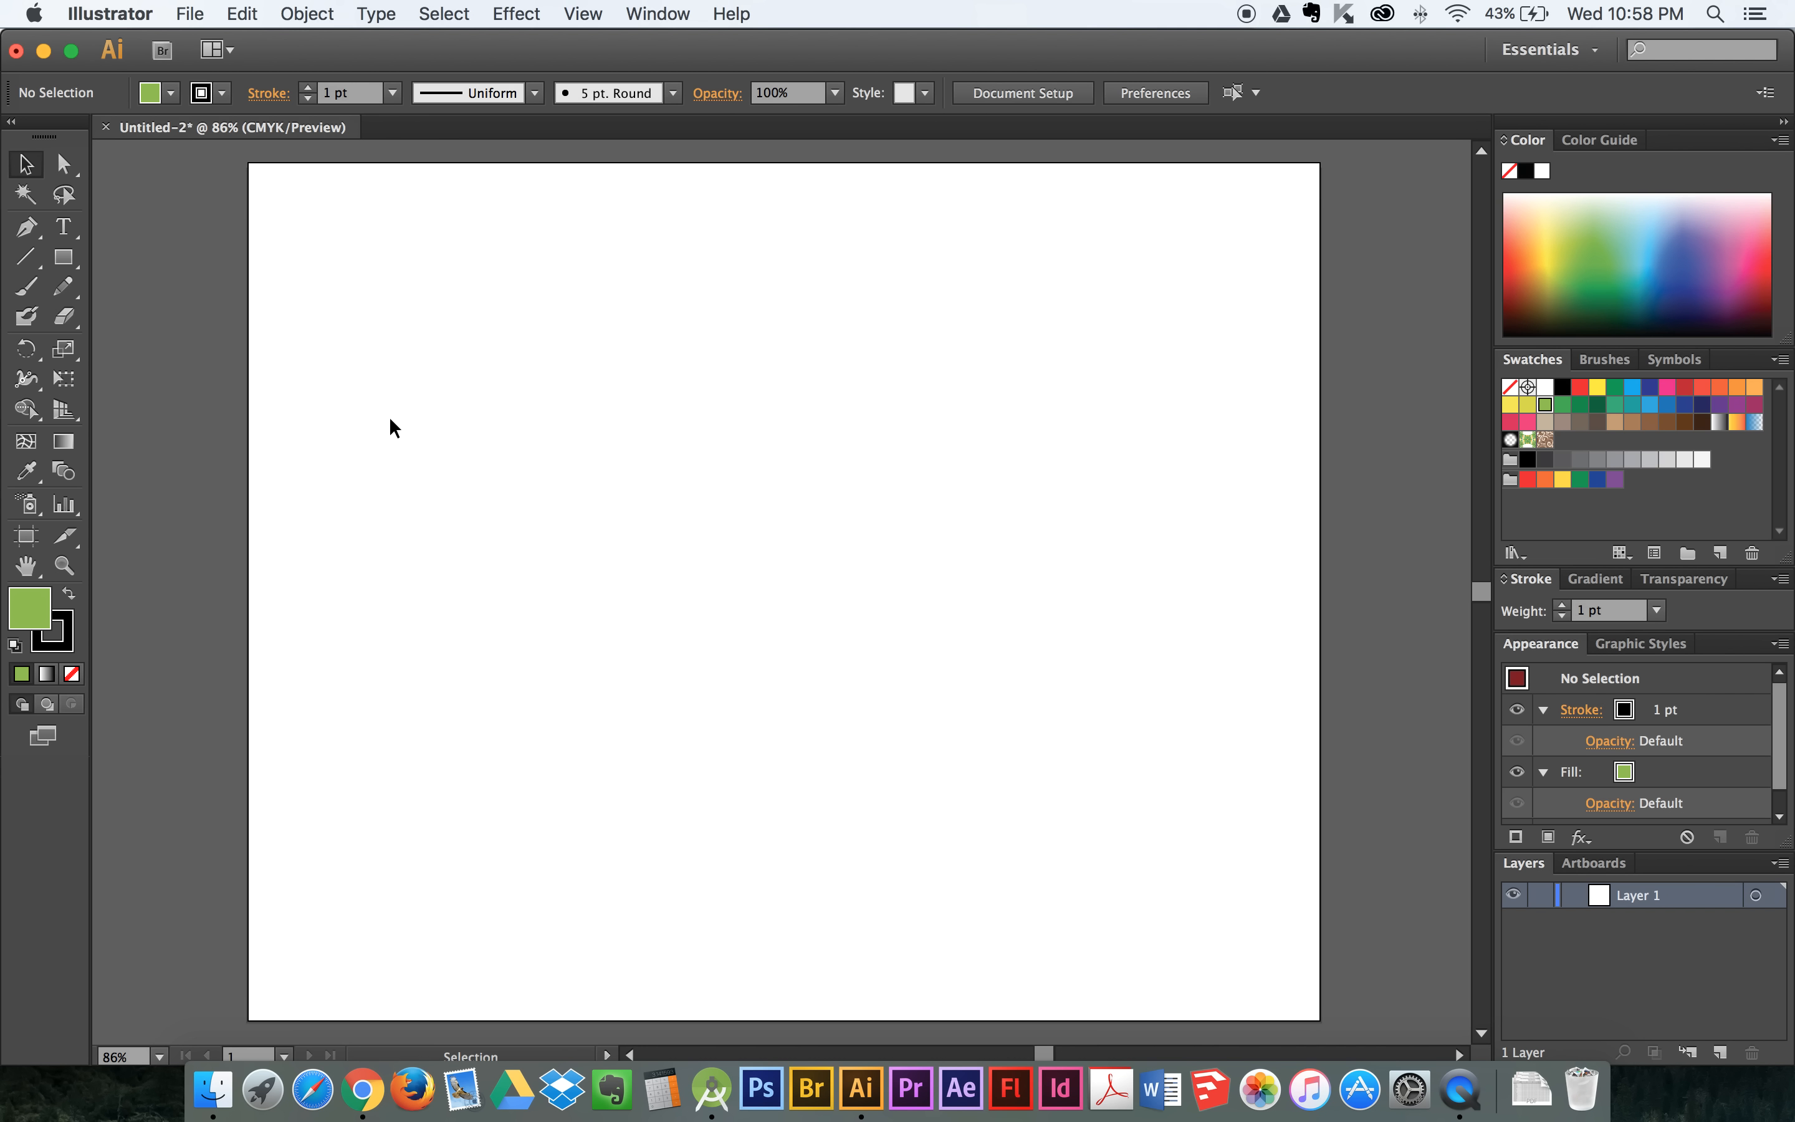
# - Draw a wide green ellipse with the Ellipse tool and centre it horizontally and vertically on the artboard
pyautogui.moveTo(63, 257); pyautogui.dragTo(148, 315)
pyautogui.moveTo(502, 386); pyautogui.dragTo(1154, 854)
pyautogui.press('v')
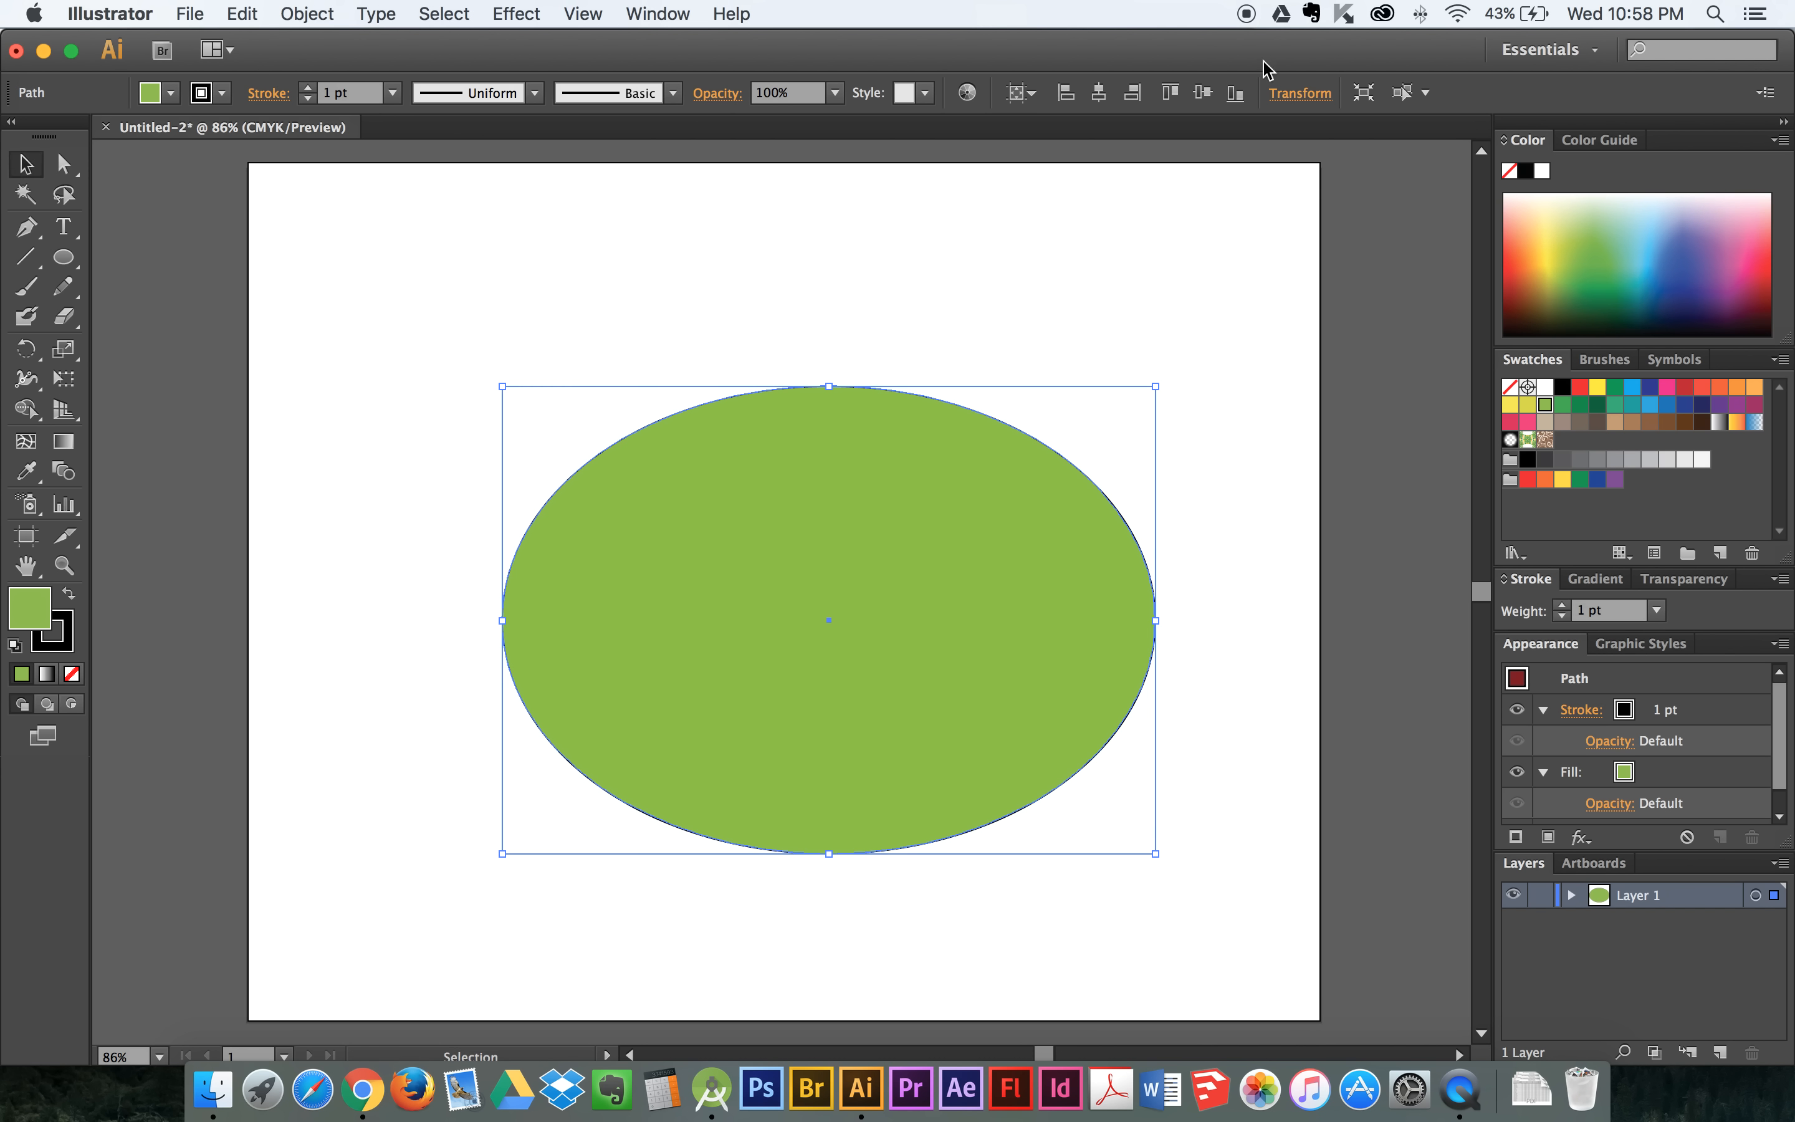
pyautogui.click(1098, 92)
pyautogui.click(1202, 92)
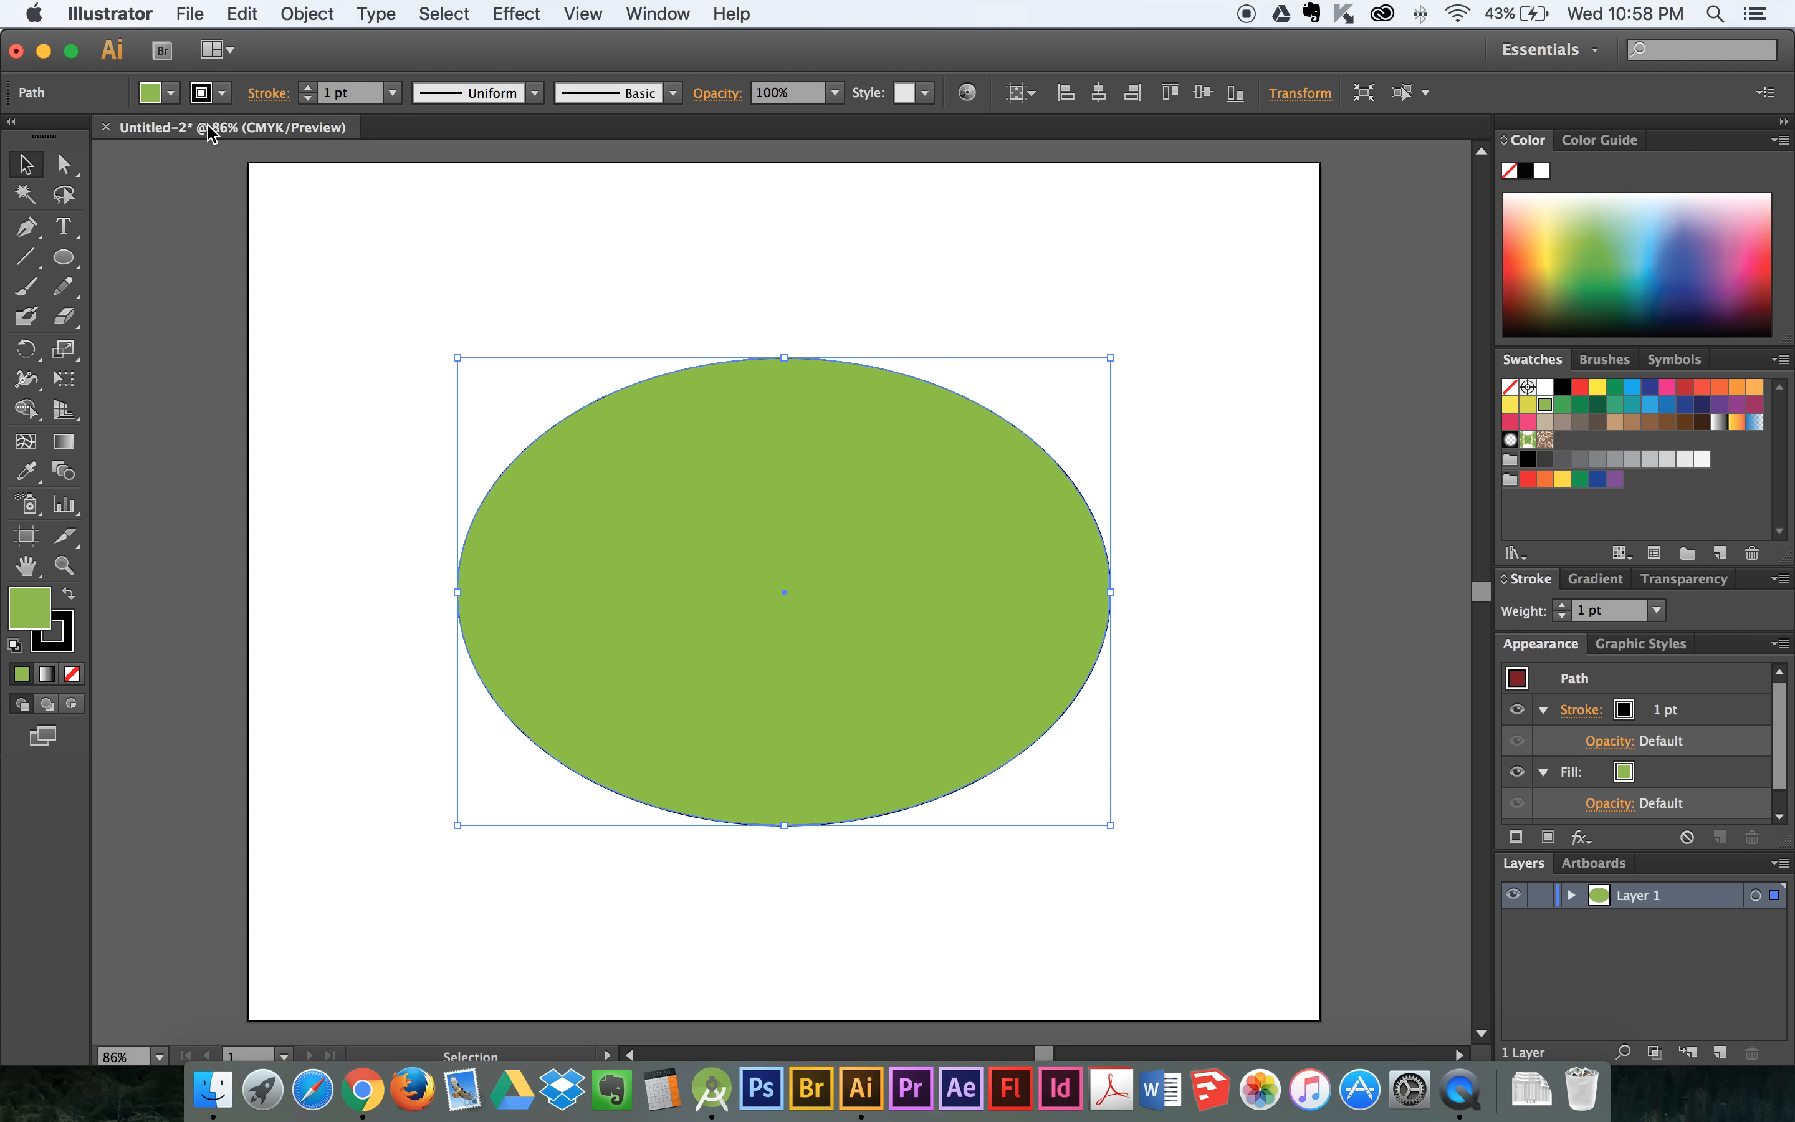
# - Select the new ellipse's top anchor with Direct Selection and move it slightly straight up
pyautogui.click(63, 164)
pyautogui.moveTo(734, 330); pyautogui.dragTo(837, 394)
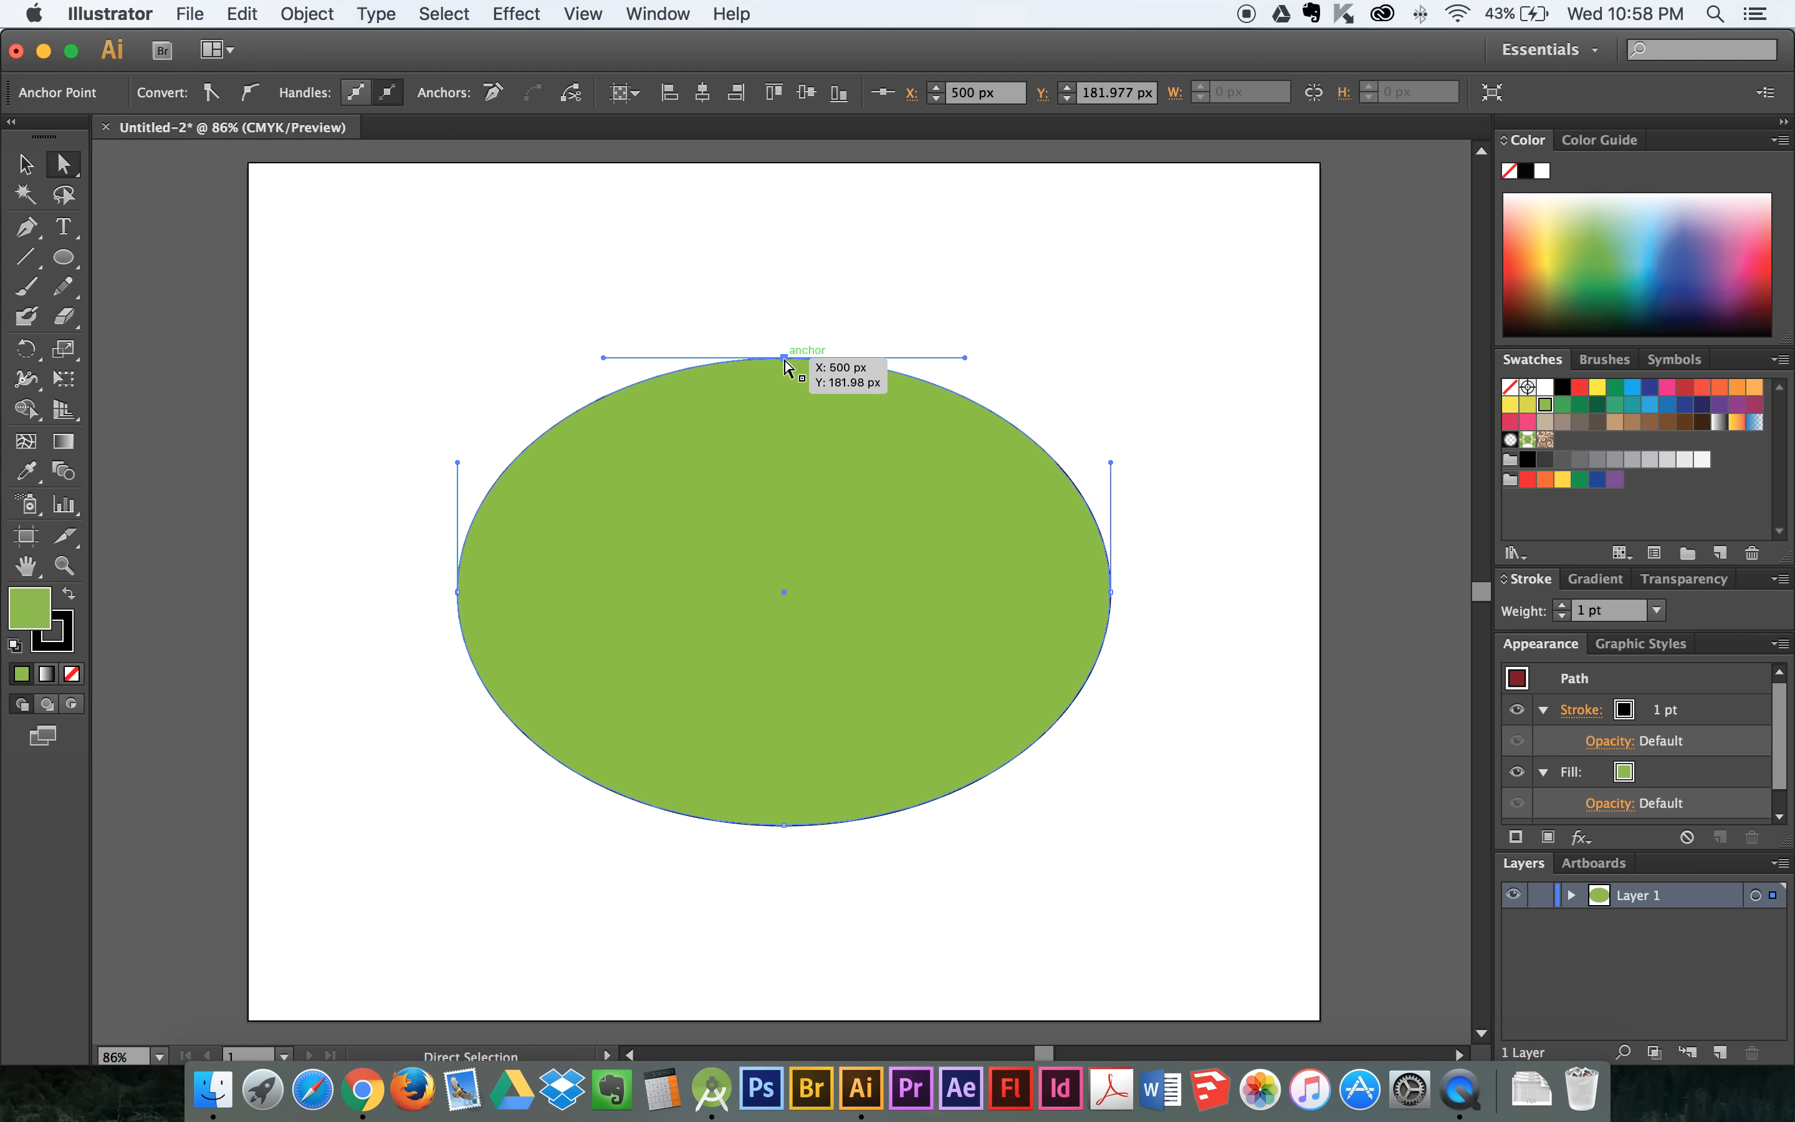
pyautogui.moveTo(784, 359)
pyautogui.mouseDown()
pyautogui.moveTo(784, 311)
pyautogui.moveTo(788, 338)
pyautogui.mouseUp()
# - Move the ellipse's bottom anchor straight down about 84.4 px and shorten both of its direction handles to narrow the tip
pyautogui.moveTo(785, 828); pyautogui.dragTo(788, 921)
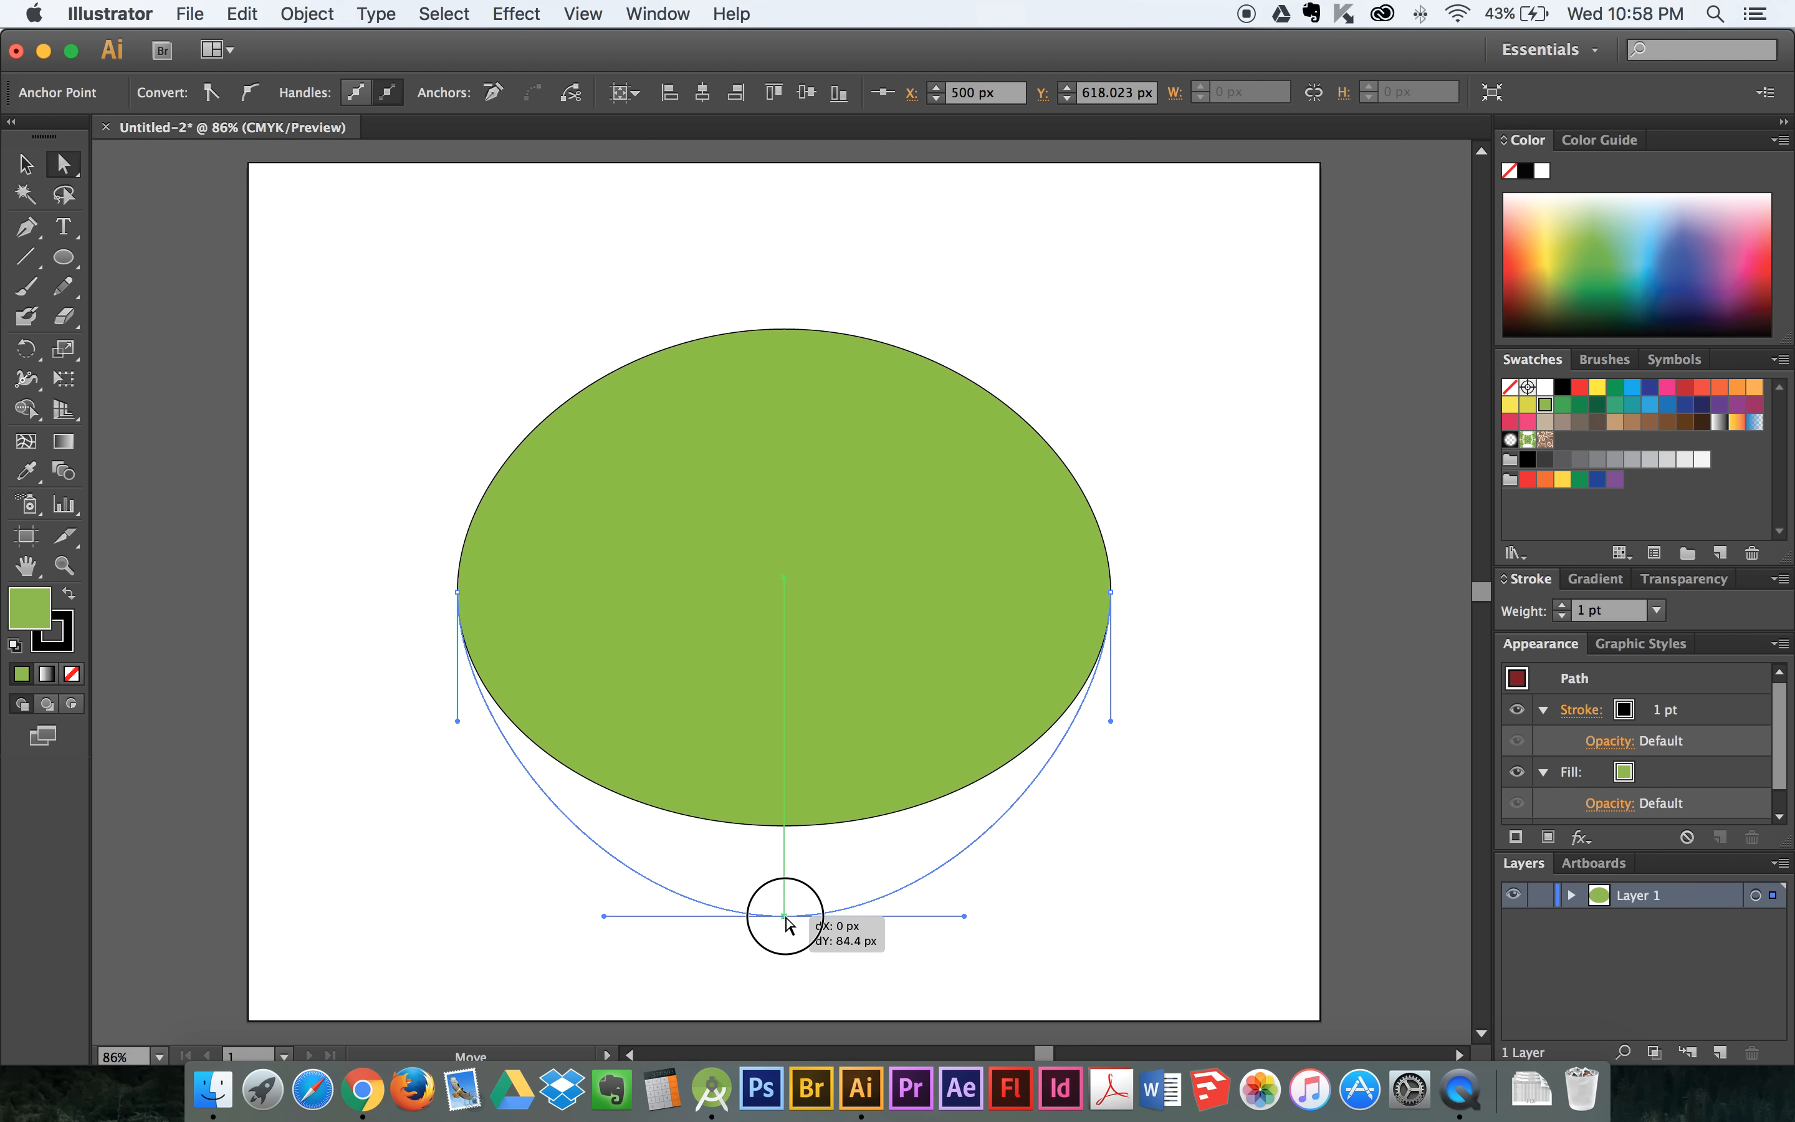
pyautogui.moveTo(788, 923)
pyautogui.mouseDown()
pyautogui.moveTo(817, 923)
pyautogui.moveTo(786, 918)
pyautogui.mouseUp()
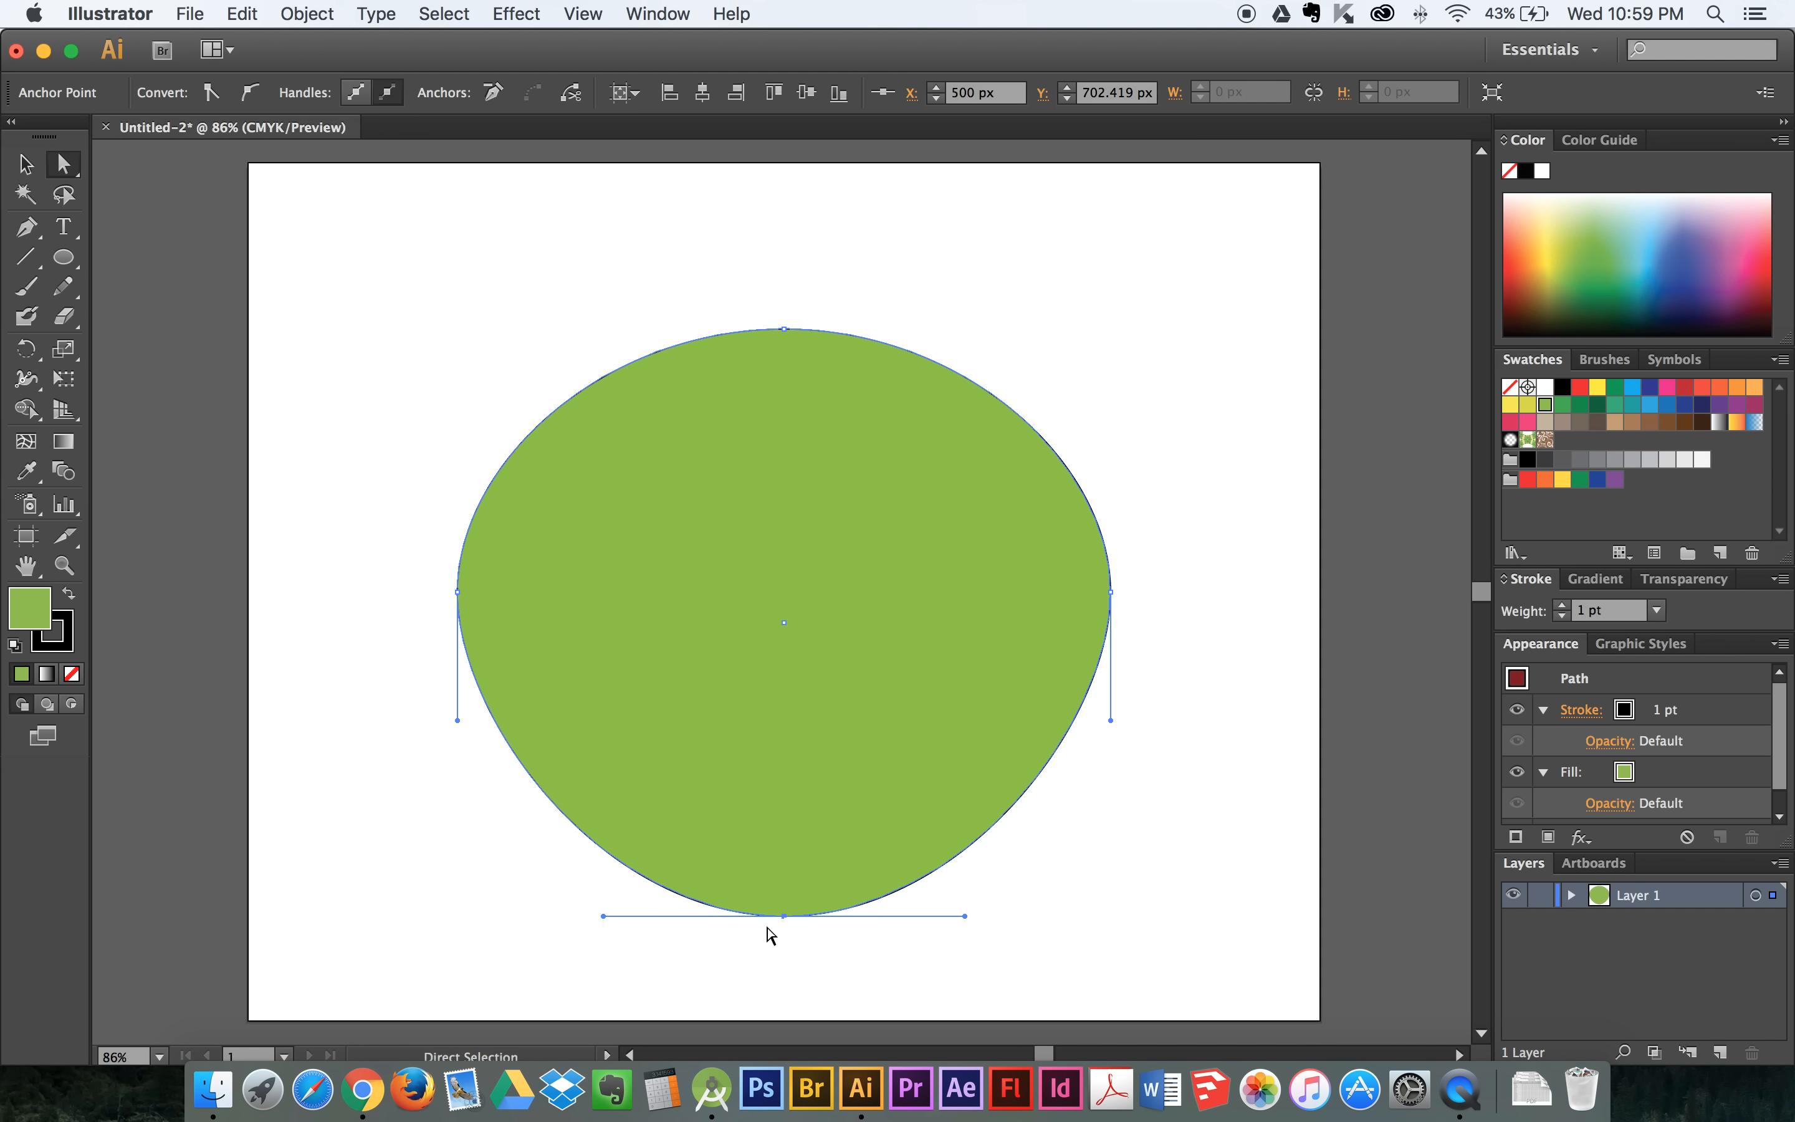
pyautogui.moveTo(604, 916); pyautogui.dragTo(673, 917)
pyautogui.moveTo(963, 915); pyautogui.dragTo(889, 920)
# - Convert the bottom anchor to a corner with the Convert Anchor Point tool, undo it, and convert it to a corner again
pyautogui.scroll(2, 360, 401)
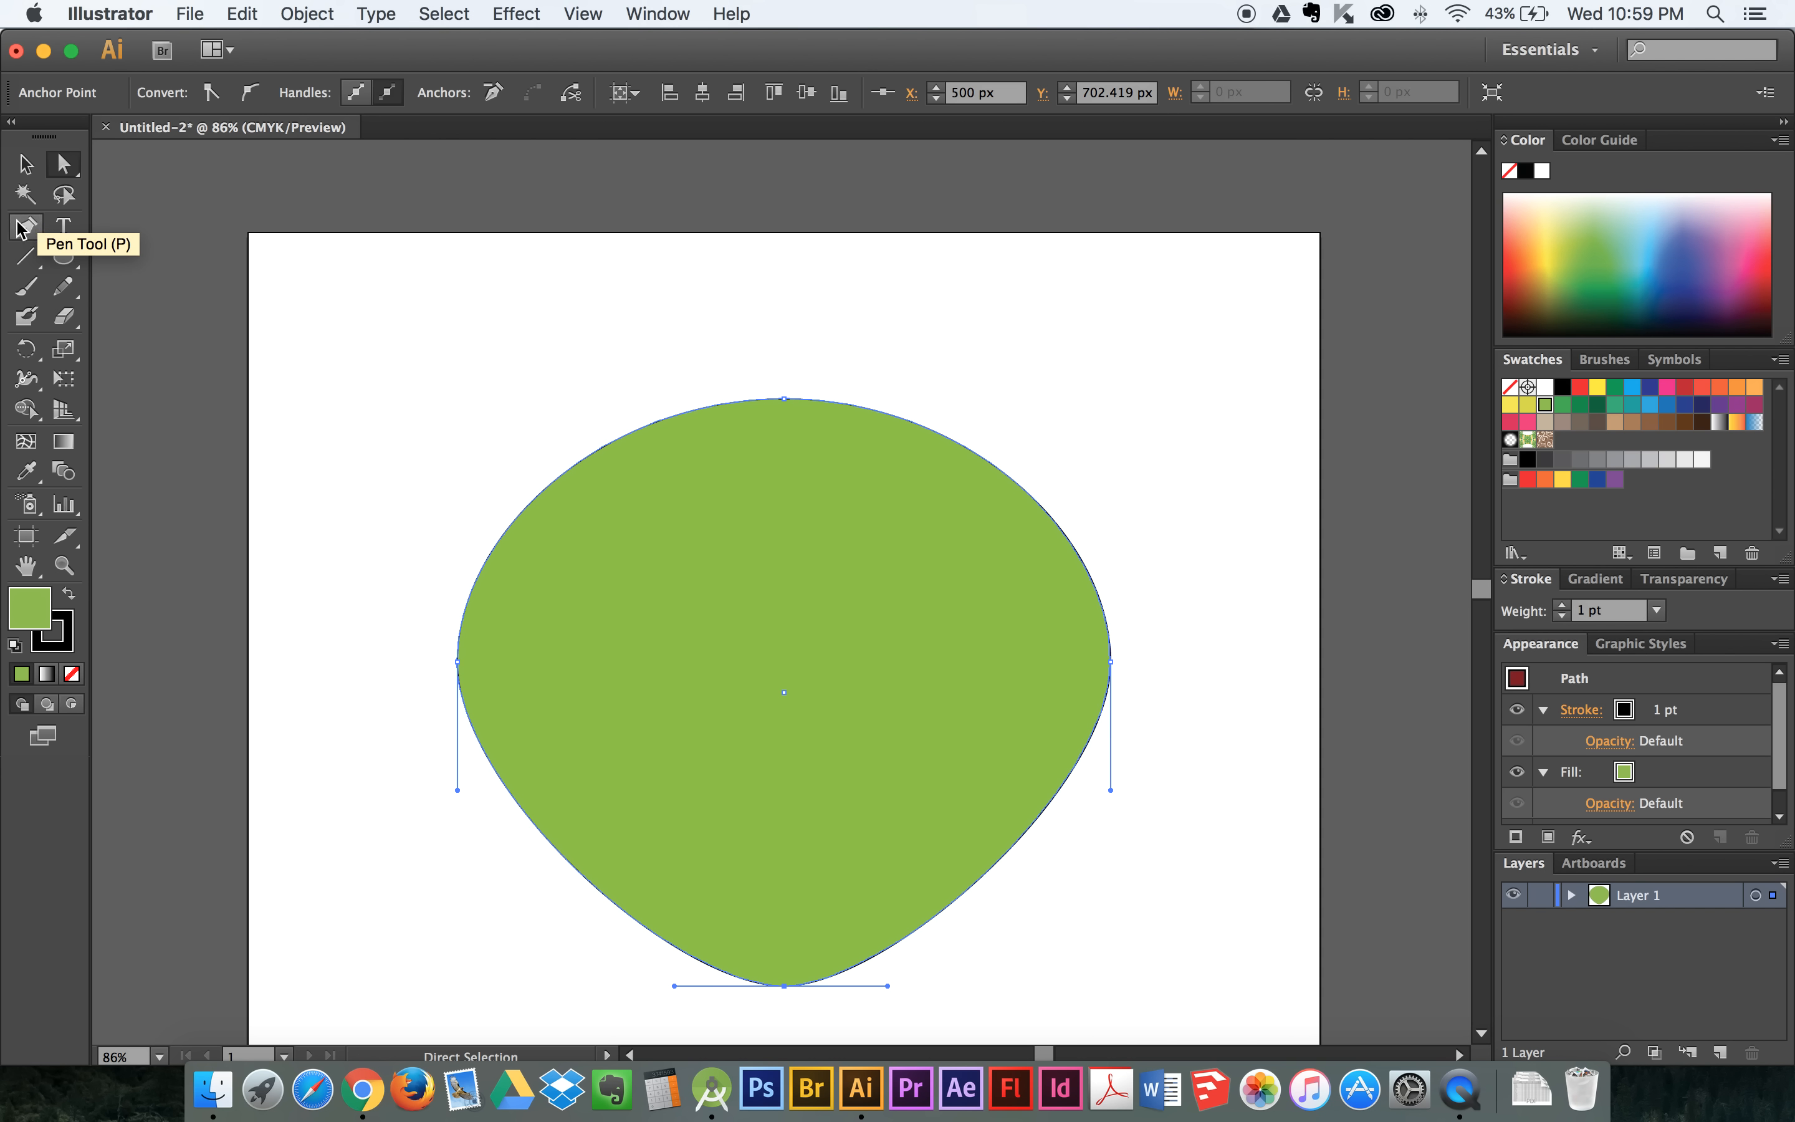
pyautogui.click(44, 237)
pyautogui.moveTo(47, 231); pyautogui.dragTo(140, 319)
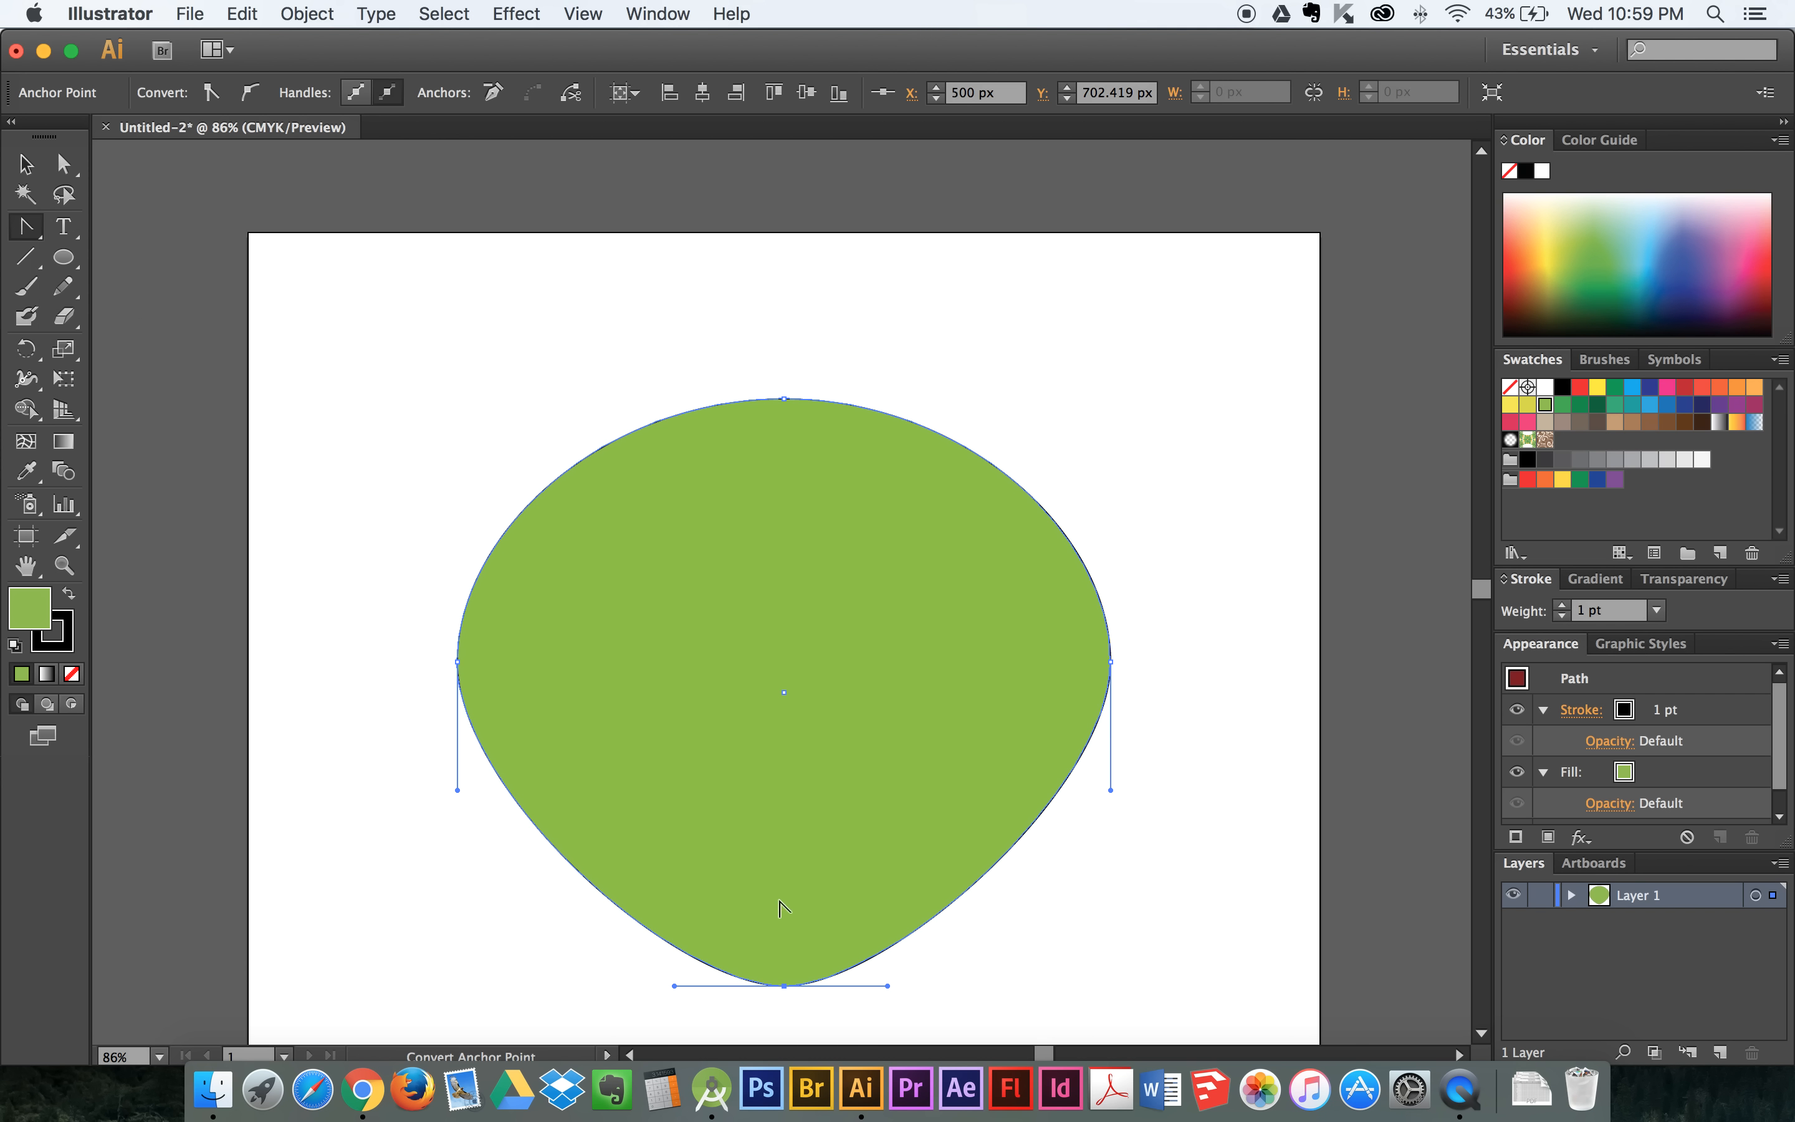
pyautogui.scroll(-1, 768, 912)
pyautogui.scroll(-4, 768, 912)
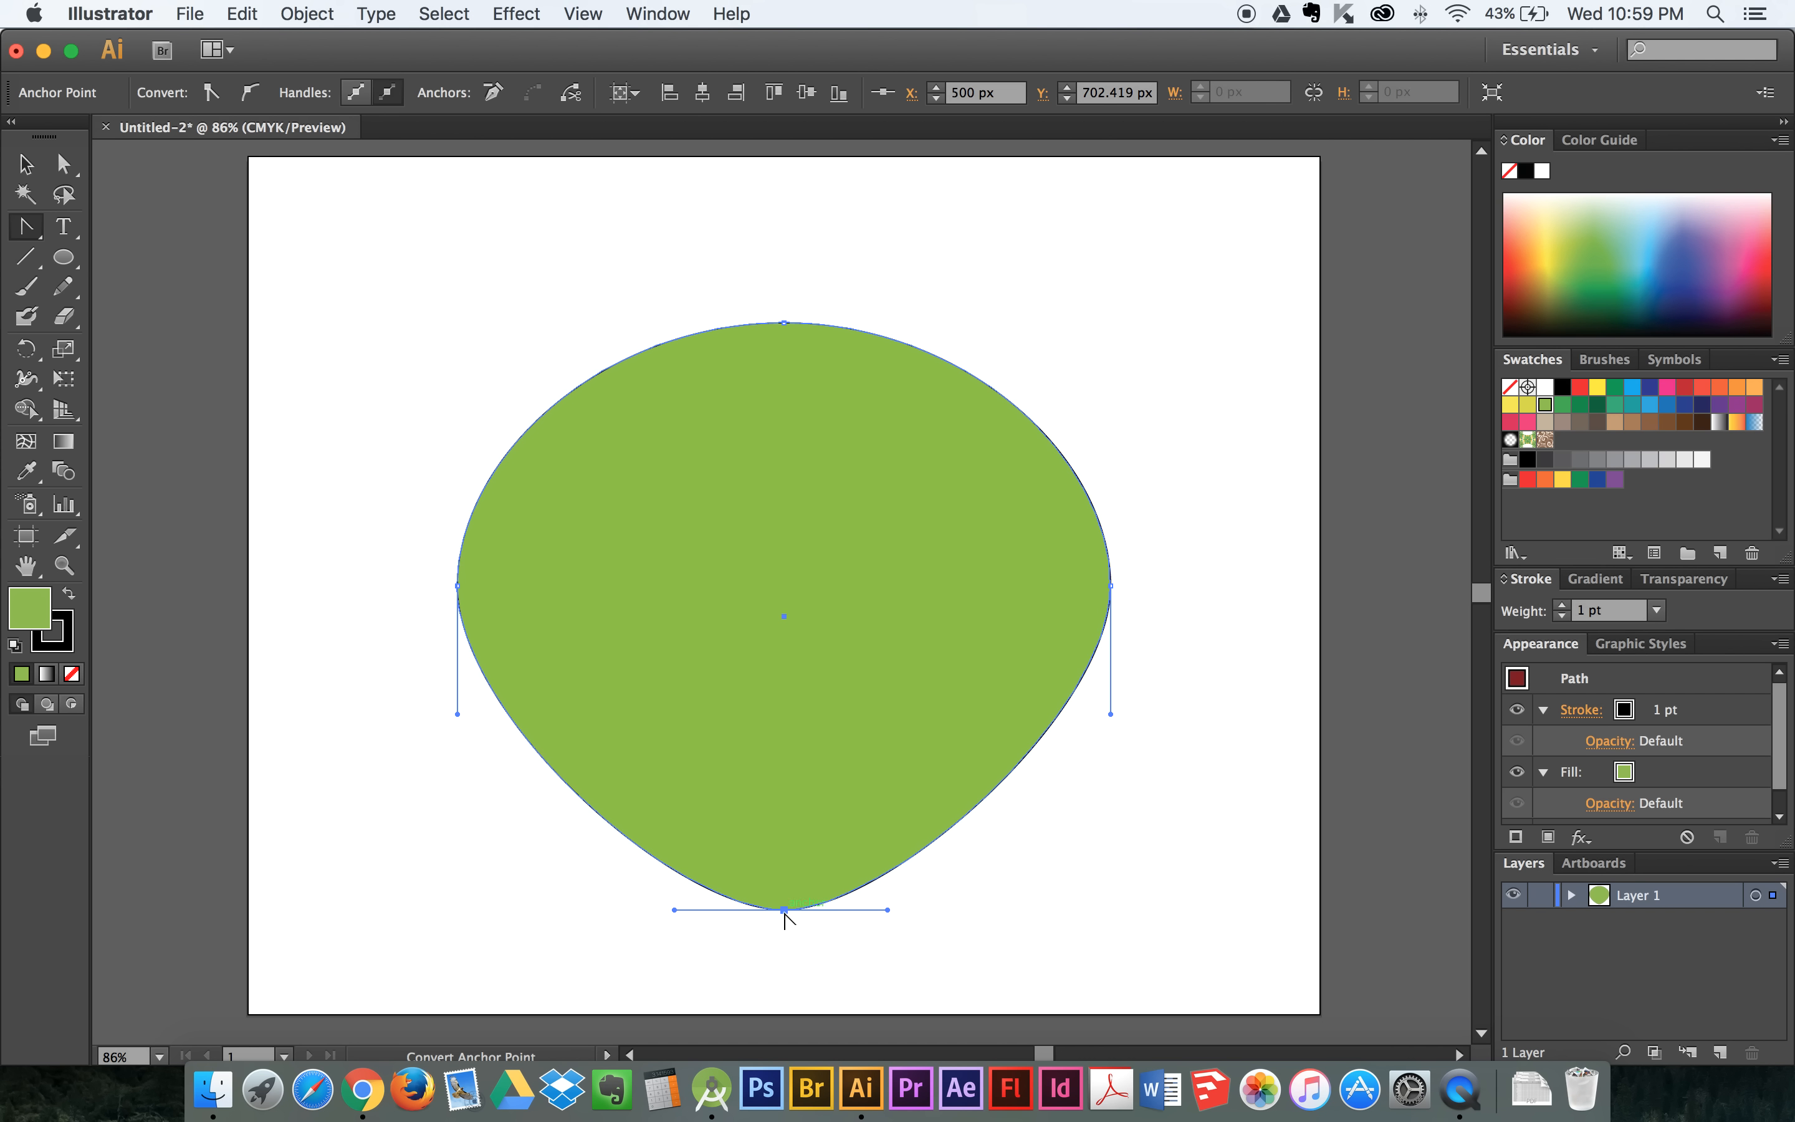
pyautogui.click(784, 911)
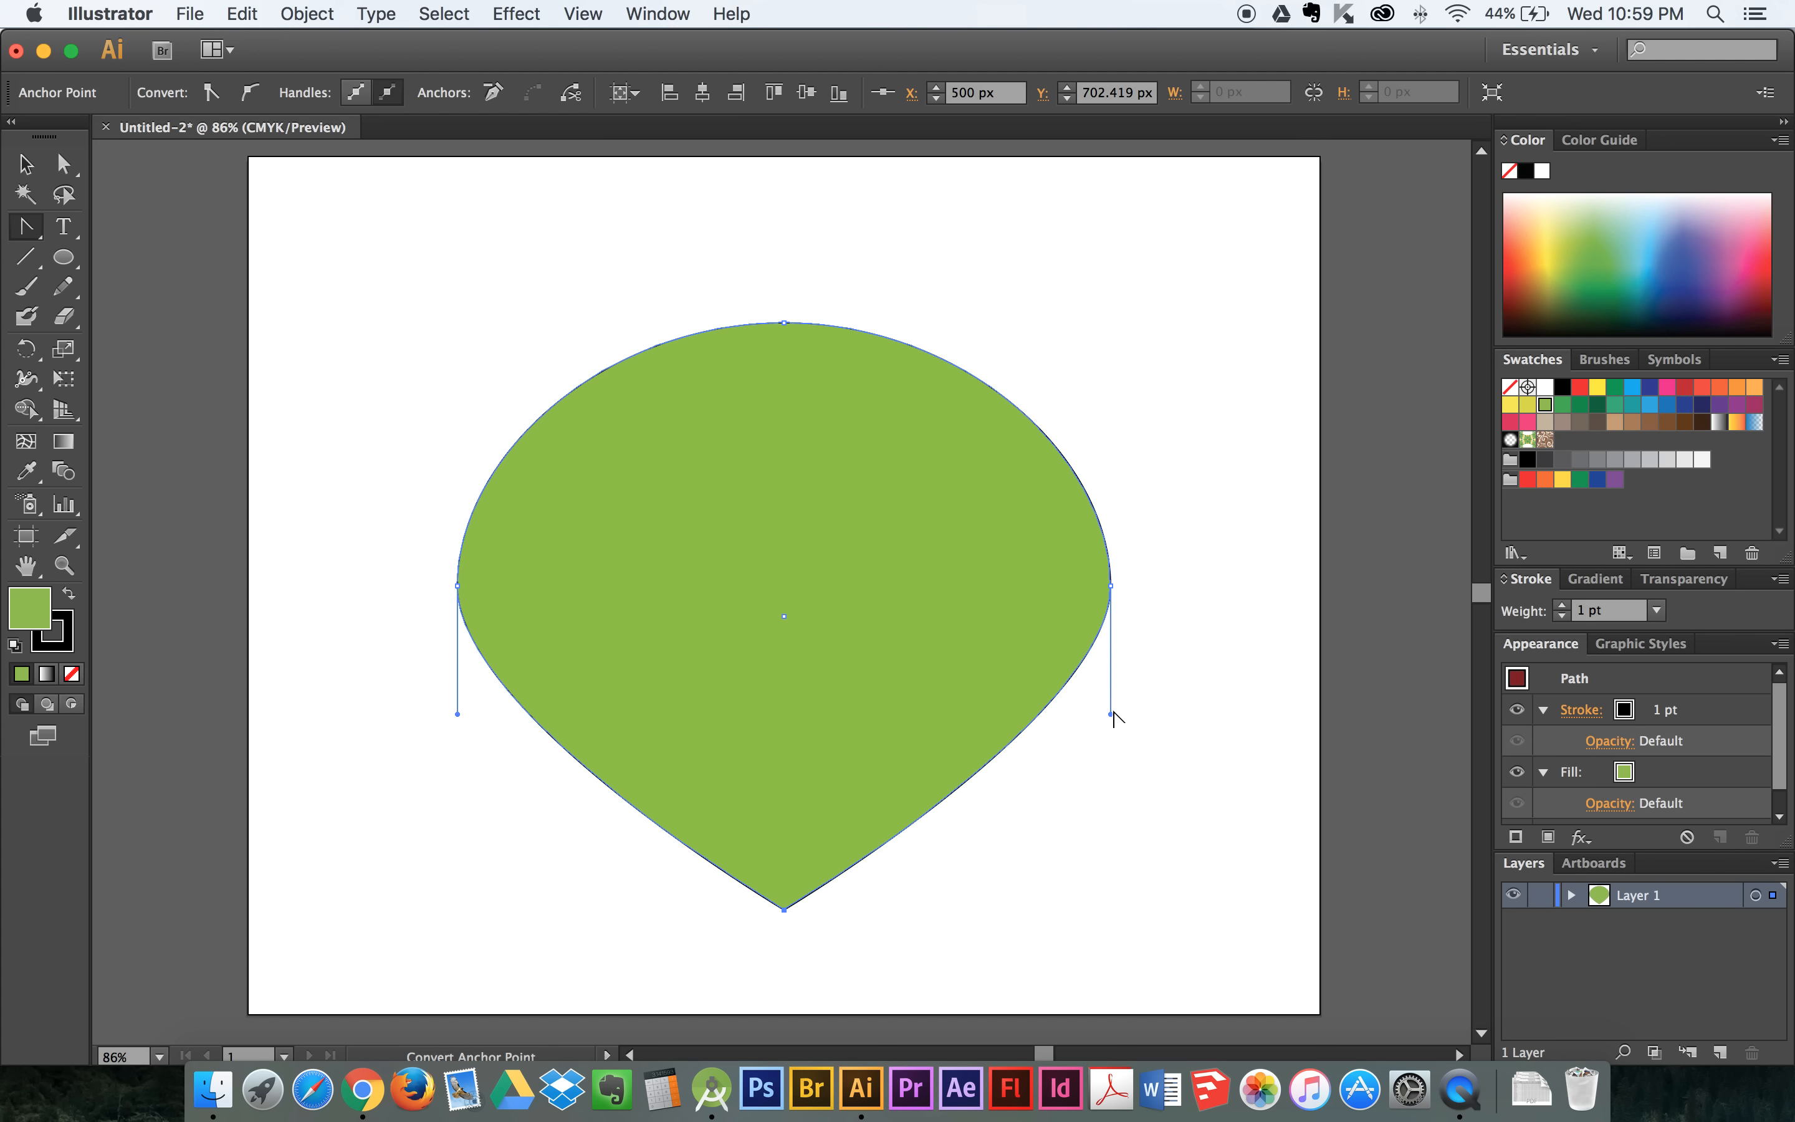
pyautogui.press('super+z')
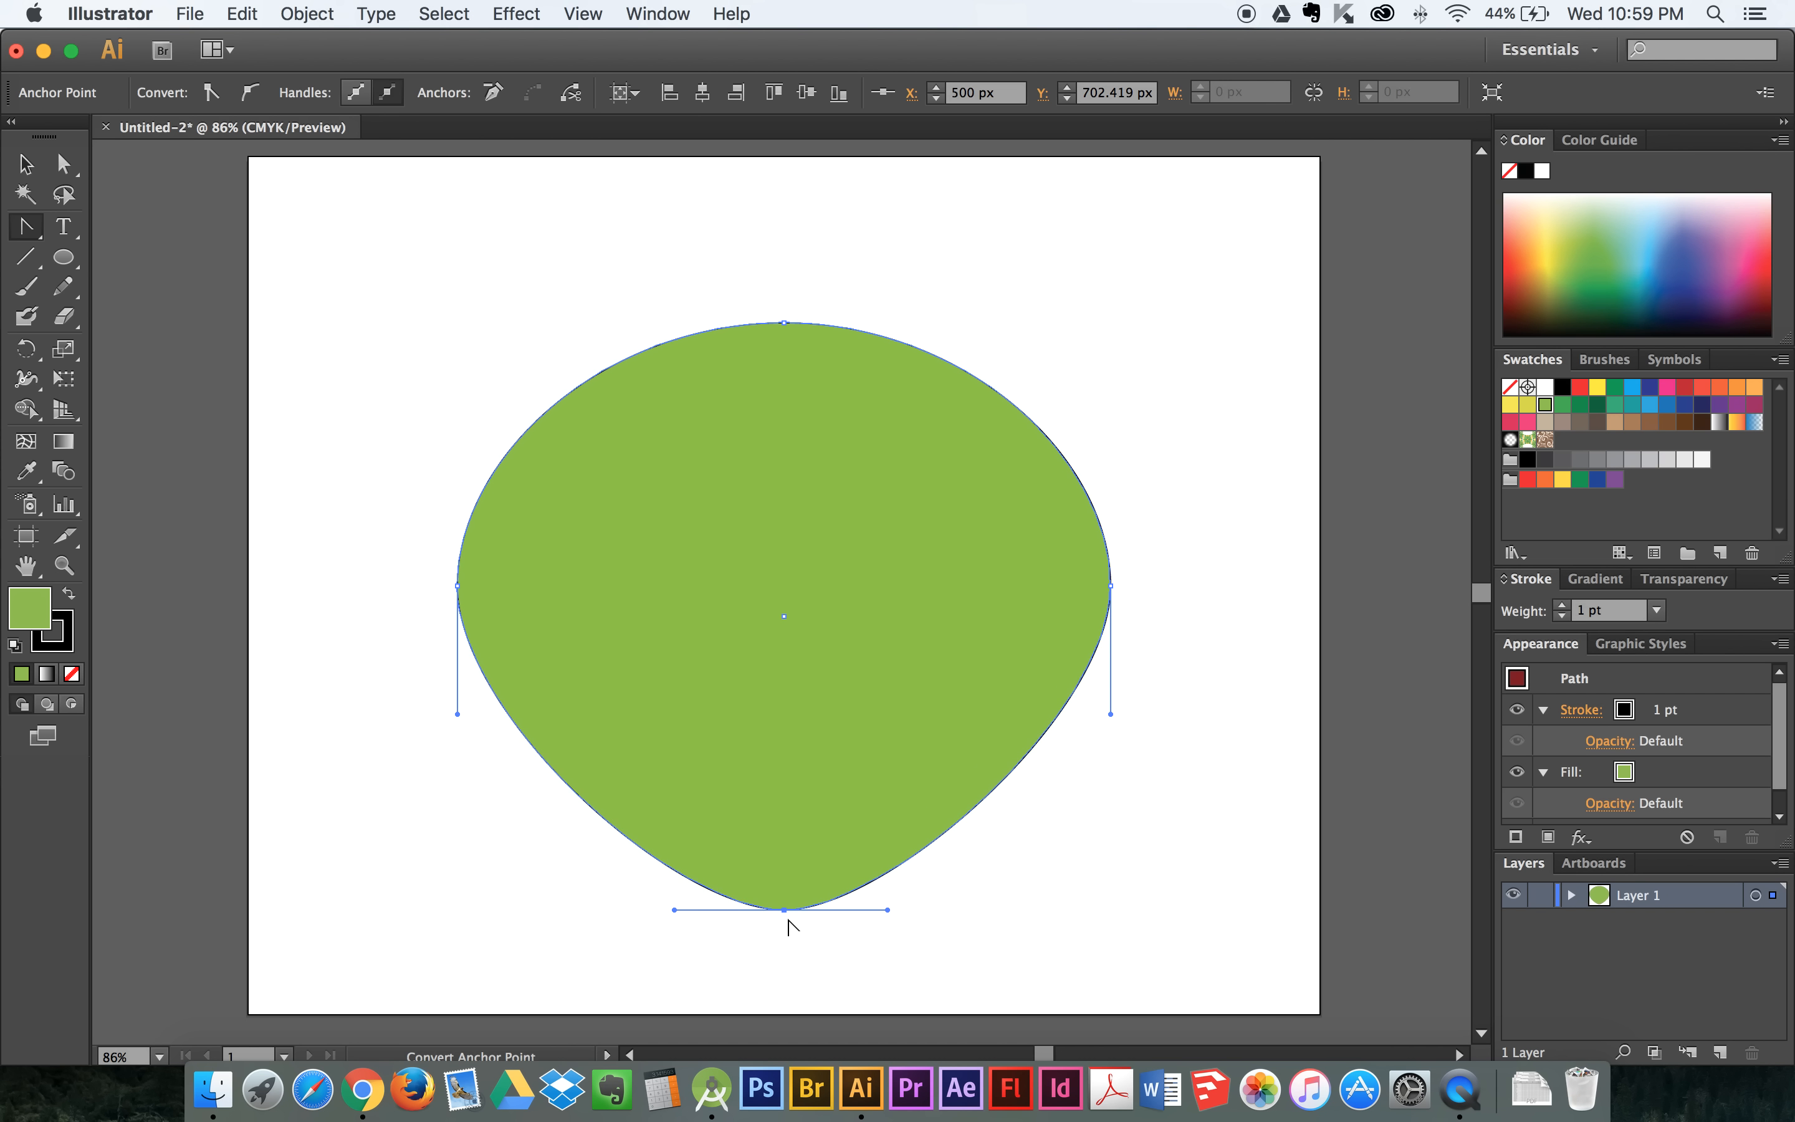
pyautogui.click(784, 909)
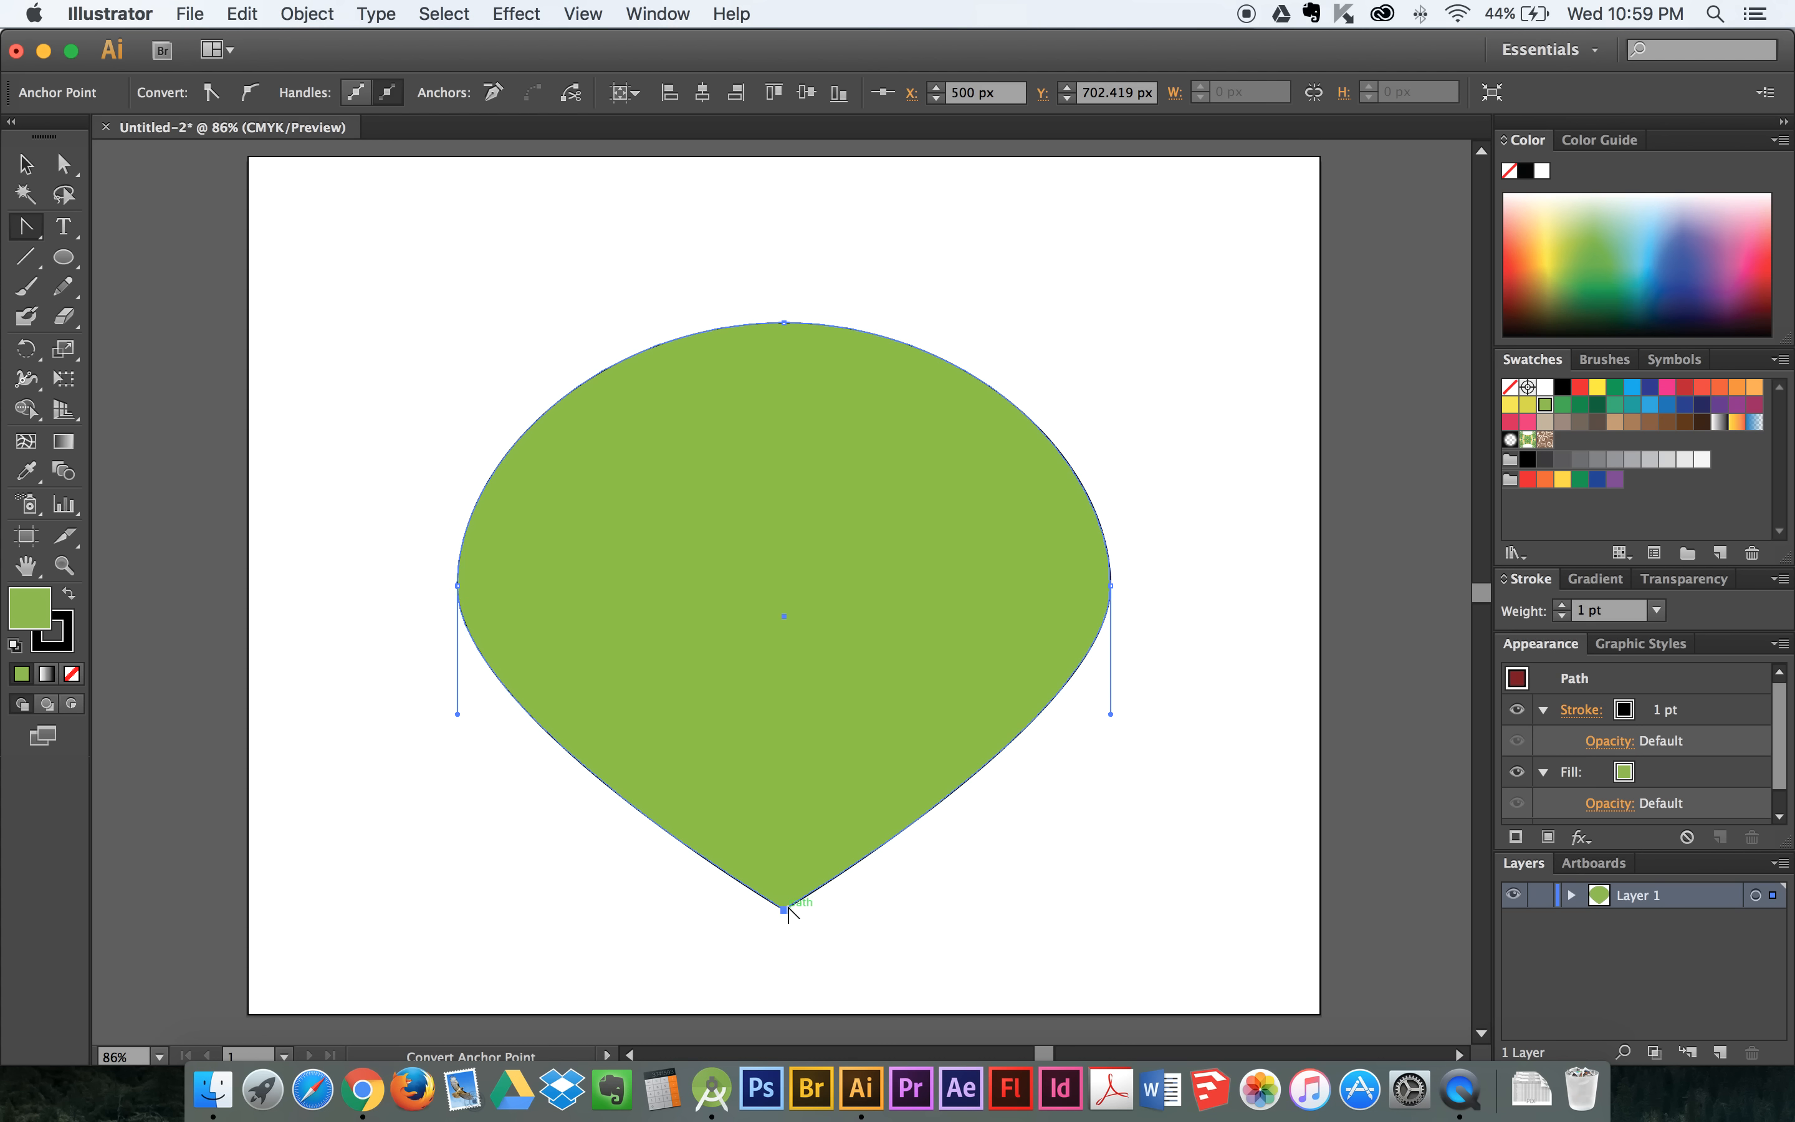
# - Convert the bottom corner back to a smooth point by pulling long horizontal handles out of it to round the tip
pyautogui.scroll(-5, 849, 869)
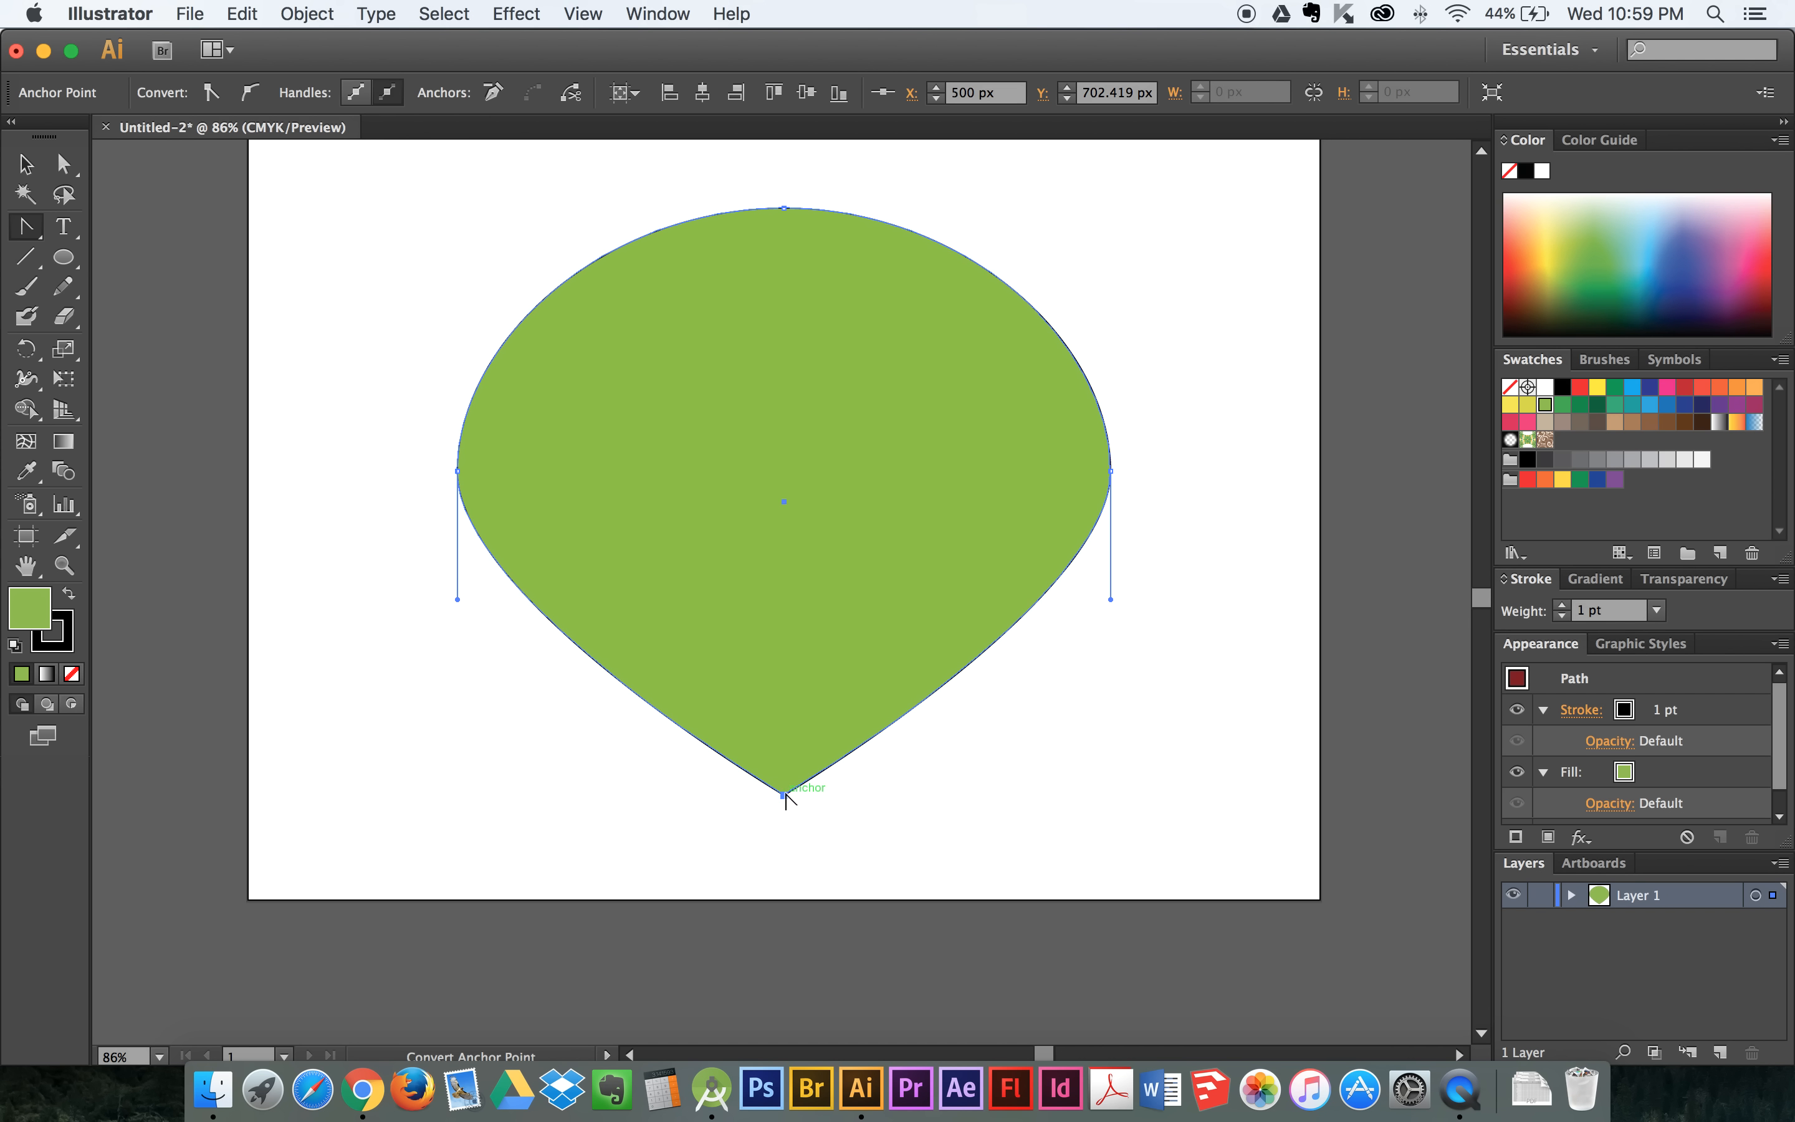
pyautogui.hscroll(-1, 784, 800)
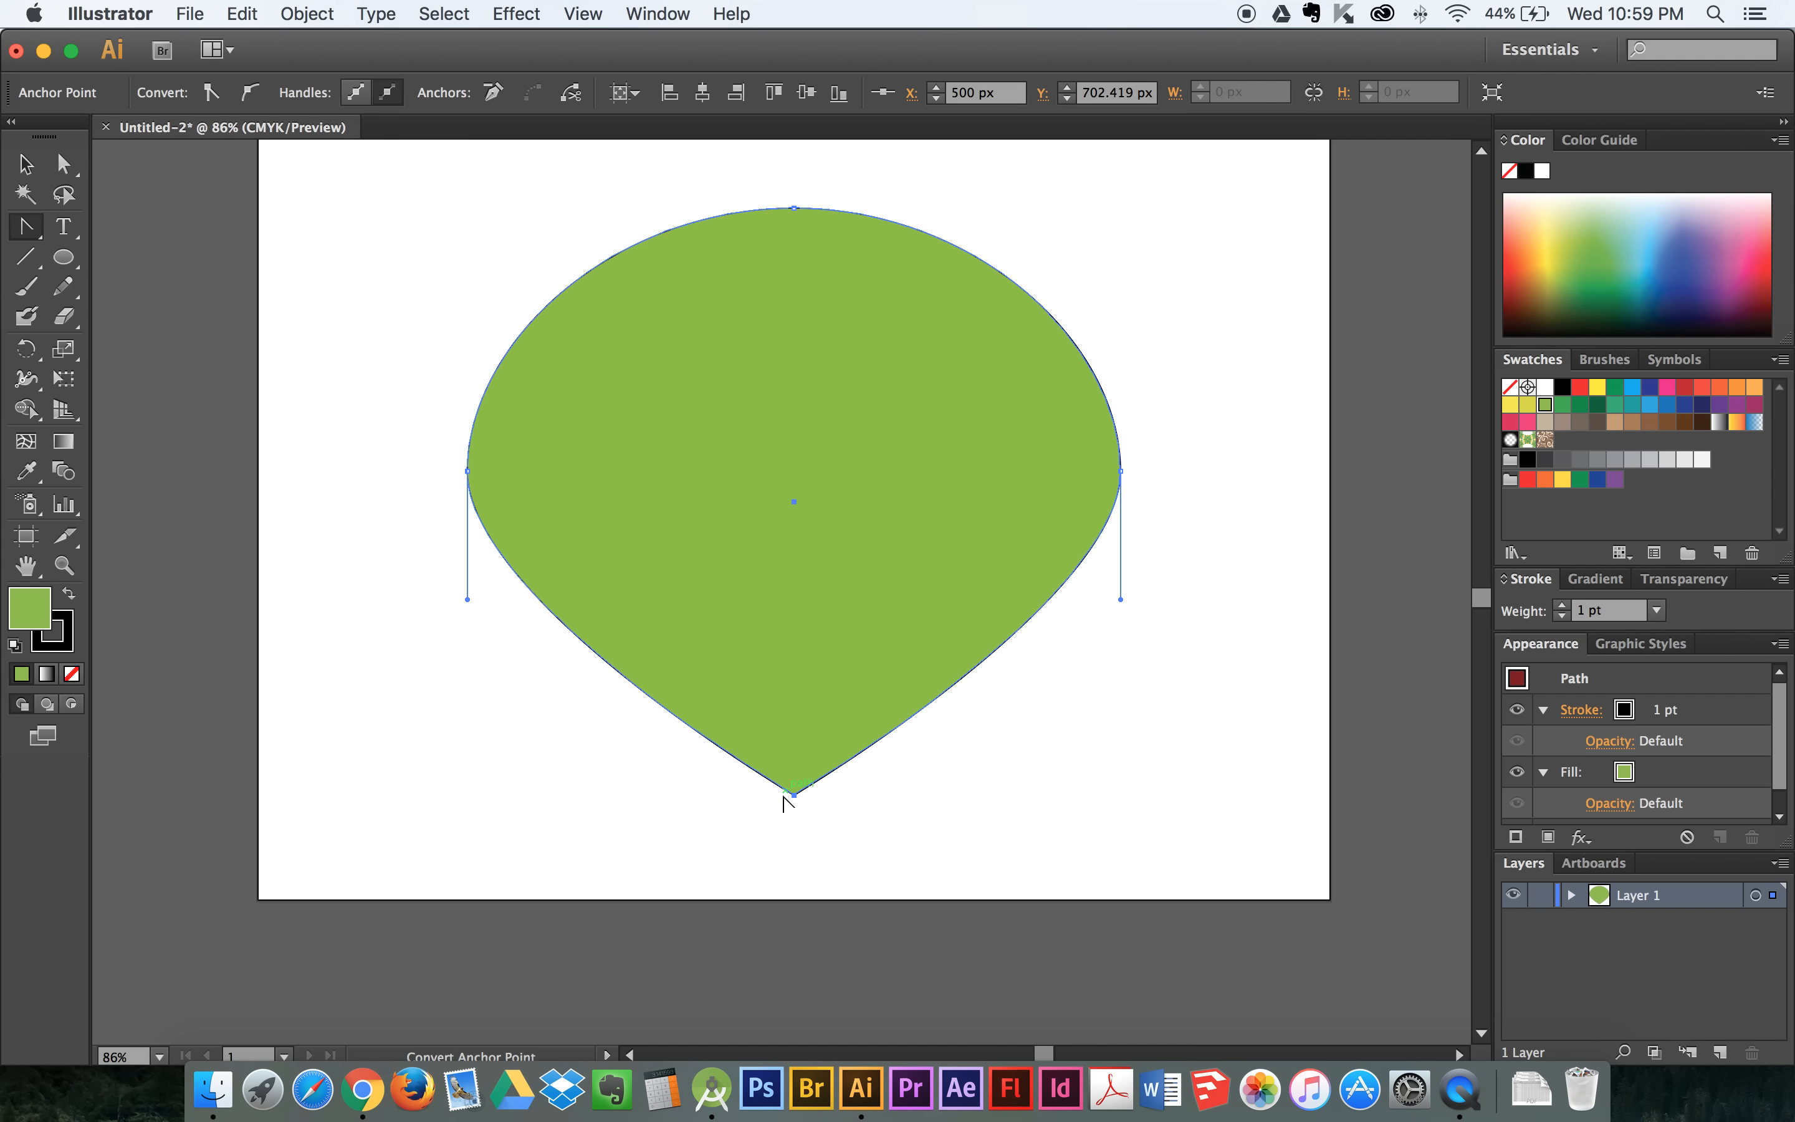
pyautogui.moveTo(807, 795); pyautogui.dragTo(725, 795)
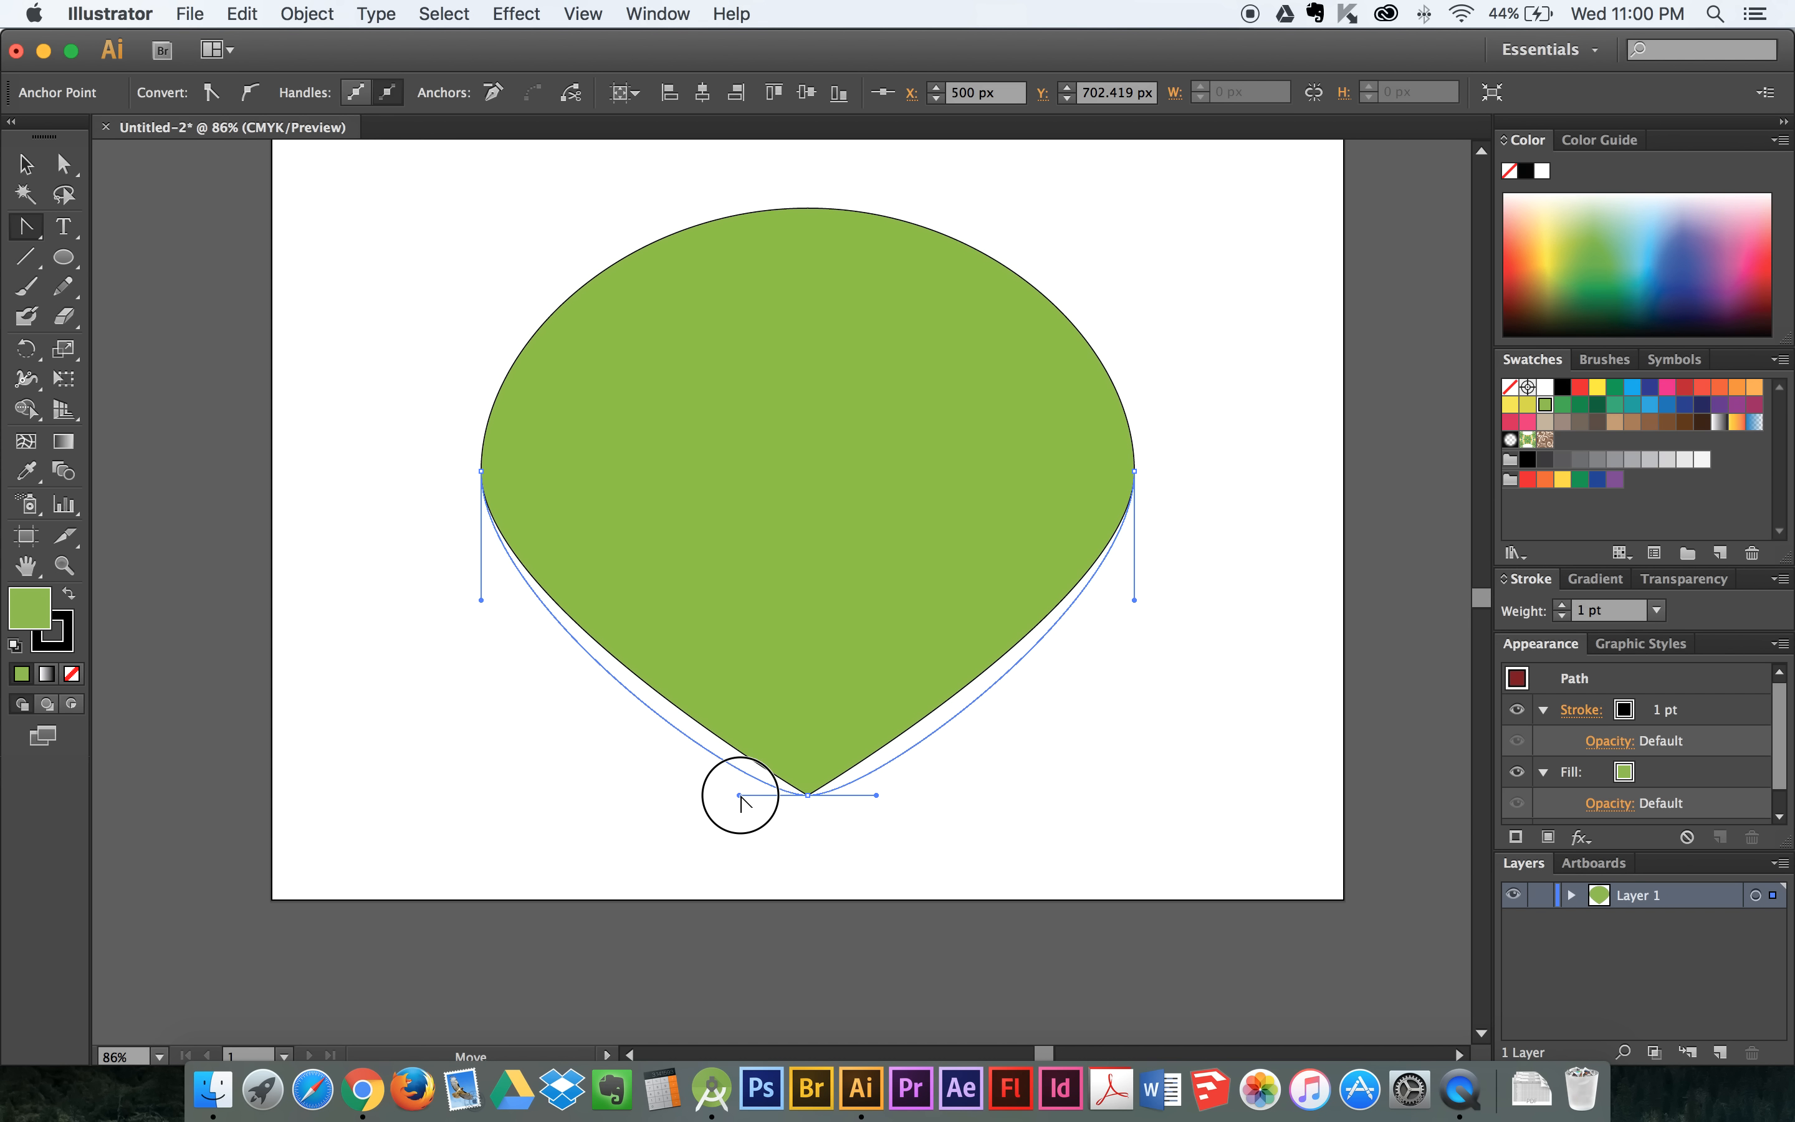
pyautogui.moveTo(718, 798); pyautogui.dragTo(680, 800)
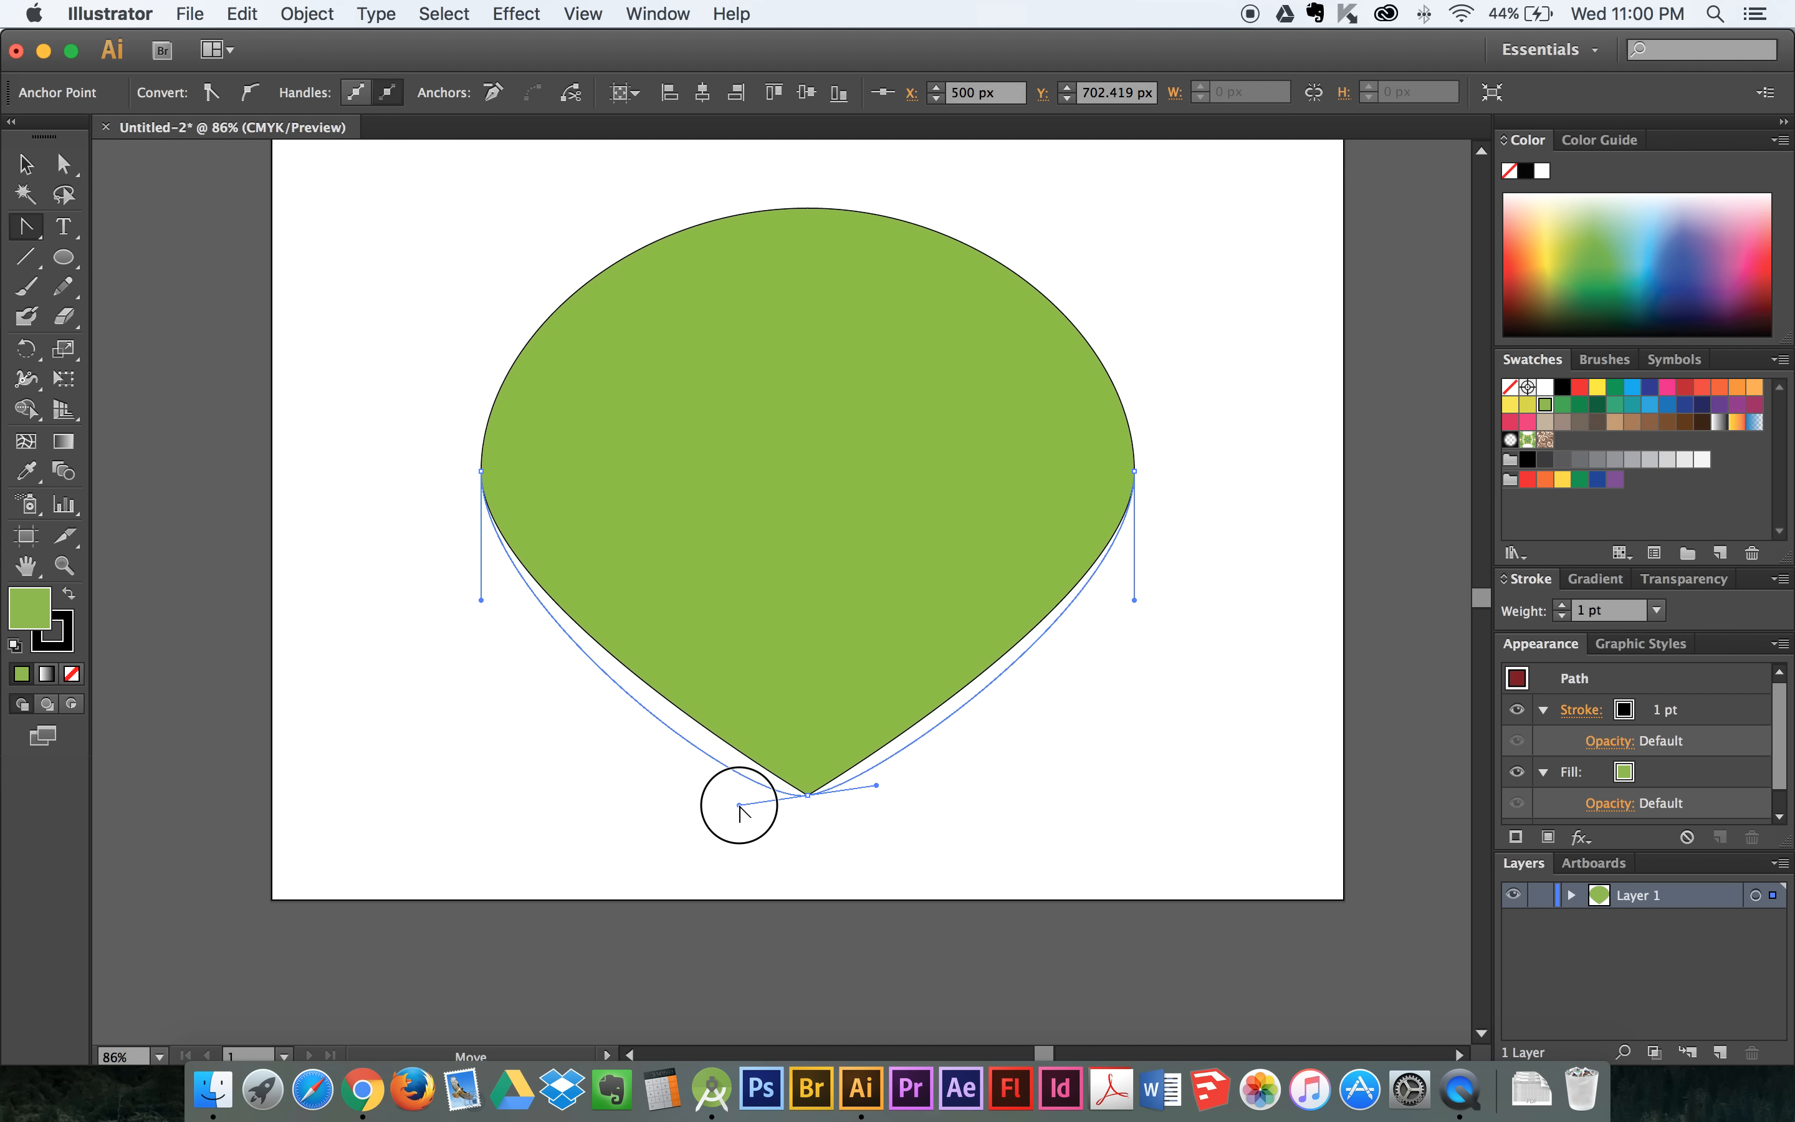
pyautogui.moveTo(740, 807)
pyautogui.mouseDown()
pyautogui.moveTo(620, 806)
pyautogui.moveTo(769, 801)
pyautogui.moveTo(726, 804)
pyautogui.mouseUp()
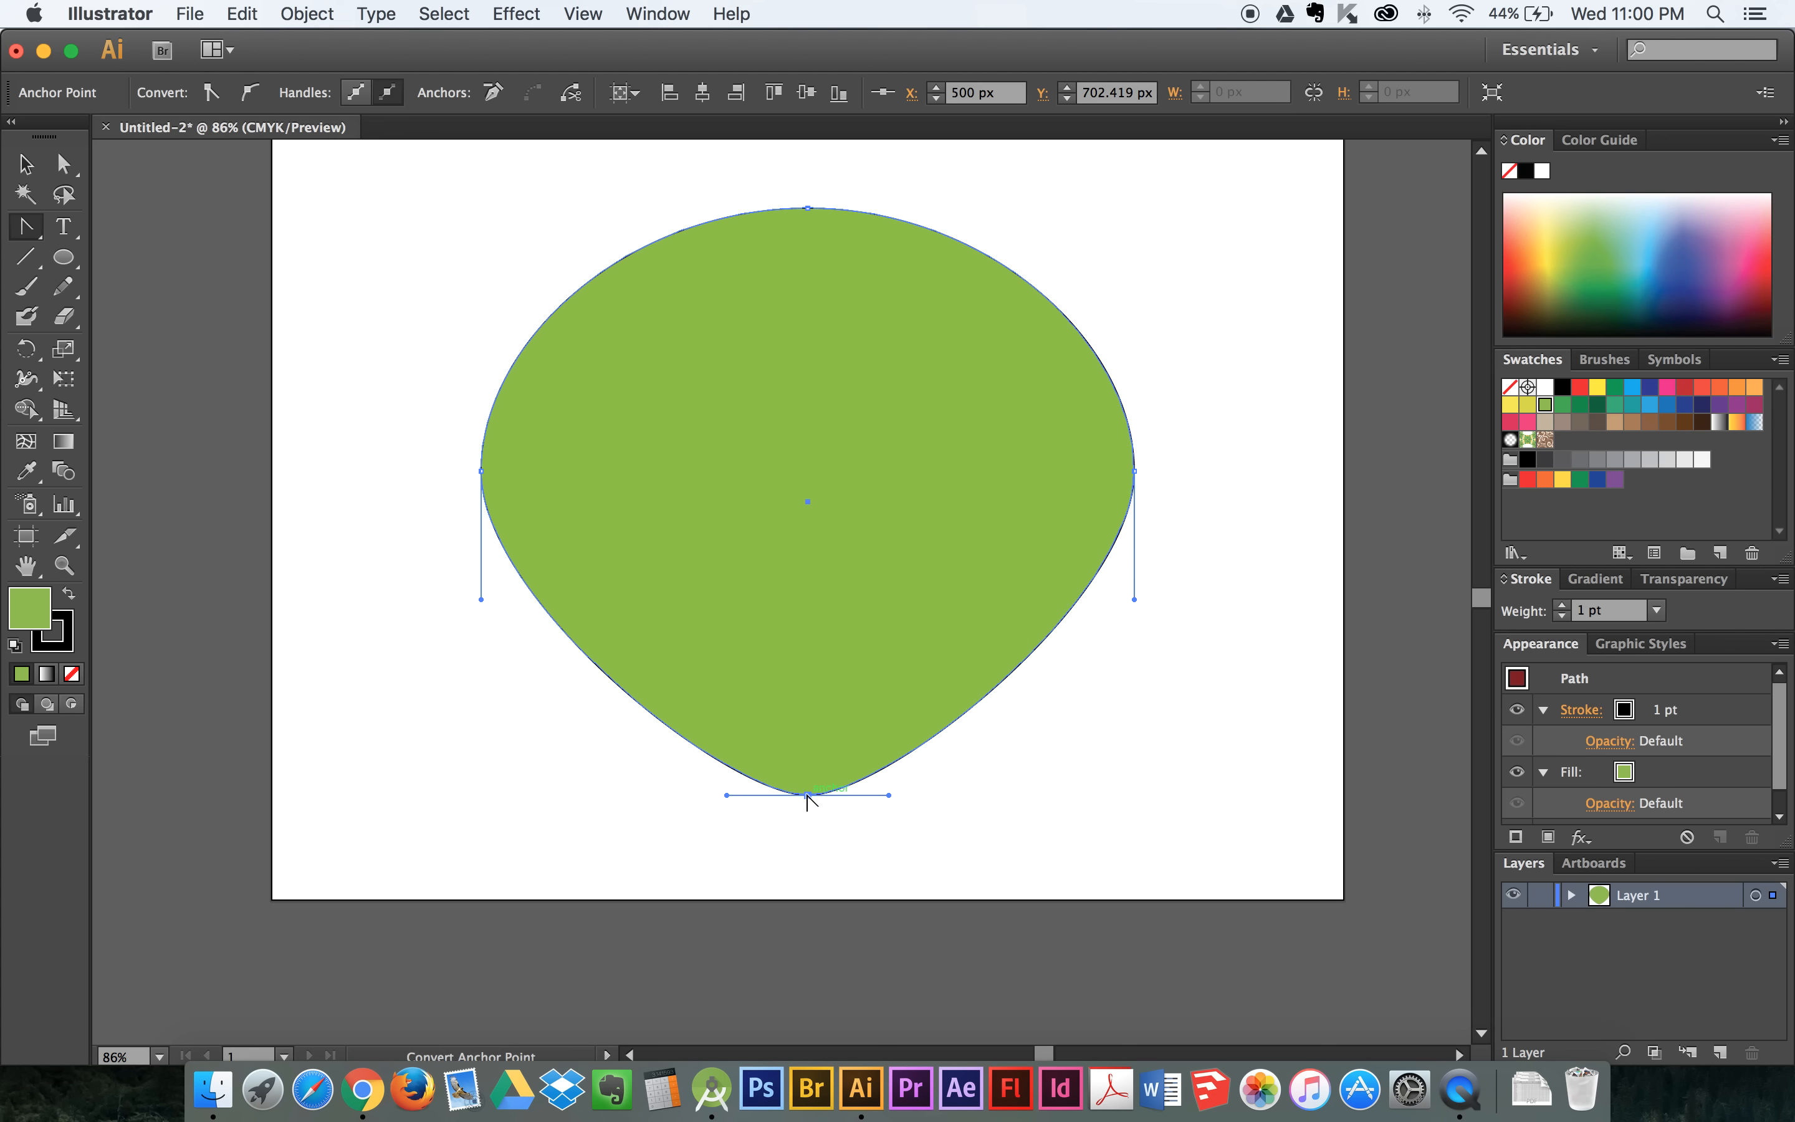
pyautogui.moveTo(807, 795); pyautogui.dragTo(643, 803)
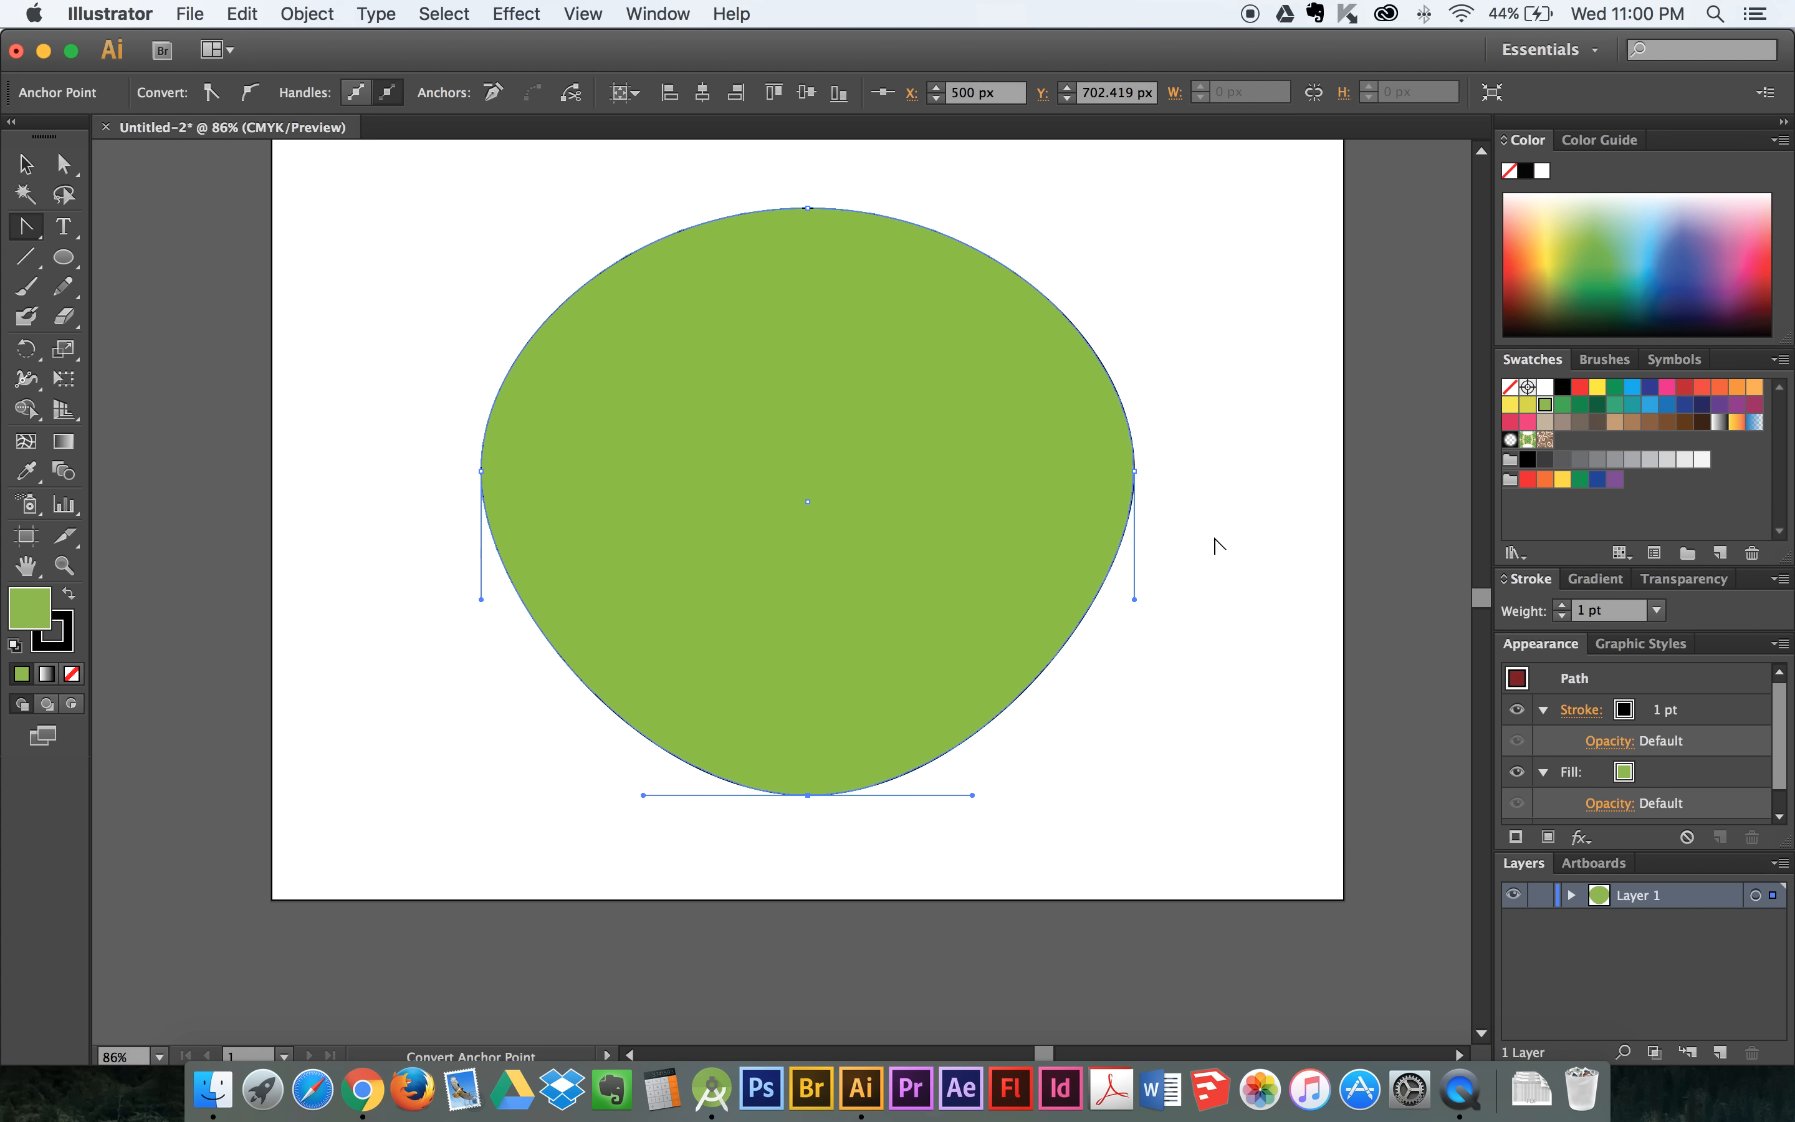
# - Select the whole green shape with the Selection tool and increase its stroke weight to 10 pt
pyautogui.click(26, 164)
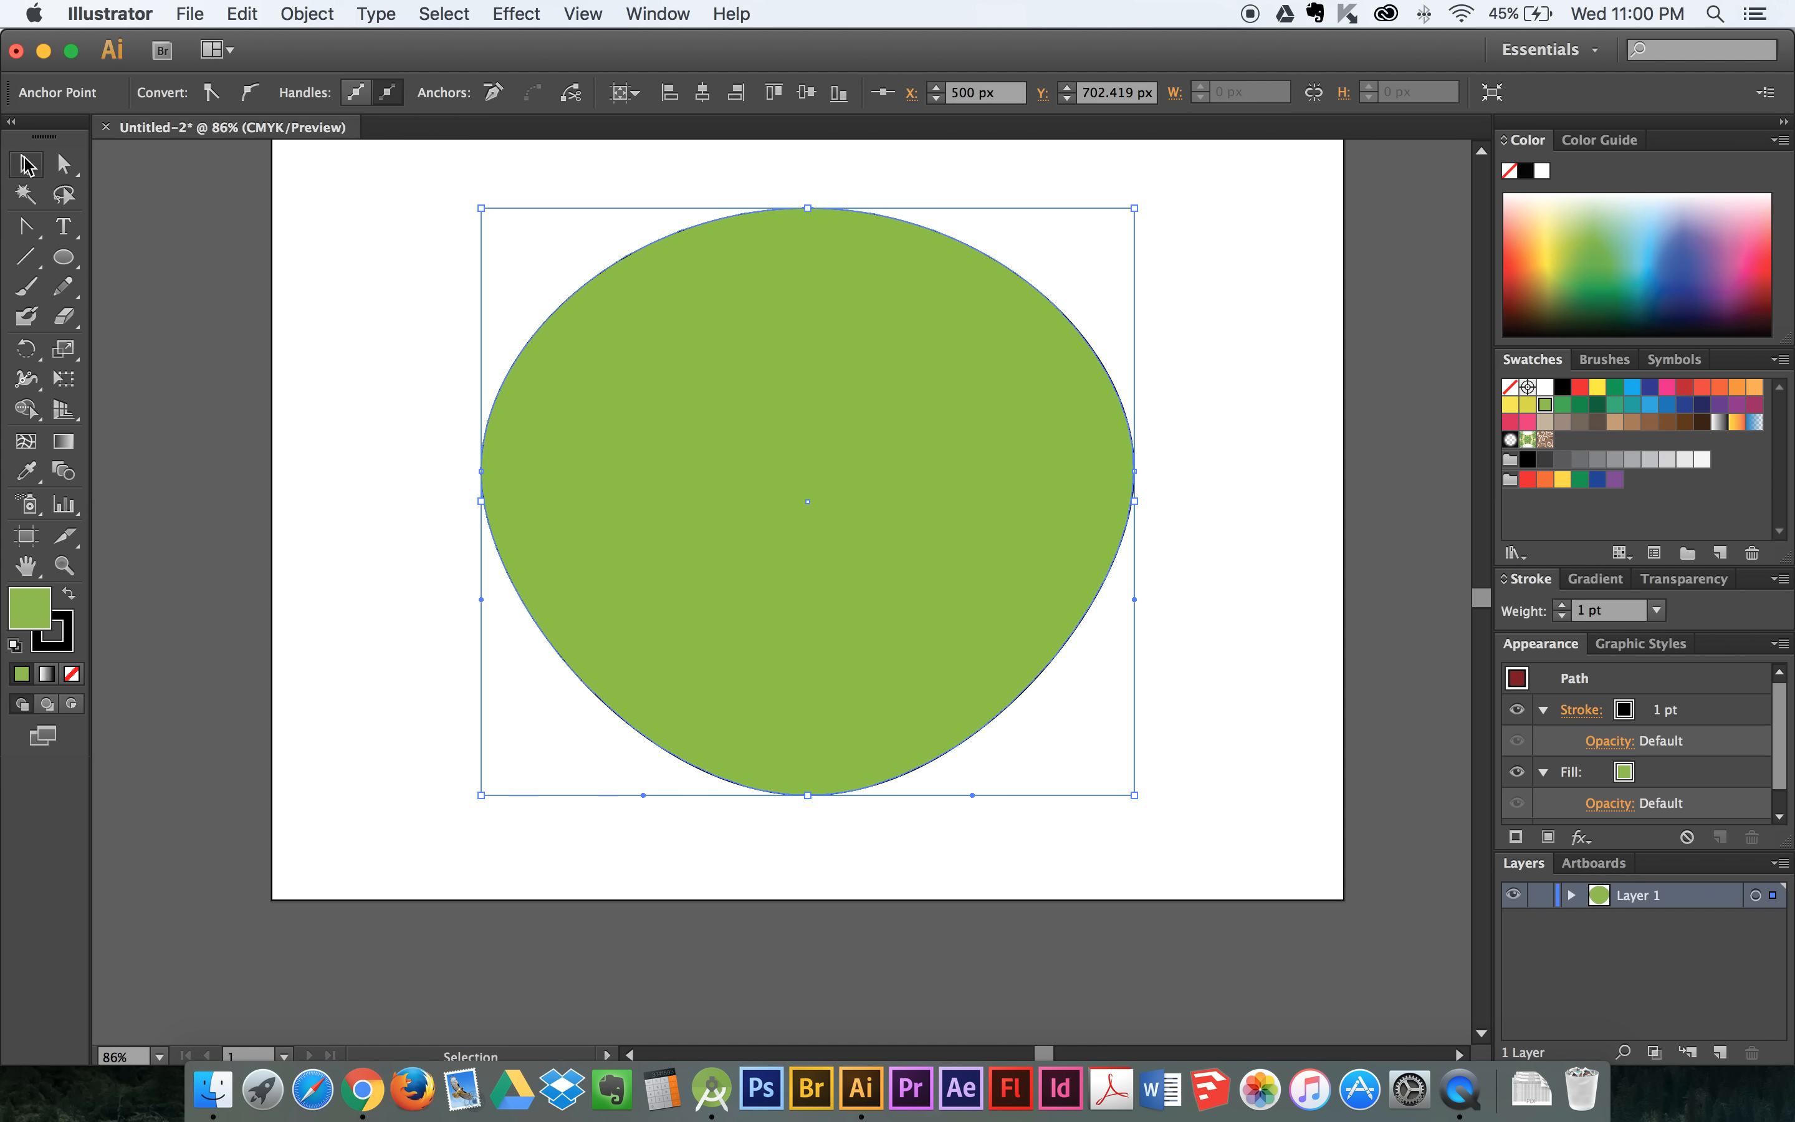
pyautogui.click(699, 342)
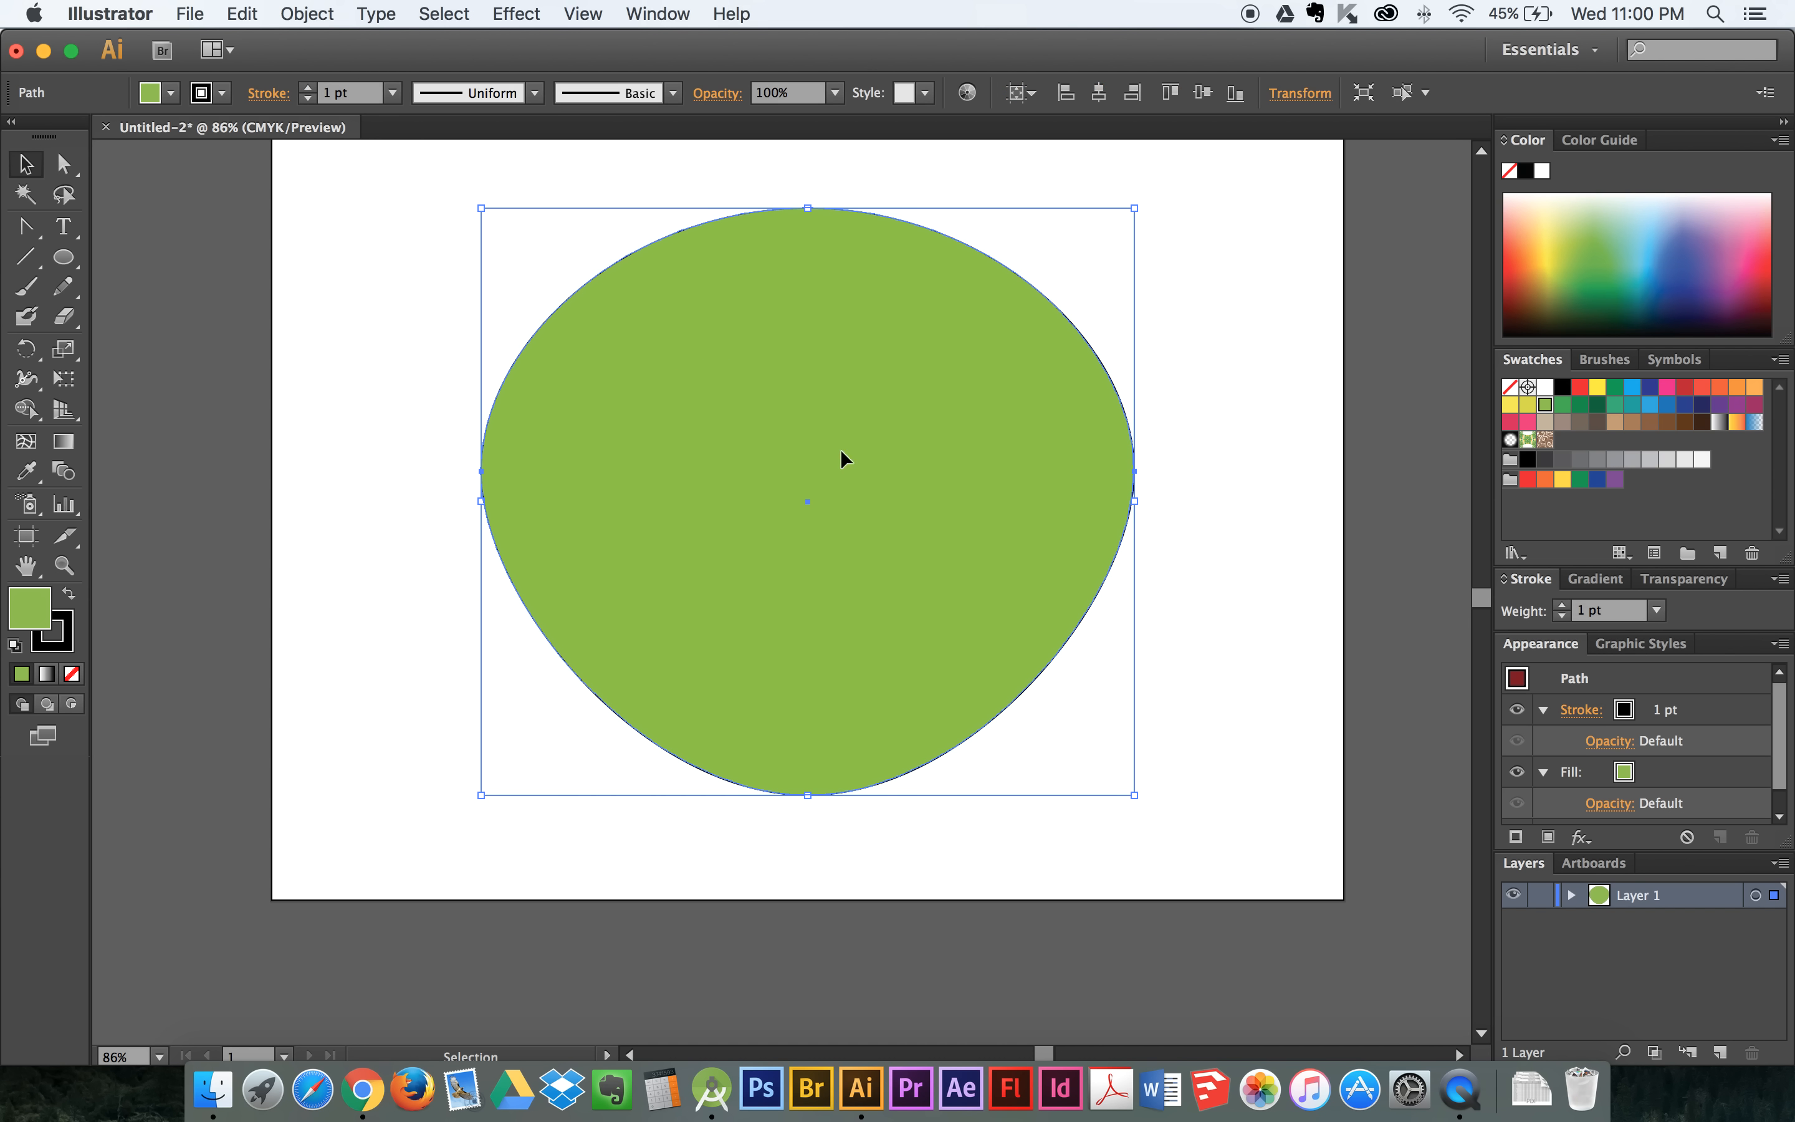
pyautogui.click(312, 87)
pyautogui.click(312, 86)
pyautogui.click(312, 87)
pyautogui.click(308, 87)
pyautogui.click(309, 87)
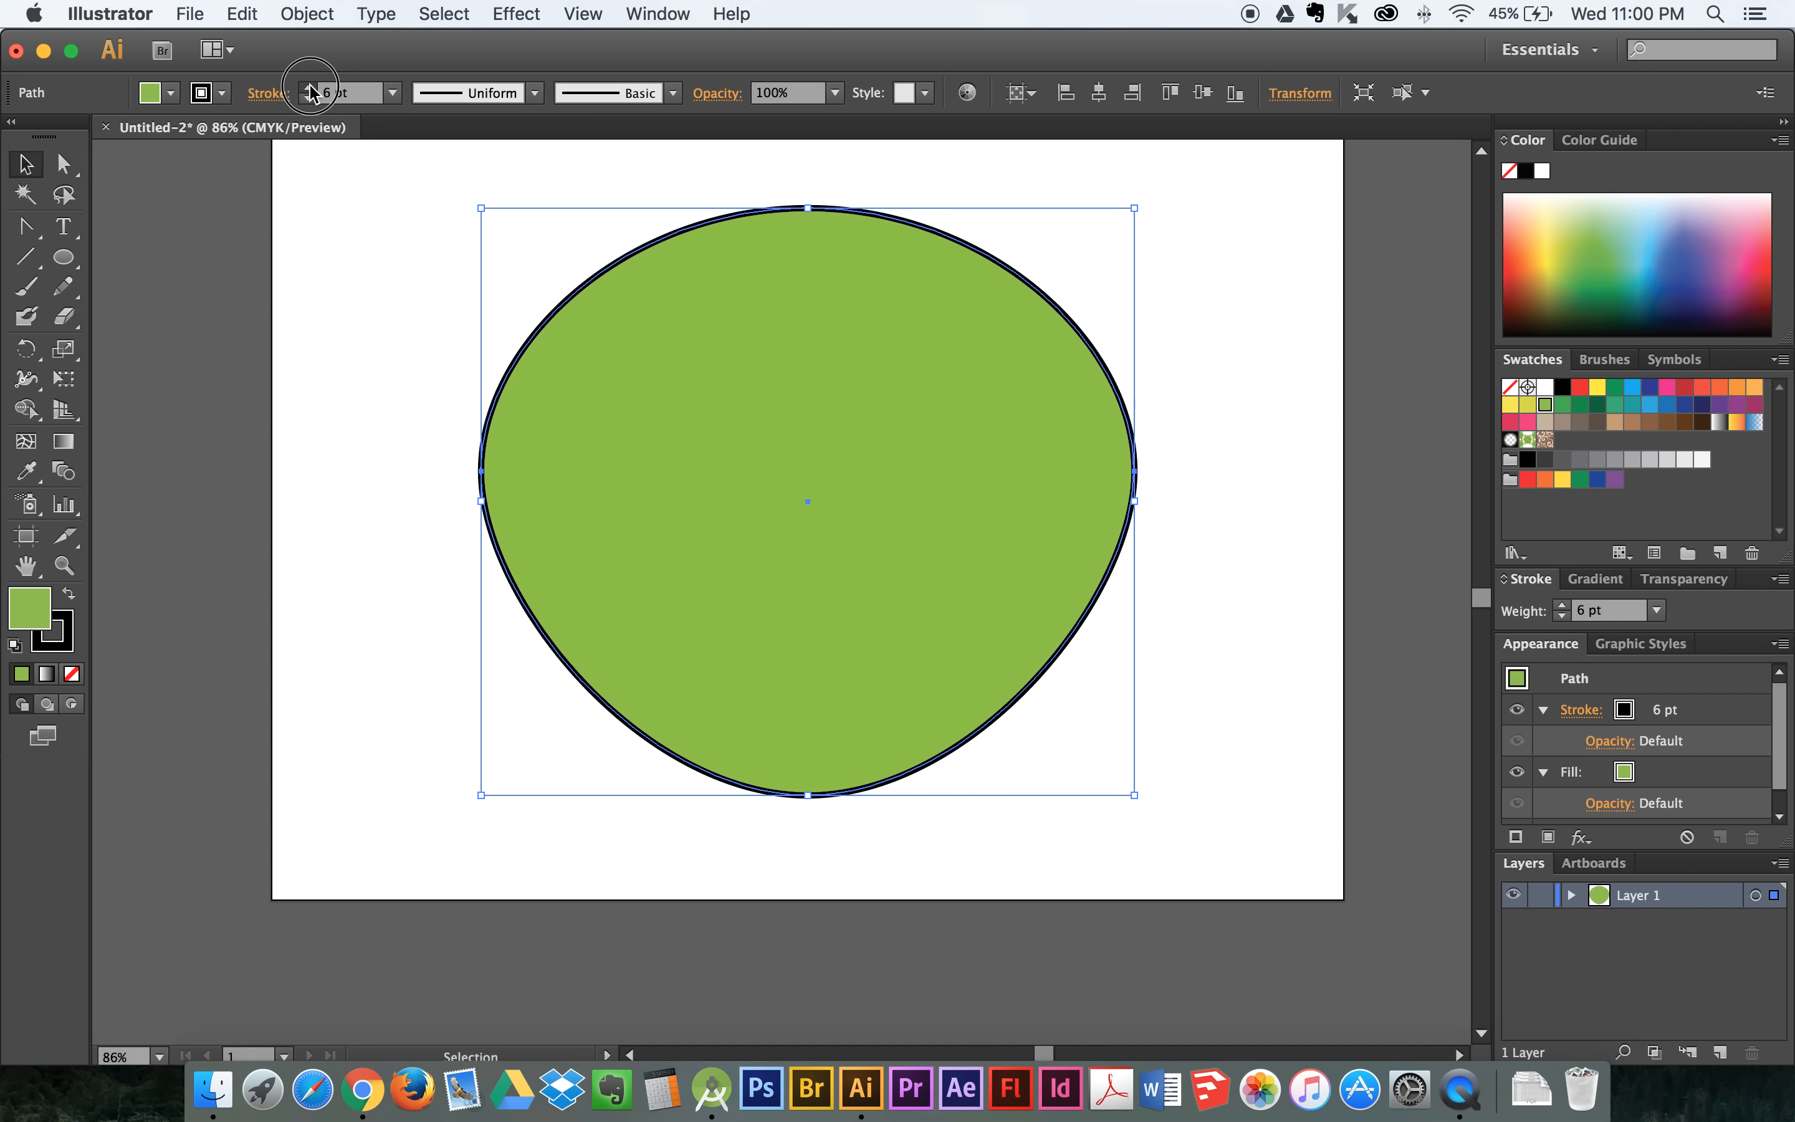
pyautogui.click(308, 87)
pyautogui.click(308, 87)
pyautogui.click(308, 87)
pyautogui.click(309, 87)
pyautogui.click(308, 87)
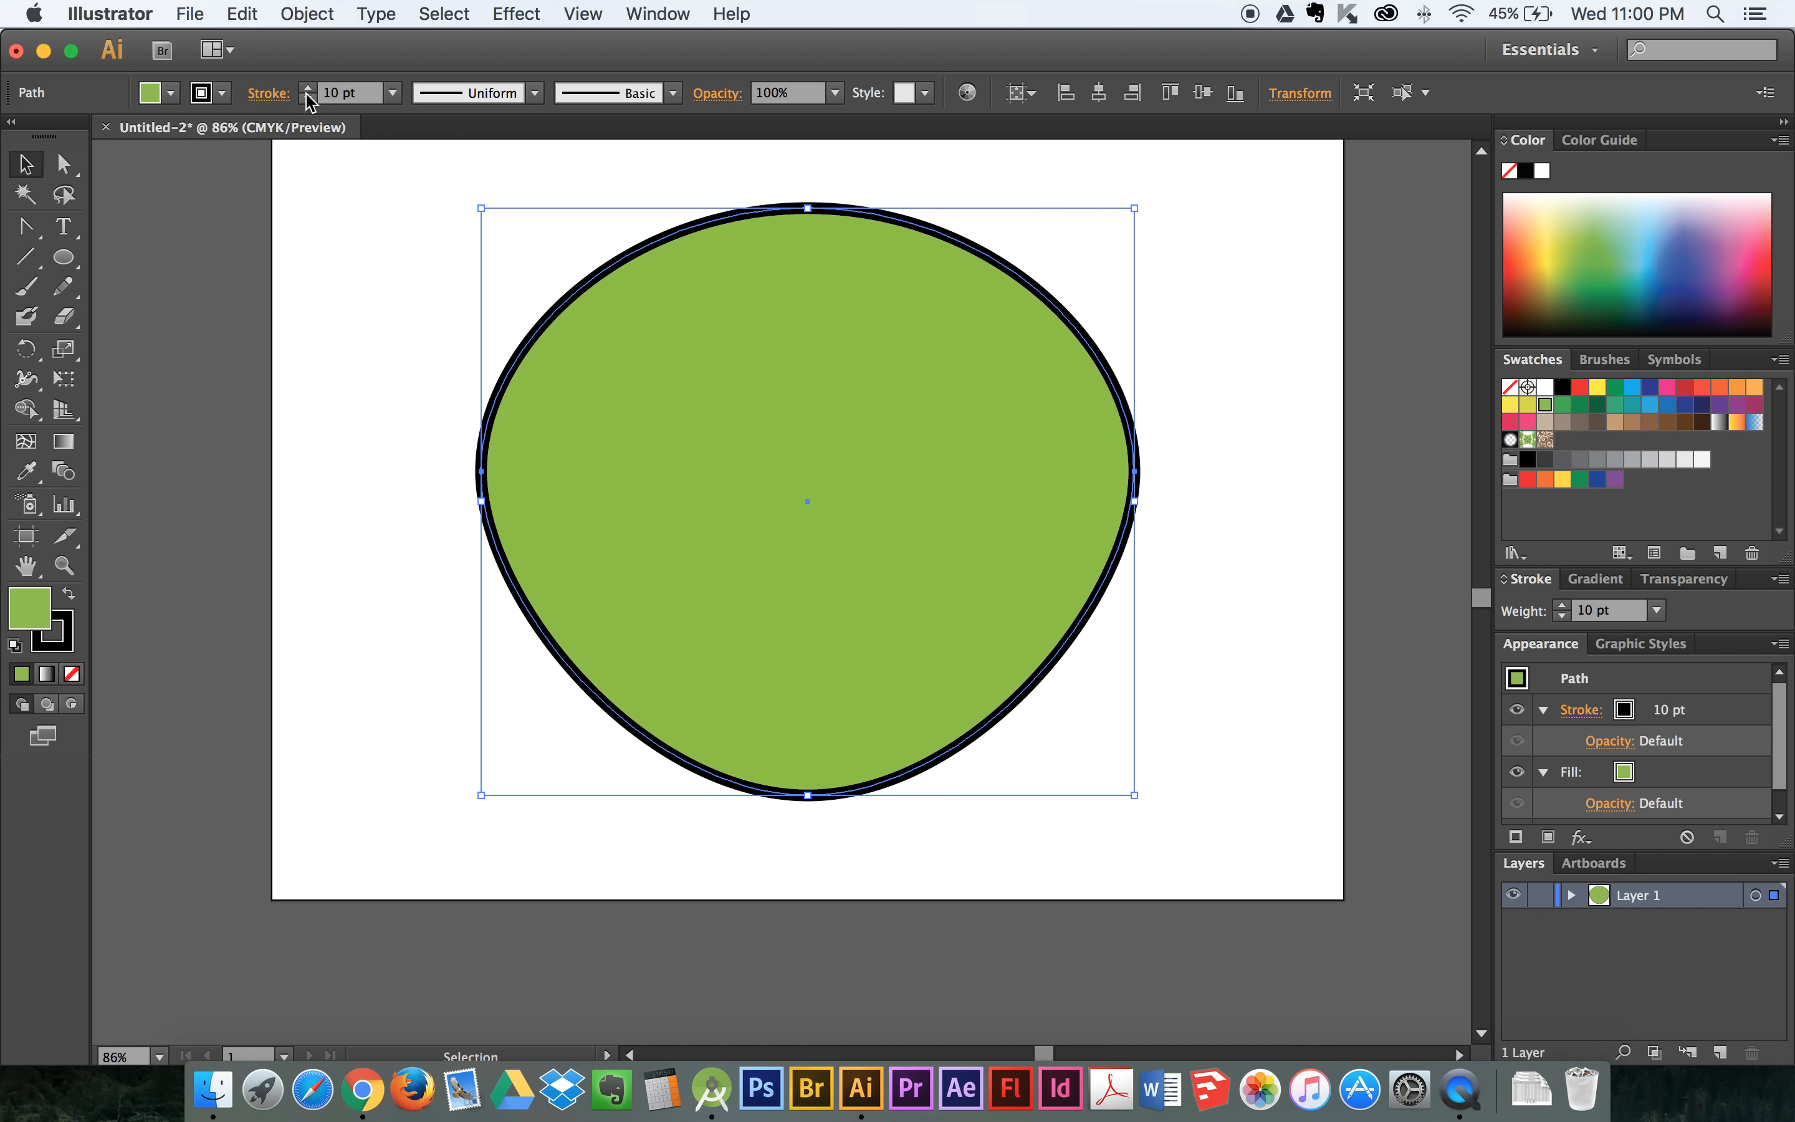
# - Deselect the green shape and draw a wide, flat ellipse across its middle with the Ellipse tool
pyautogui.click(308, 98)
pyautogui.click(340, 164)
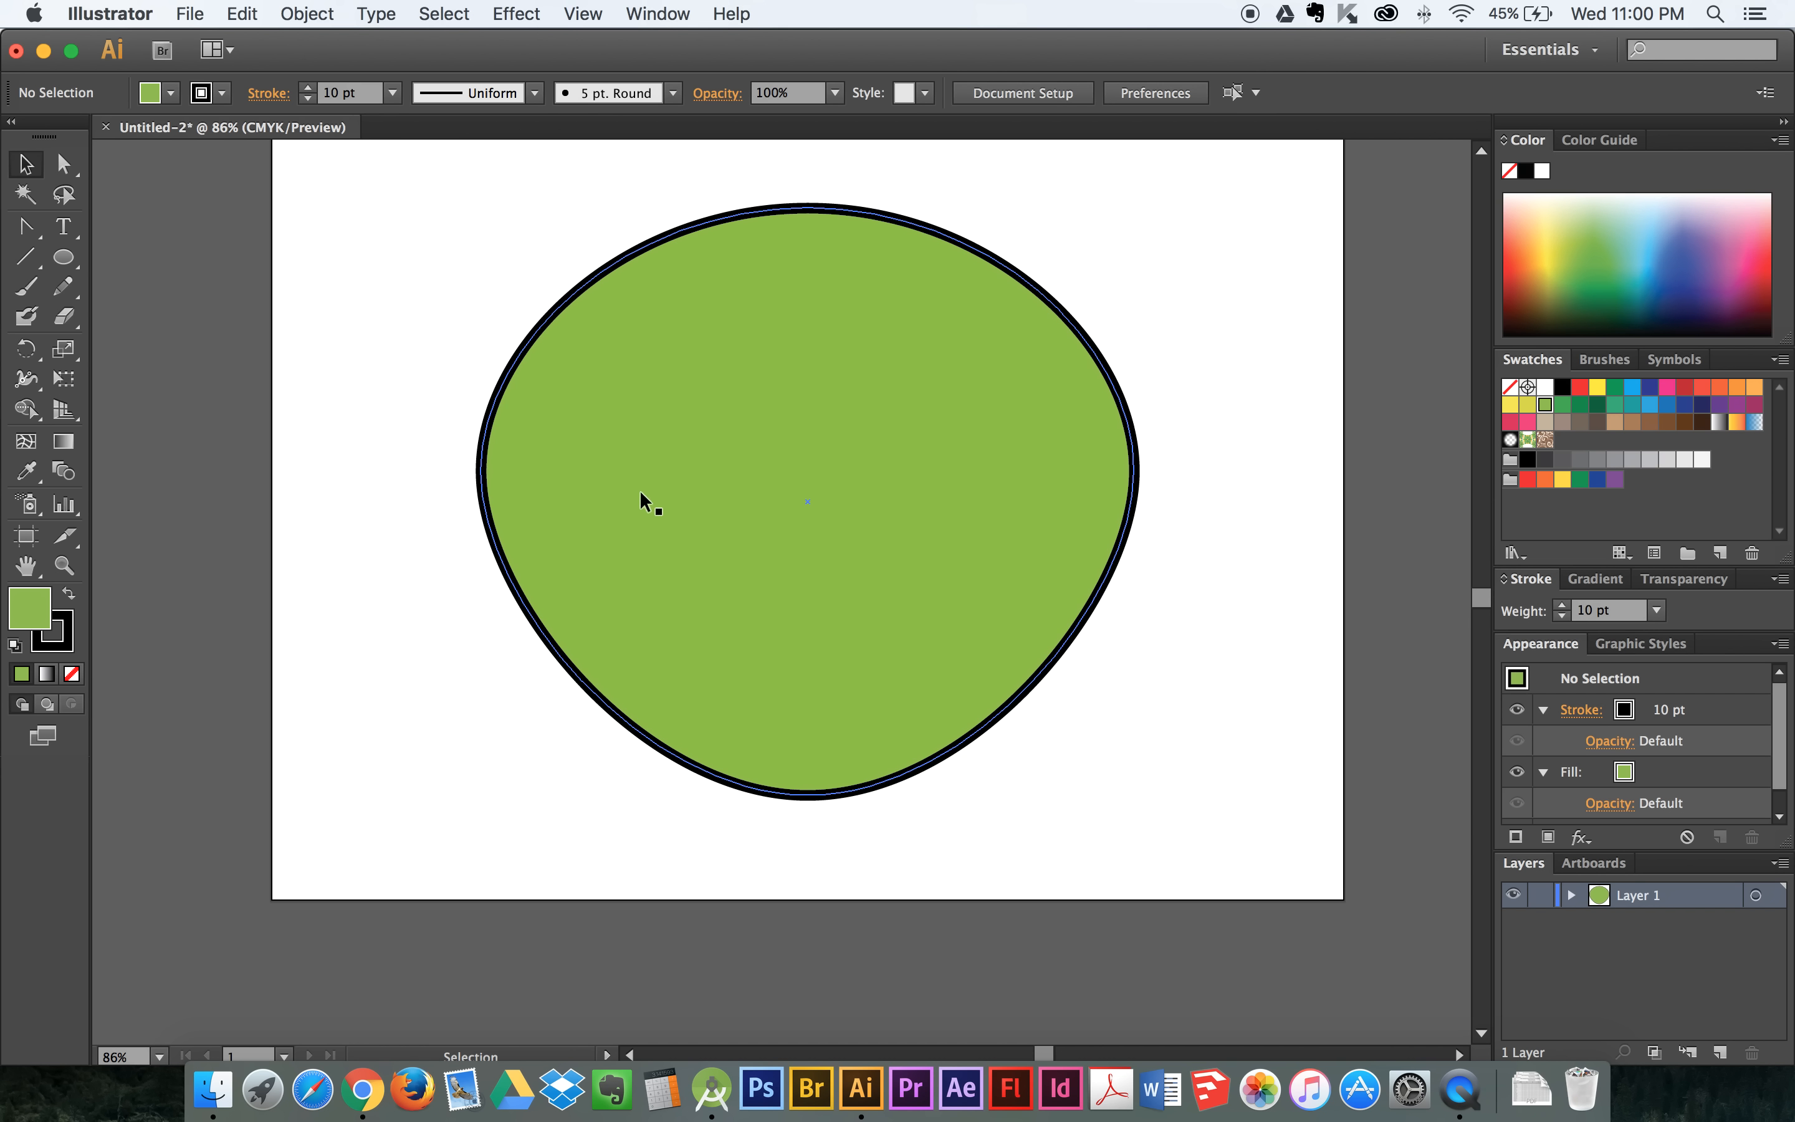
pyautogui.click(63, 260)
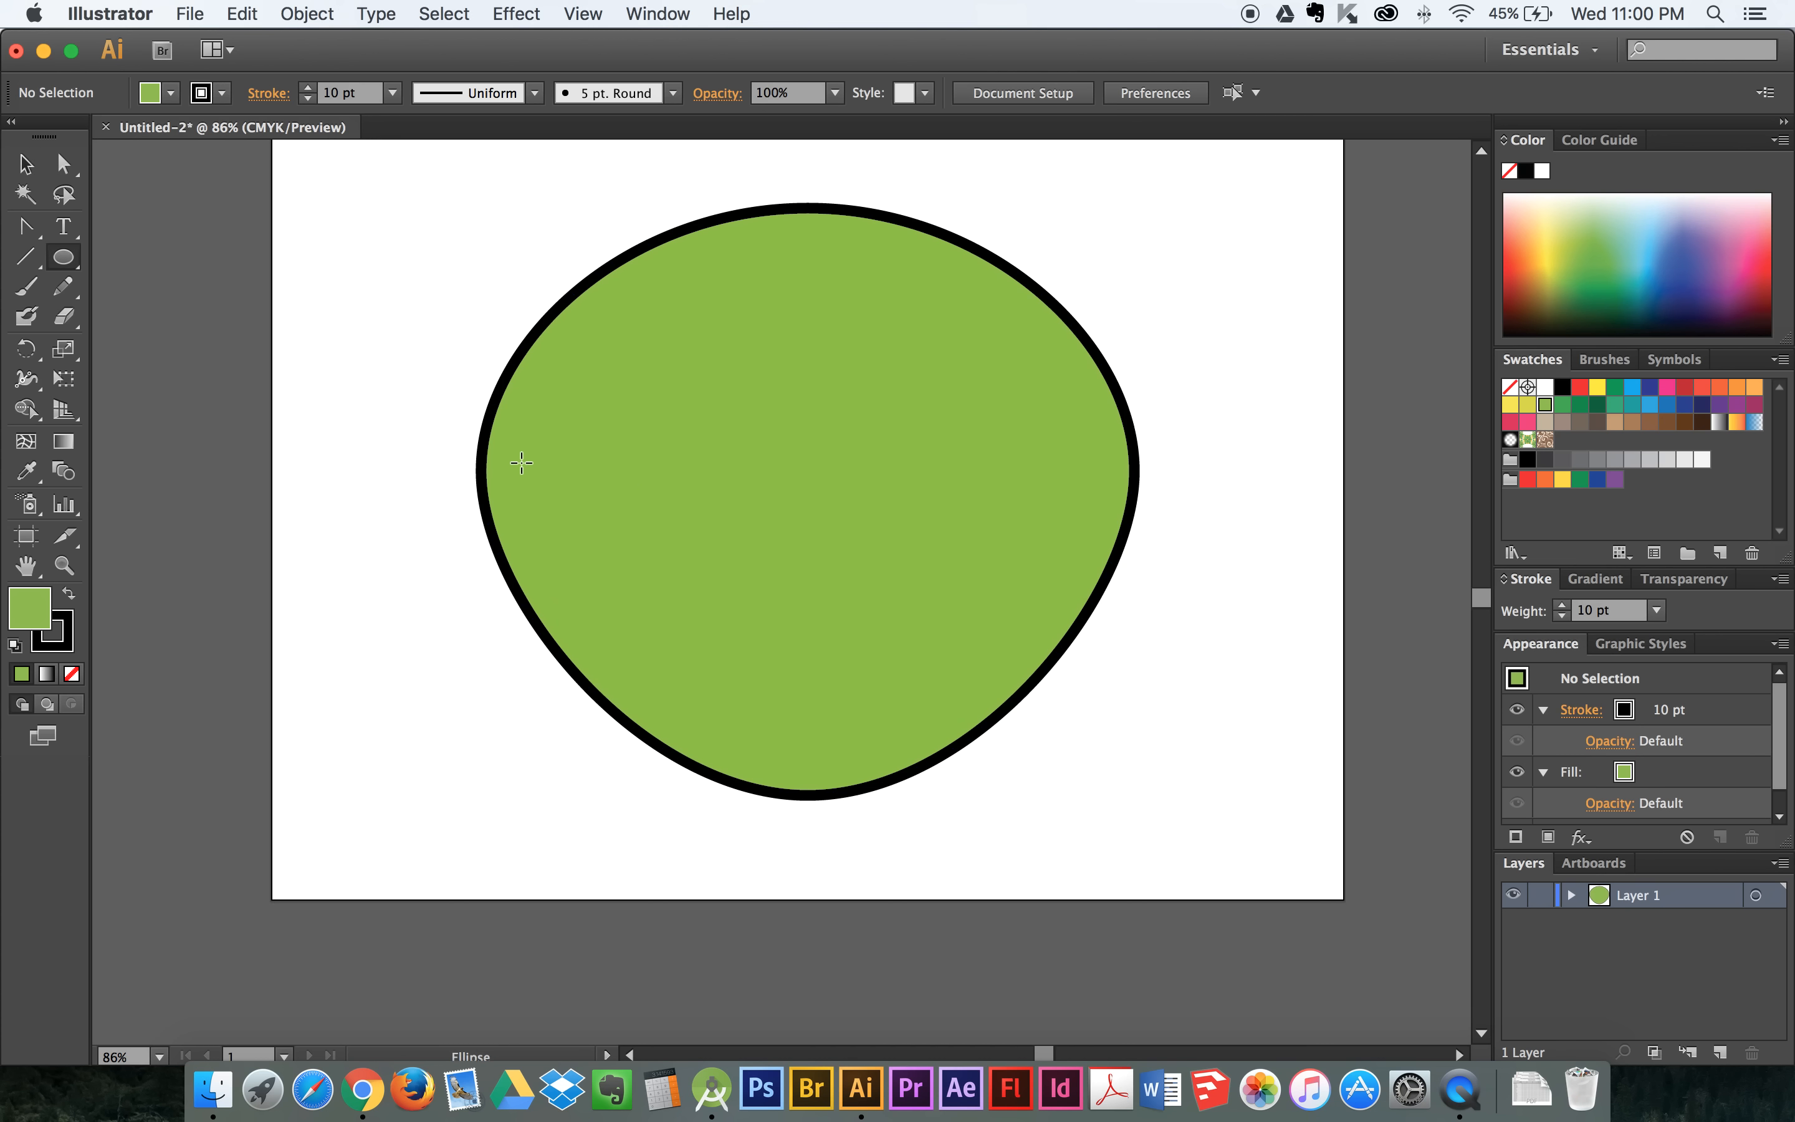
pyautogui.moveTo(522, 463); pyautogui.dragTo(1094, 547)
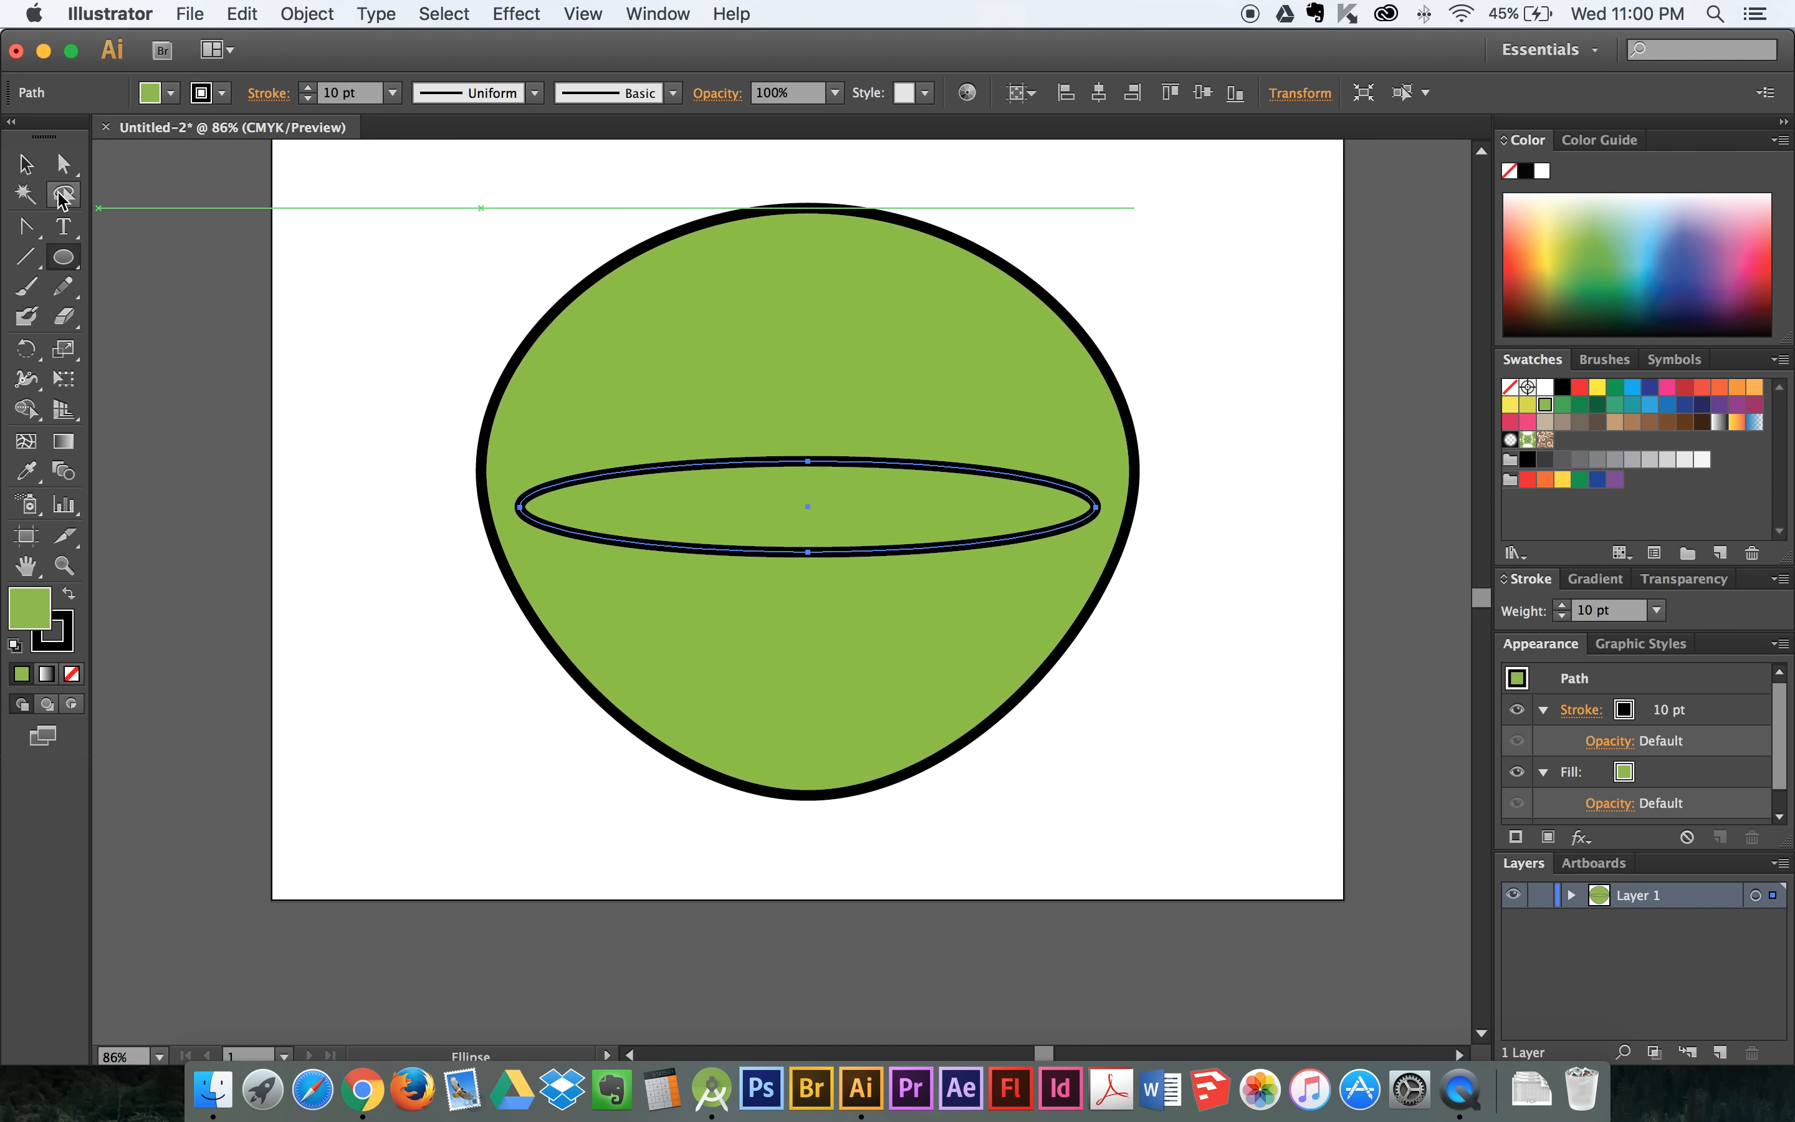
# - Select the flat ellipse together with the green shape and align them to their horizontal centres
pyautogui.click(28, 167)
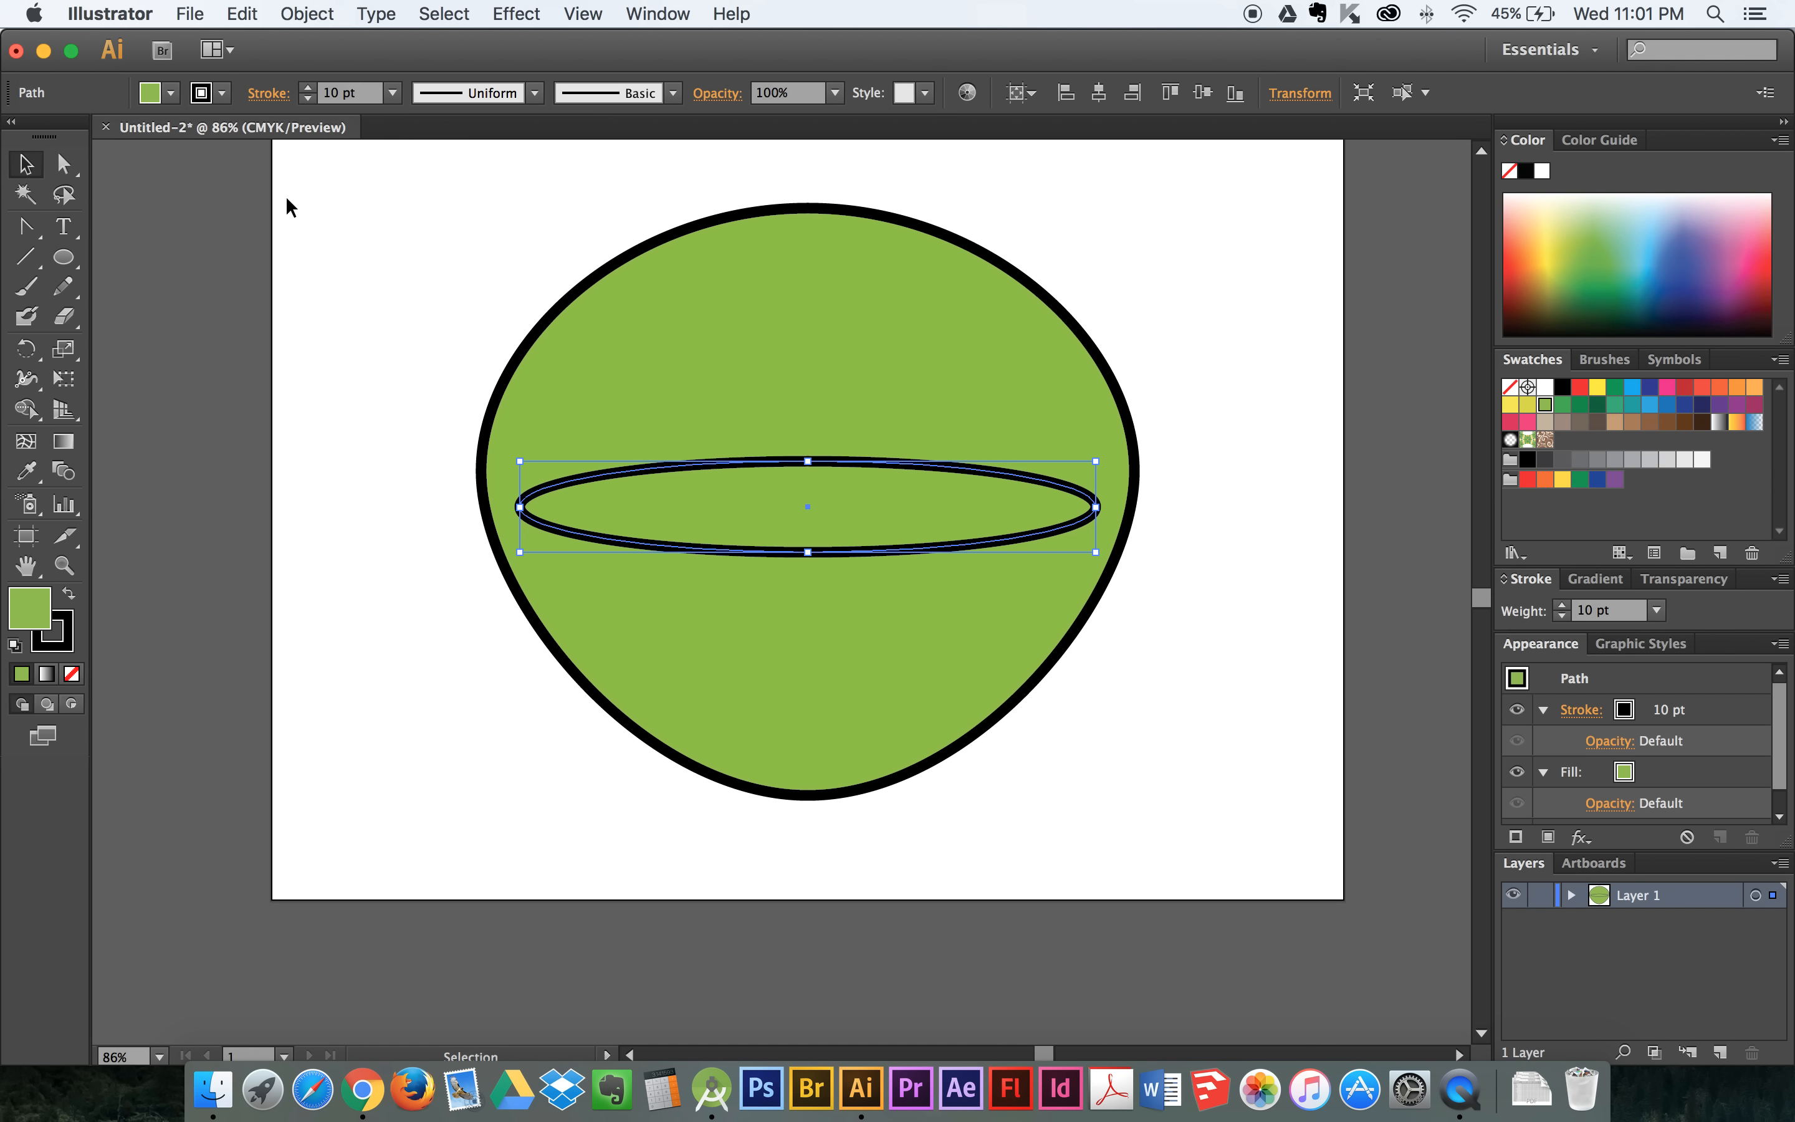
pyautogui.moveTo(382, 265); pyautogui.dragTo(666, 620)
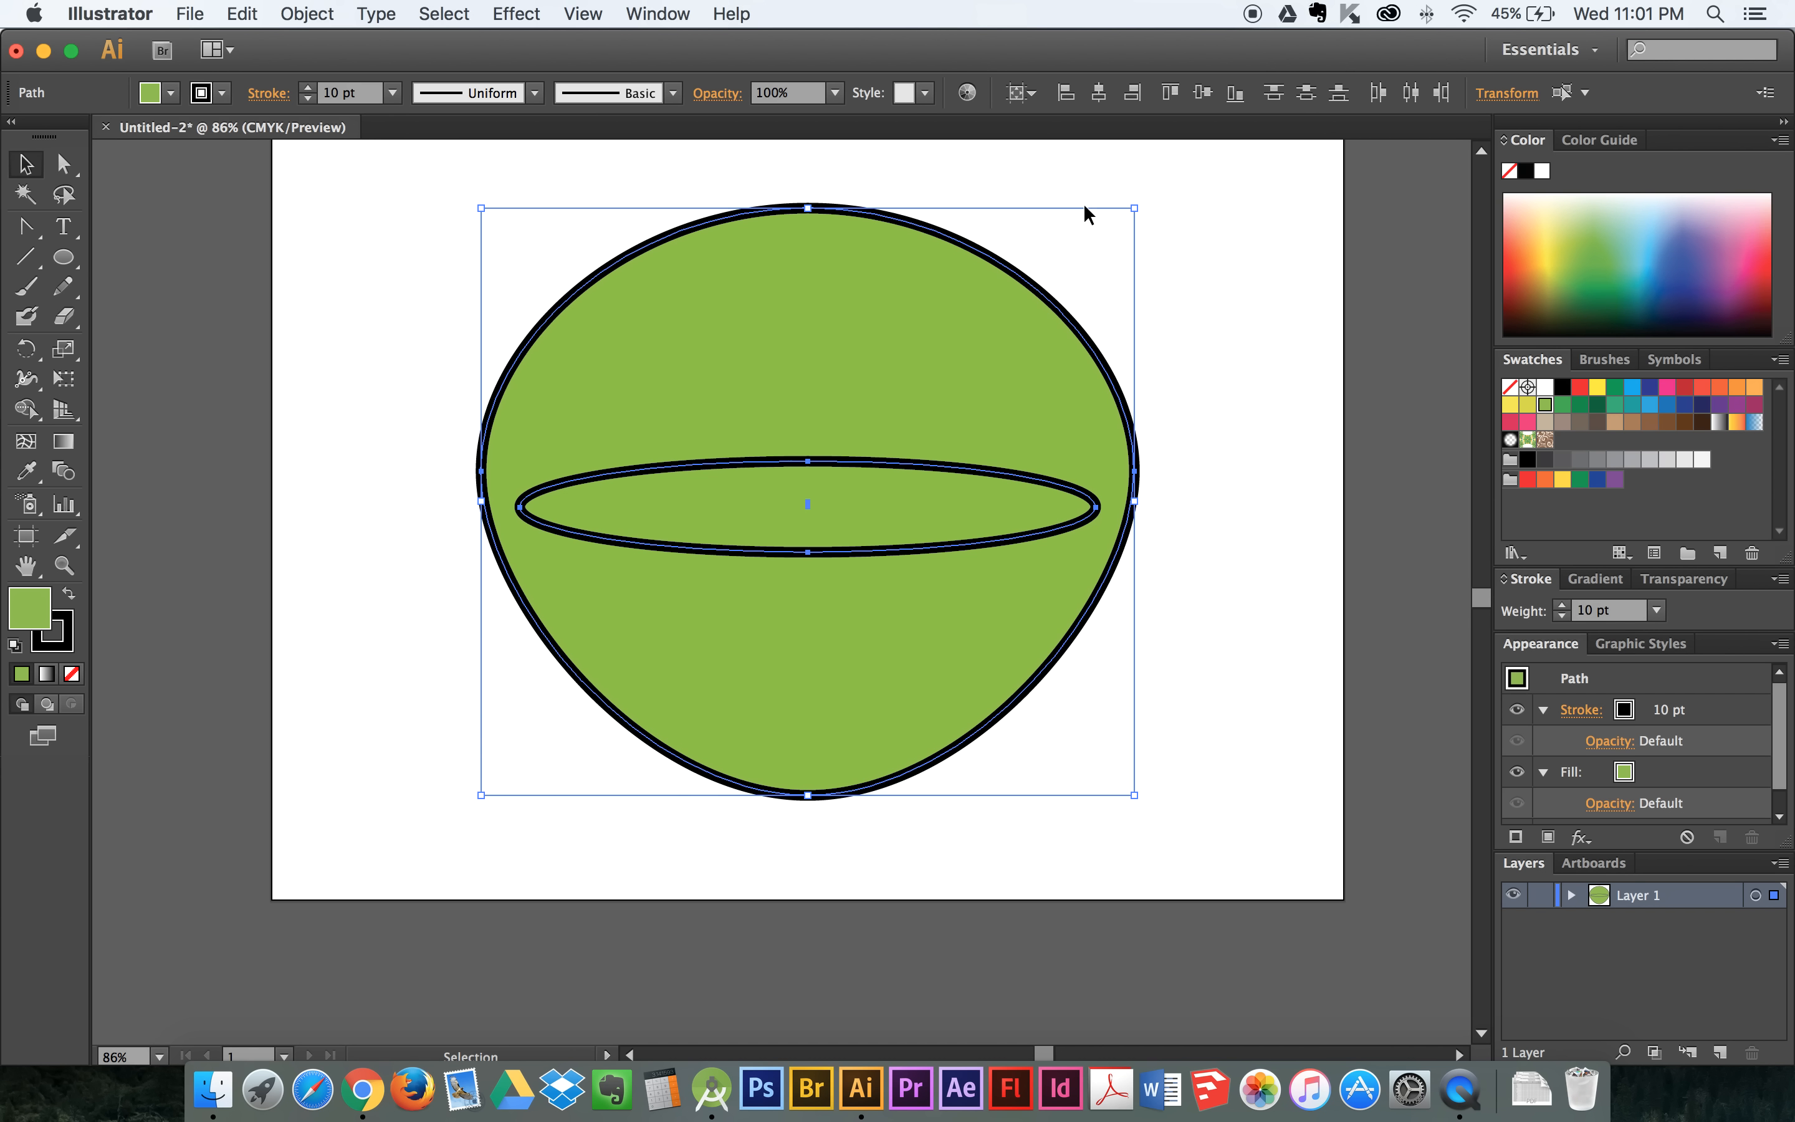
pyautogui.click(1099, 93)
# - Move the flat ellipse off-centre past the green shape's edge, realign both horizontally by their centres, and deselect them
pyautogui.click(1247, 281)
pyautogui.moveTo(1088, 491); pyautogui.dragTo(1147, 515)
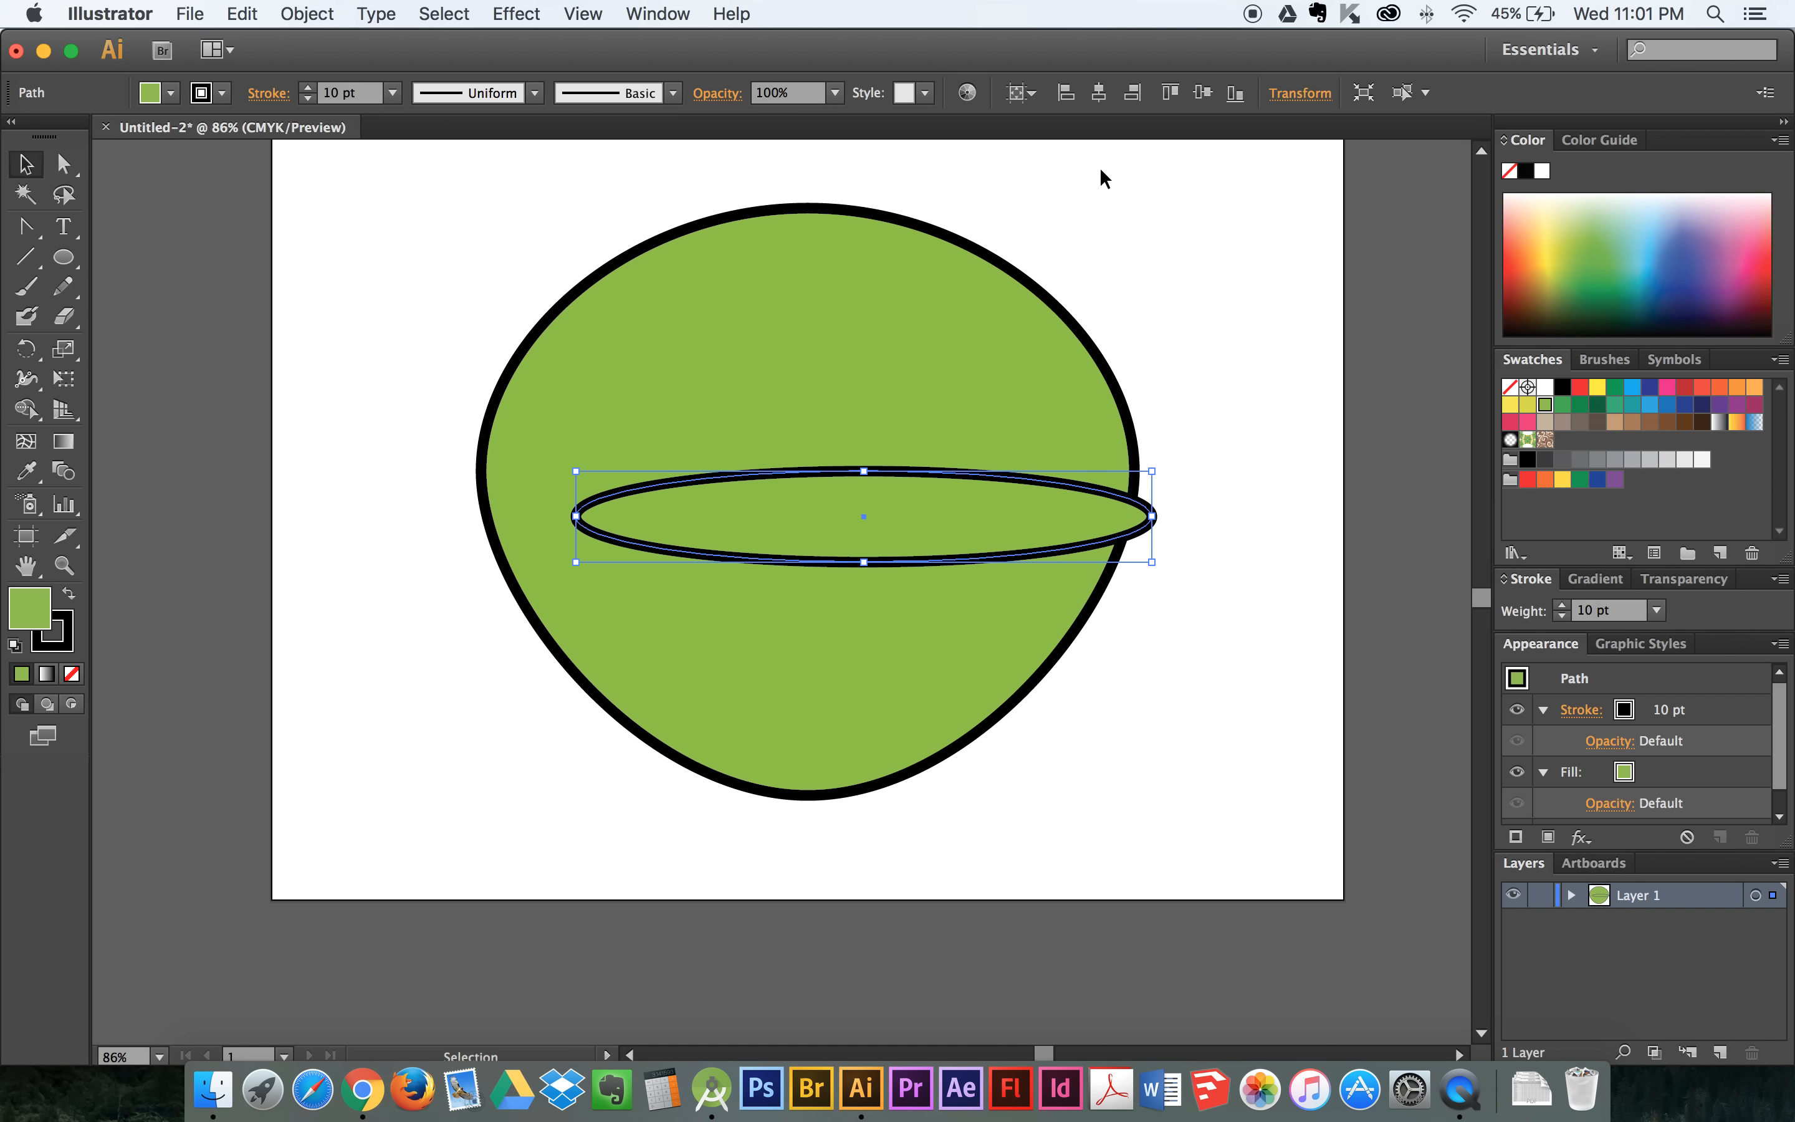
pyautogui.moveTo(1163, 281); pyautogui.dragTo(1004, 529)
pyautogui.click(1100, 93)
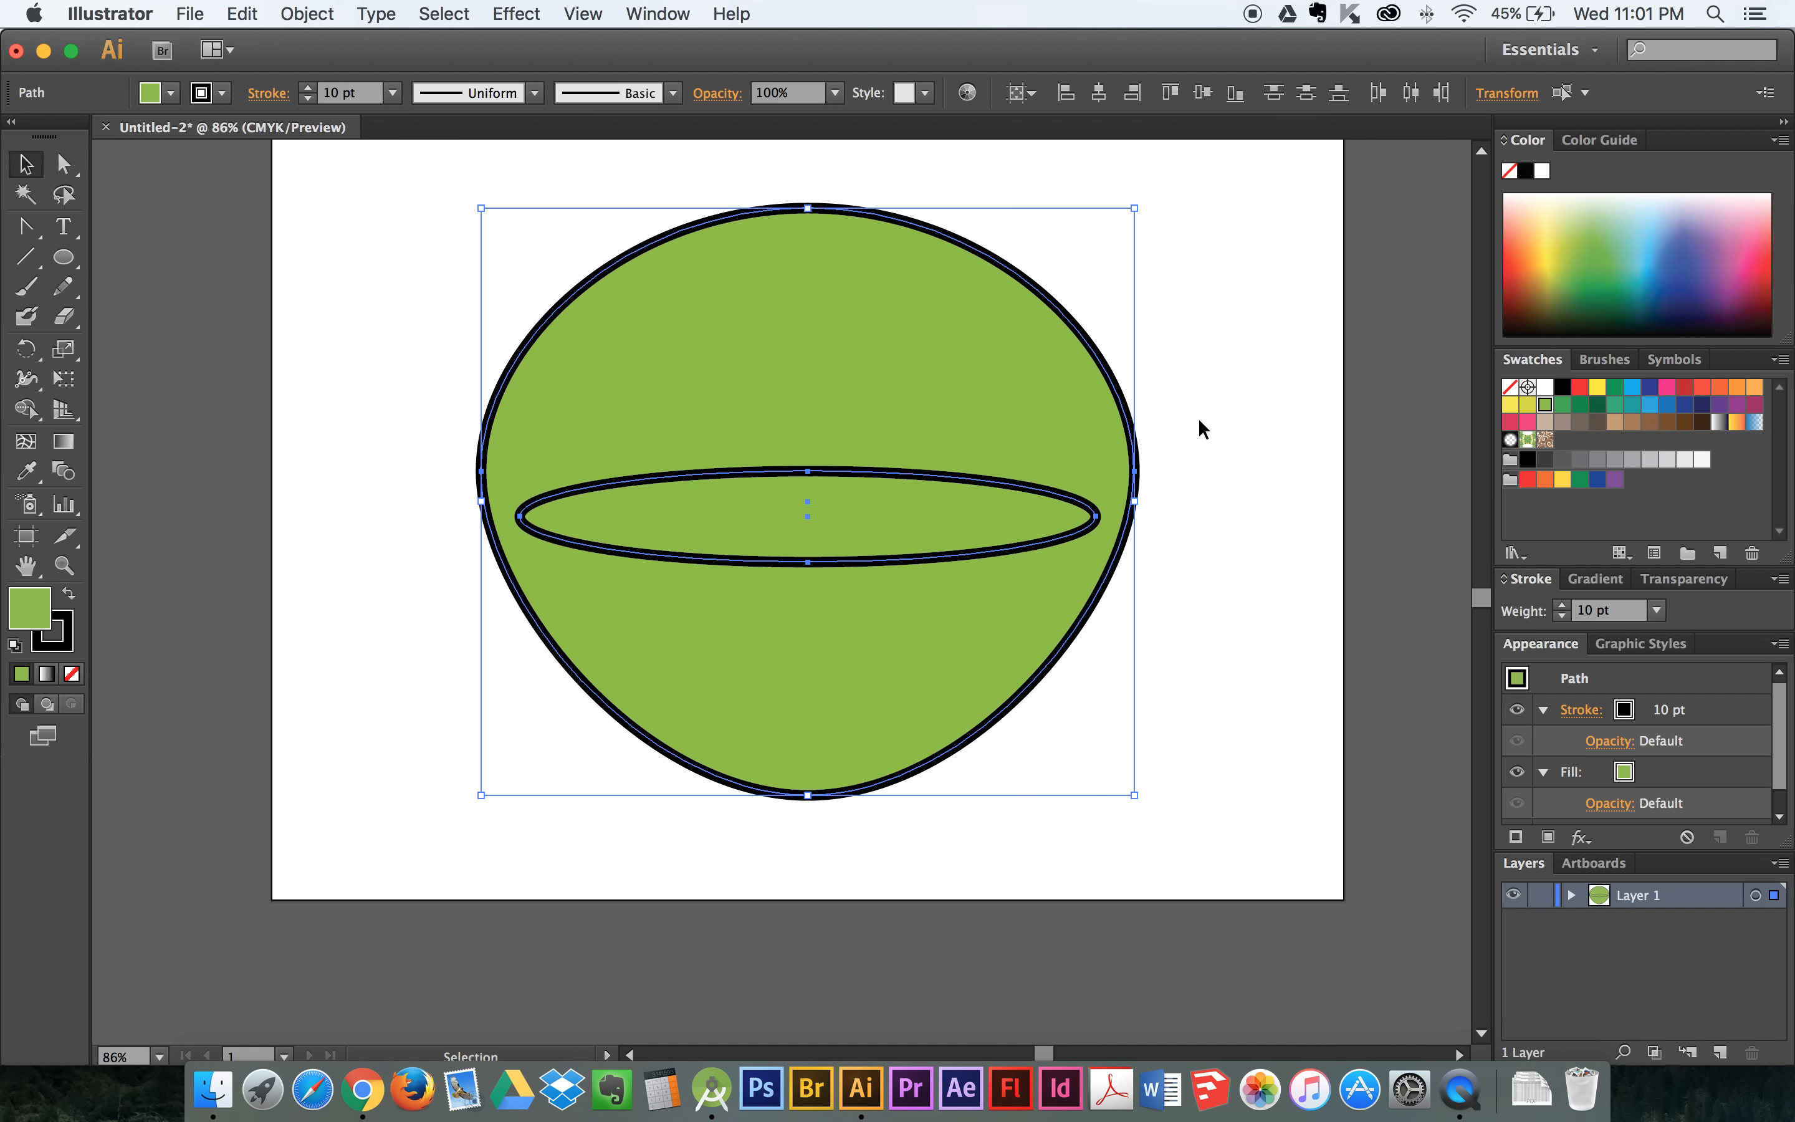
pyautogui.hscroll(3, 257, 244)
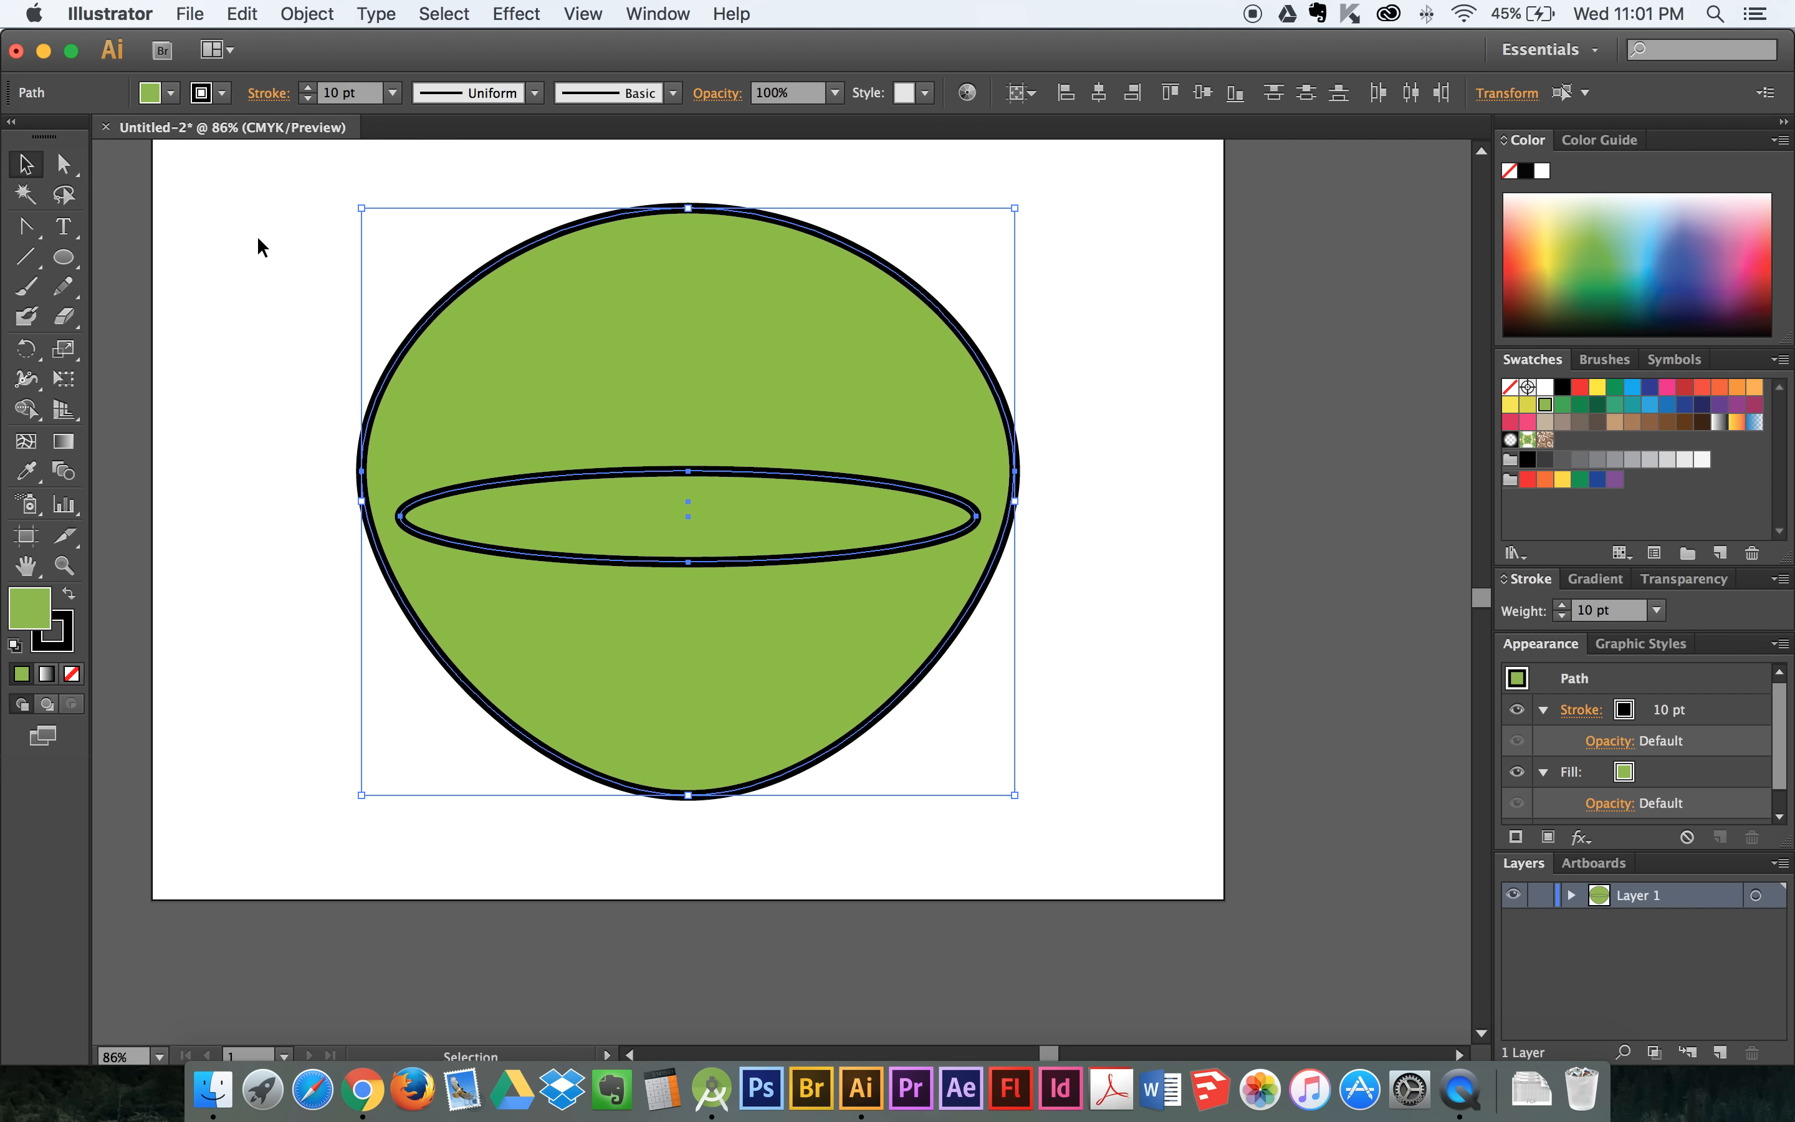
pyautogui.click(235, 346)
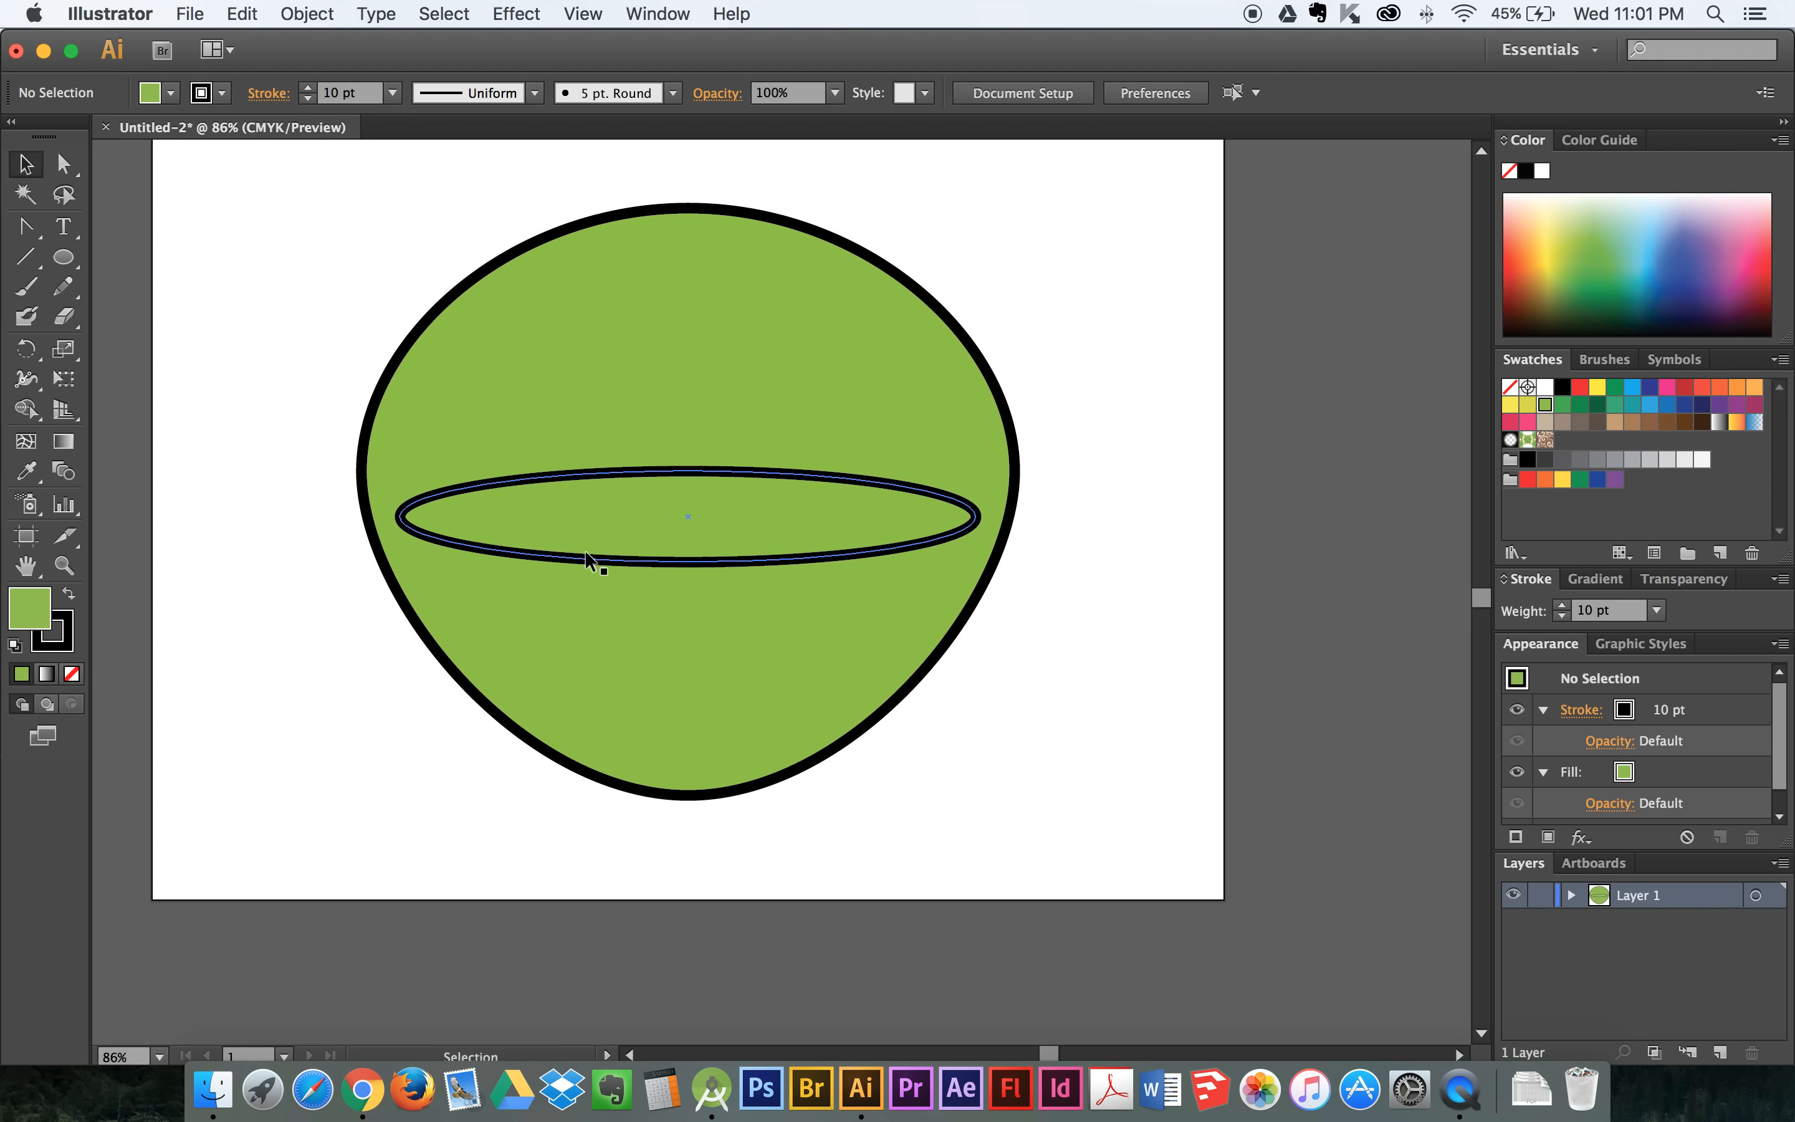
# - Swap the flat ellipse's fill and stroke colours, and set its stroke to none
pyautogui.click(616, 559)
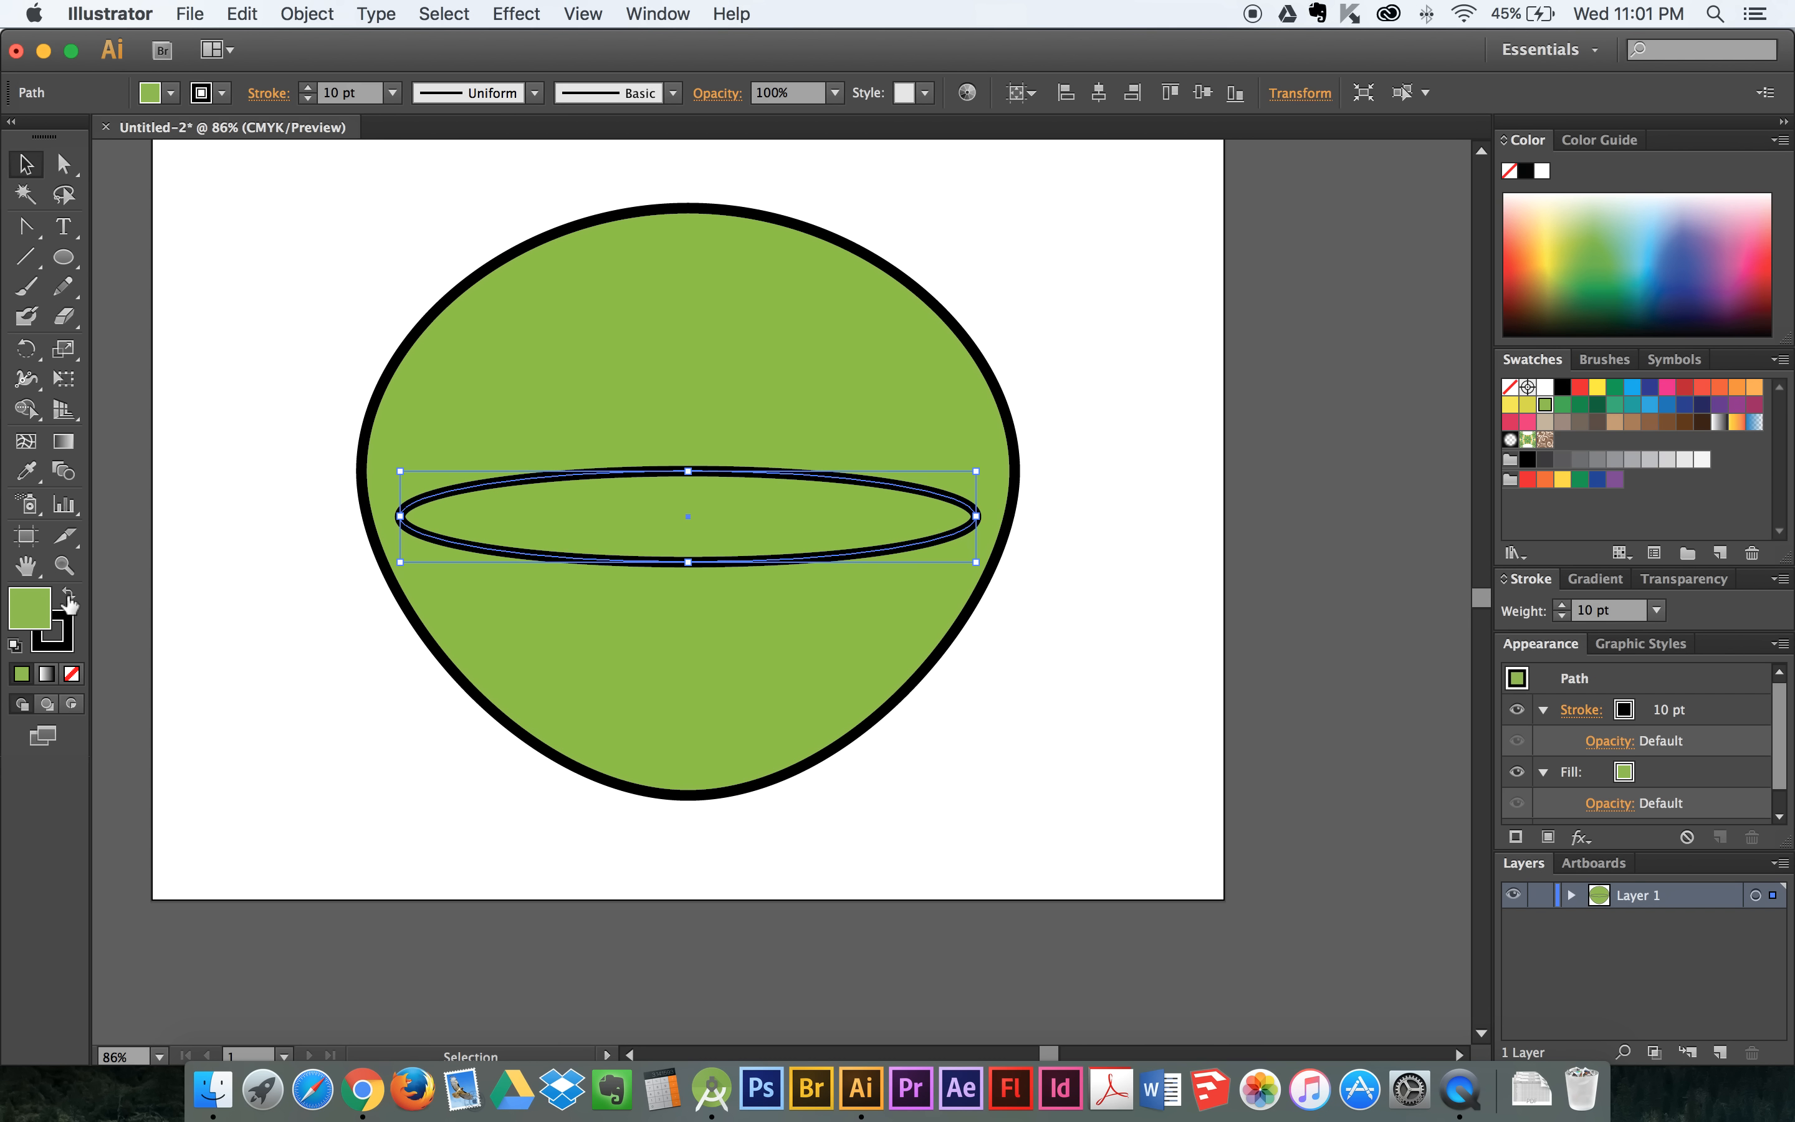
pyautogui.click(68, 595)
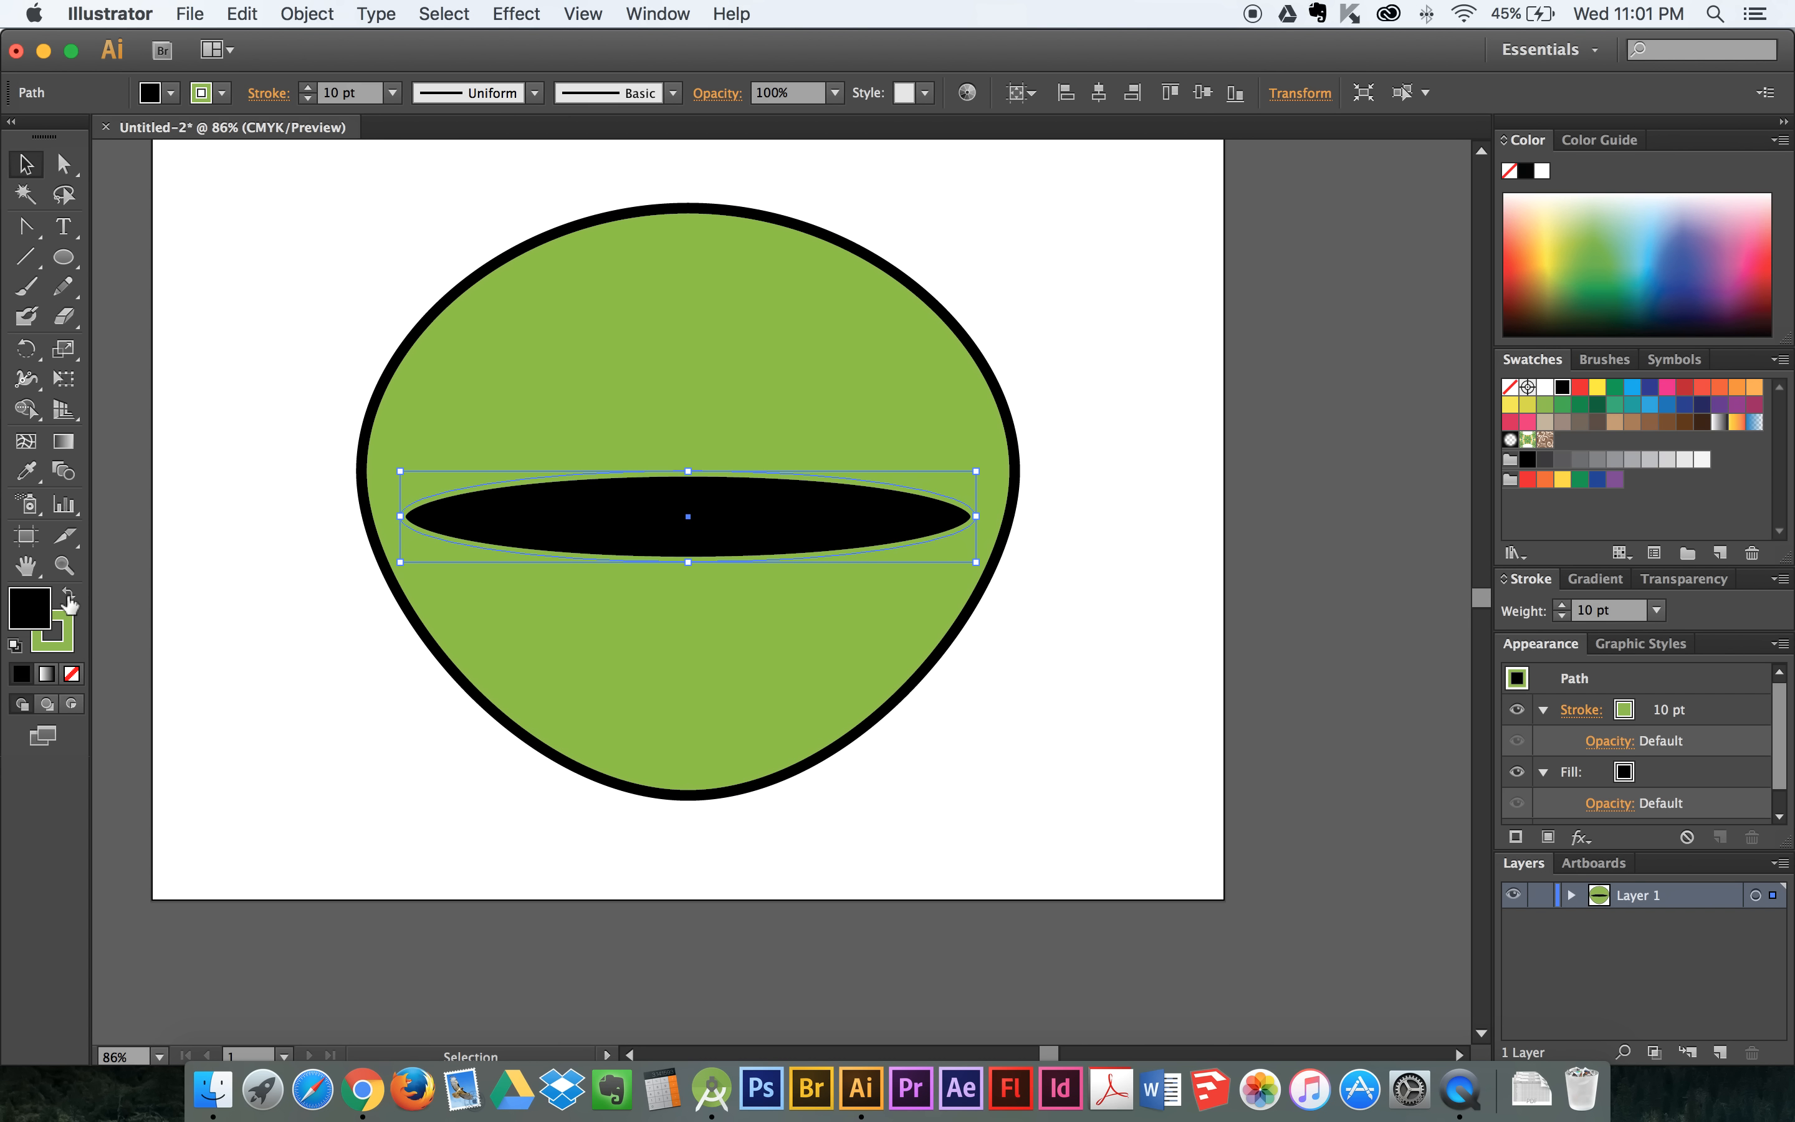
pyautogui.click(58, 628)
pyautogui.click(71, 673)
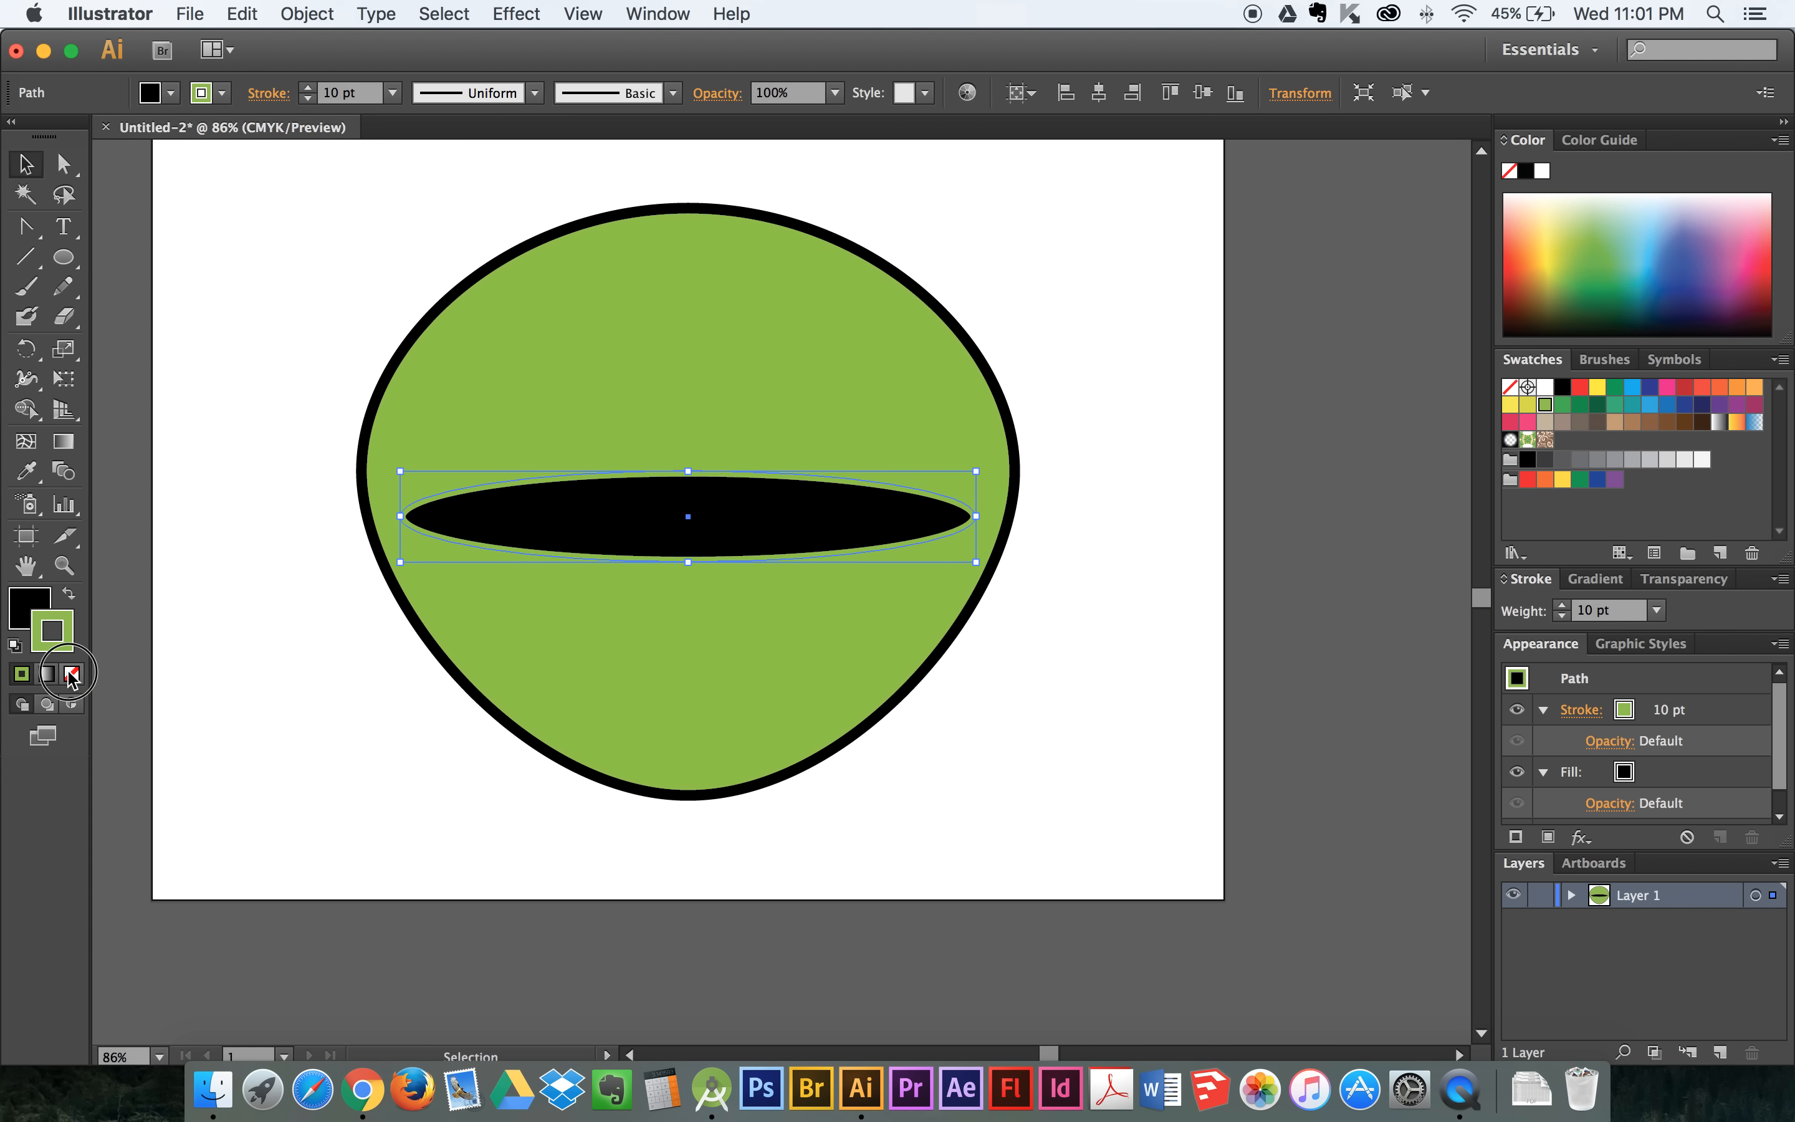
# - Set the flat ellipse's fill to dark red 510B1F with the Color Picker and deselect it
pyautogui.doubleClick(19, 597)
pyautogui.click(1182, 589)
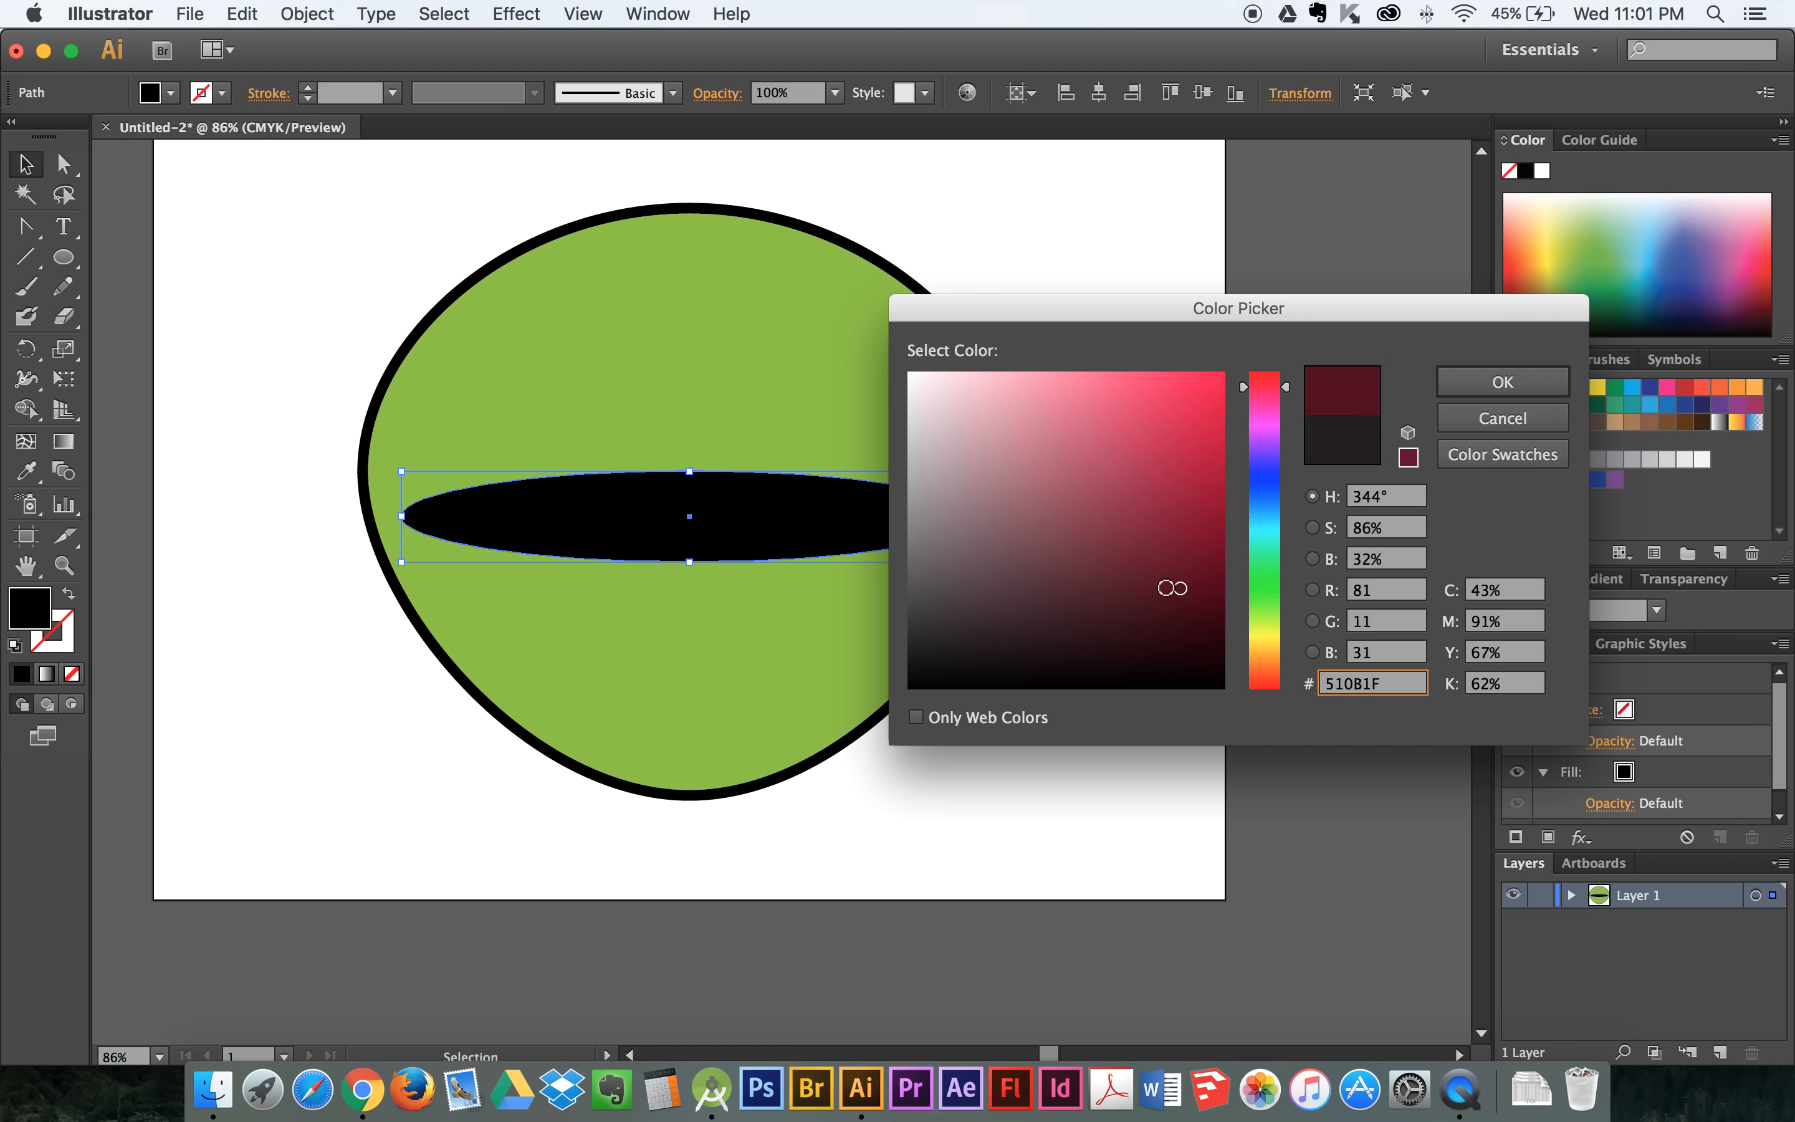
pyautogui.click(1475, 385)
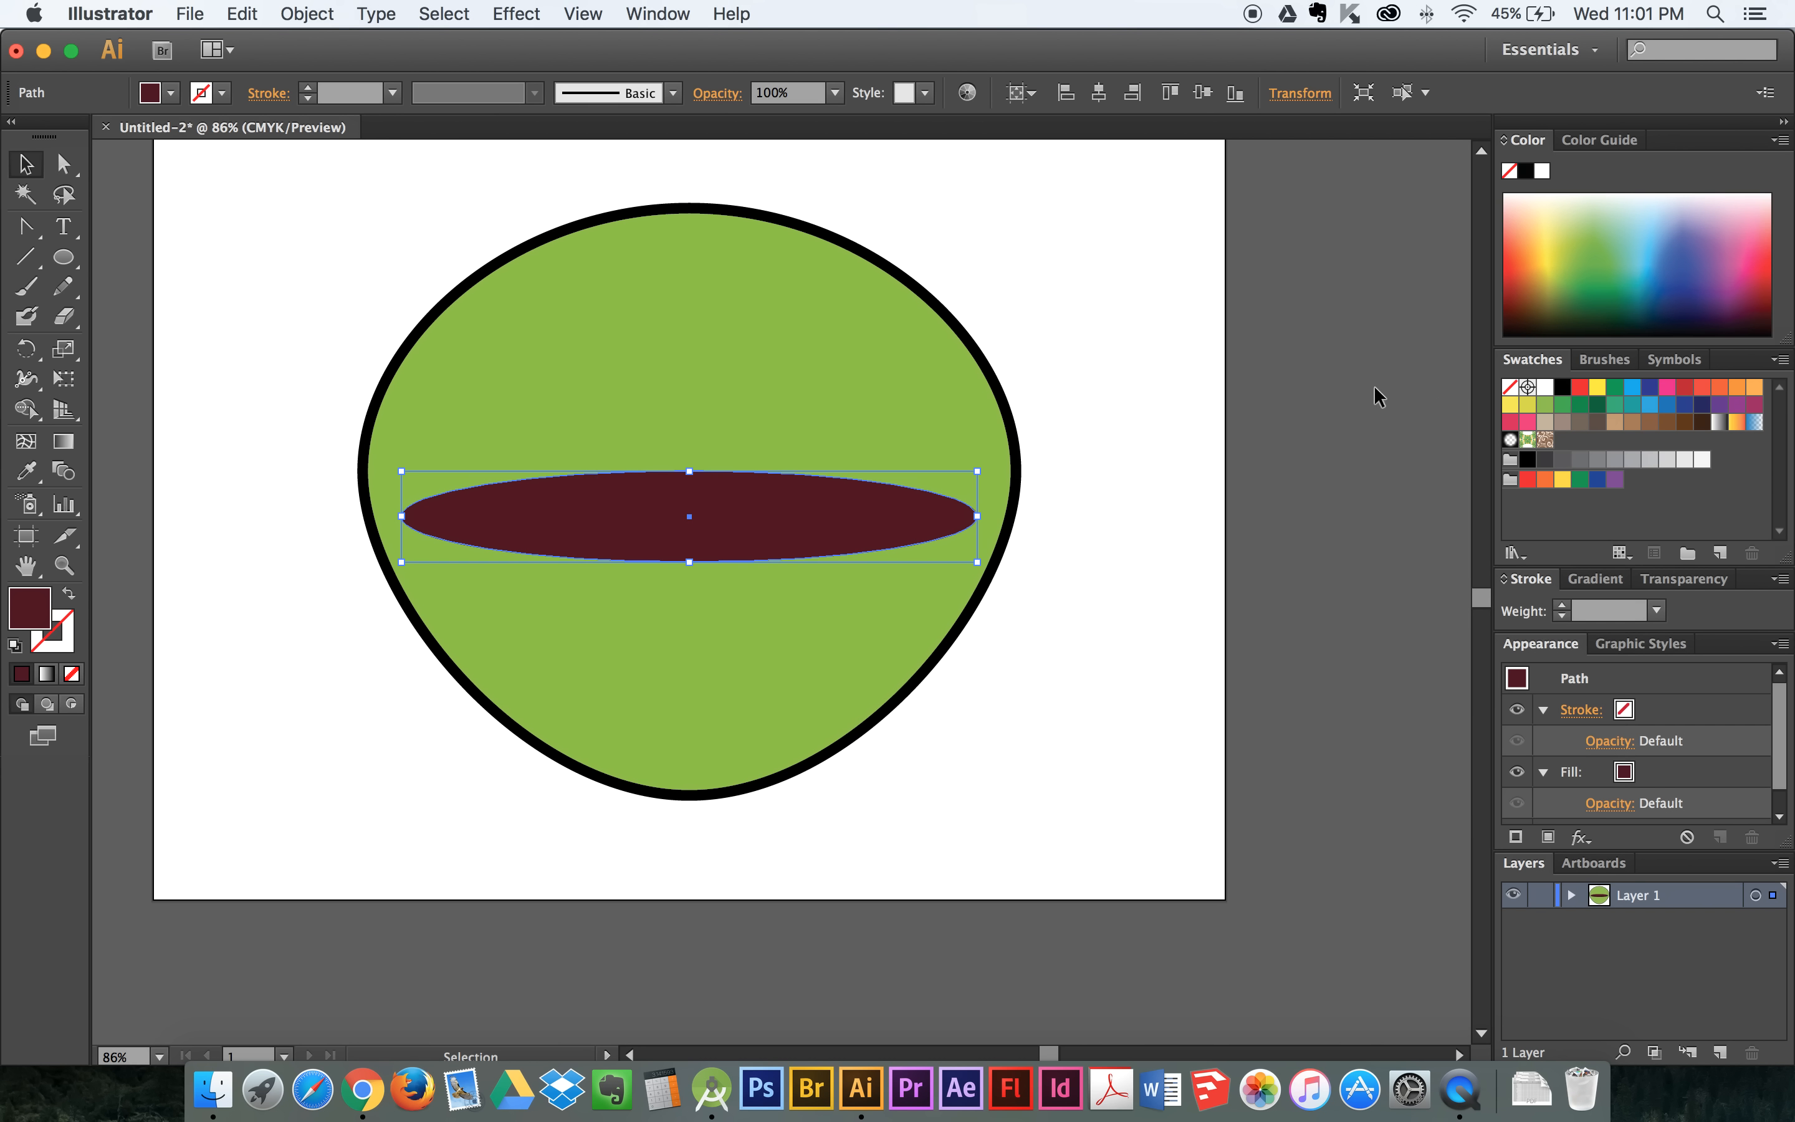
pyautogui.click(1098, 401)
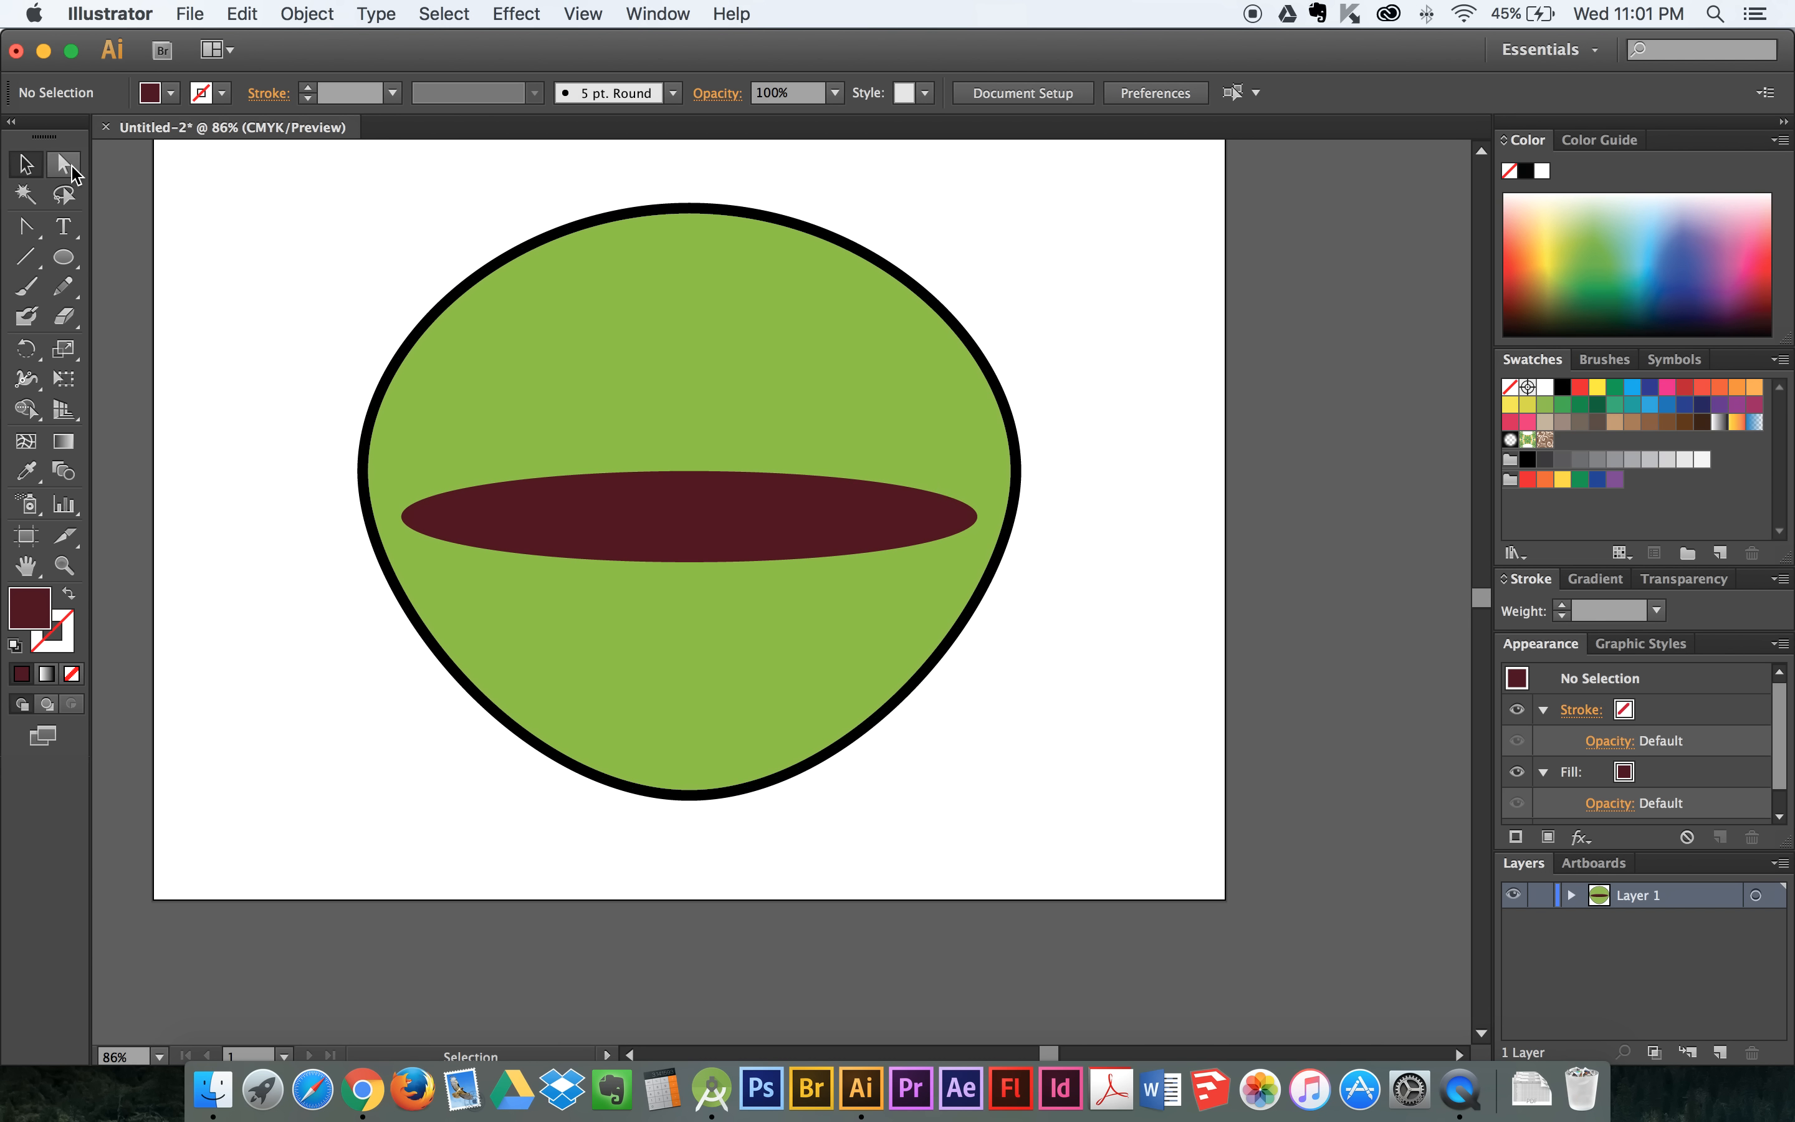
# - Move the dark red ellipse's top centre anchor straight down to Y 449 px with Direct Selection, bending its upper edge inward
pyautogui.click(69, 169)
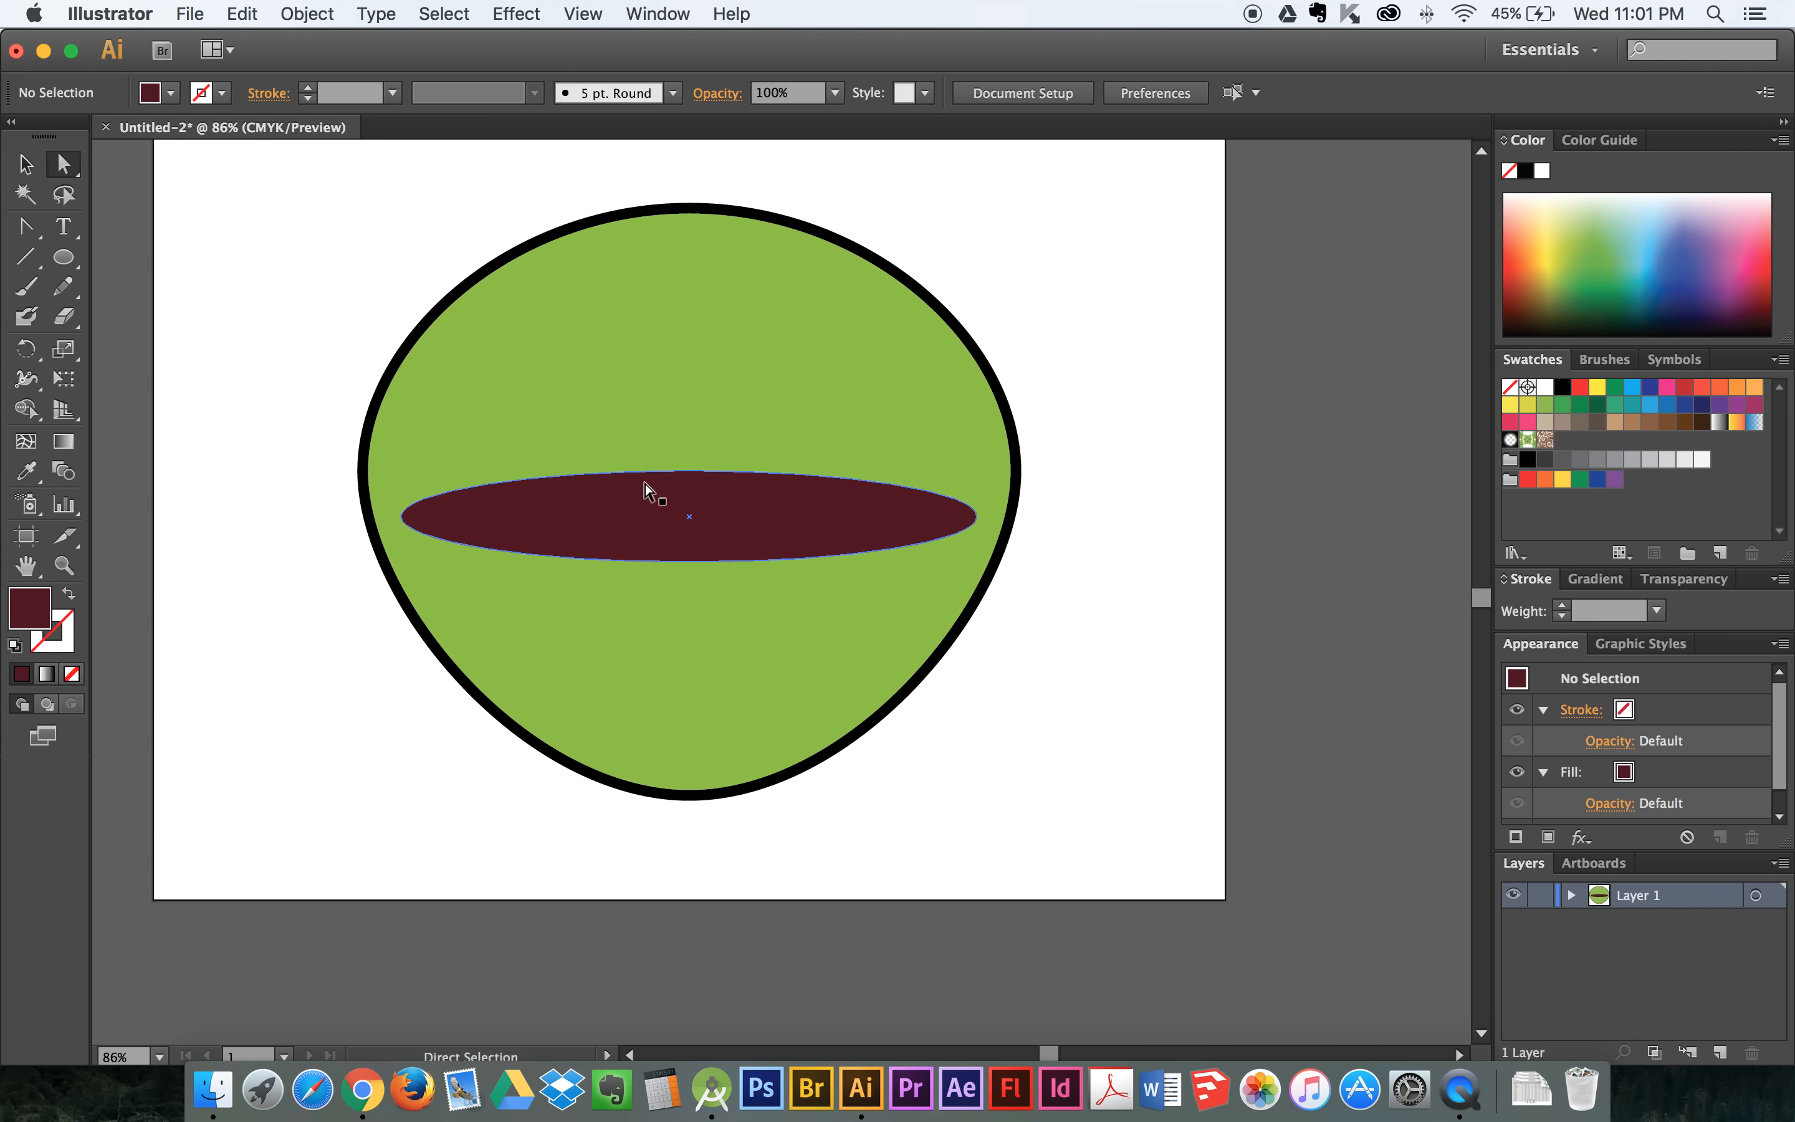
pyautogui.click(690, 472)
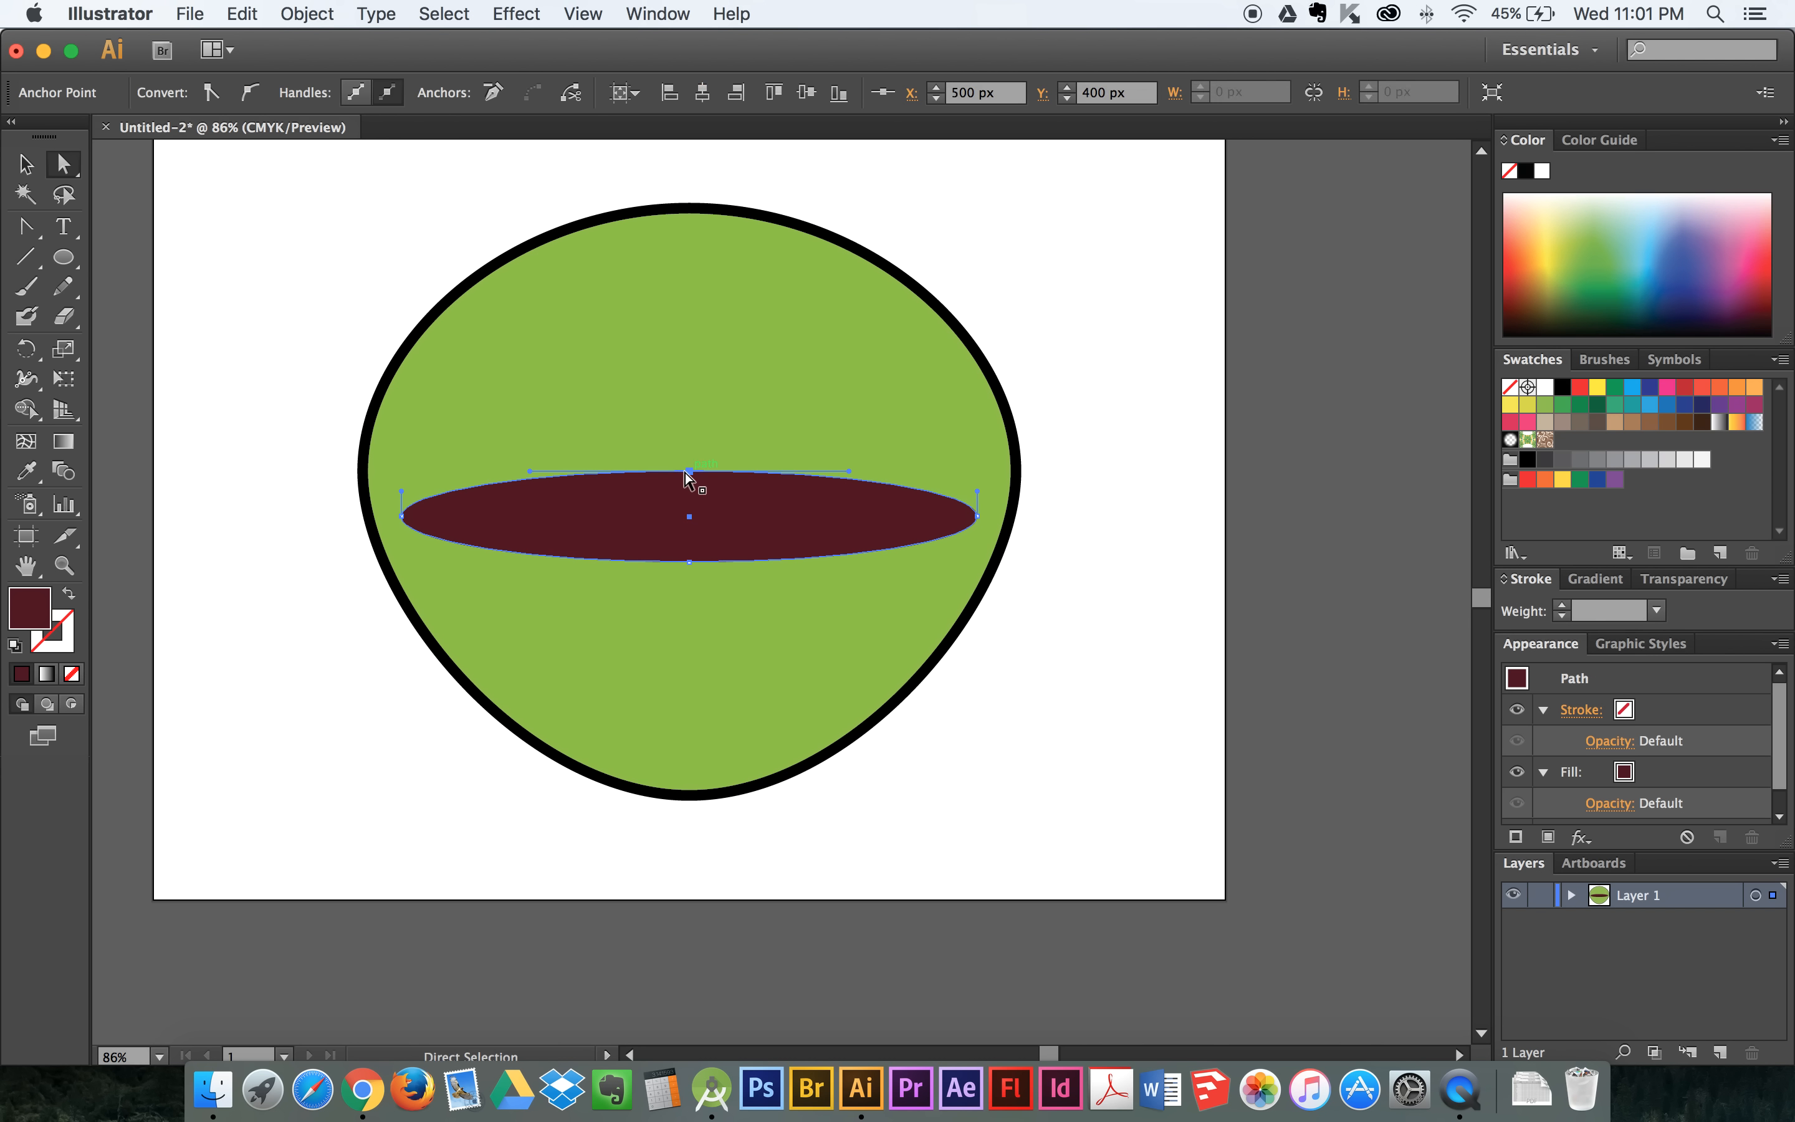
pyautogui.moveTo(689, 472); pyautogui.dragTo(690, 495)
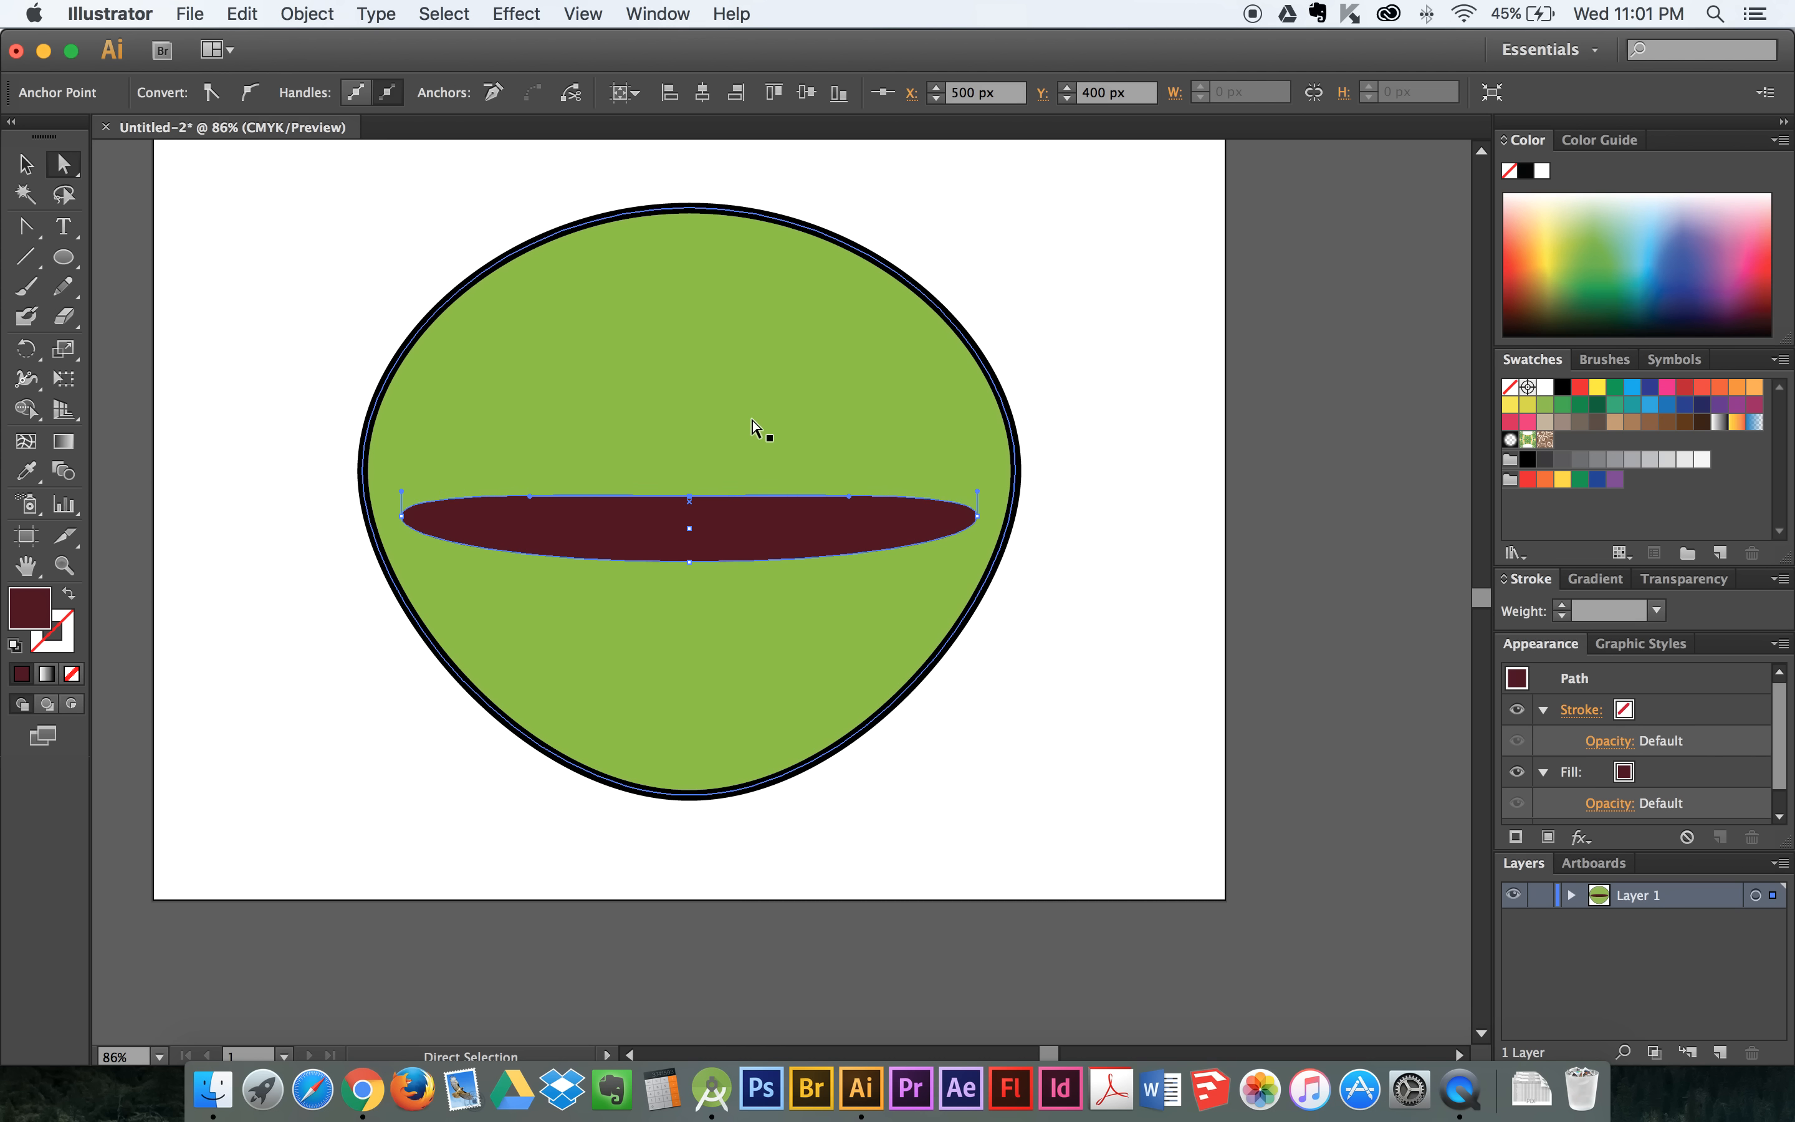
pyautogui.press('Down')
pyautogui.press('Down')
pyautogui.press('Down')
pyautogui.press('Down')
pyautogui.press('Down')
pyautogui.press('Down')
pyautogui.press('Down')
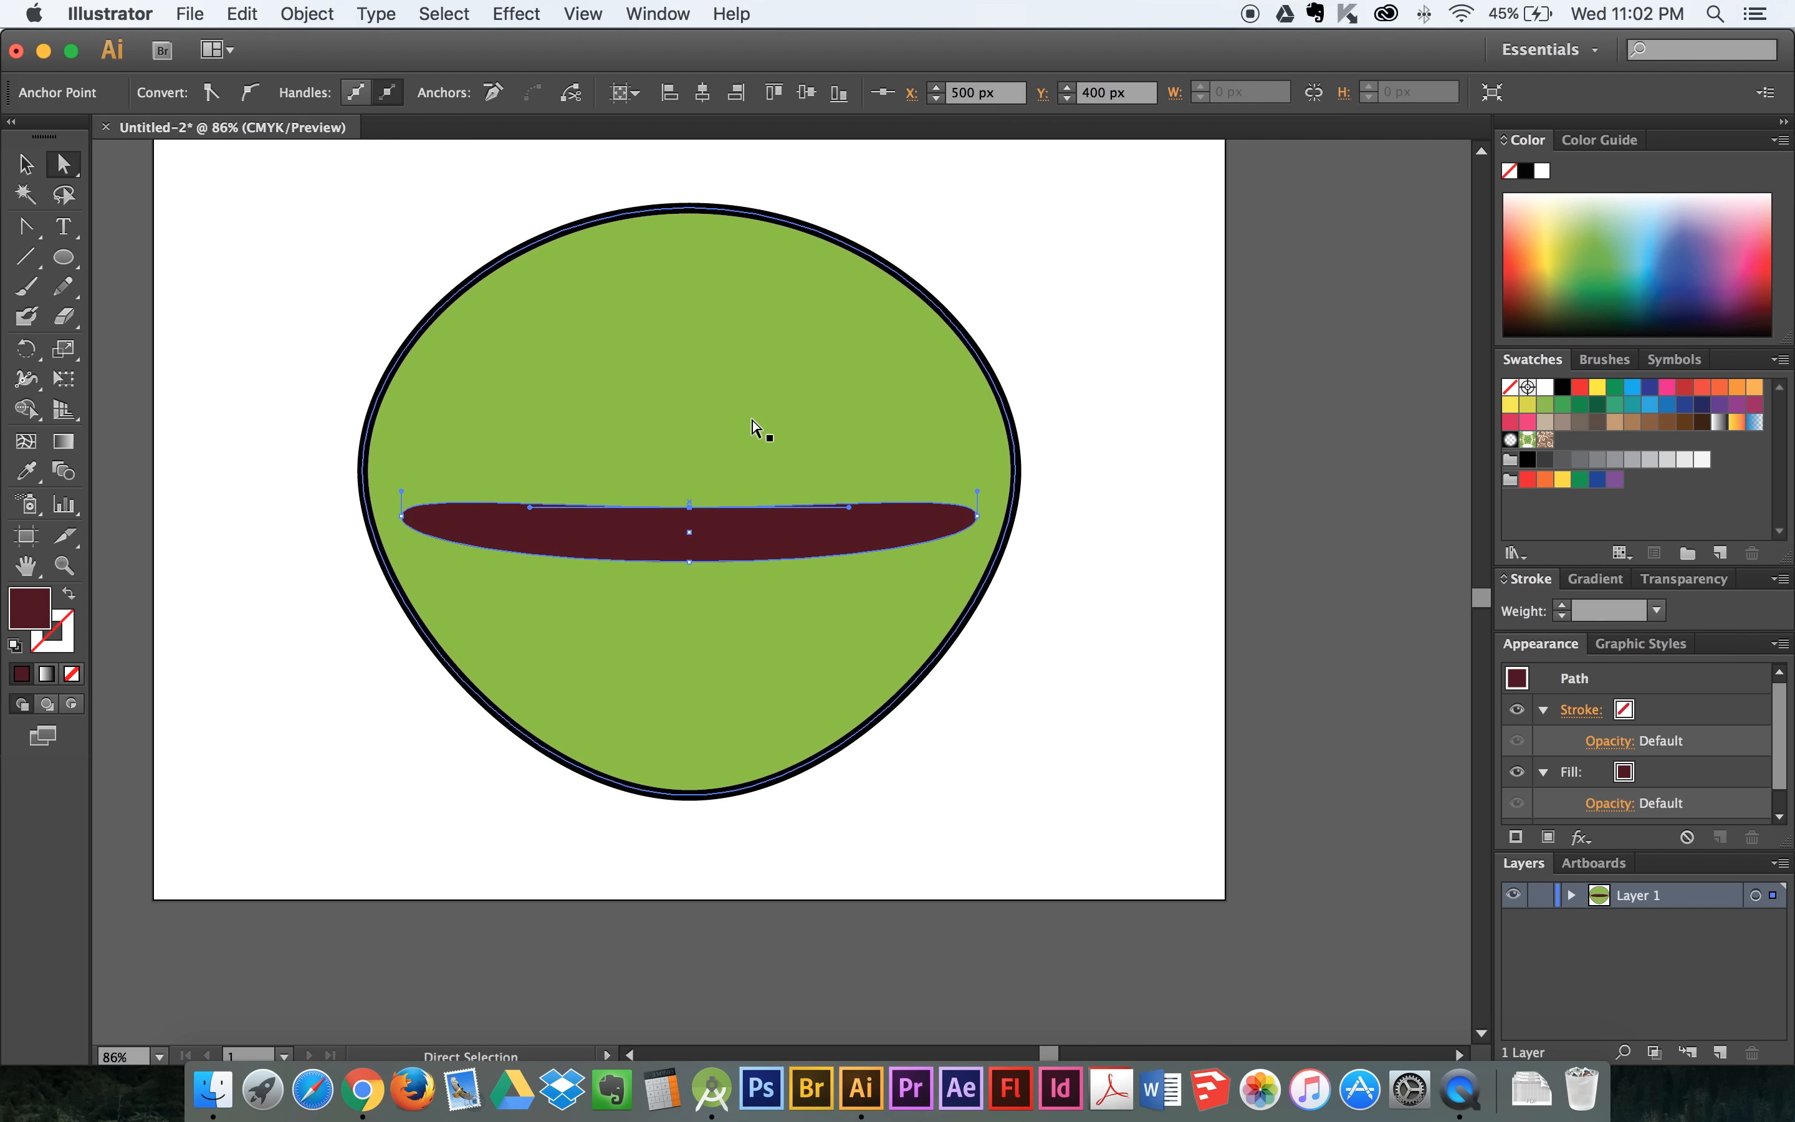
pyautogui.press('Down')
pyautogui.press('Down')
pyautogui.press('Down')
pyautogui.press('Down')
pyautogui.press('Down')
pyautogui.press('Down')
pyautogui.press('Down')
pyautogui.press('Down')
pyautogui.press('Down')
pyautogui.press('Down')
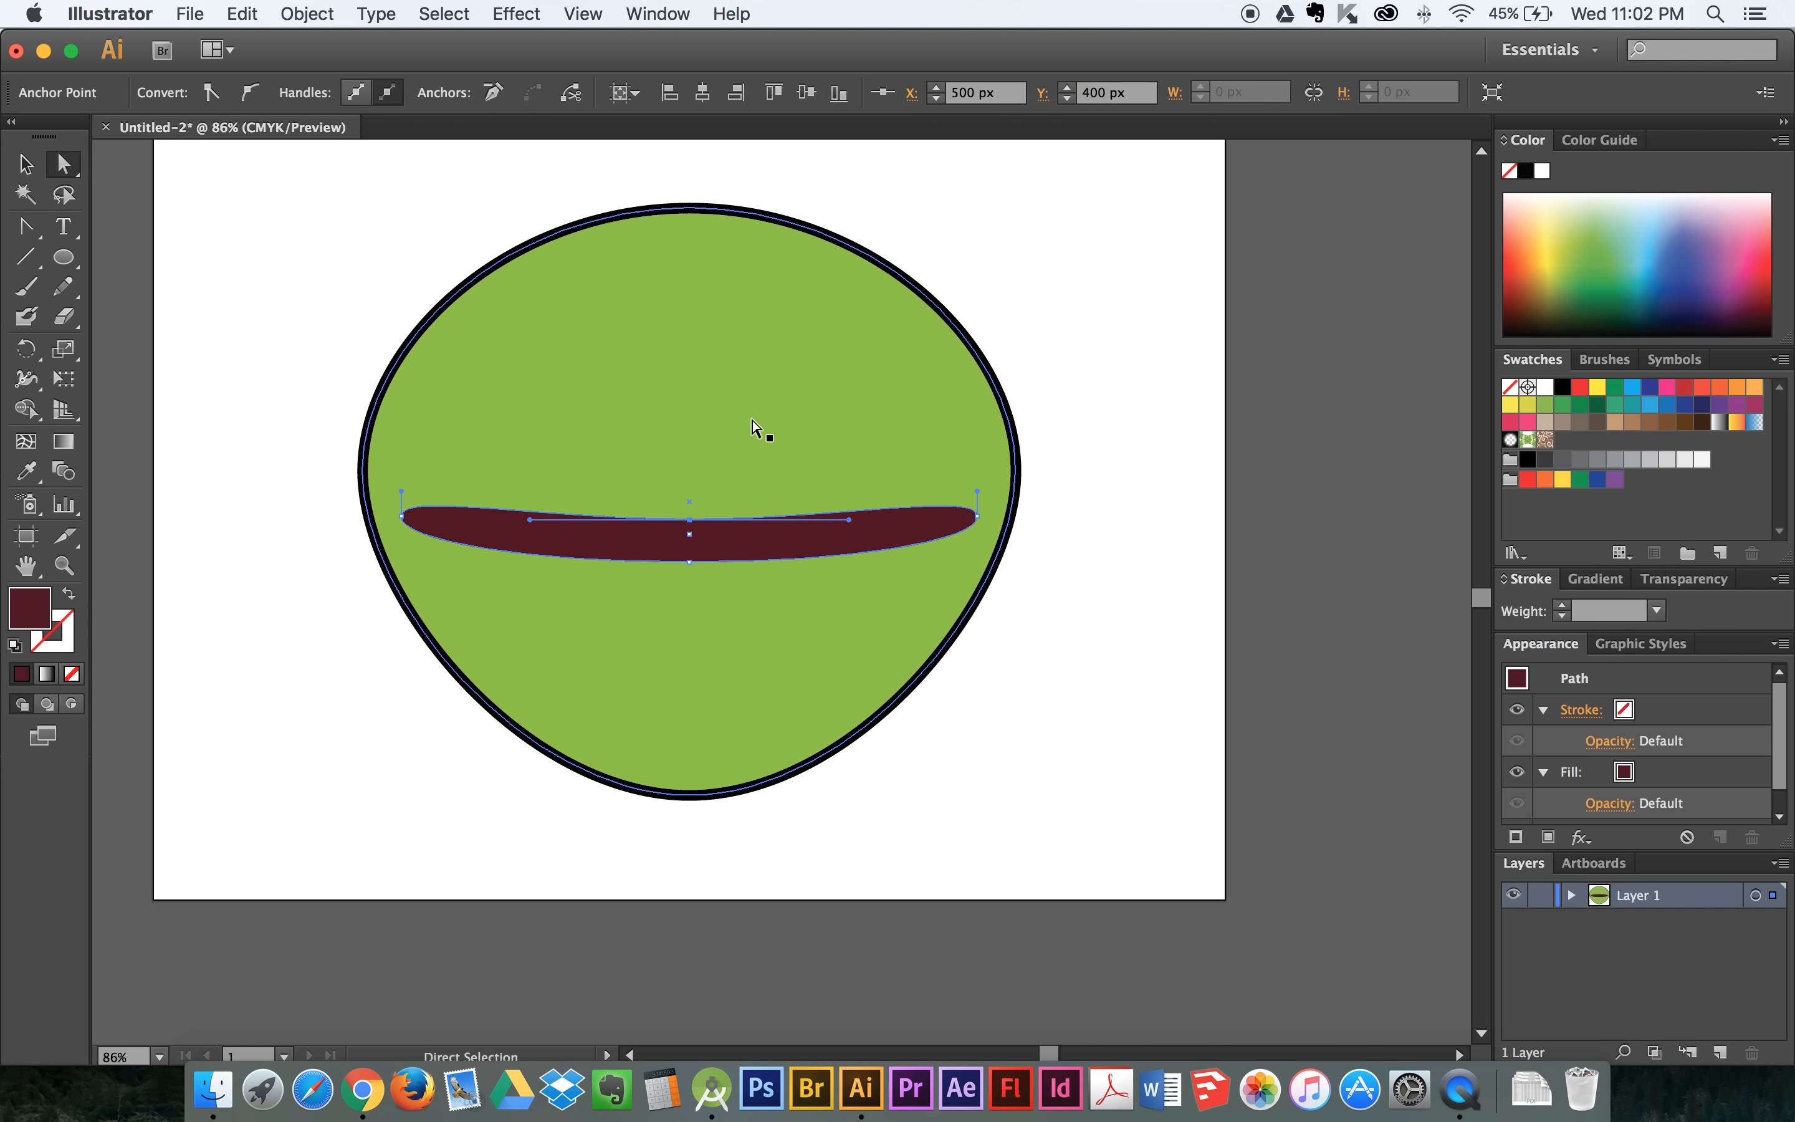
pyautogui.press('Down')
pyautogui.press('Down')
pyautogui.press('Down')
# - Undo the accidental shift of the green shape and select the dark red shape's bottom centre anchor
pyautogui.scroll(-2, 689, 601)
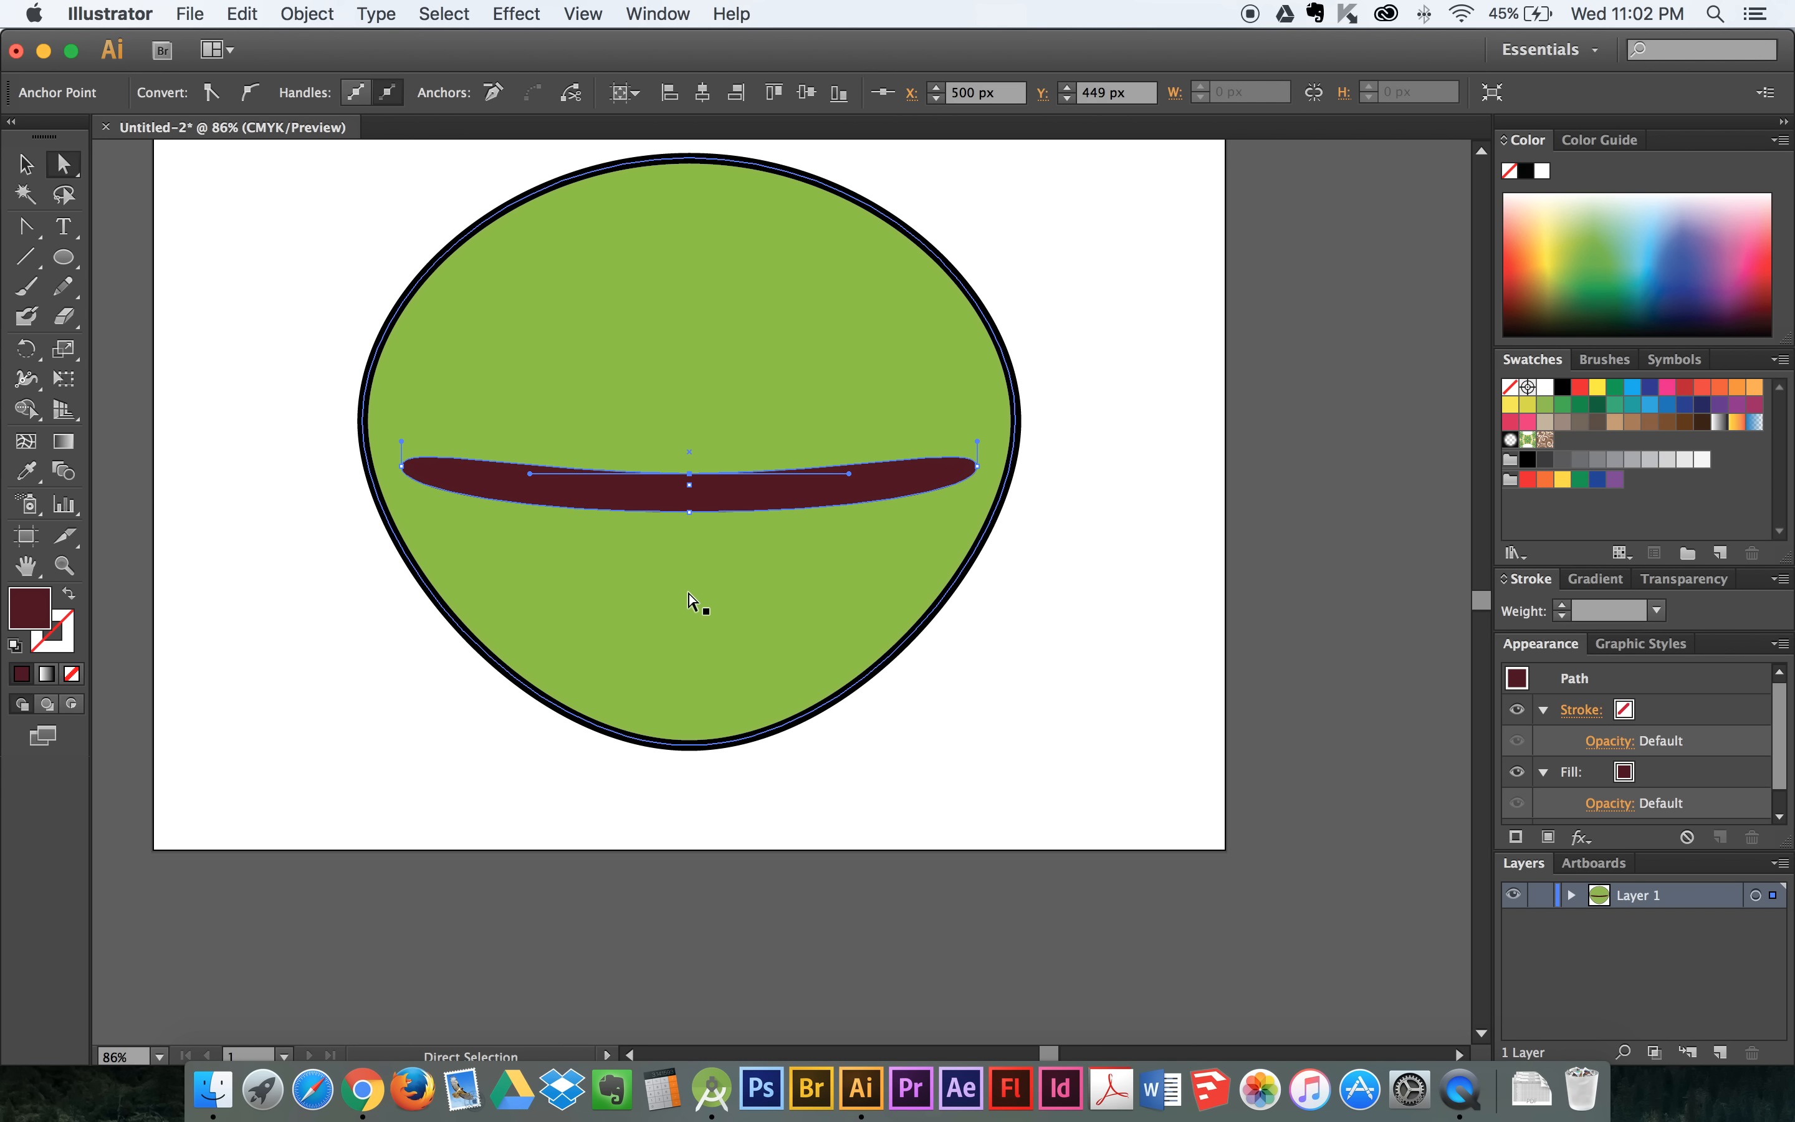
pyautogui.click(687, 526)
pyautogui.moveTo(698, 507); pyautogui.dragTo(698, 507)
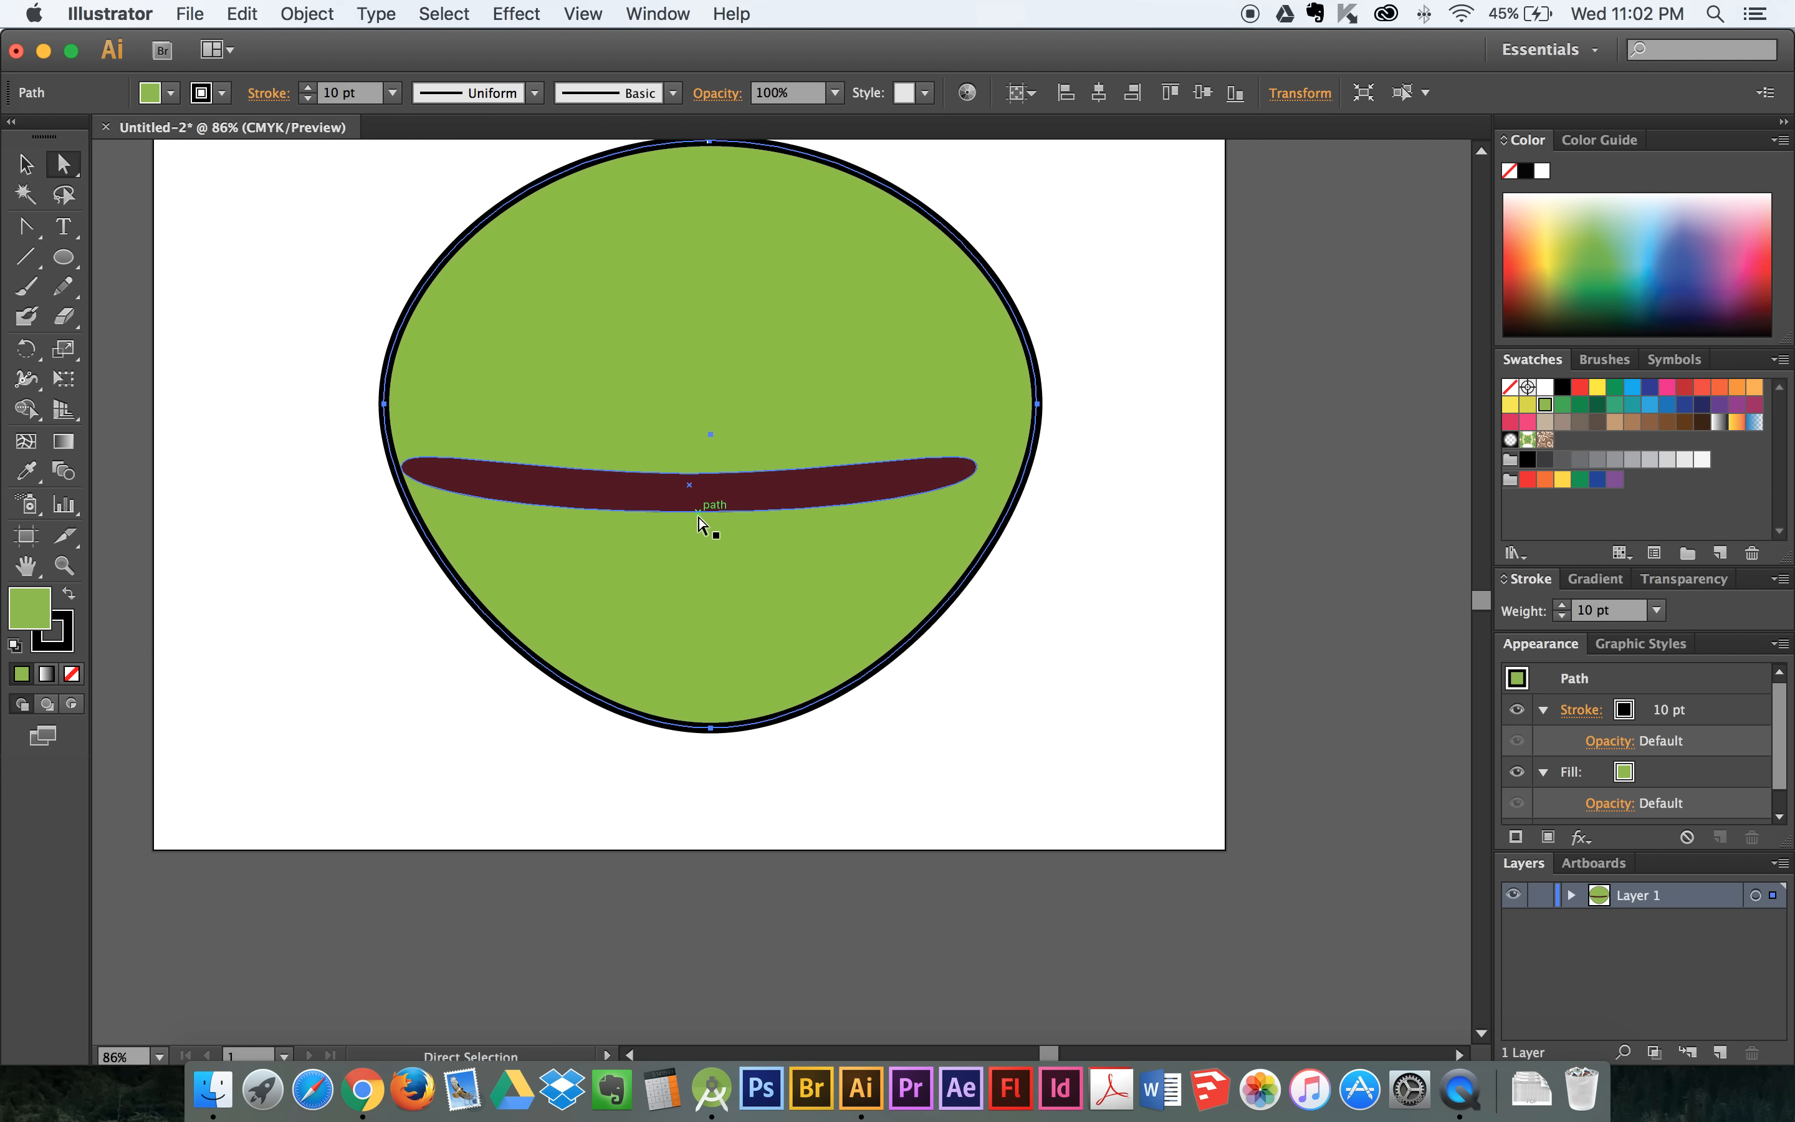
pyautogui.press('super+z')
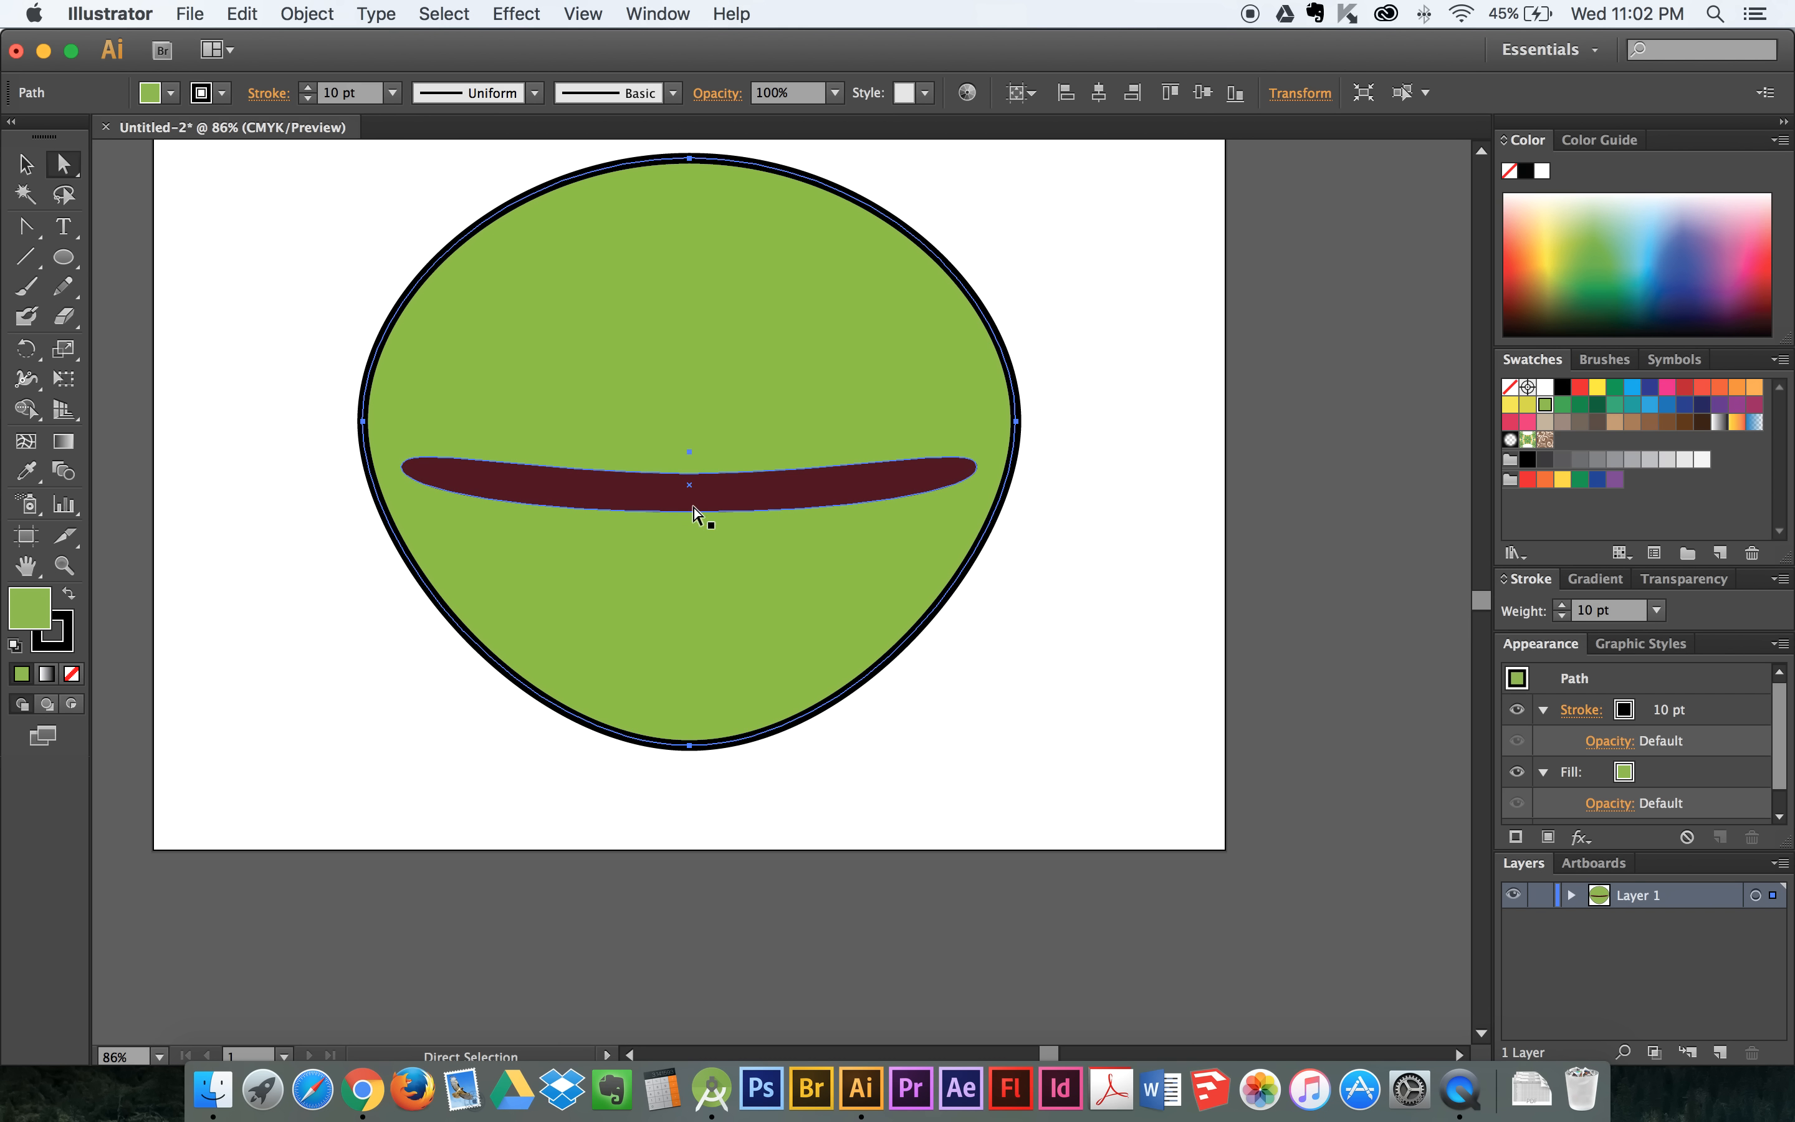
pyautogui.click(690, 513)
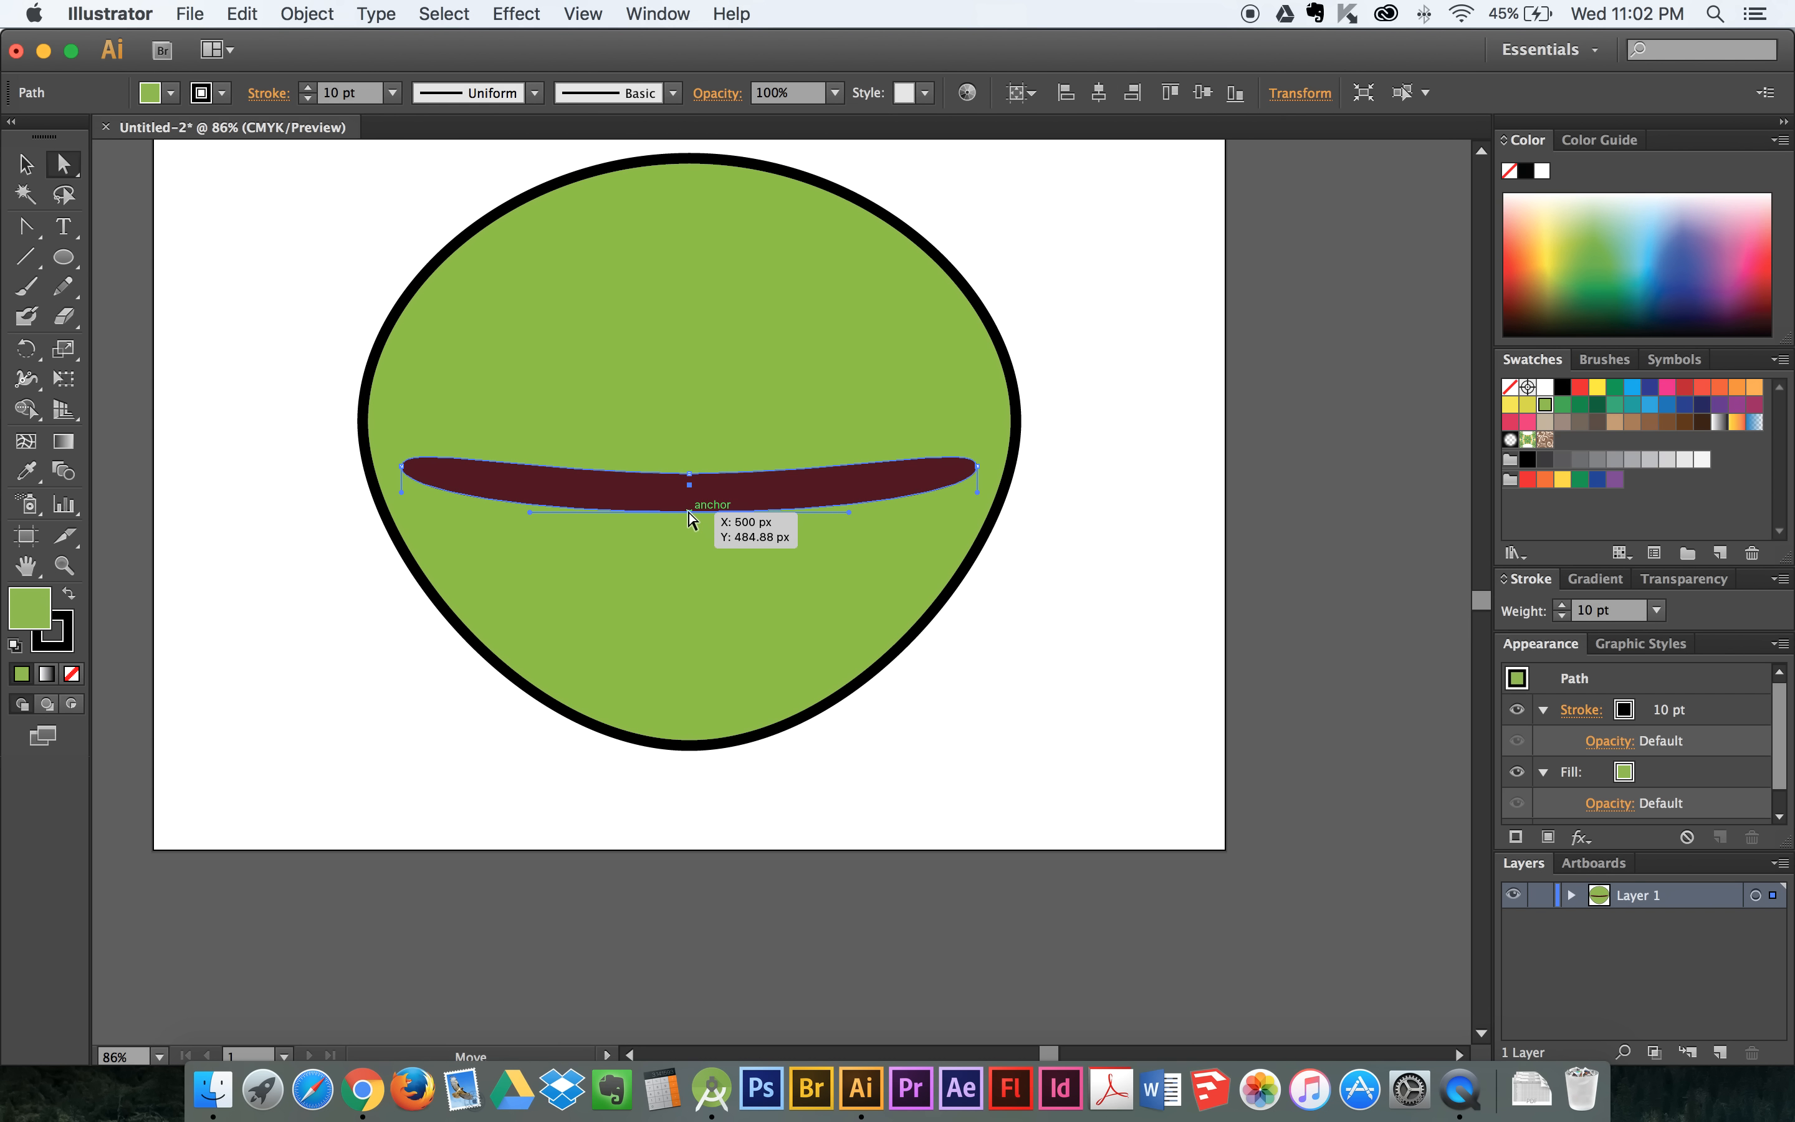
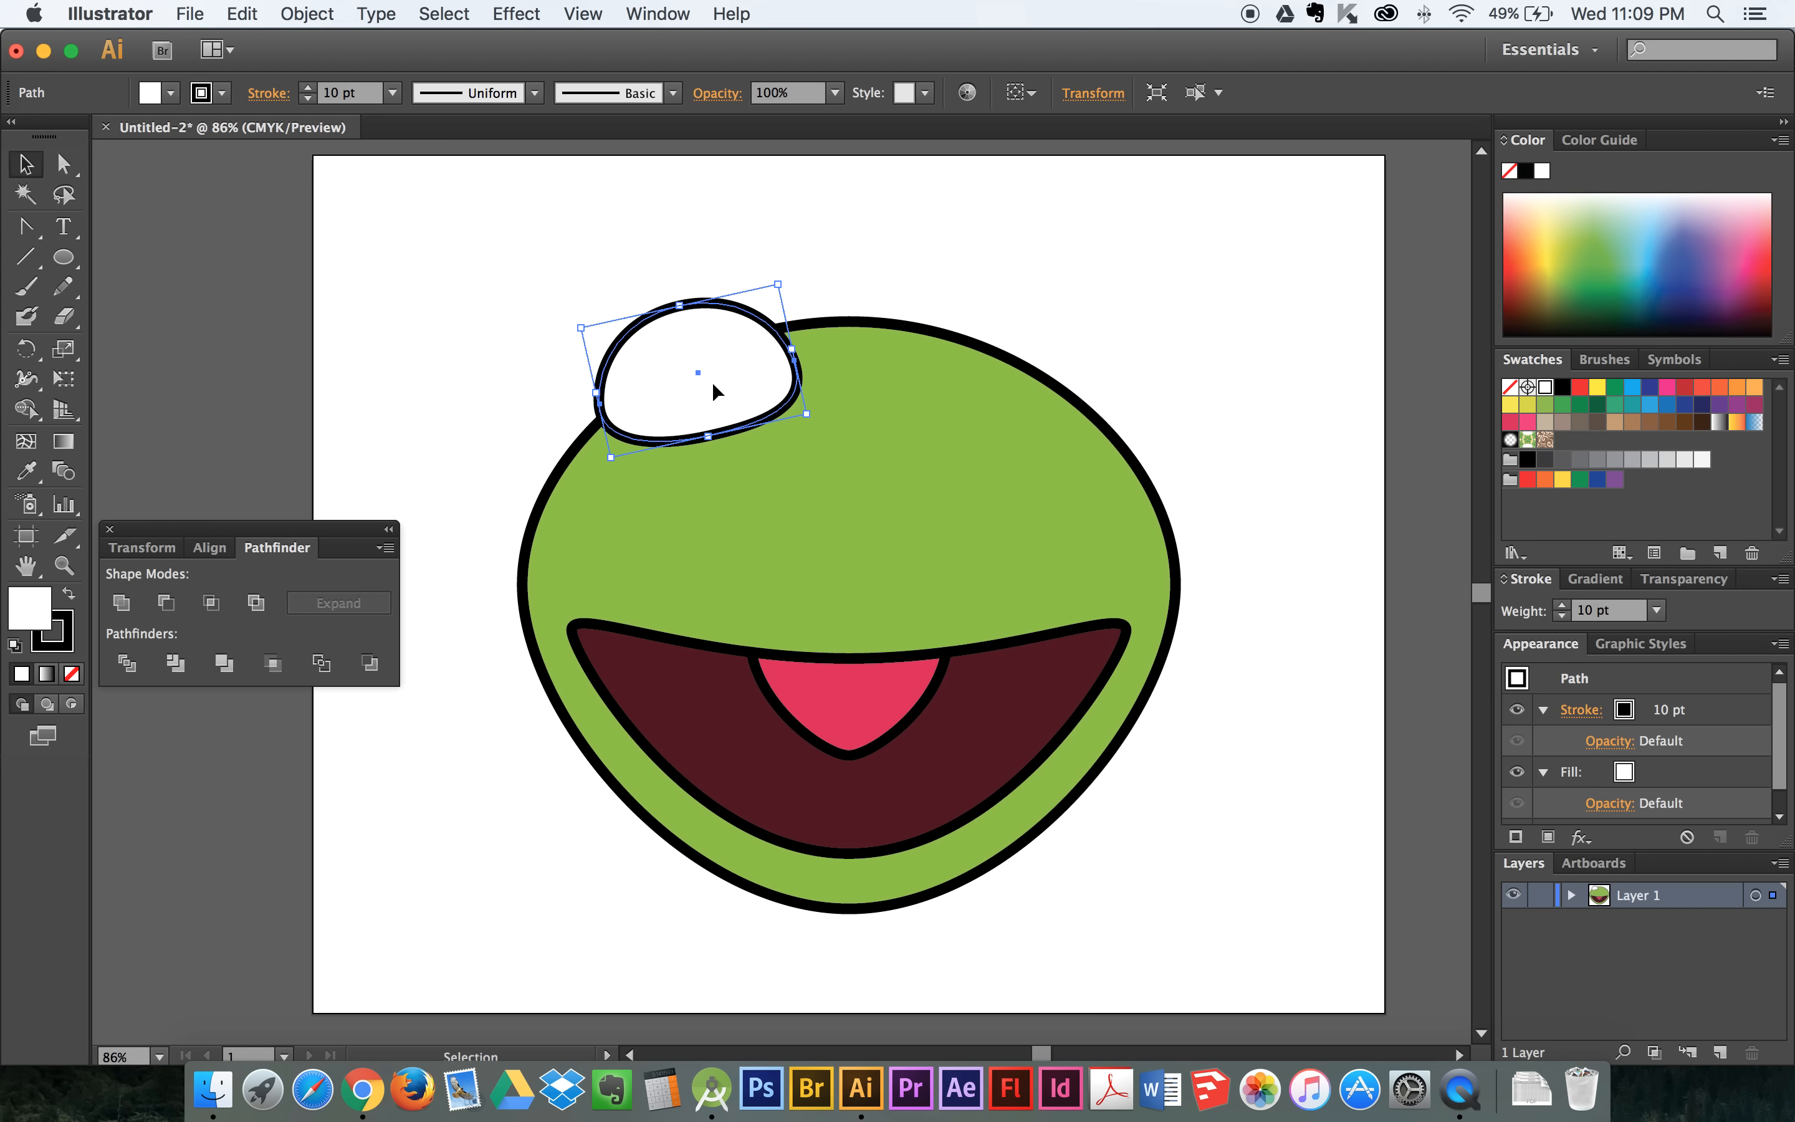
# - Undo the white eye shape's rotation and recent transforms, and move it off the head to the artboard's empty upper-left area
pyautogui.press('super+z')
pyautogui.press('super+z')
pyautogui.press('super+z')
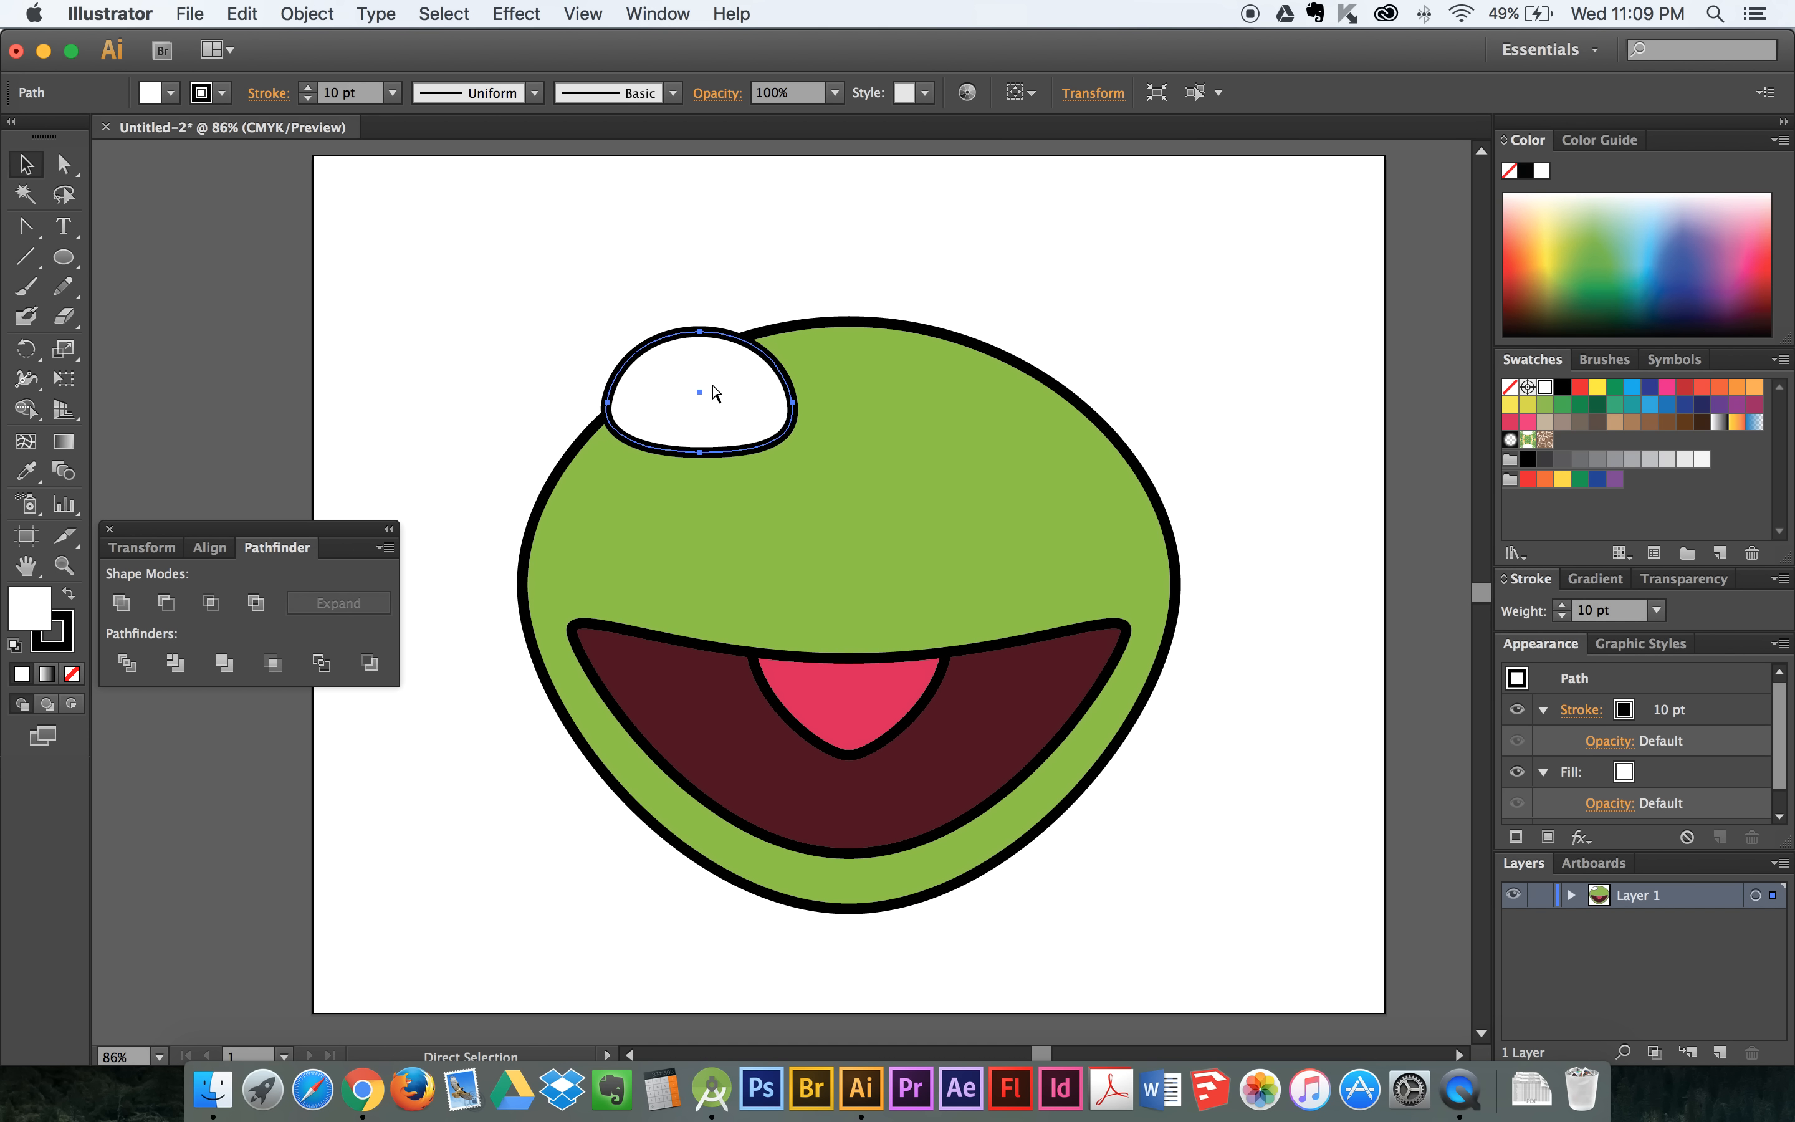
pyautogui.click(711, 382)
pyautogui.moveTo(710, 385); pyautogui.dragTo(503, 264)
pyautogui.click(658, 249)
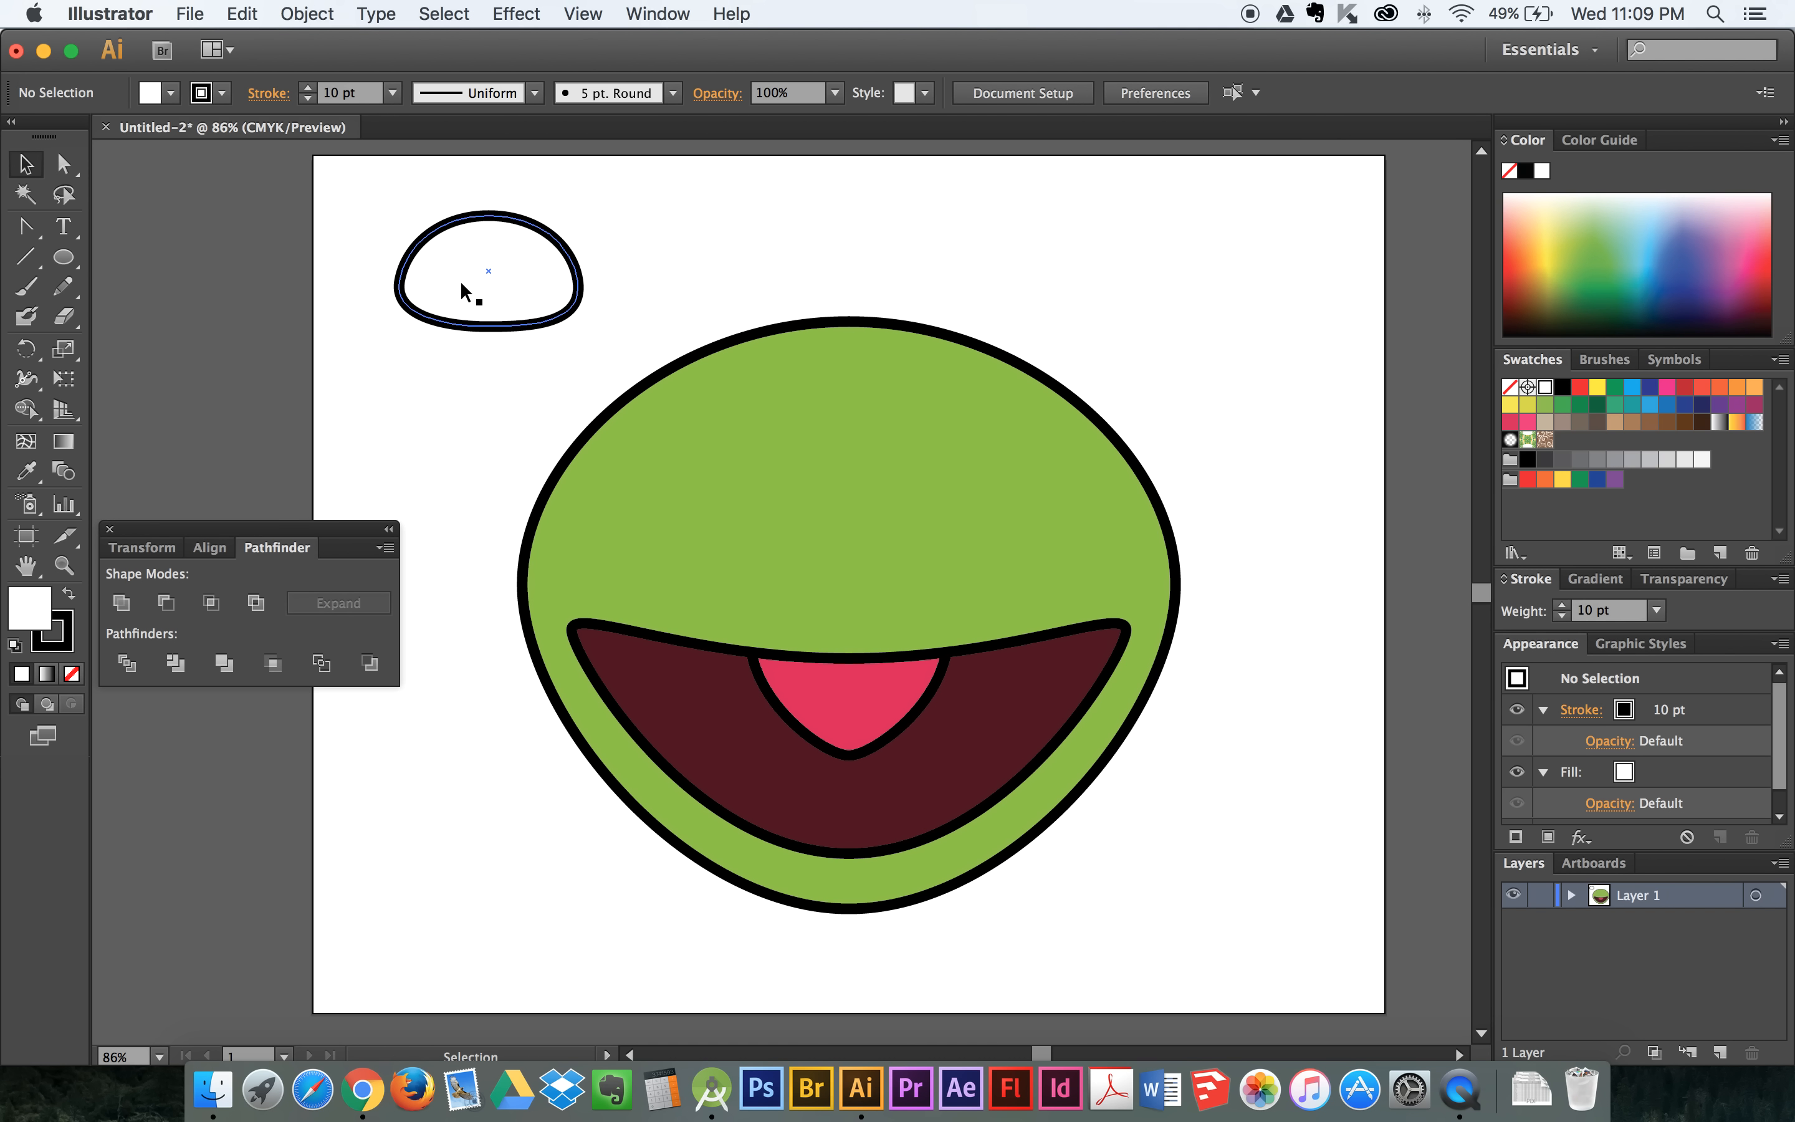
# - Draw a small black circle with no stroke at the centre of the white eye shape and deselect it
pyautogui.click(65, 261)
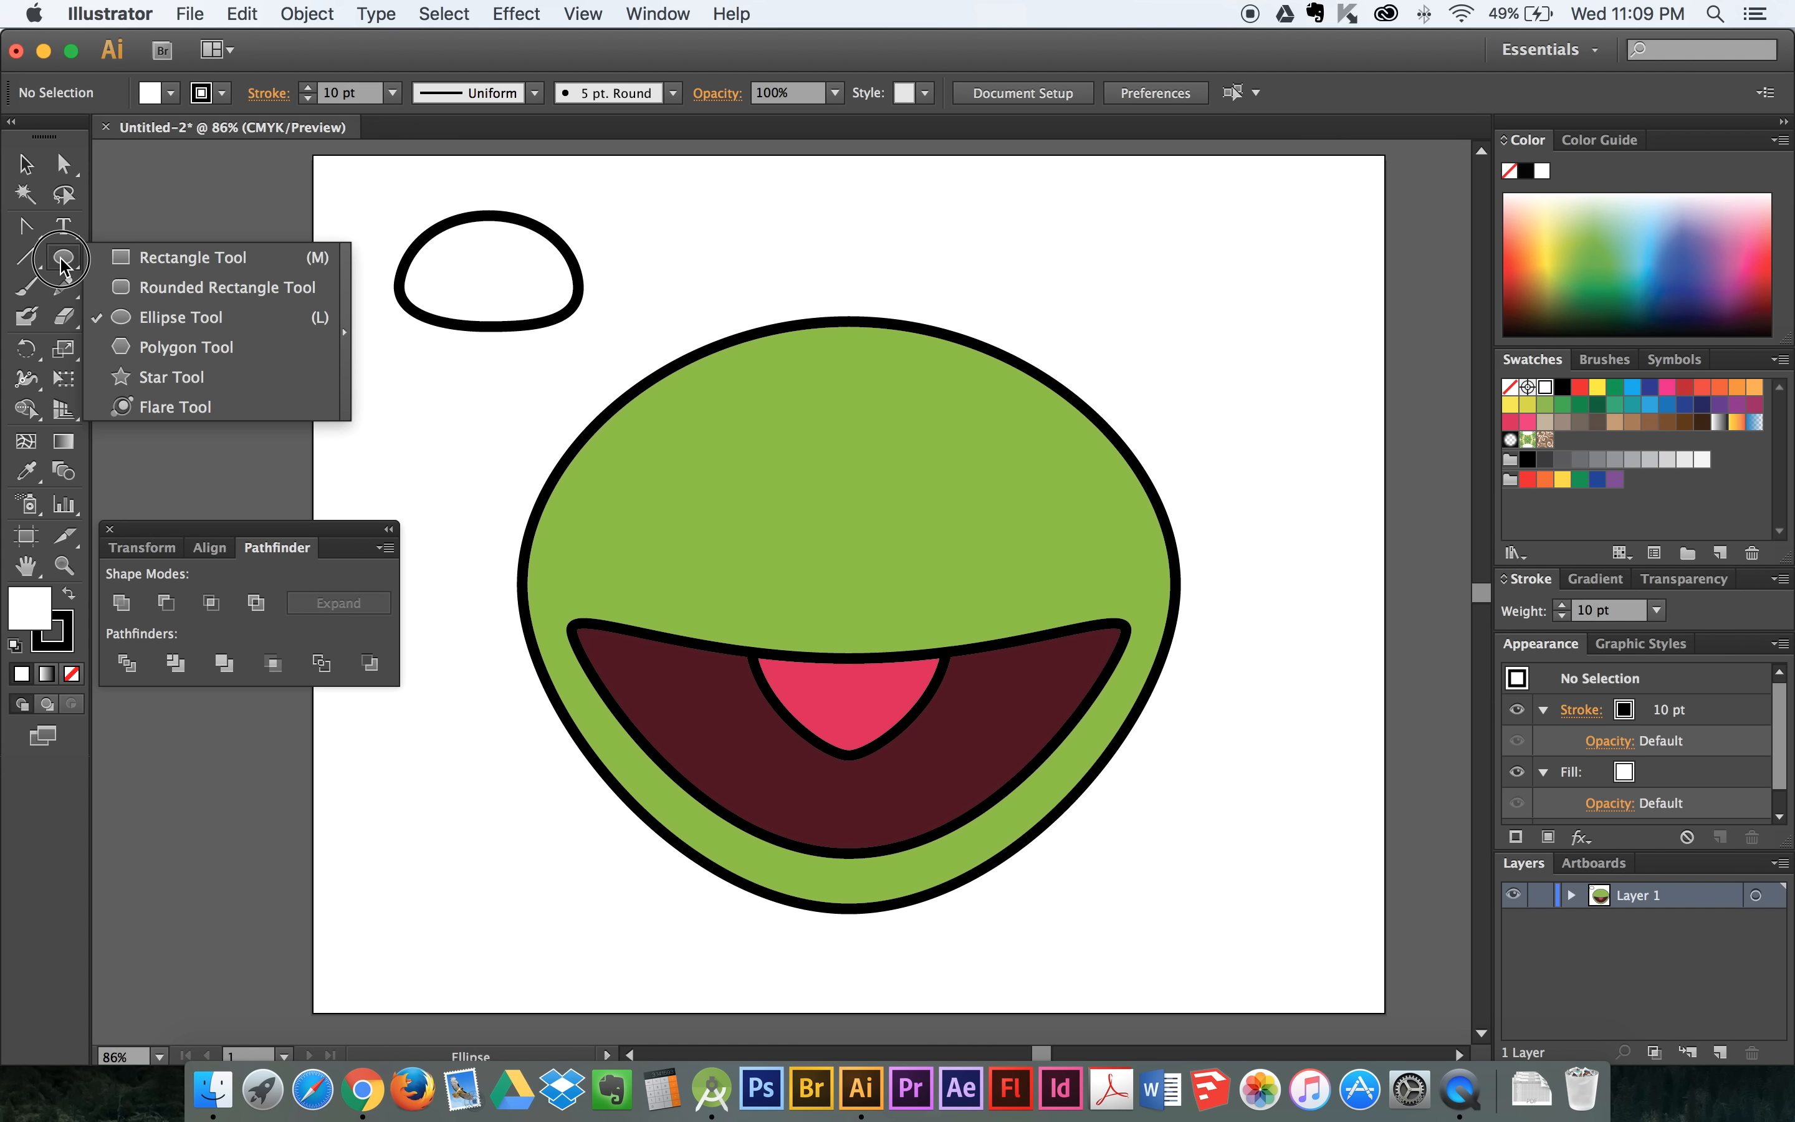
pyautogui.click(141, 318)
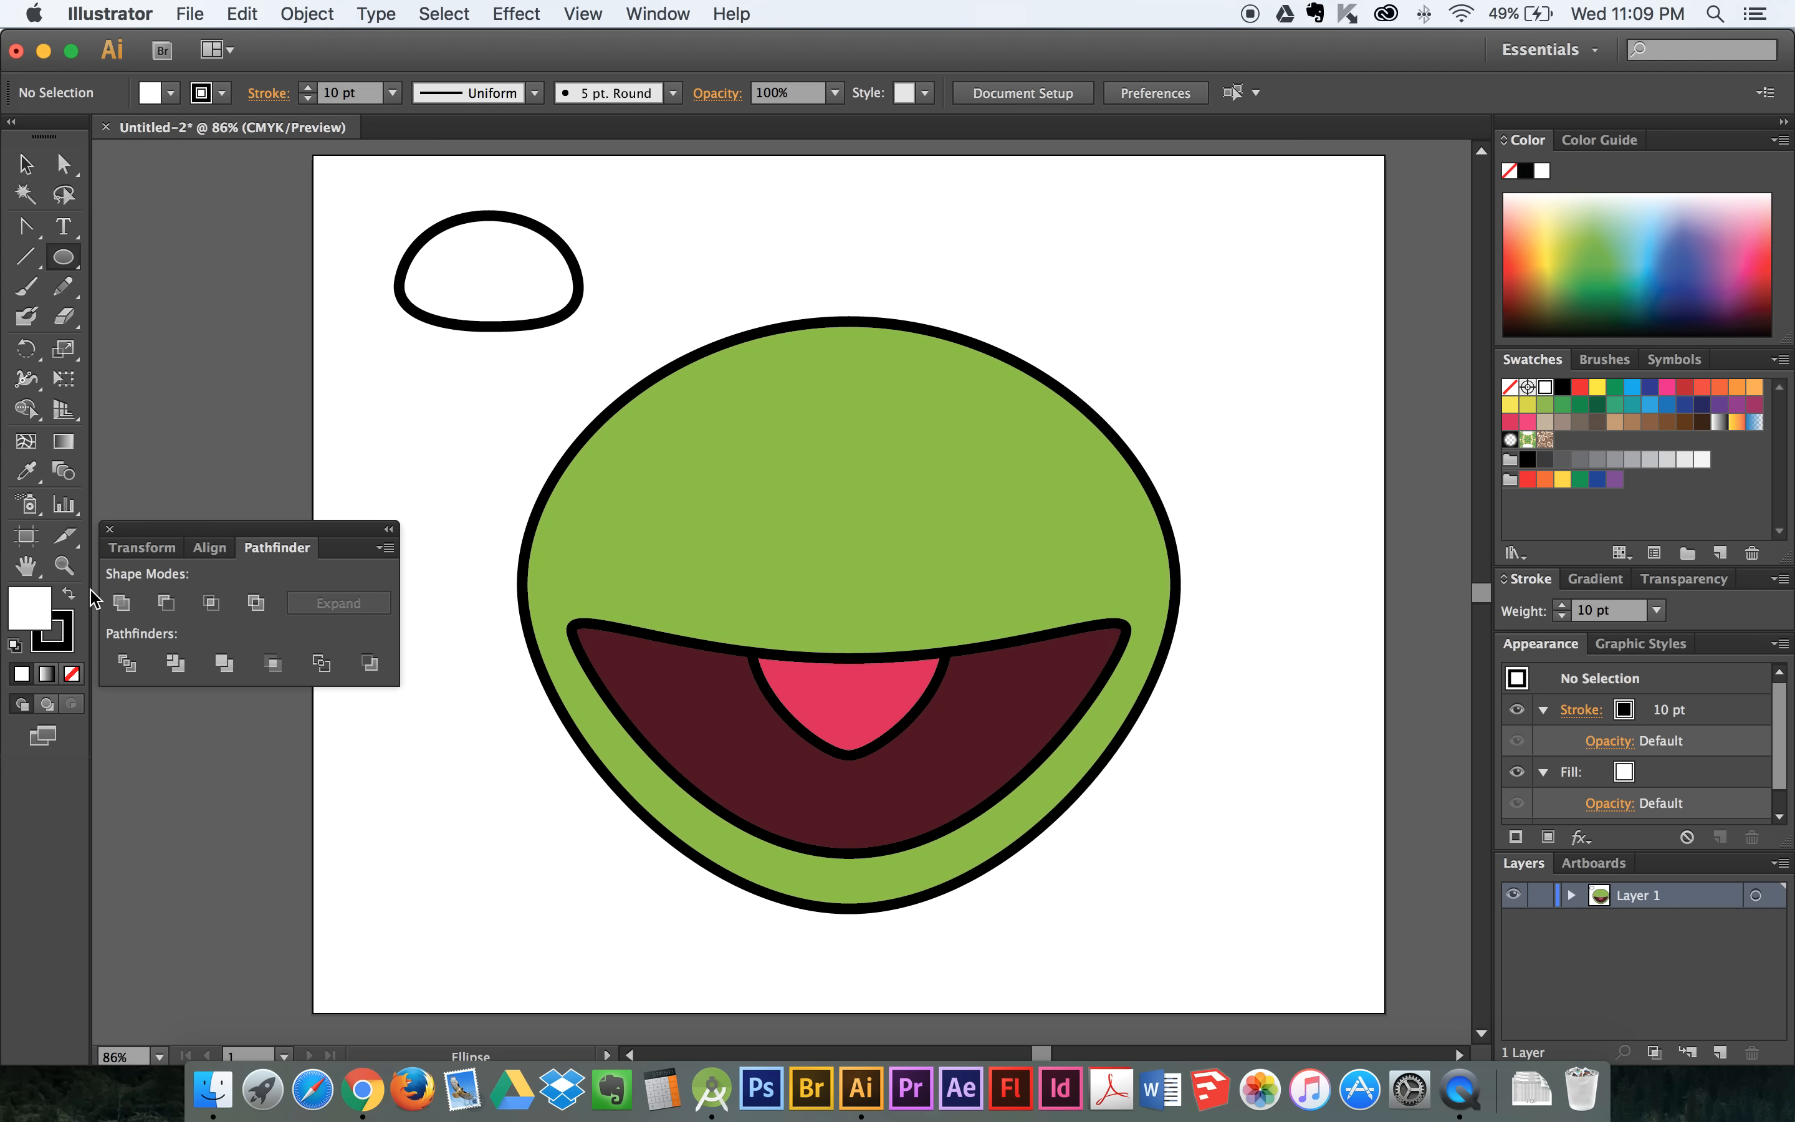
pyautogui.click(68, 594)
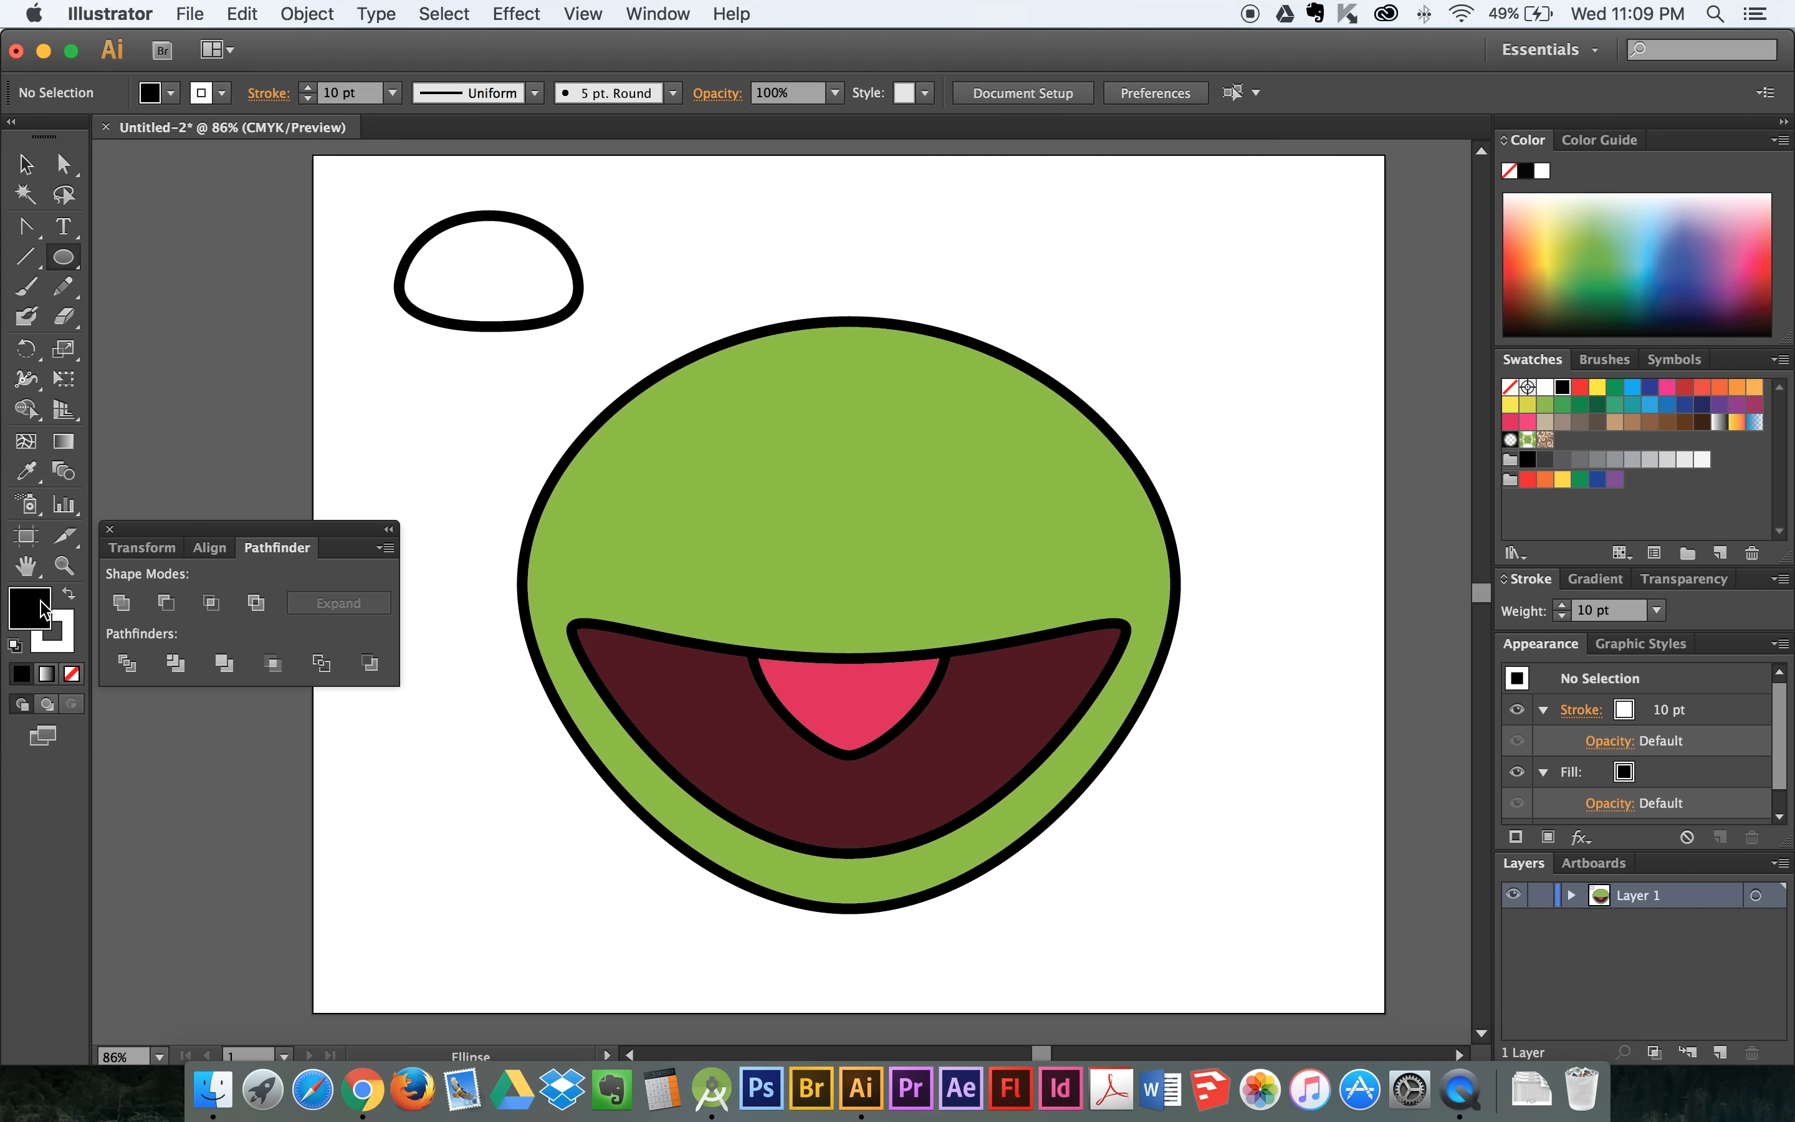
pyautogui.click(54, 643)
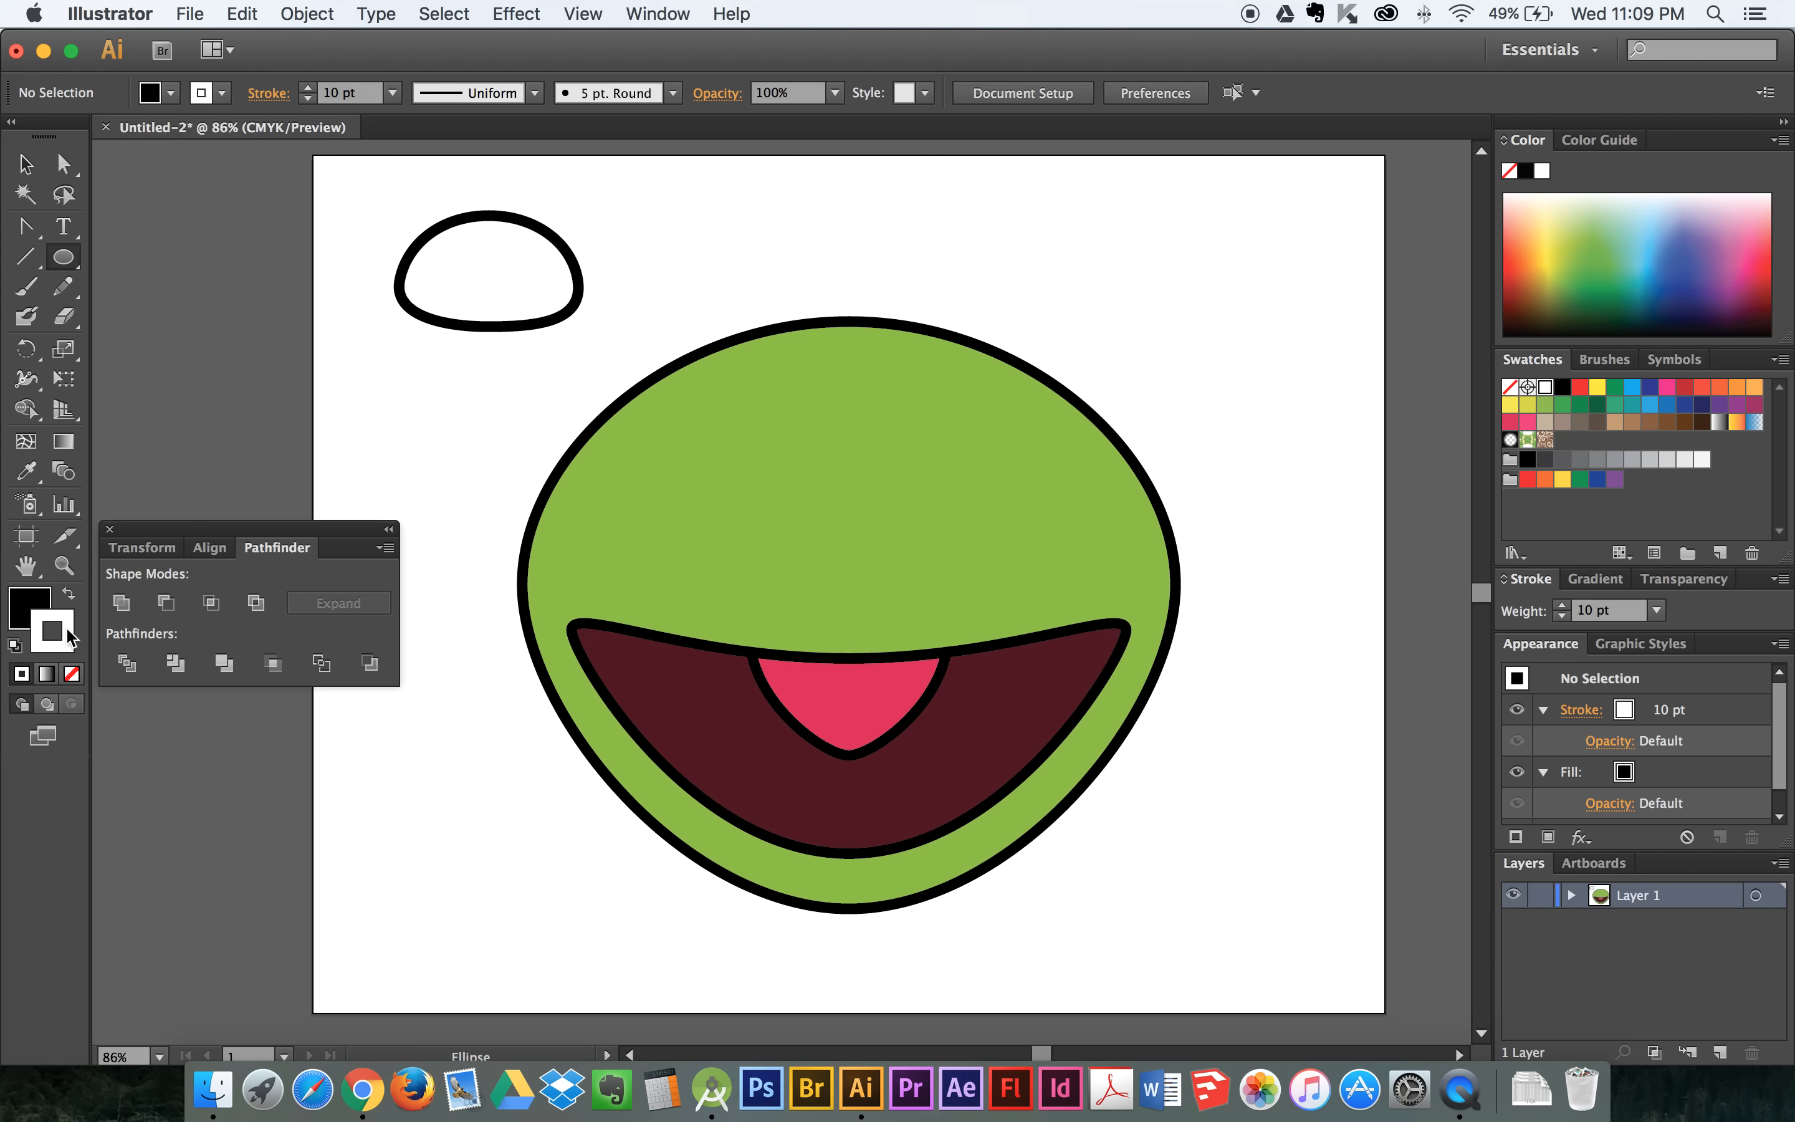
pyautogui.click(71, 673)
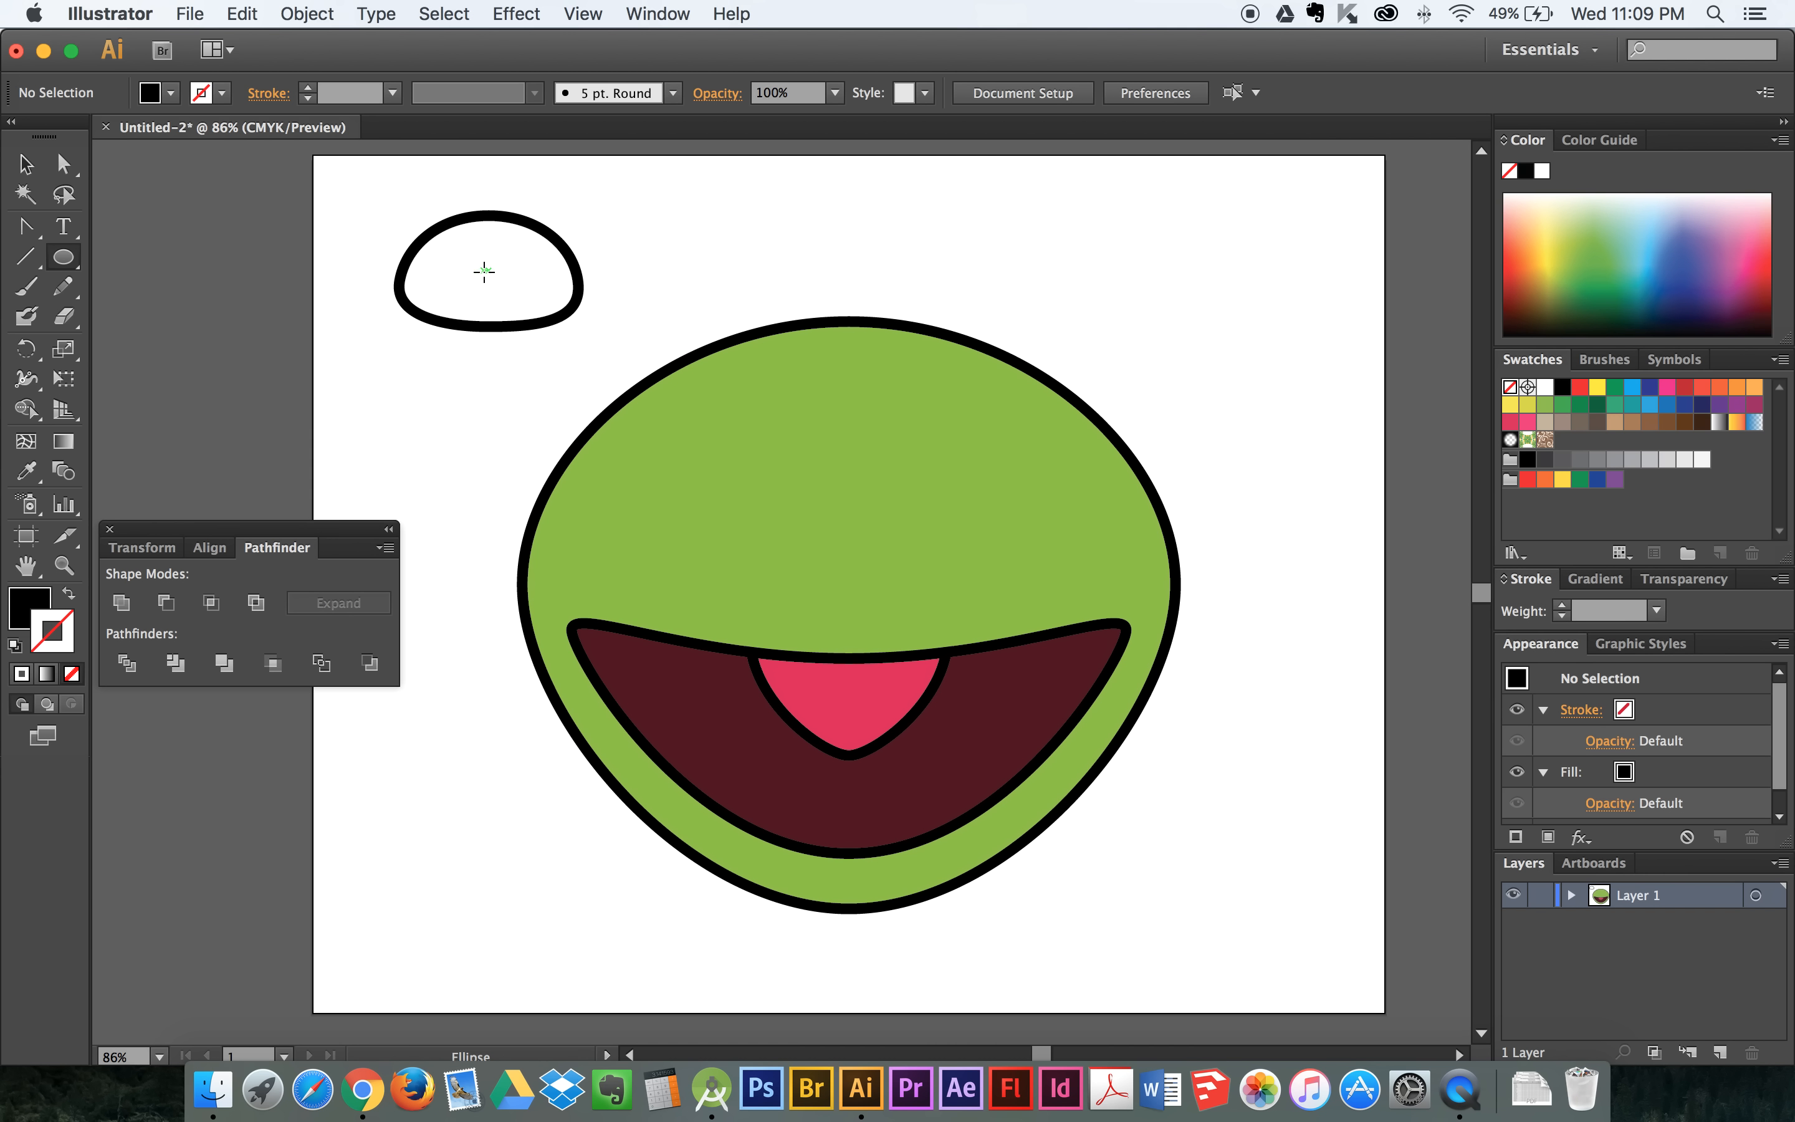
pyautogui.moveTo(484, 272)
pyautogui.mouseDown()
pyautogui.moveTo(547, 304)
pyautogui.moveTo(498, 283)
pyautogui.mouseUp()
pyautogui.press('v')
pyautogui.click(632, 214)
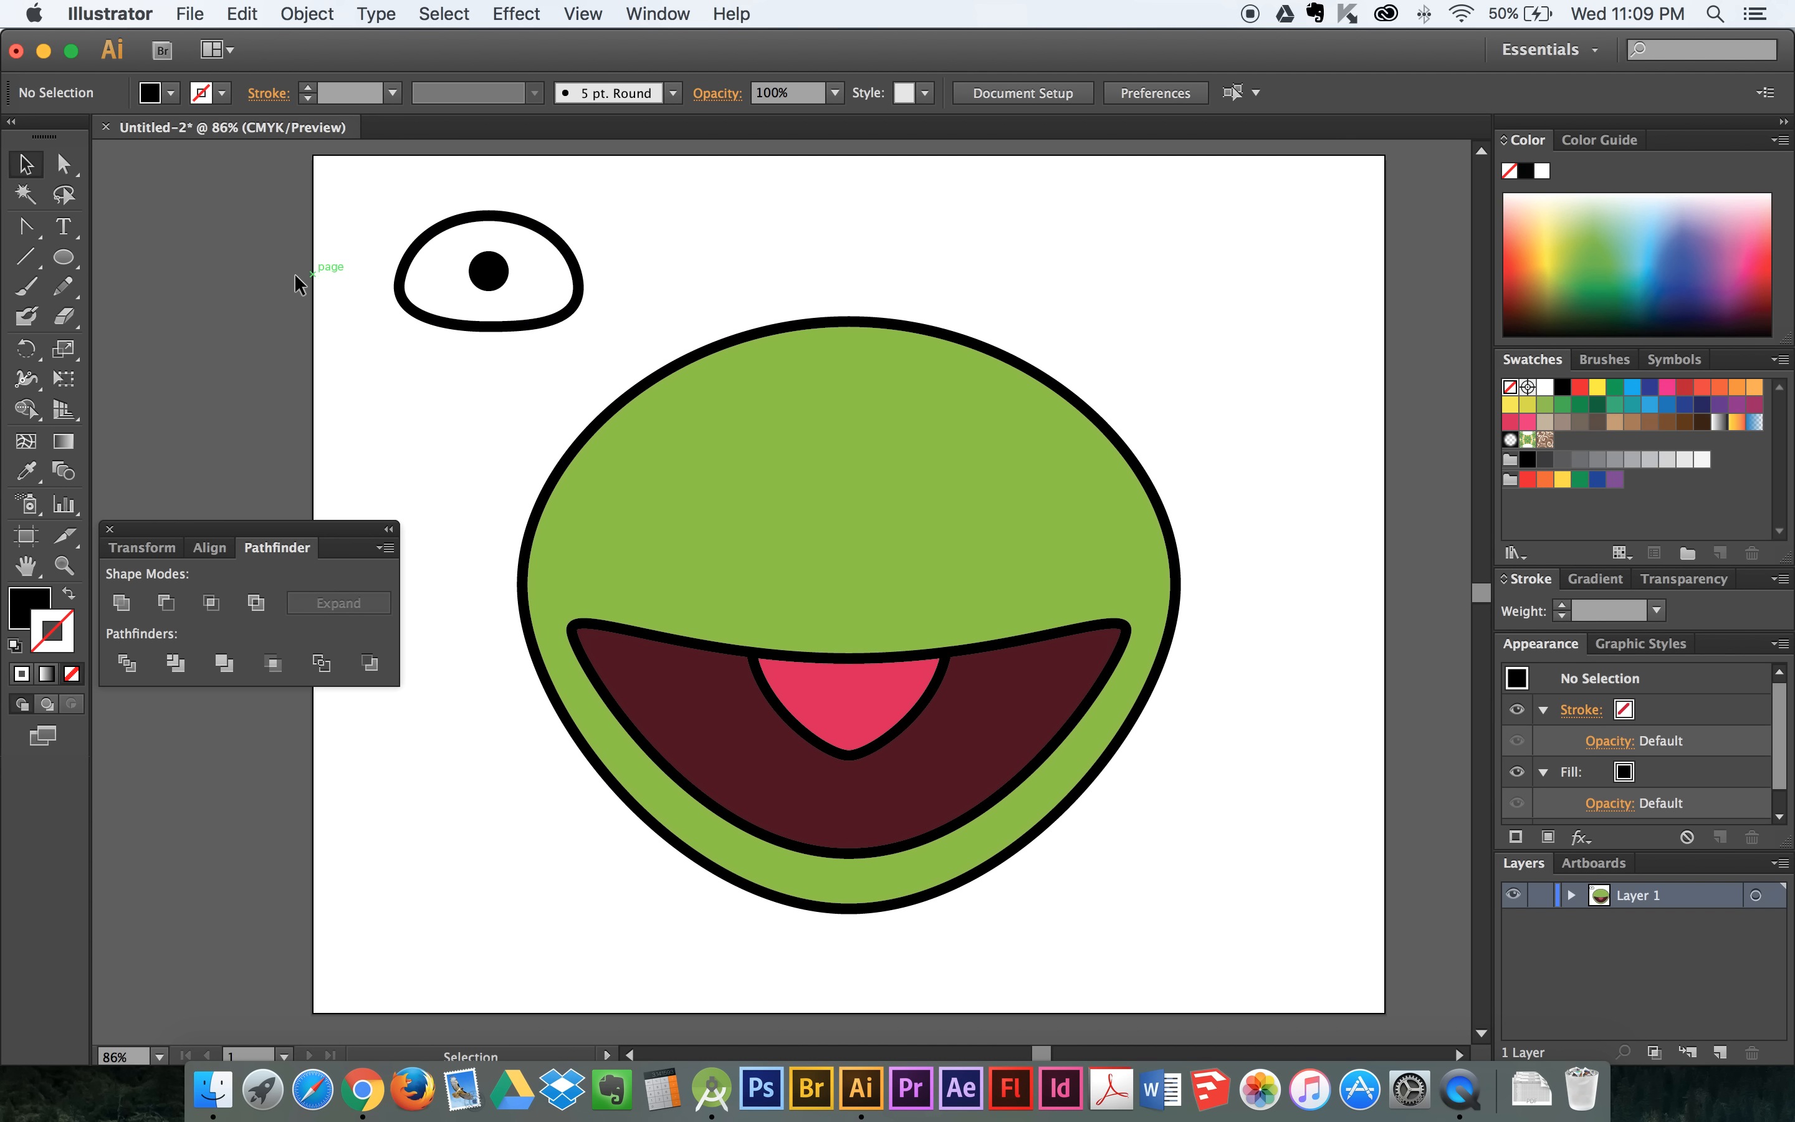
# - Draw a thin black horizontal bar with the Rounded Rectangle tool and centre it across the pupil circle
pyautogui.click(63, 260)
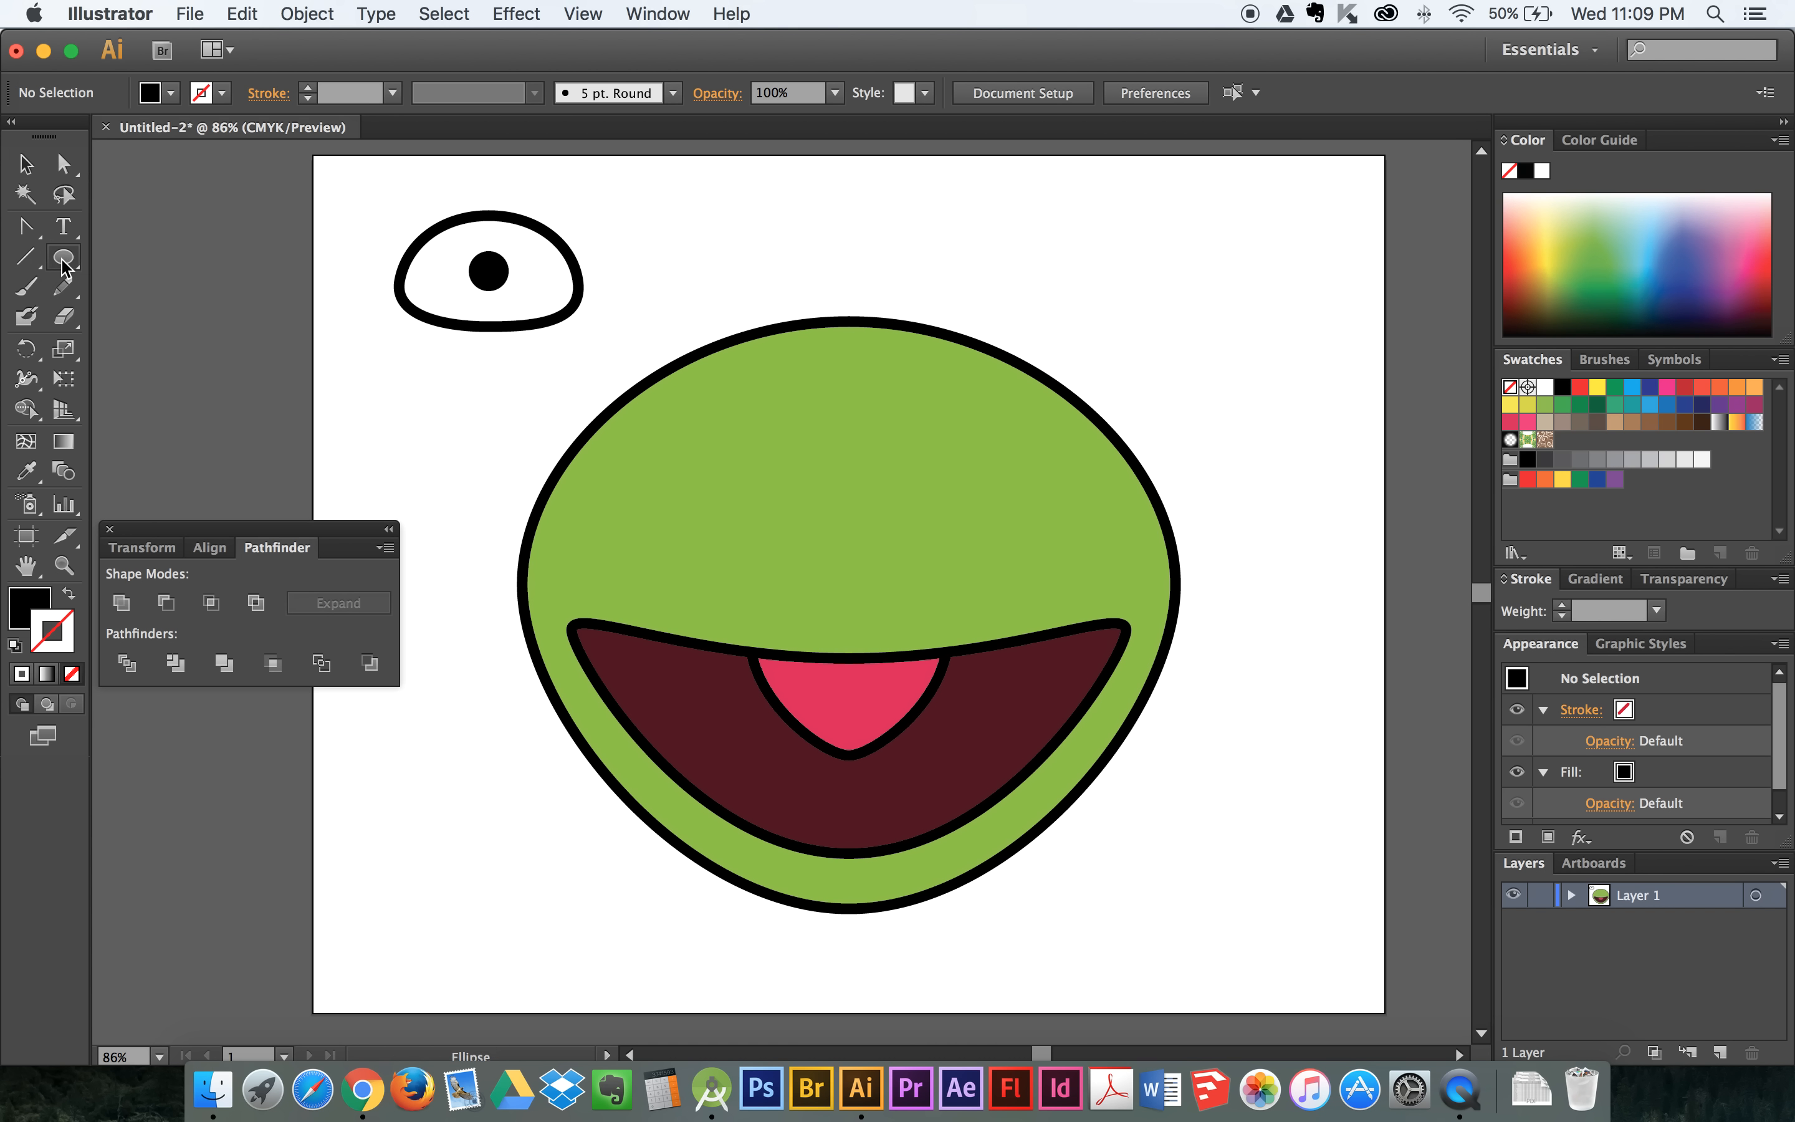
pyautogui.click(63, 260)
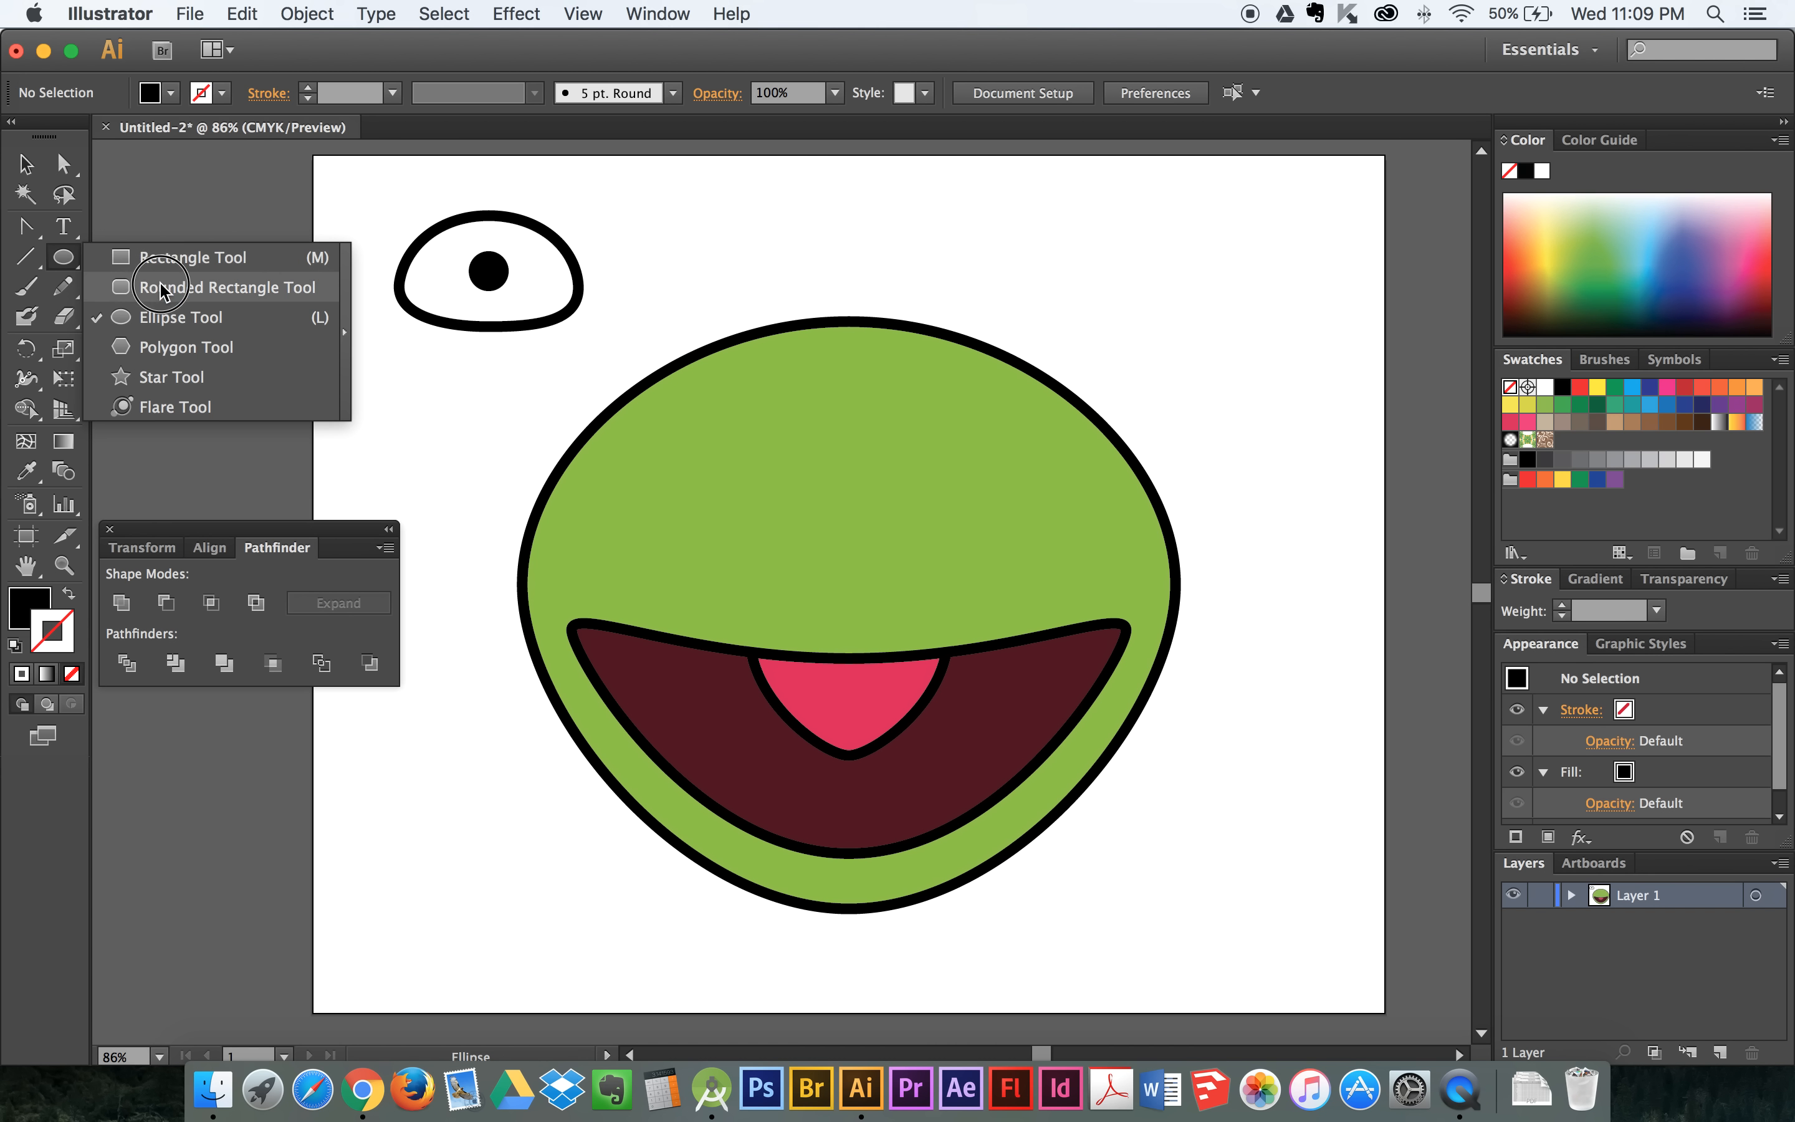
pyautogui.click(161, 288)
pyautogui.moveTo(653, 217); pyautogui.dragTo(520, 271)
pyautogui.click(25, 163)
pyautogui.click(631, 254)
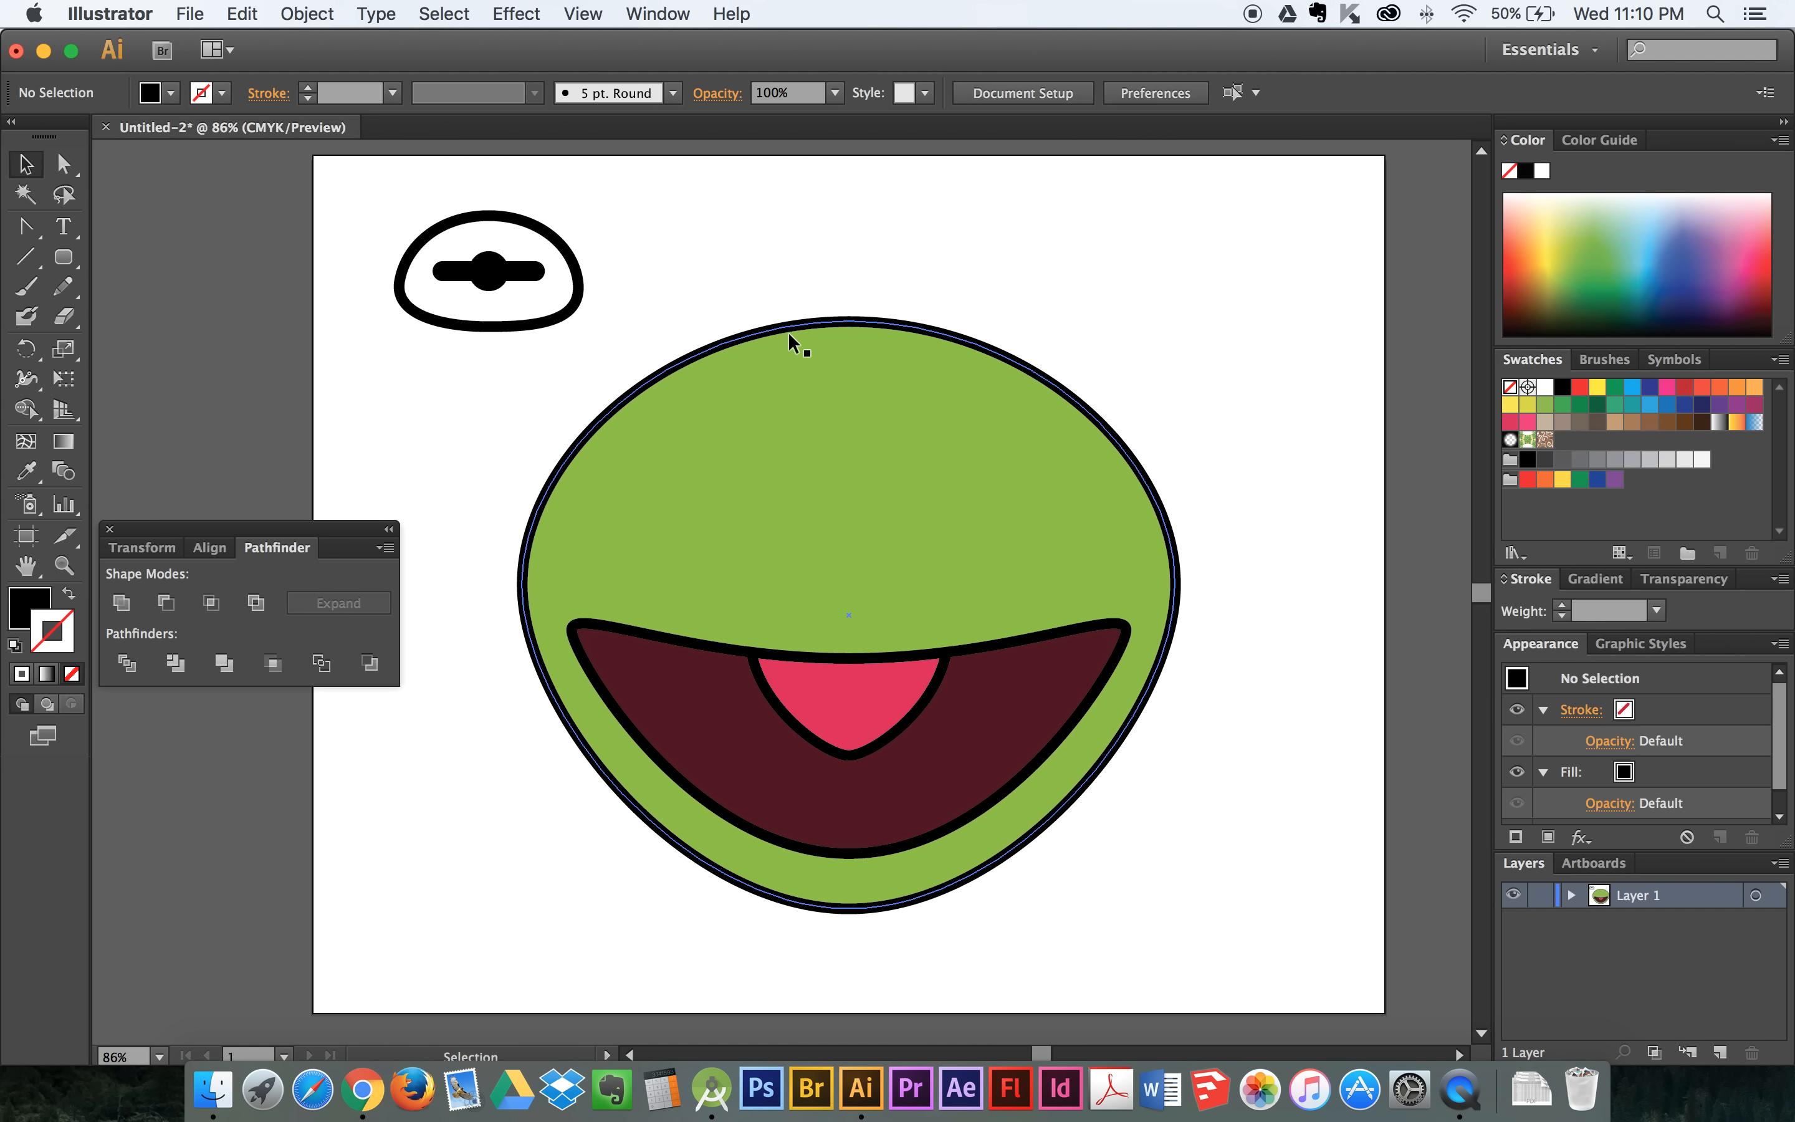
pyautogui.click(502, 274)
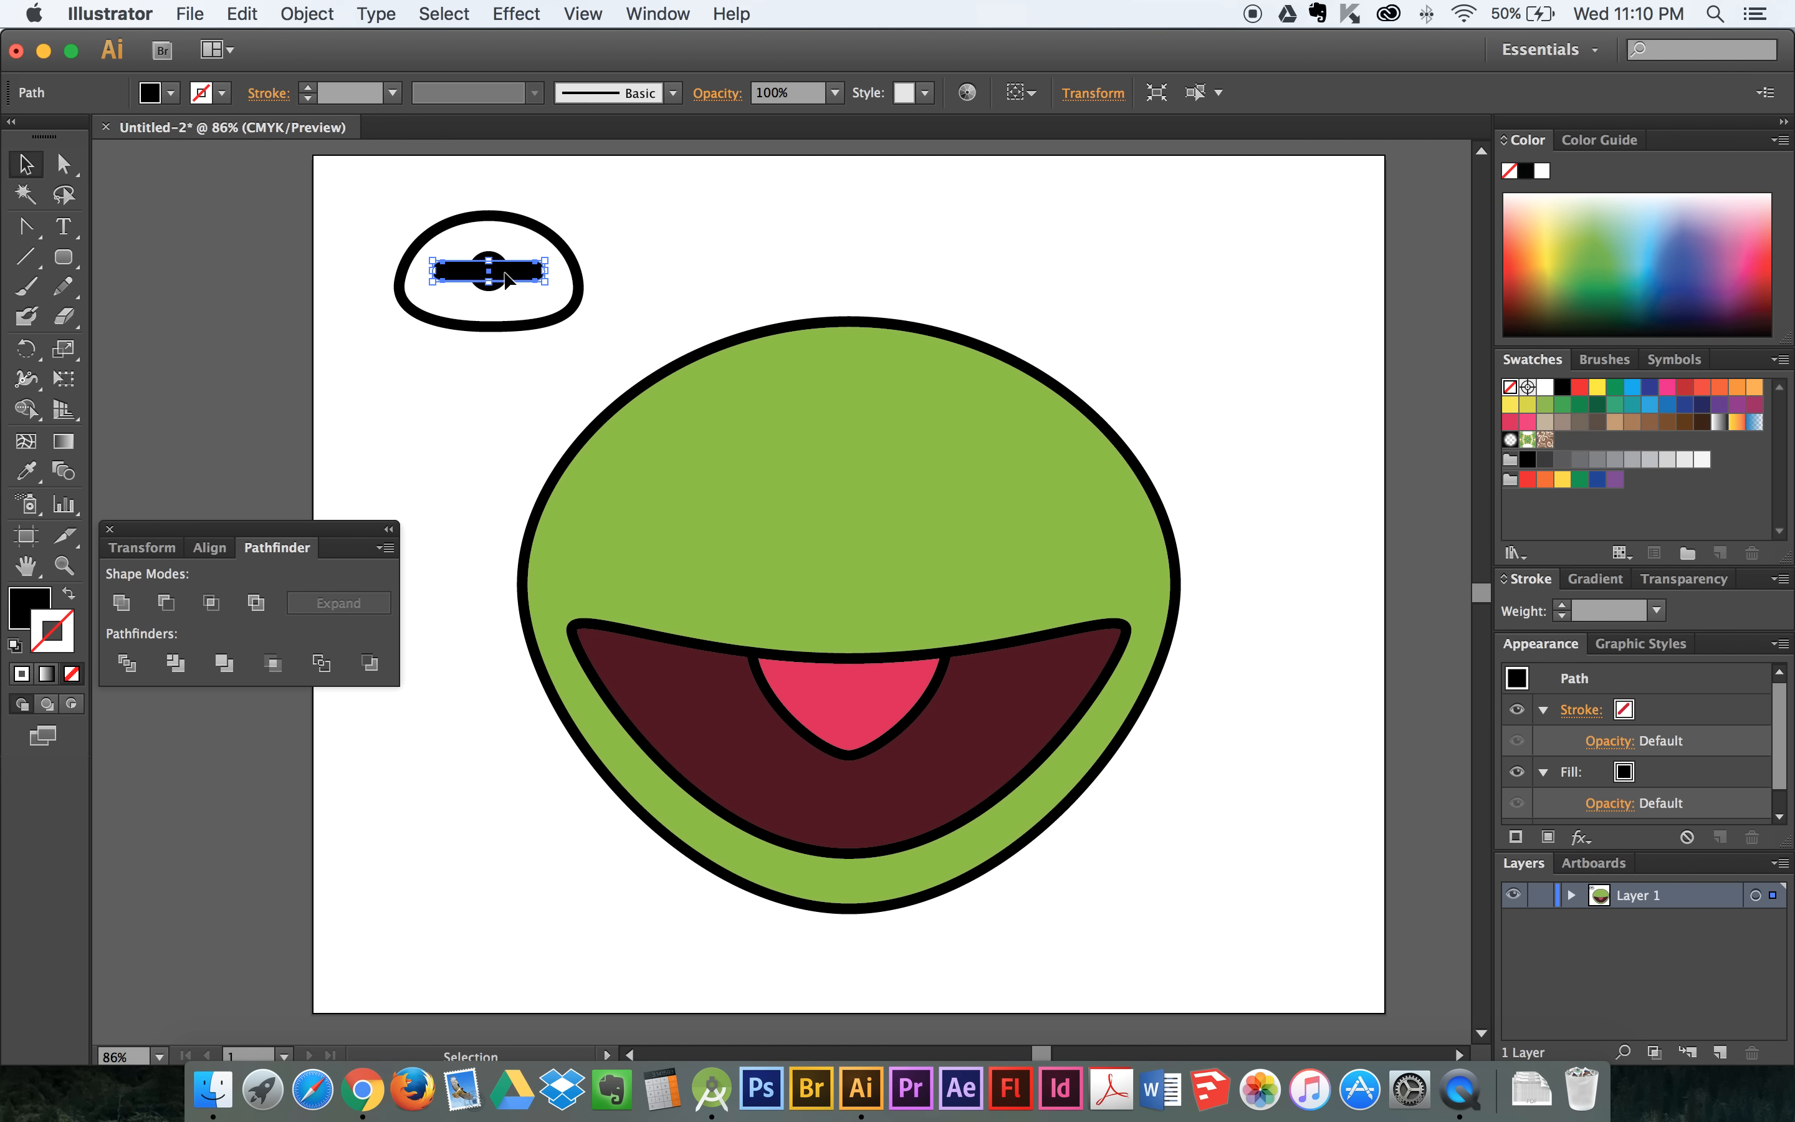
pyautogui.click(616, 225)
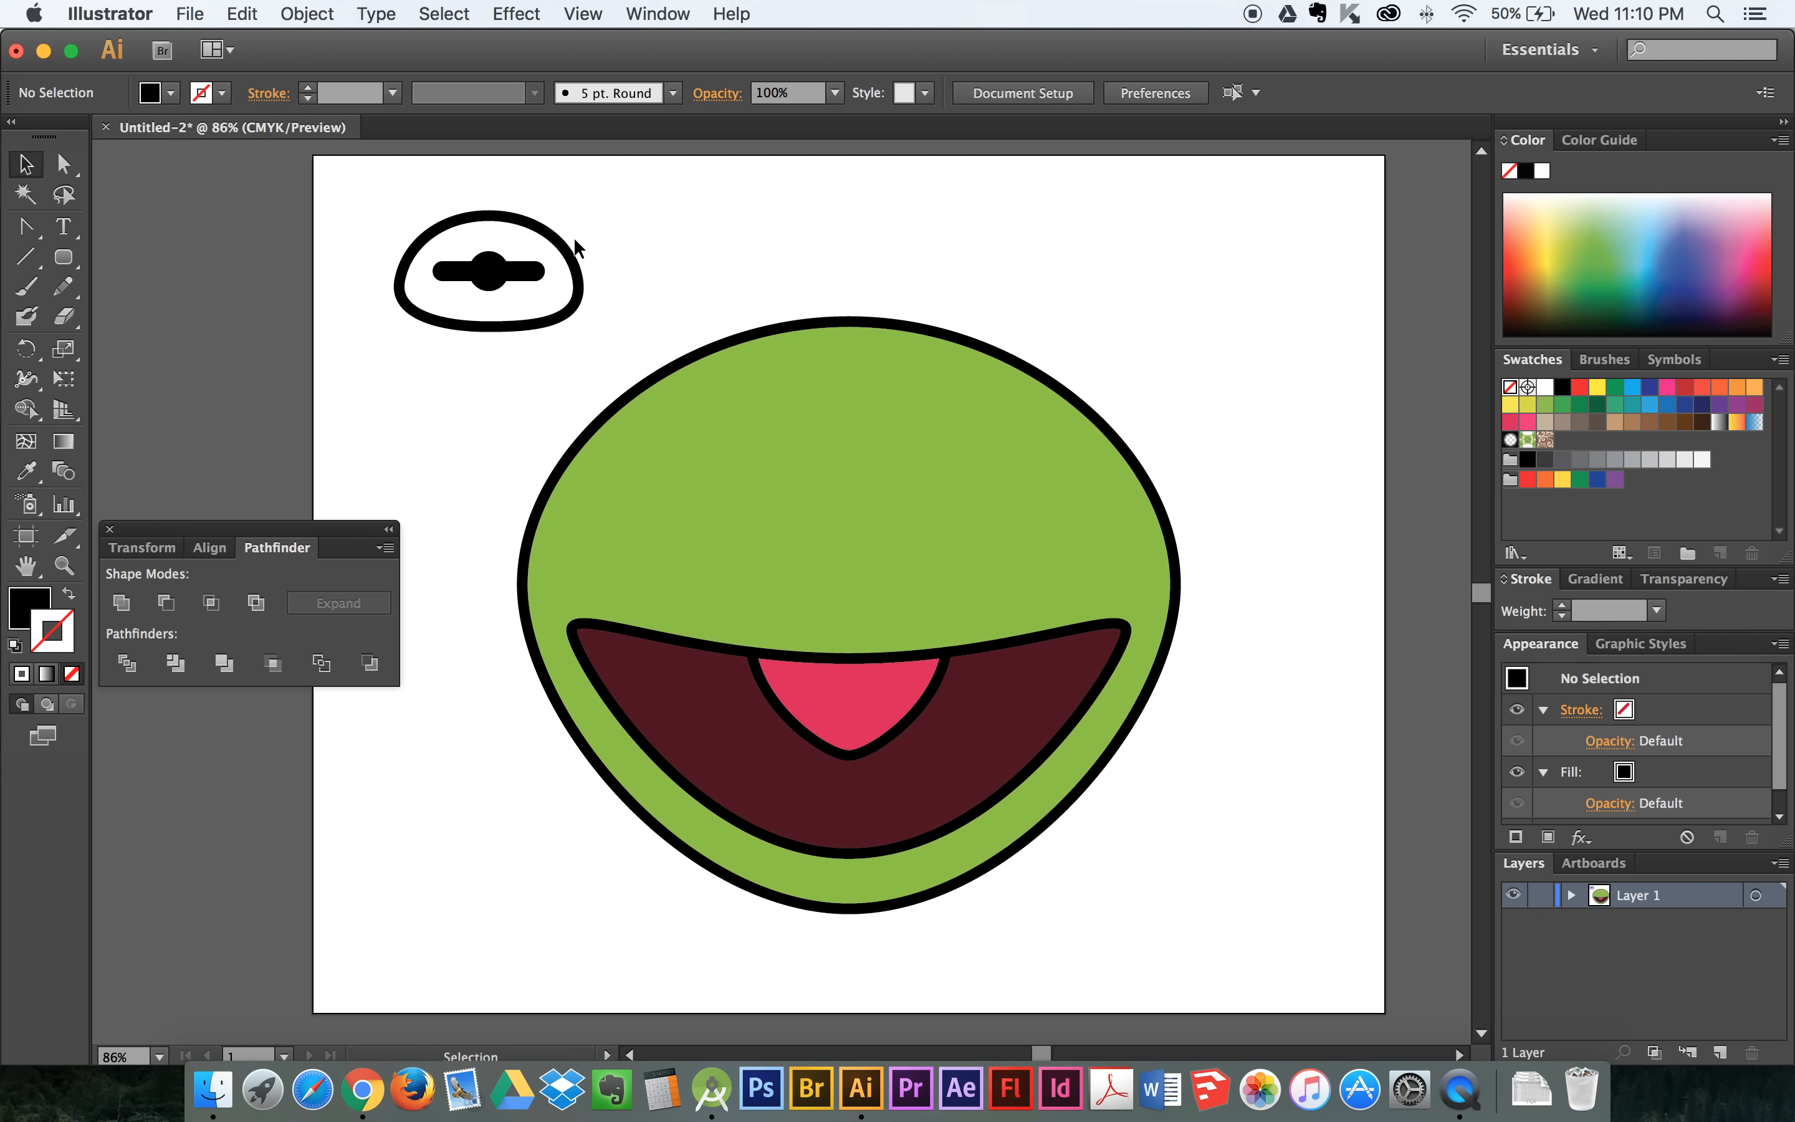
# - Shift the white eye outline slightly upward relative to the pupil, fine-tune its height, and deselect it
pyautogui.moveTo(569, 249); pyautogui.dragTo(566, 237)
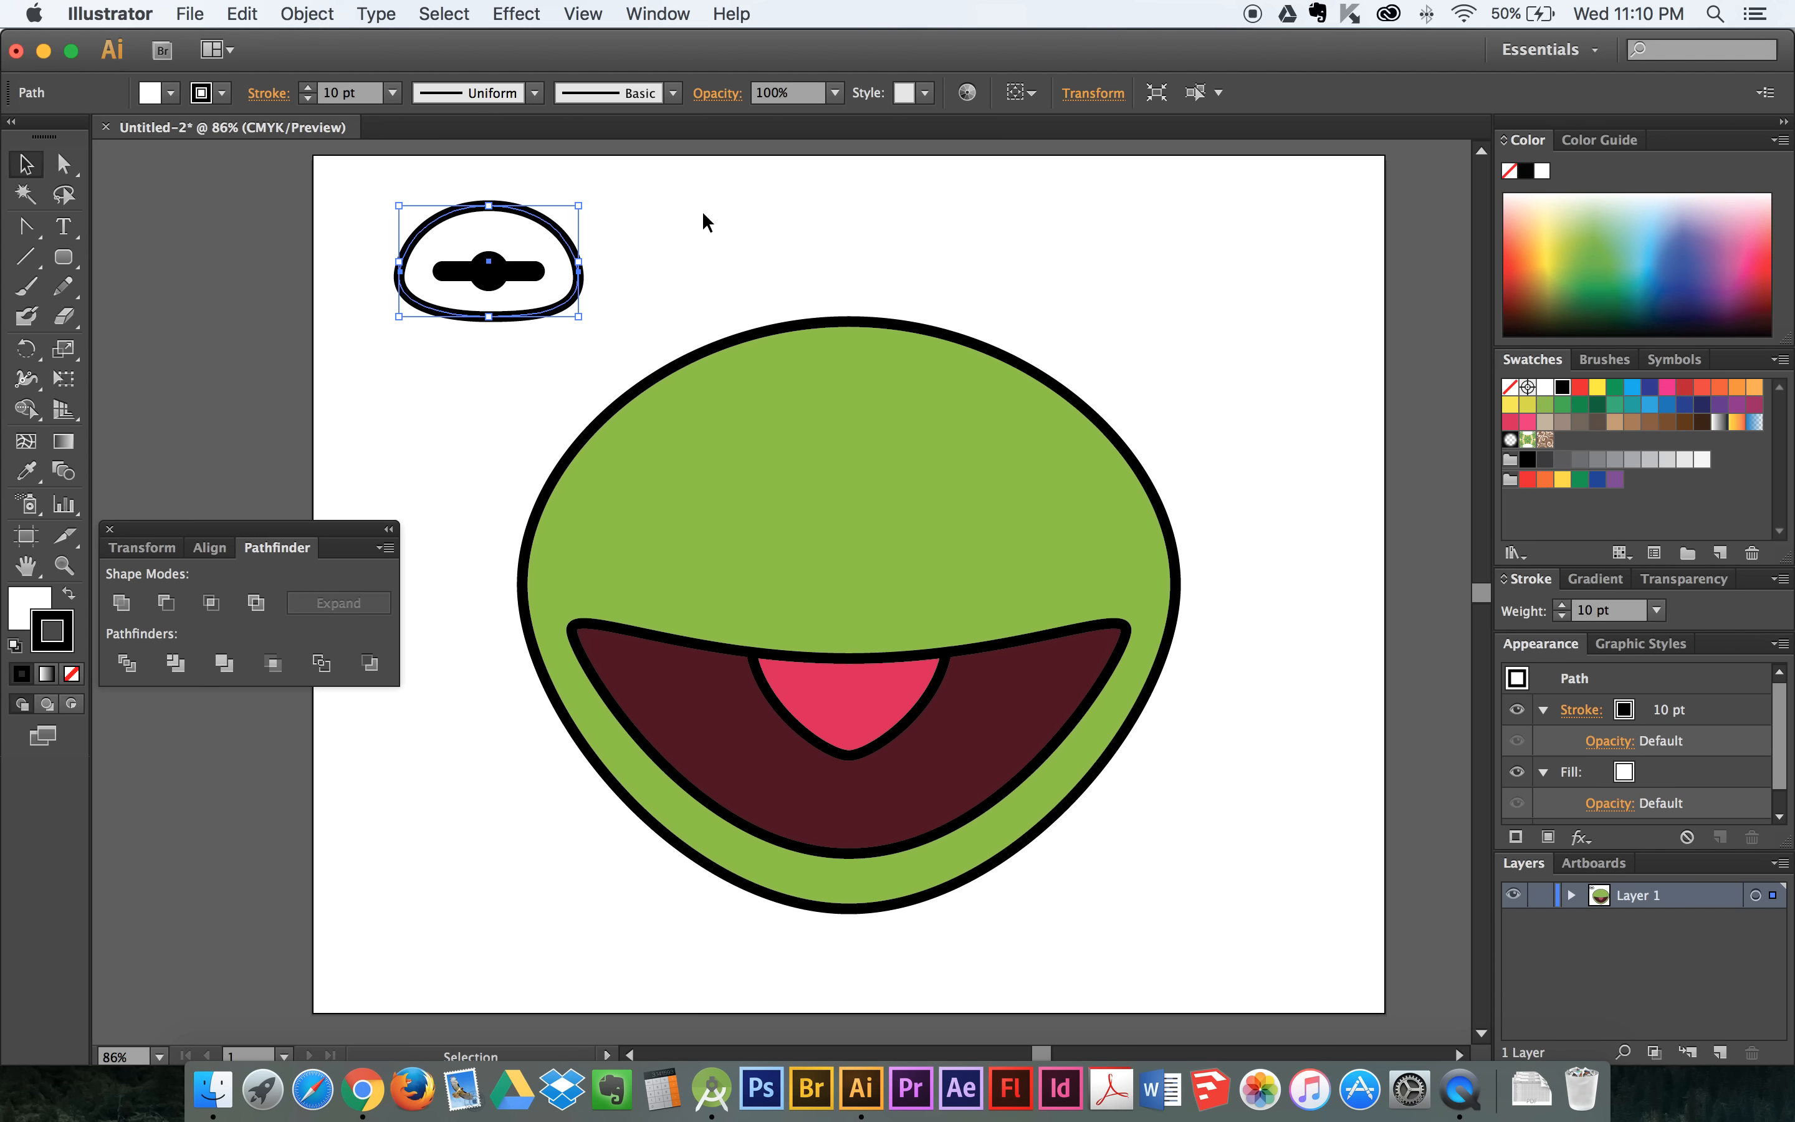
pyautogui.press('Down')
pyautogui.press('Down')
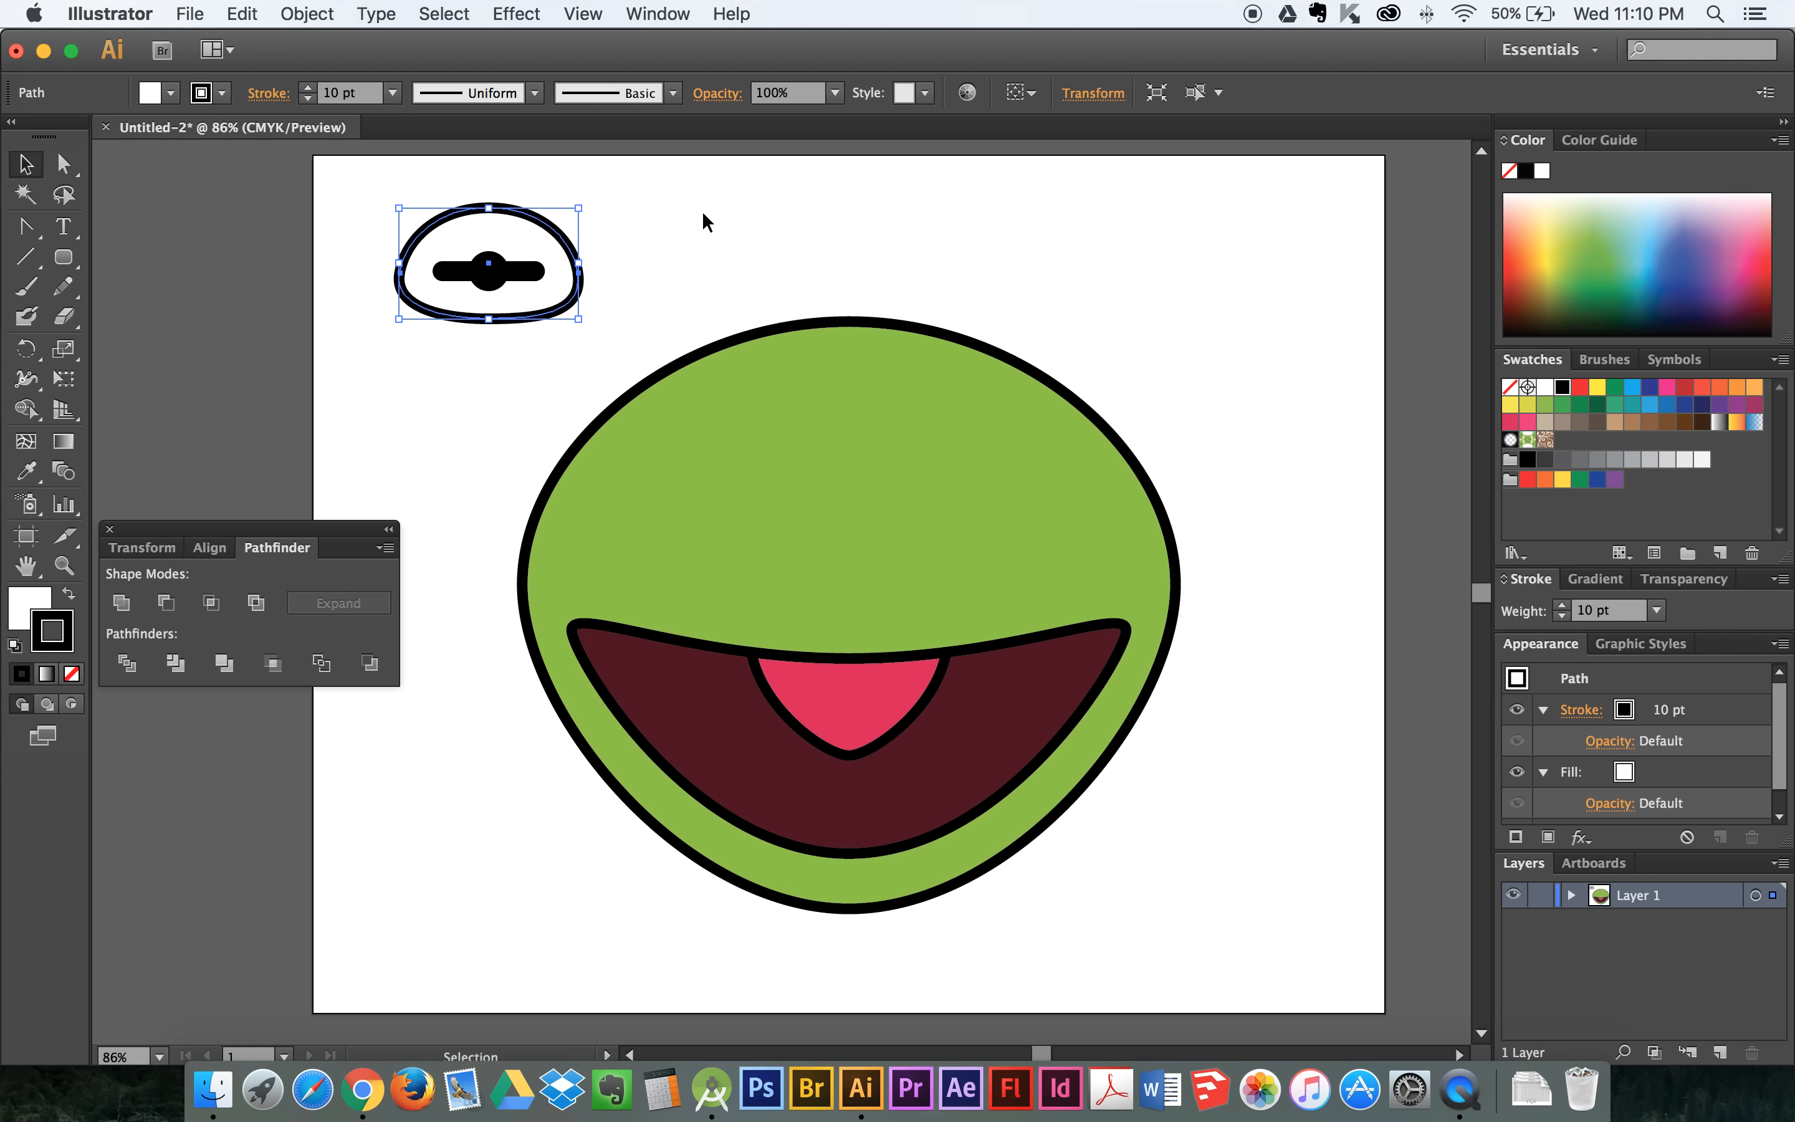
pyautogui.click(712, 215)
# - Group the white eye outline, the pupil circle and the black bar
pyautogui.moveTo(592, 182); pyautogui.dragTo(378, 342)
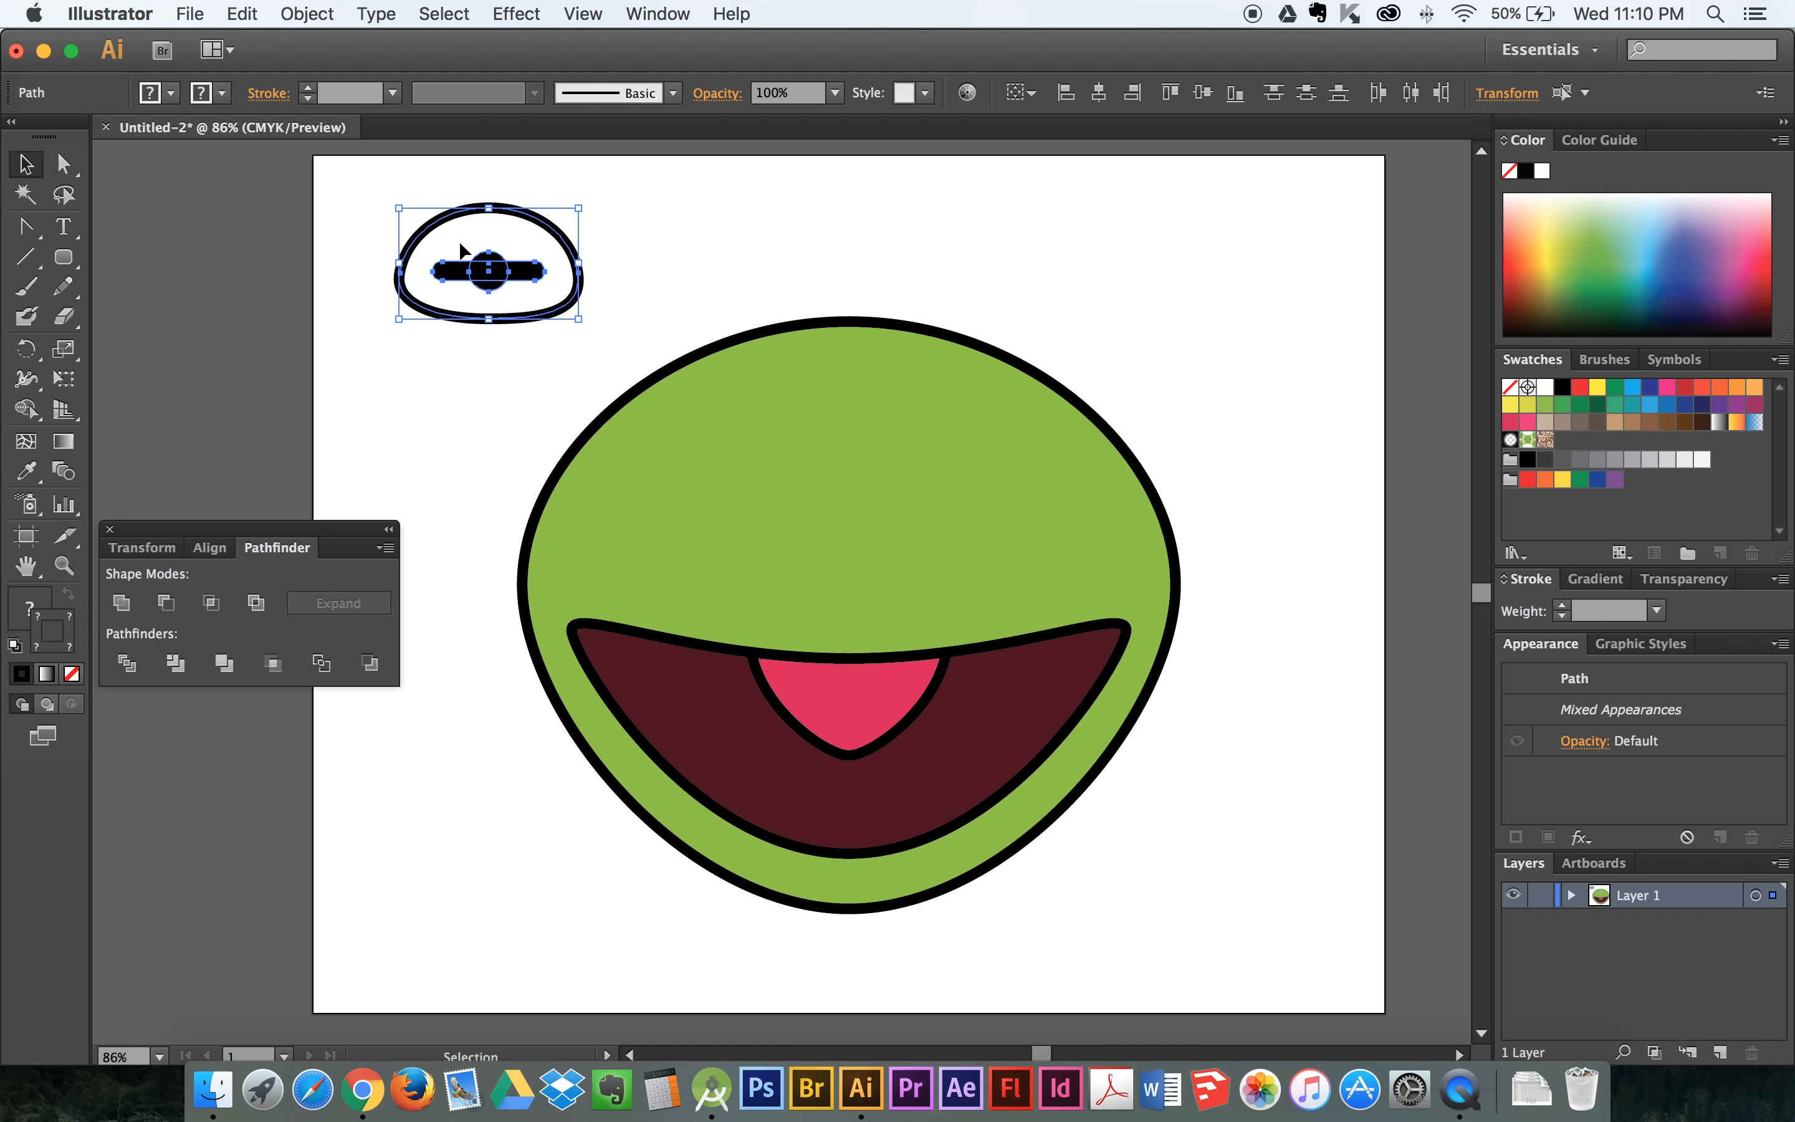
pyautogui.rightClick(486, 273)
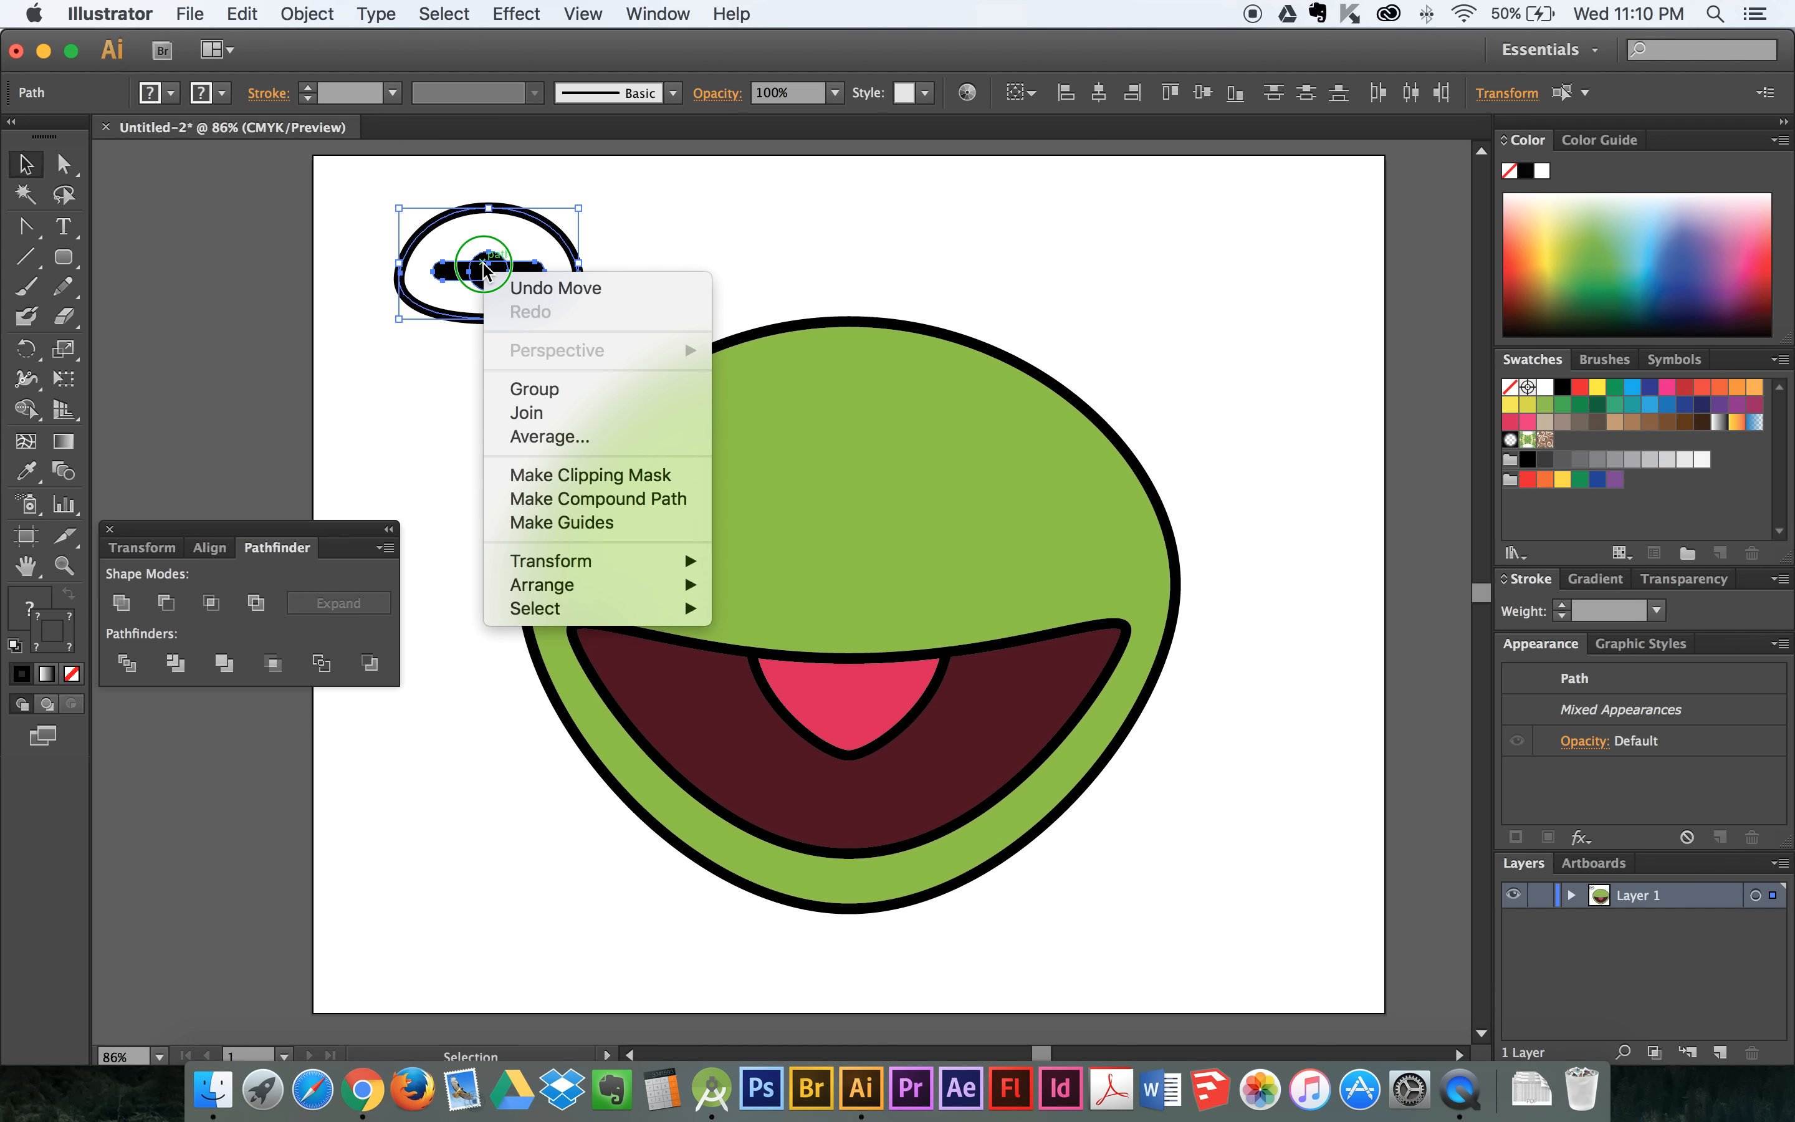
pyautogui.click(528, 389)
pyautogui.click(652, 217)
# - Move the eye group onto the upper-left edge of the green head and rotate it counter-clockwise to follow the outline
pyautogui.moveTo(566, 254); pyautogui.dragTo(736, 202)
pyautogui.click(582, 311)
pyautogui.moveTo(610, 260); pyautogui.dragTo(479, 332)
pyautogui.click(728, 258)
pyautogui.moveTo(600, 283); pyautogui.dragTo(766, 376)
pyautogui.click(686, 247)
pyautogui.click(752, 231)
pyautogui.click(673, 277)
pyautogui.moveTo(814, 300); pyautogui.dragTo(791, 276)
pyautogui.moveTo(754, 395); pyautogui.dragTo(747, 401)
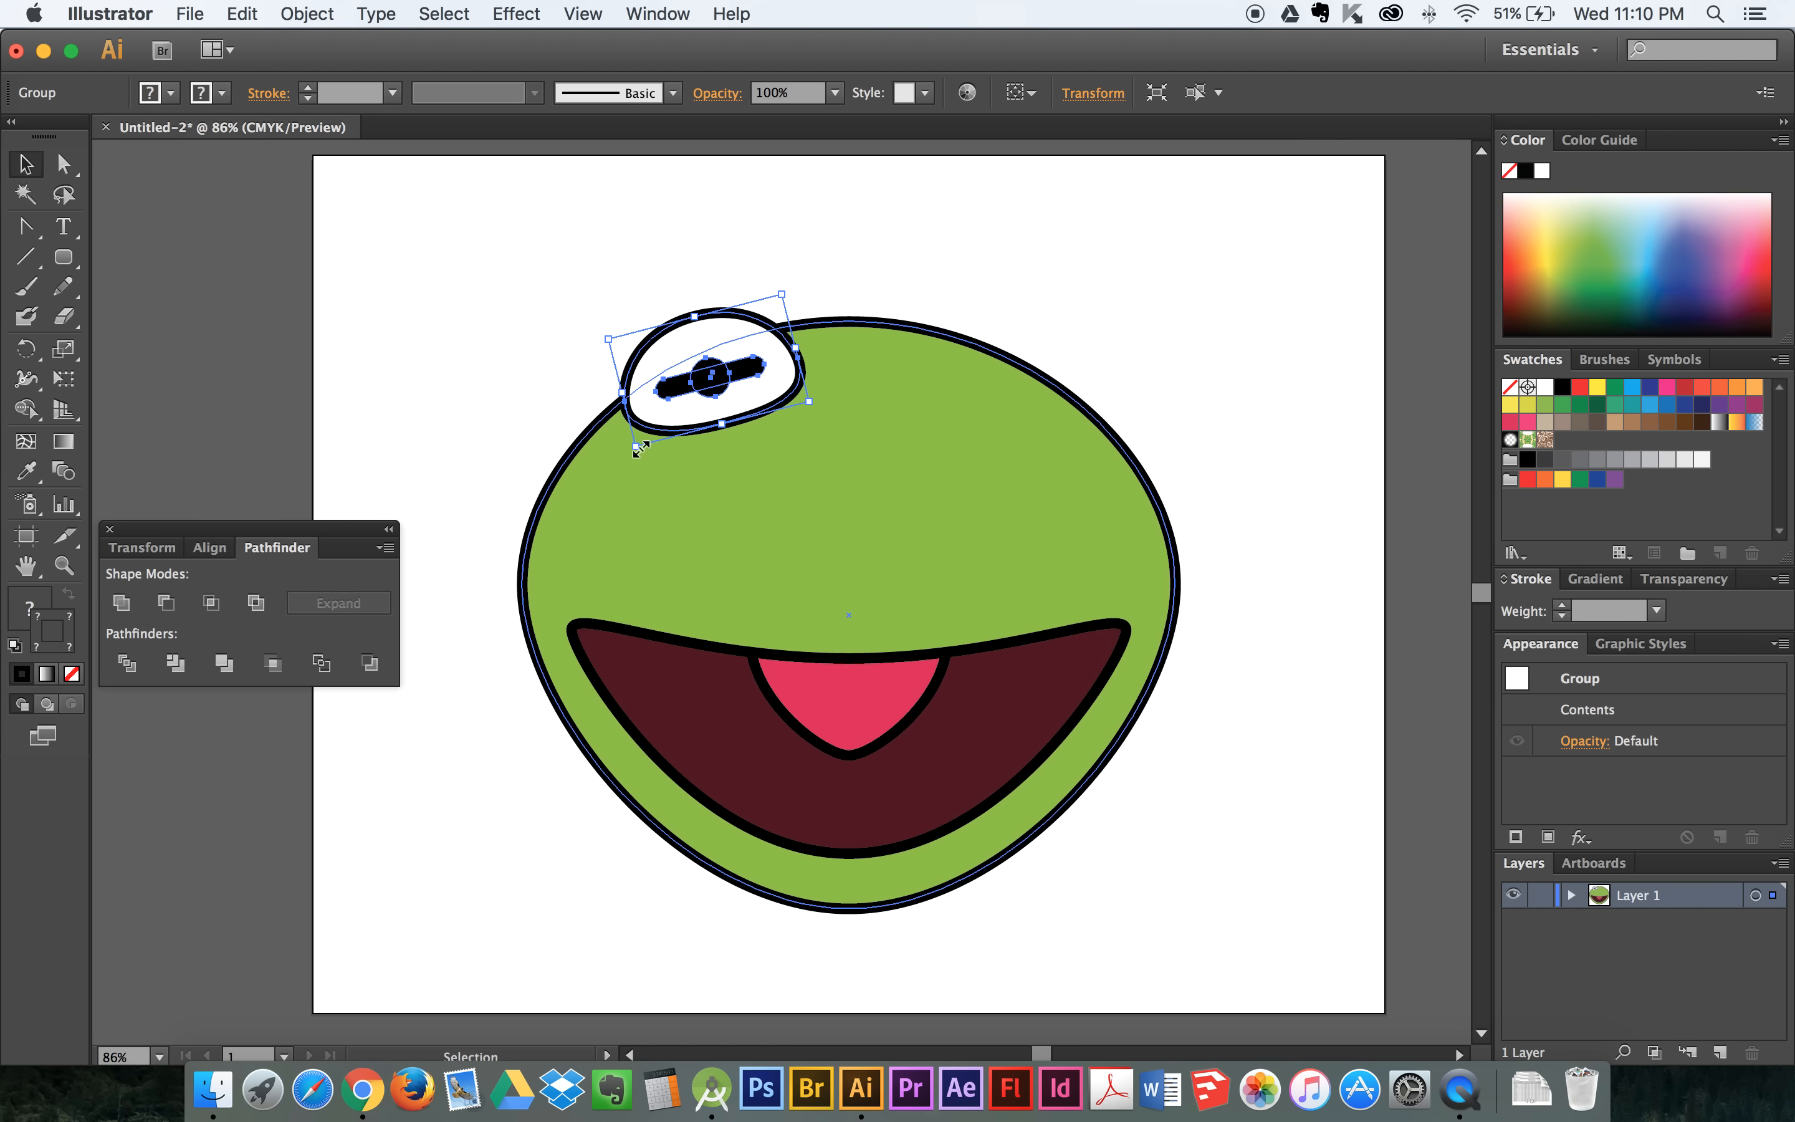
# - Enlarge the eye group slightly on the head's upper-left edge and leave it selected
pyautogui.moveTo(636, 448); pyautogui.dragTo(549, 491)
pyautogui.press('shift')
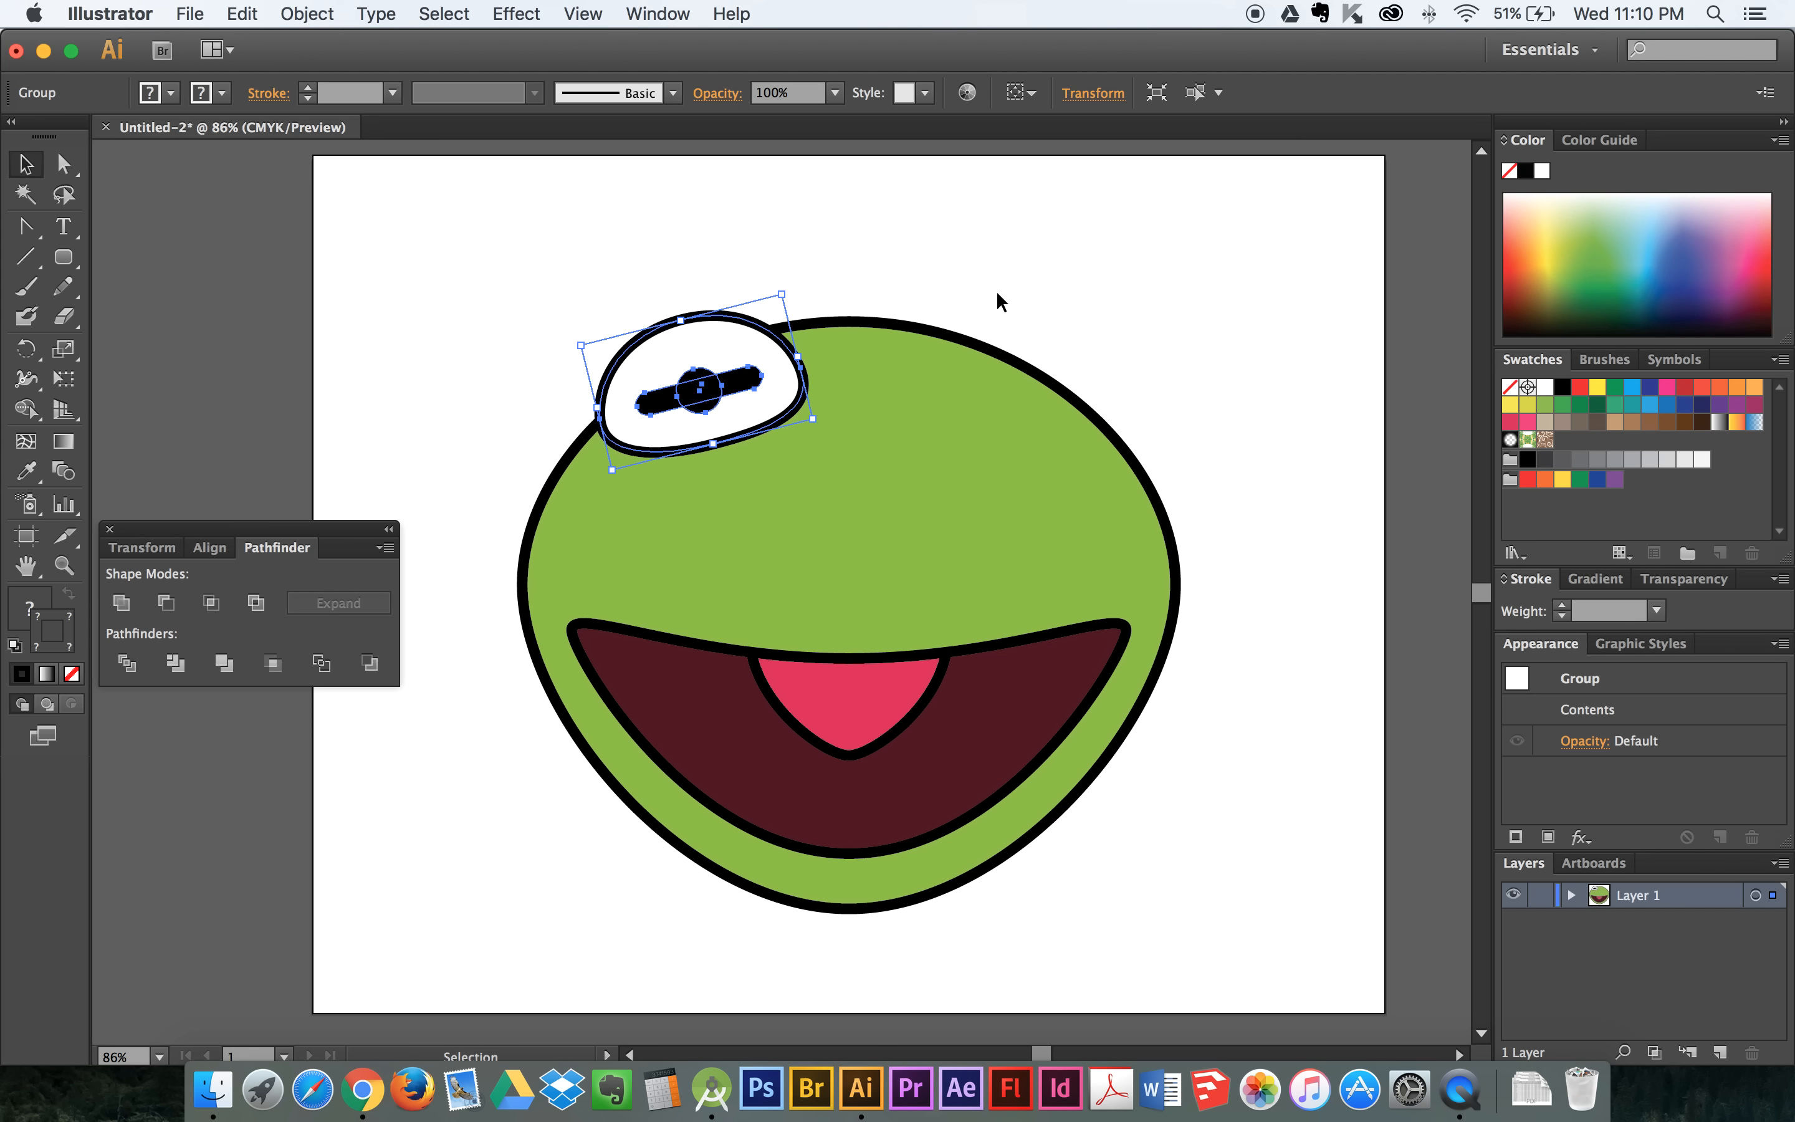
pyautogui.moveTo(812, 419); pyautogui.dragTo(828, 436)
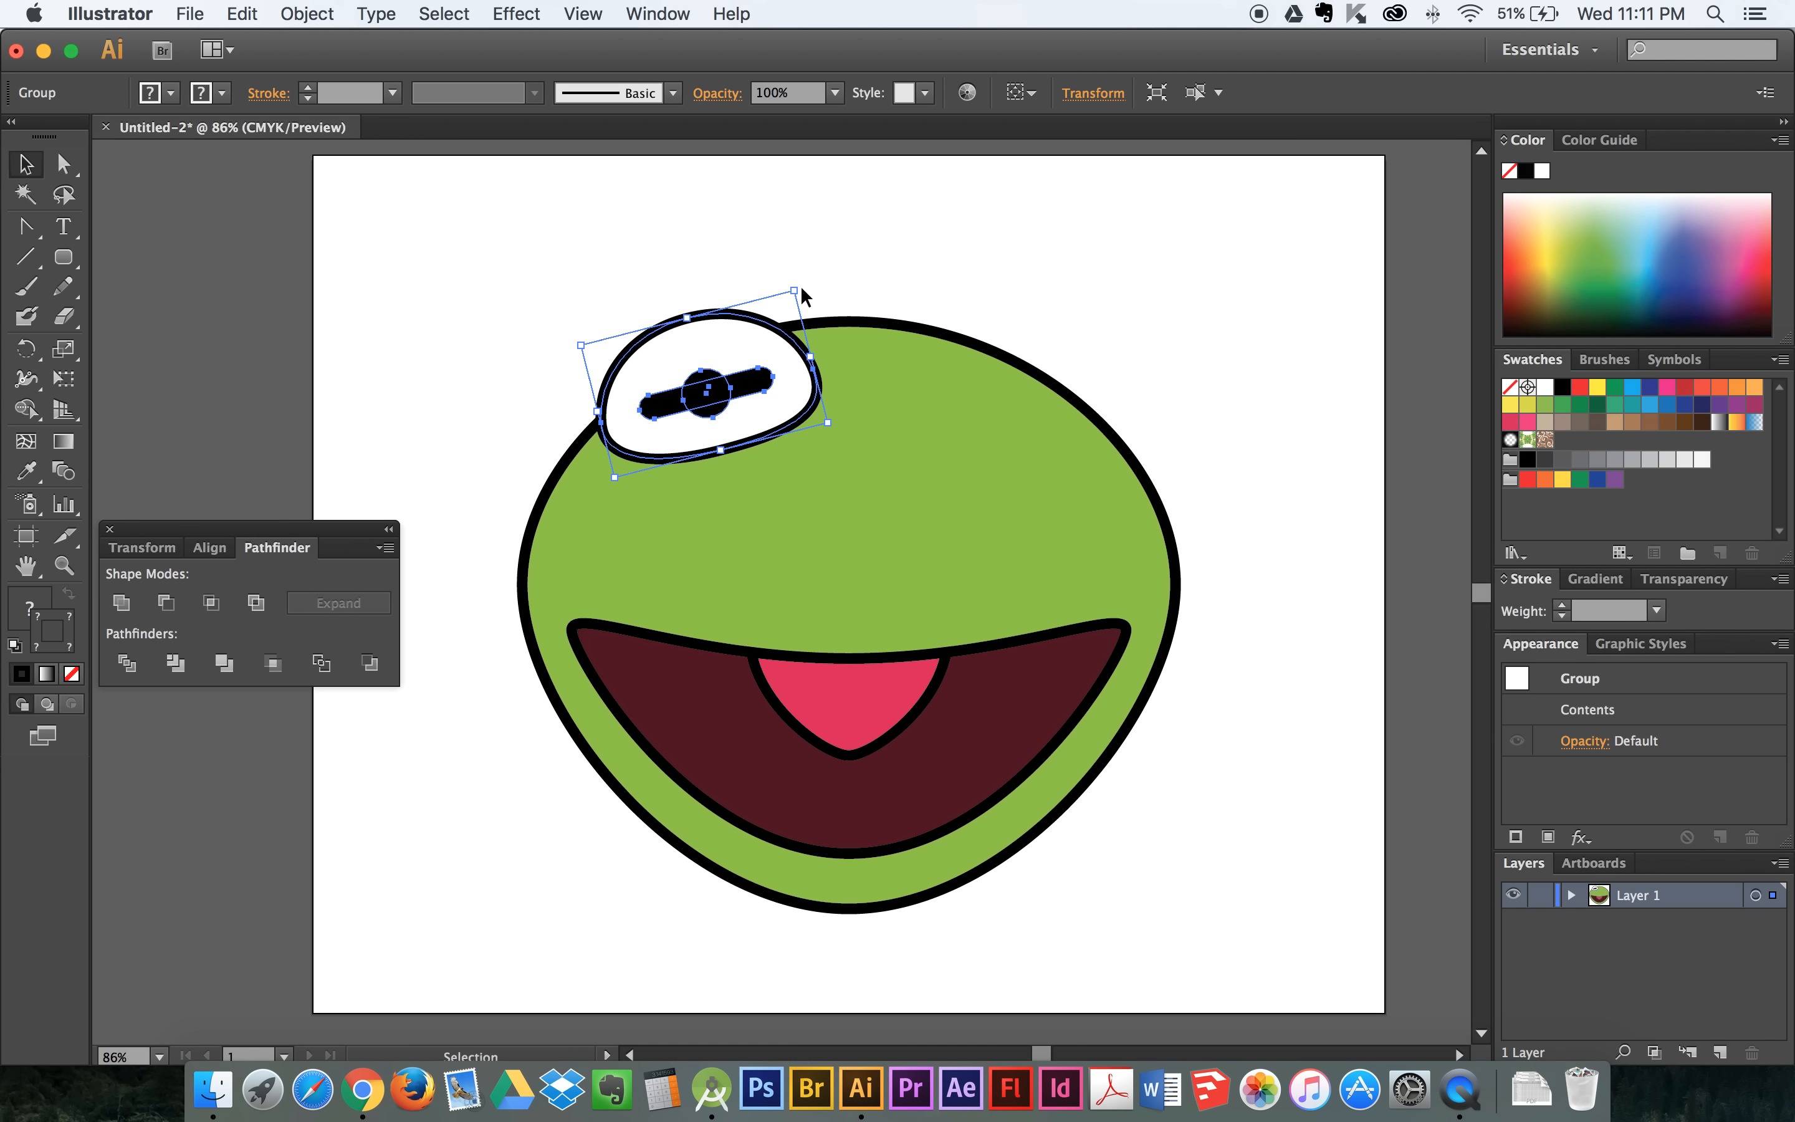
pyautogui.click(893, 273)
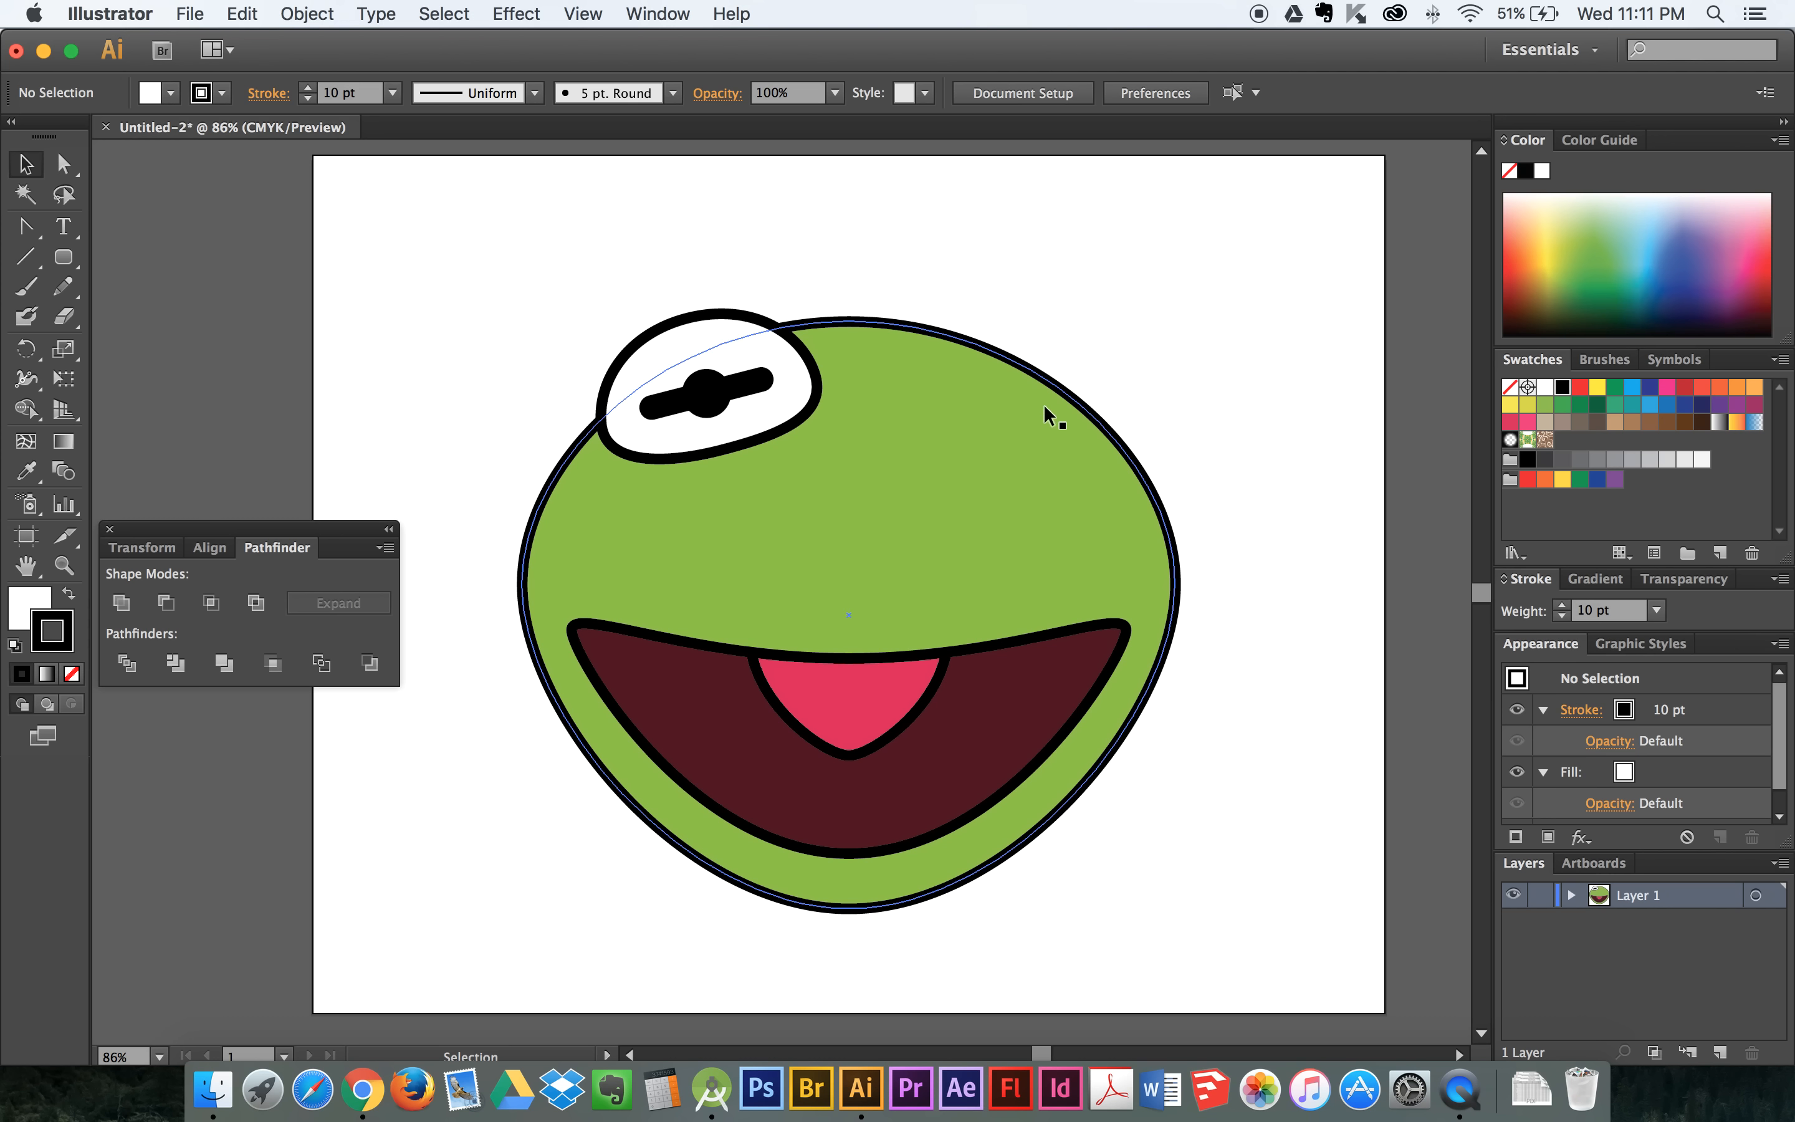
pyautogui.click(769, 406)
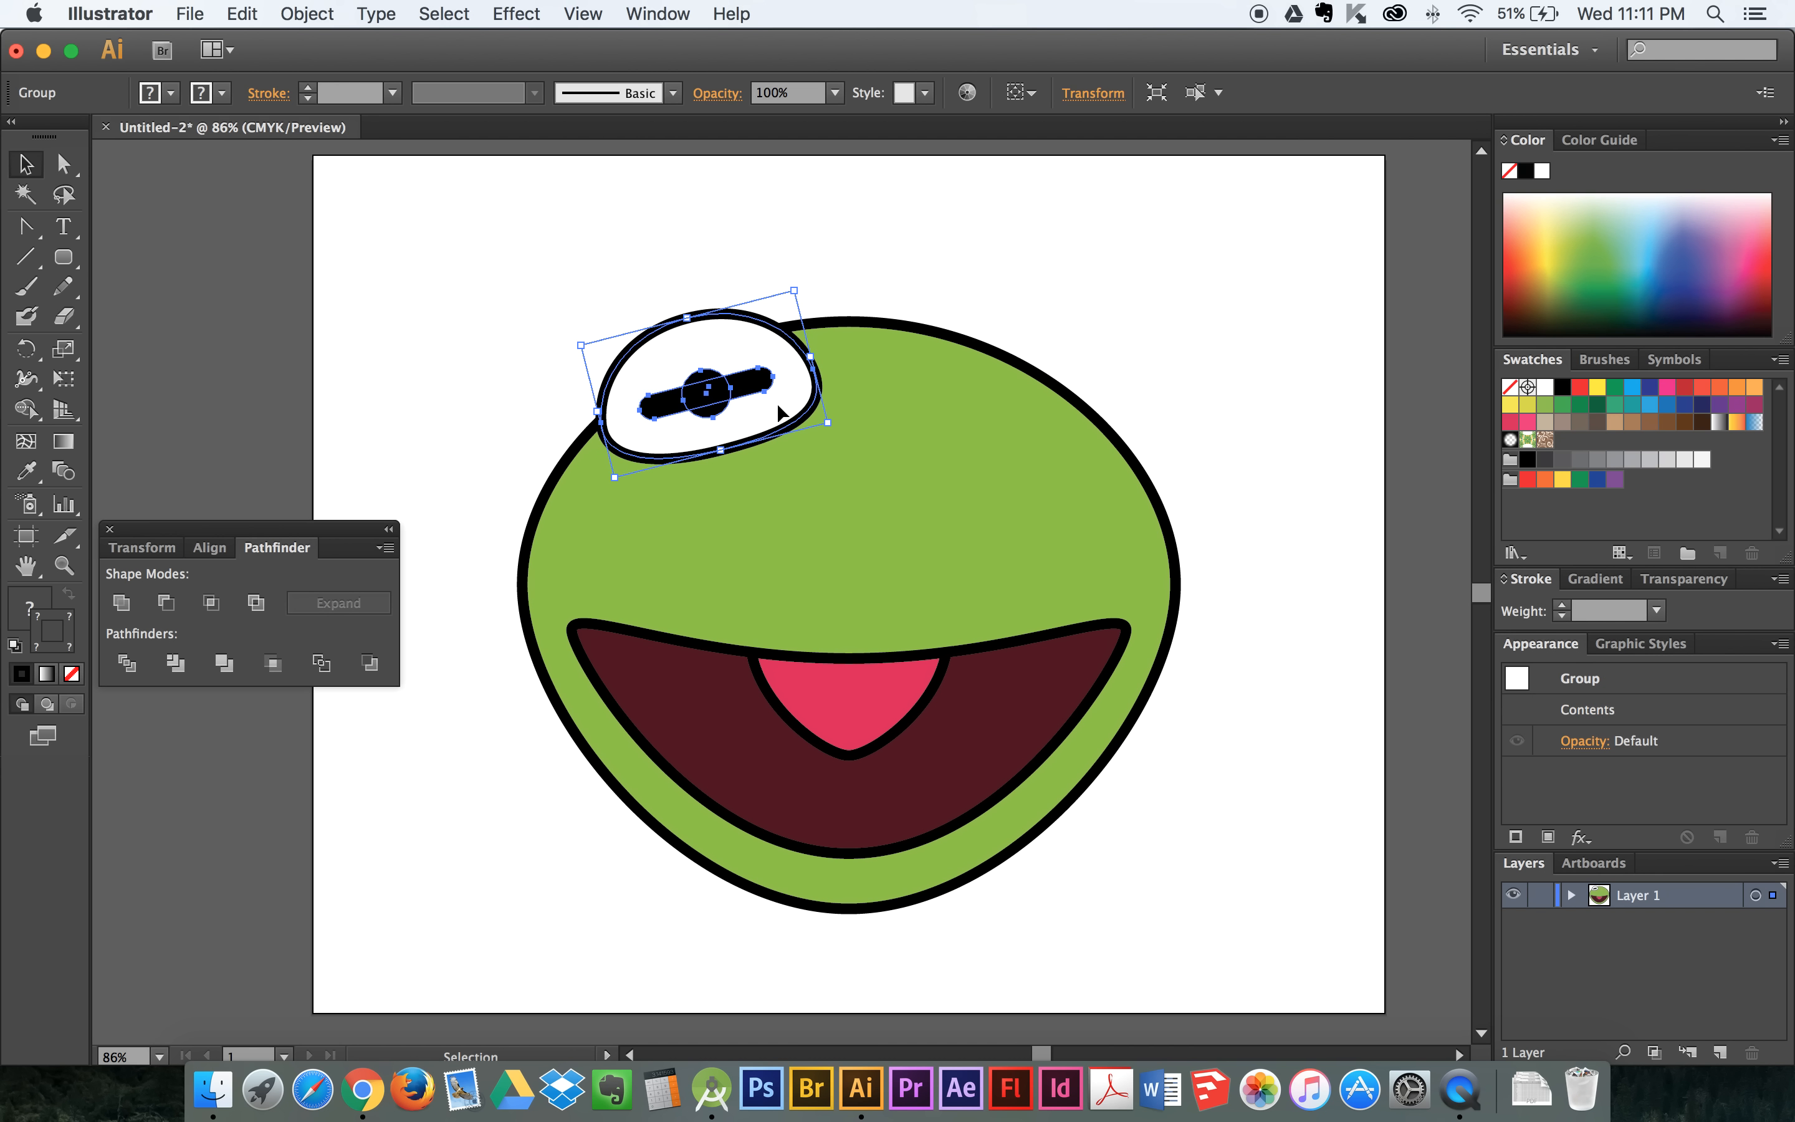
pyautogui.click(322, 15)
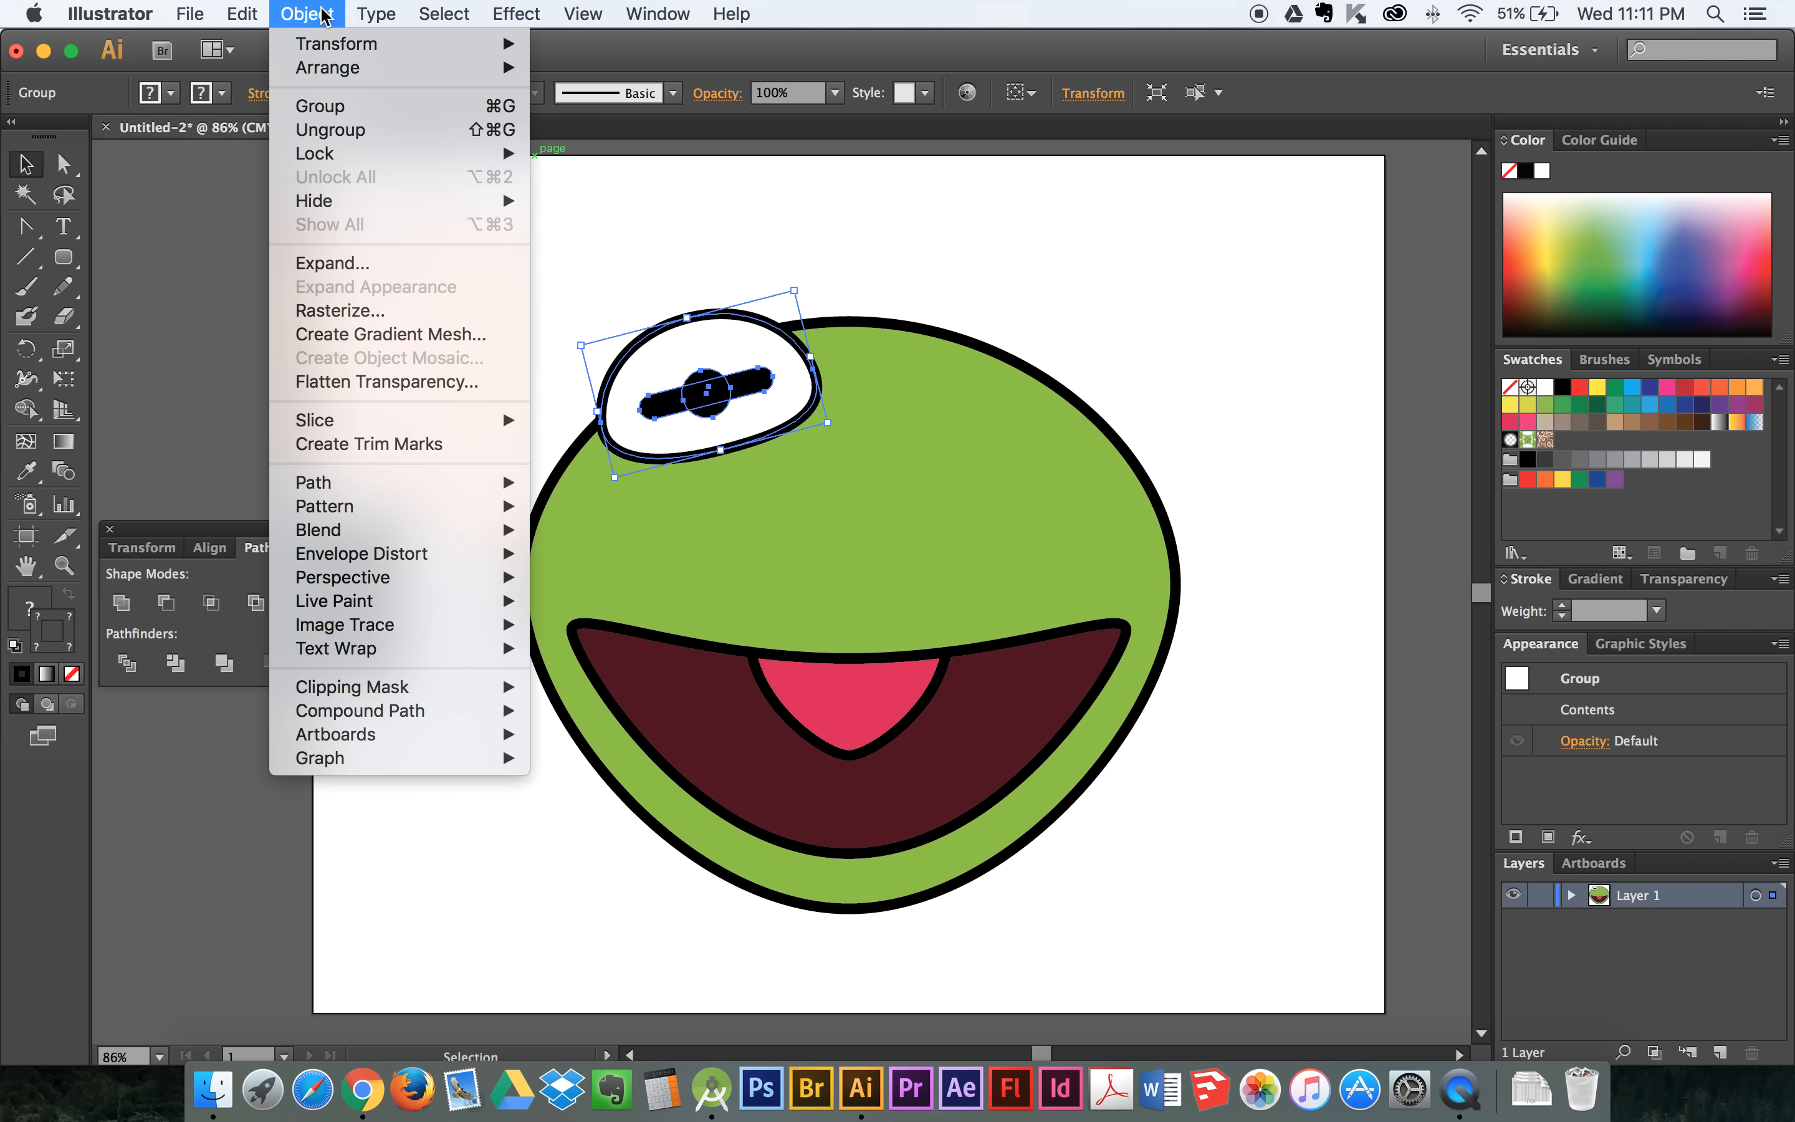
pyautogui.moveTo(252, 15)
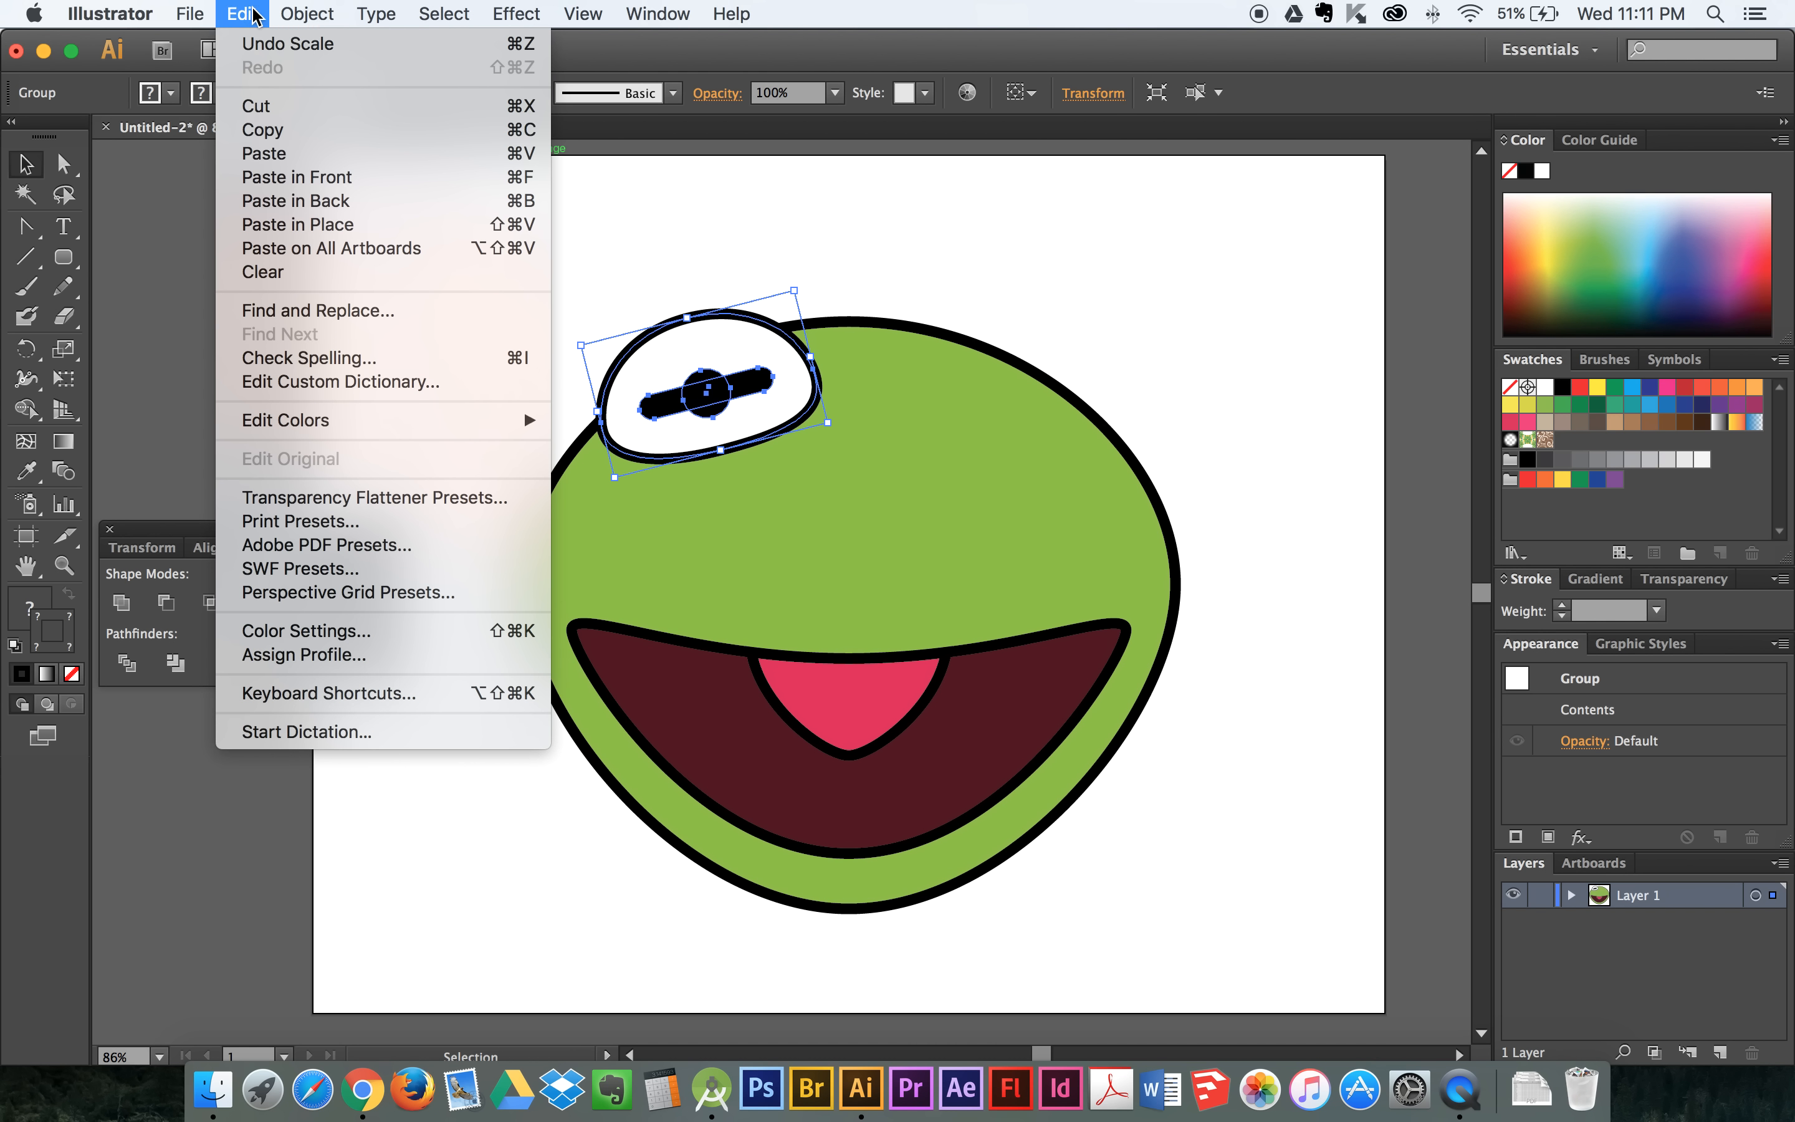
pyautogui.moveTo(323, 15)
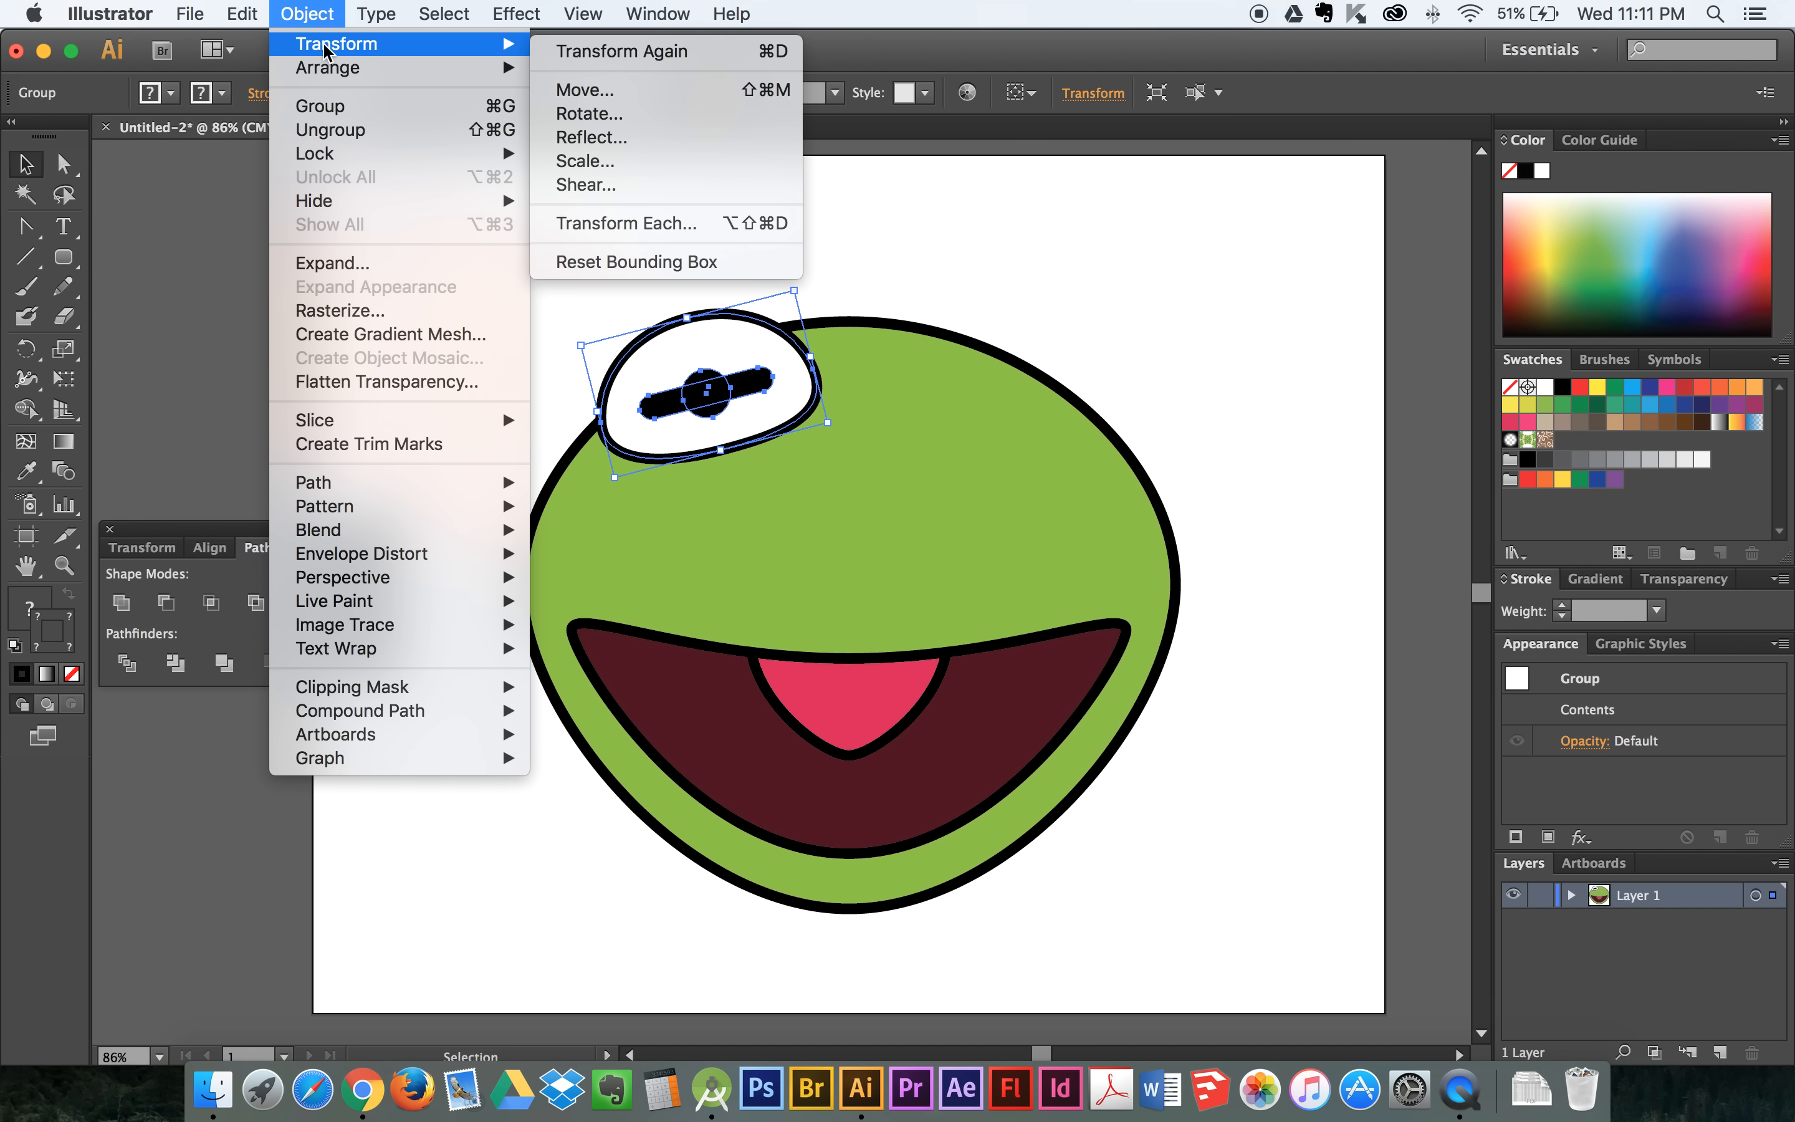
pyautogui.click(608, 141)
pyautogui.moveTo(836, 367); pyautogui.dragTo(1113, 235)
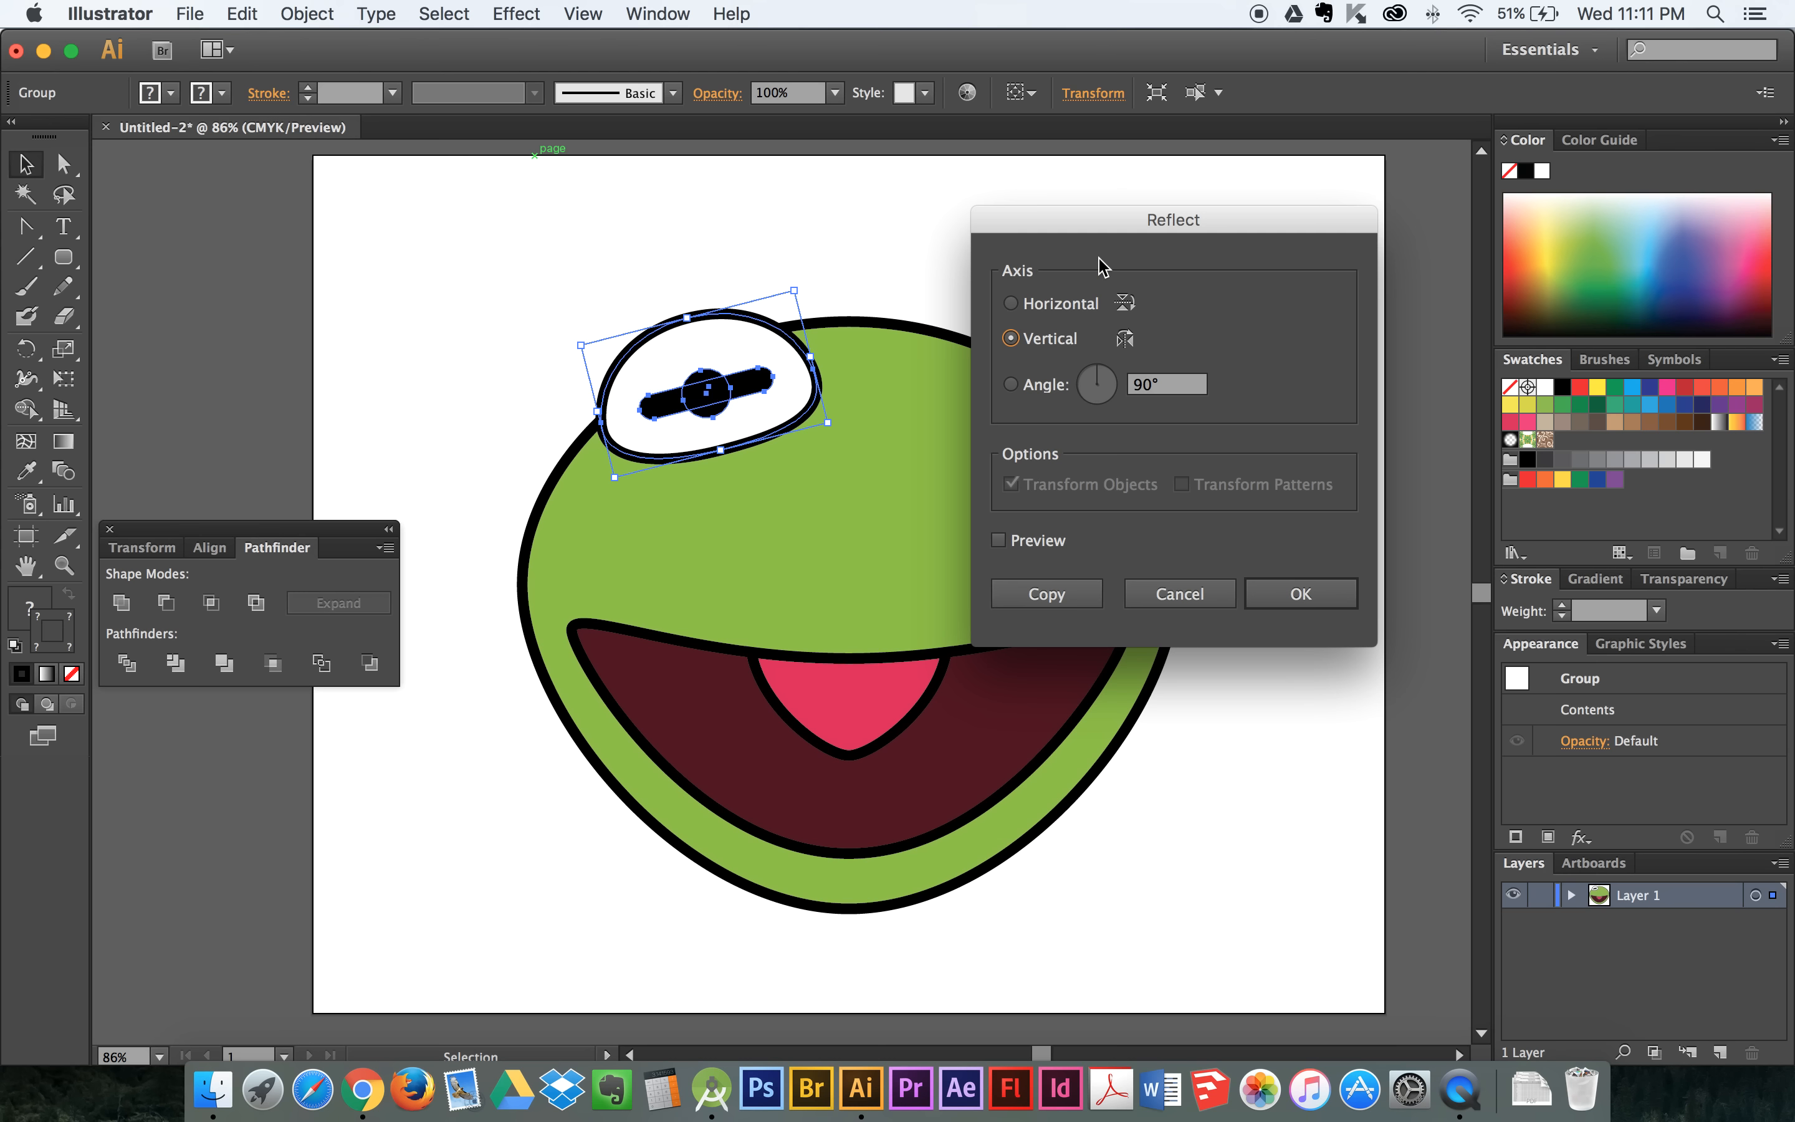
pyautogui.moveTo(1110, 222); pyautogui.dragTo(1143, 174)
pyautogui.click(1005, 499)
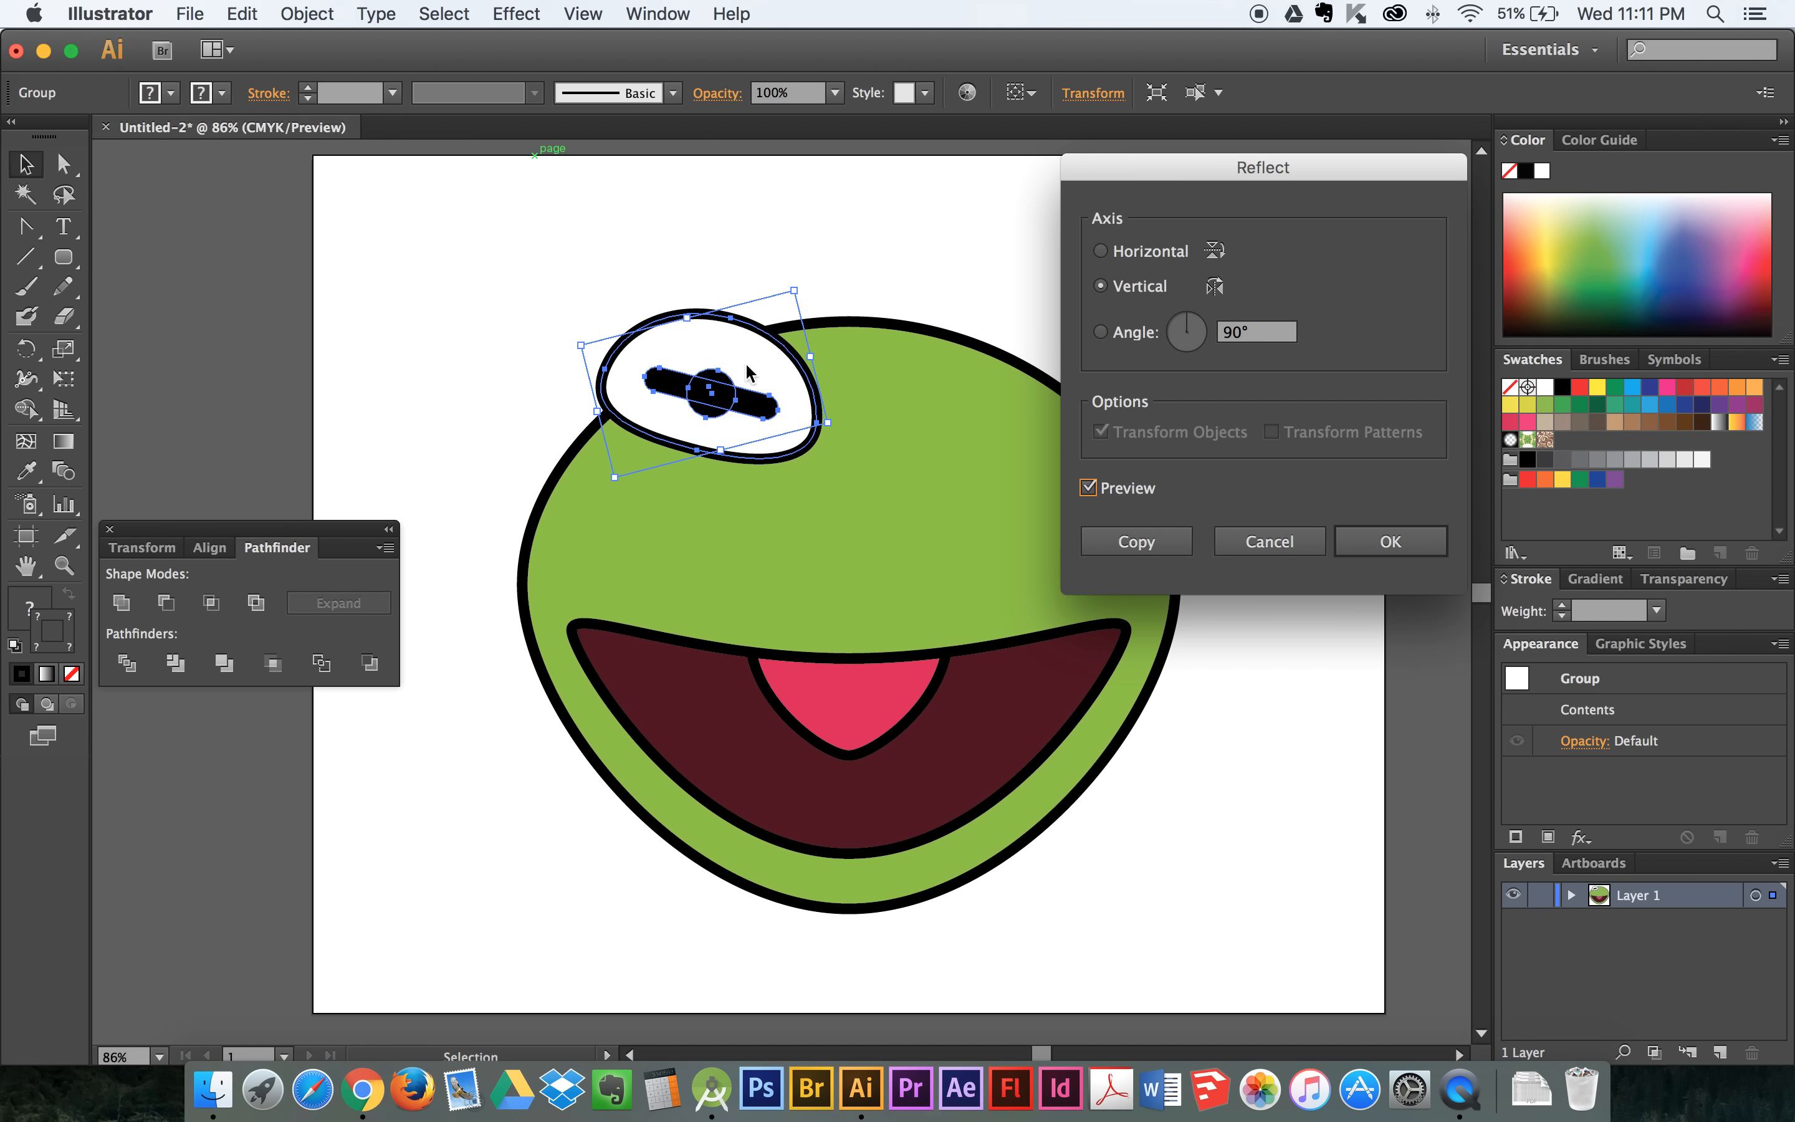
pyautogui.click(1097, 491)
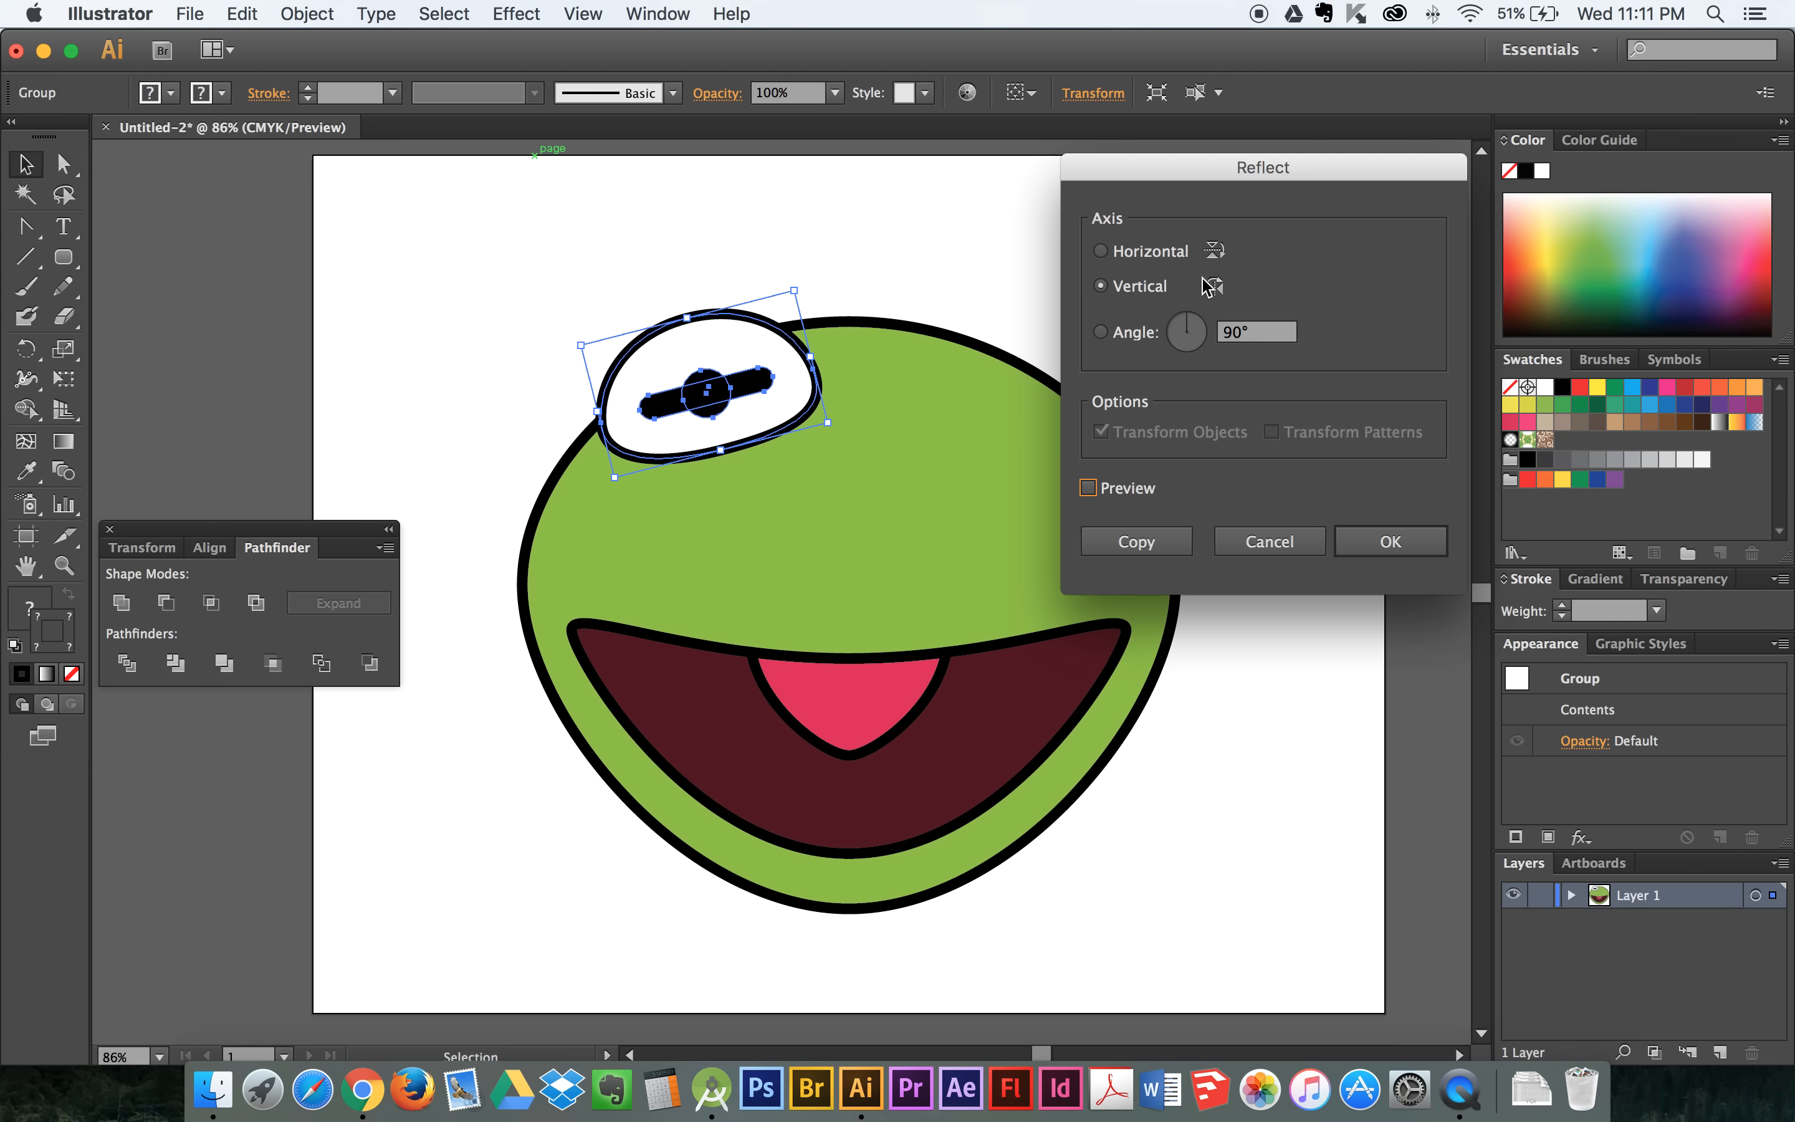
pyautogui.click(1088, 489)
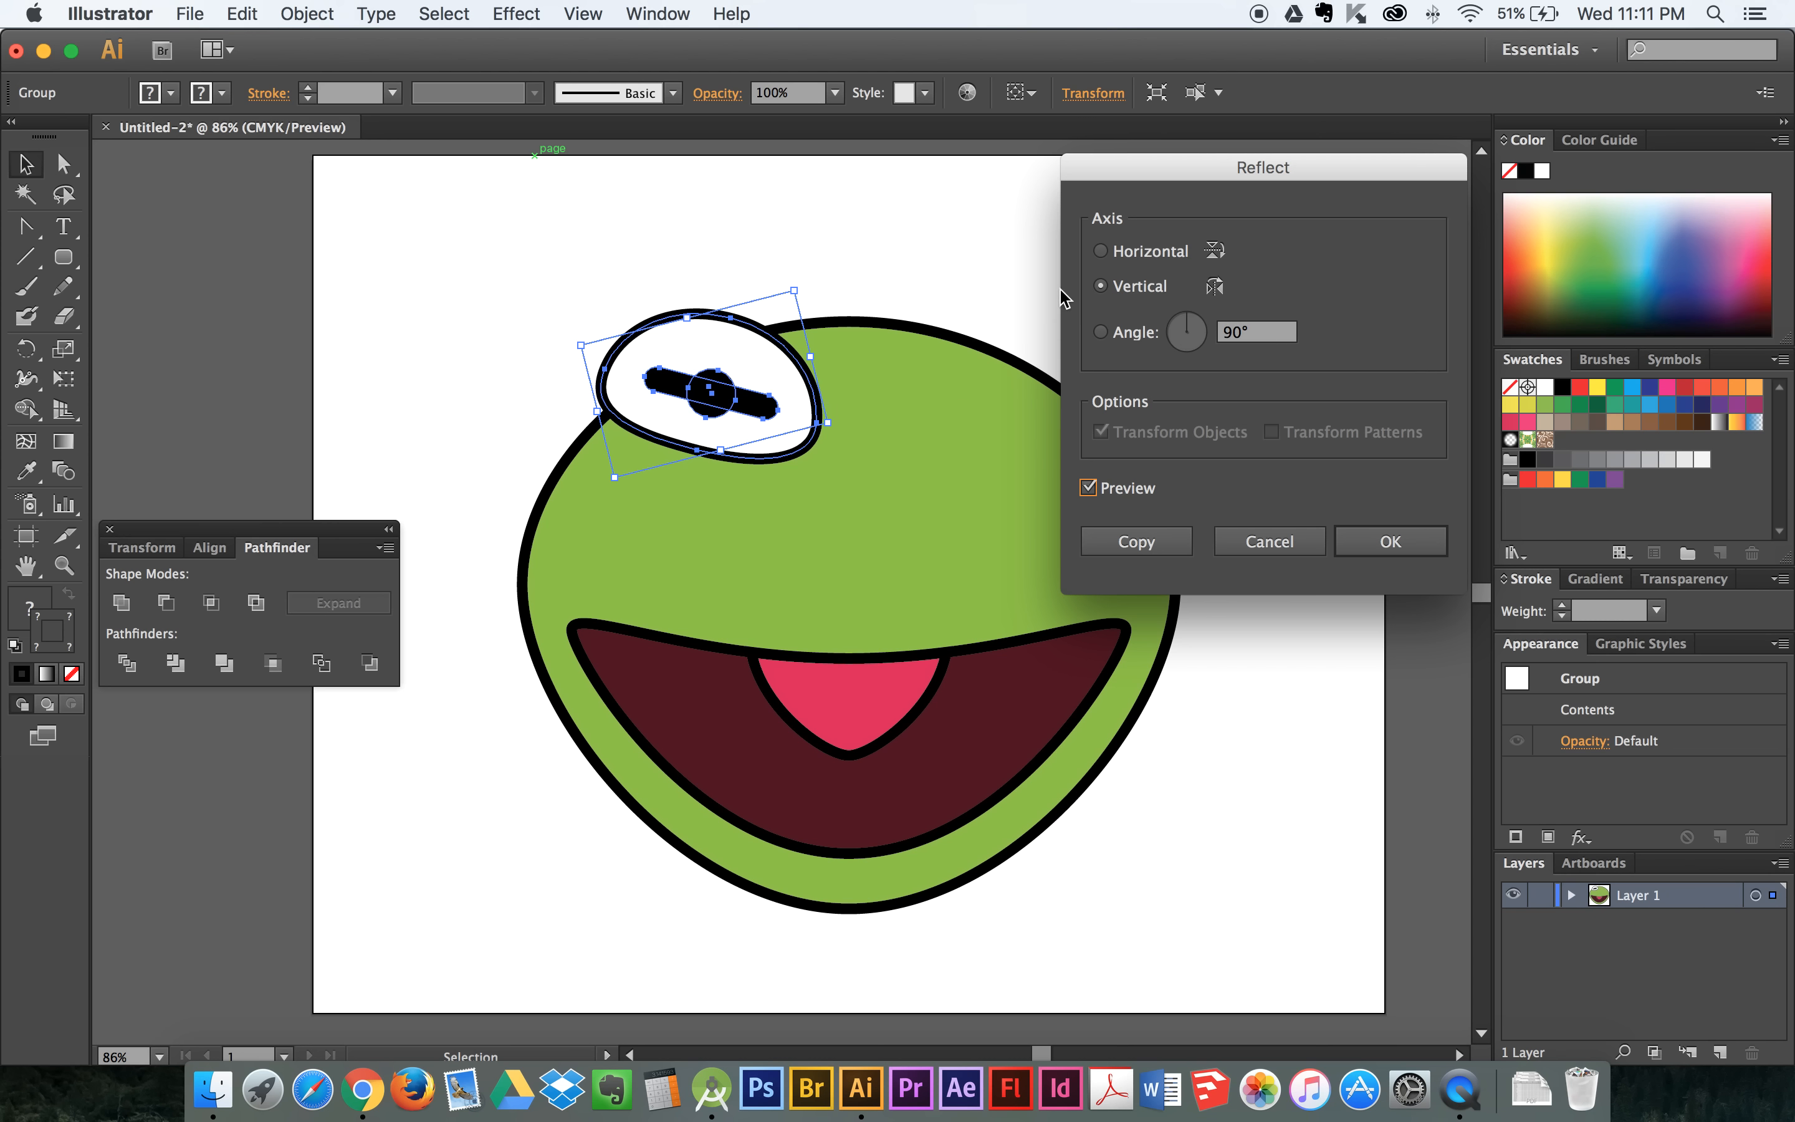
pyautogui.click(1100, 251)
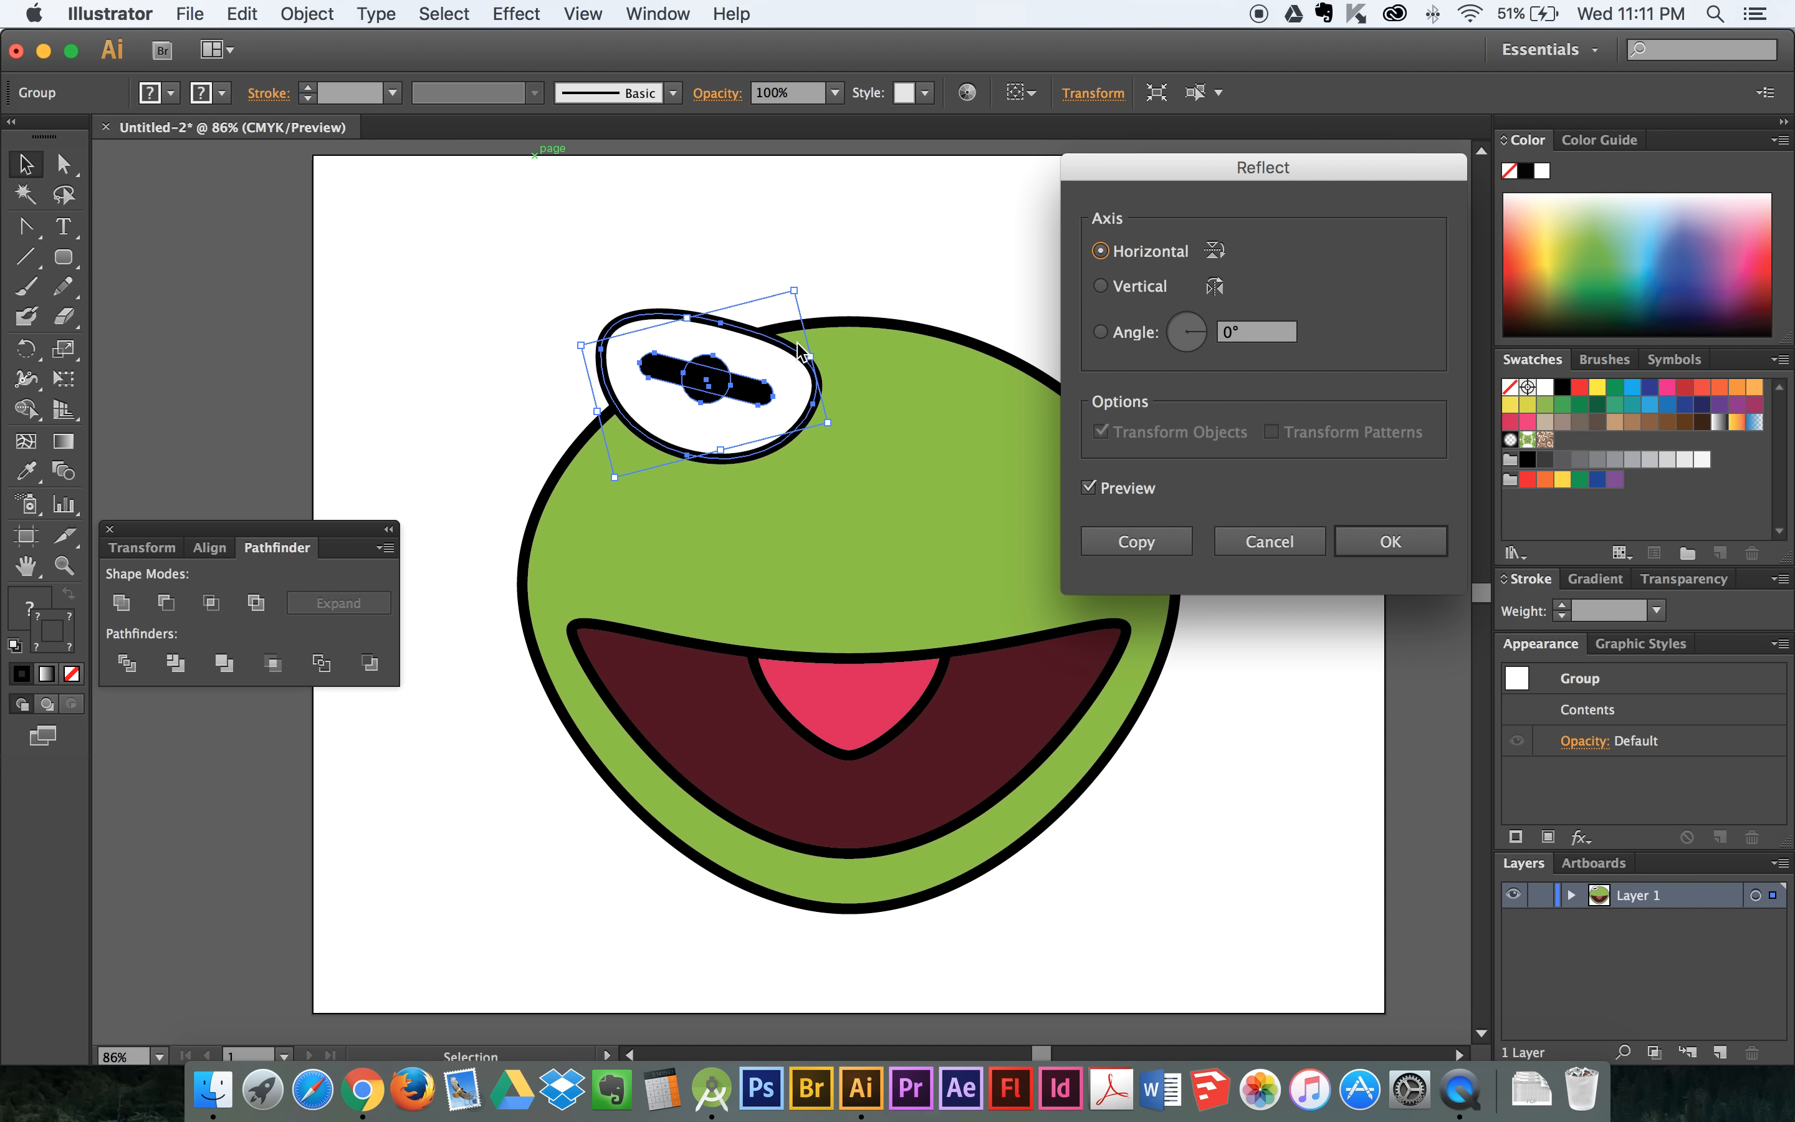
pyautogui.click(1269, 541)
# - Create a reflected copy of the eye group across the vertical axis
pyautogui.click(311, 14)
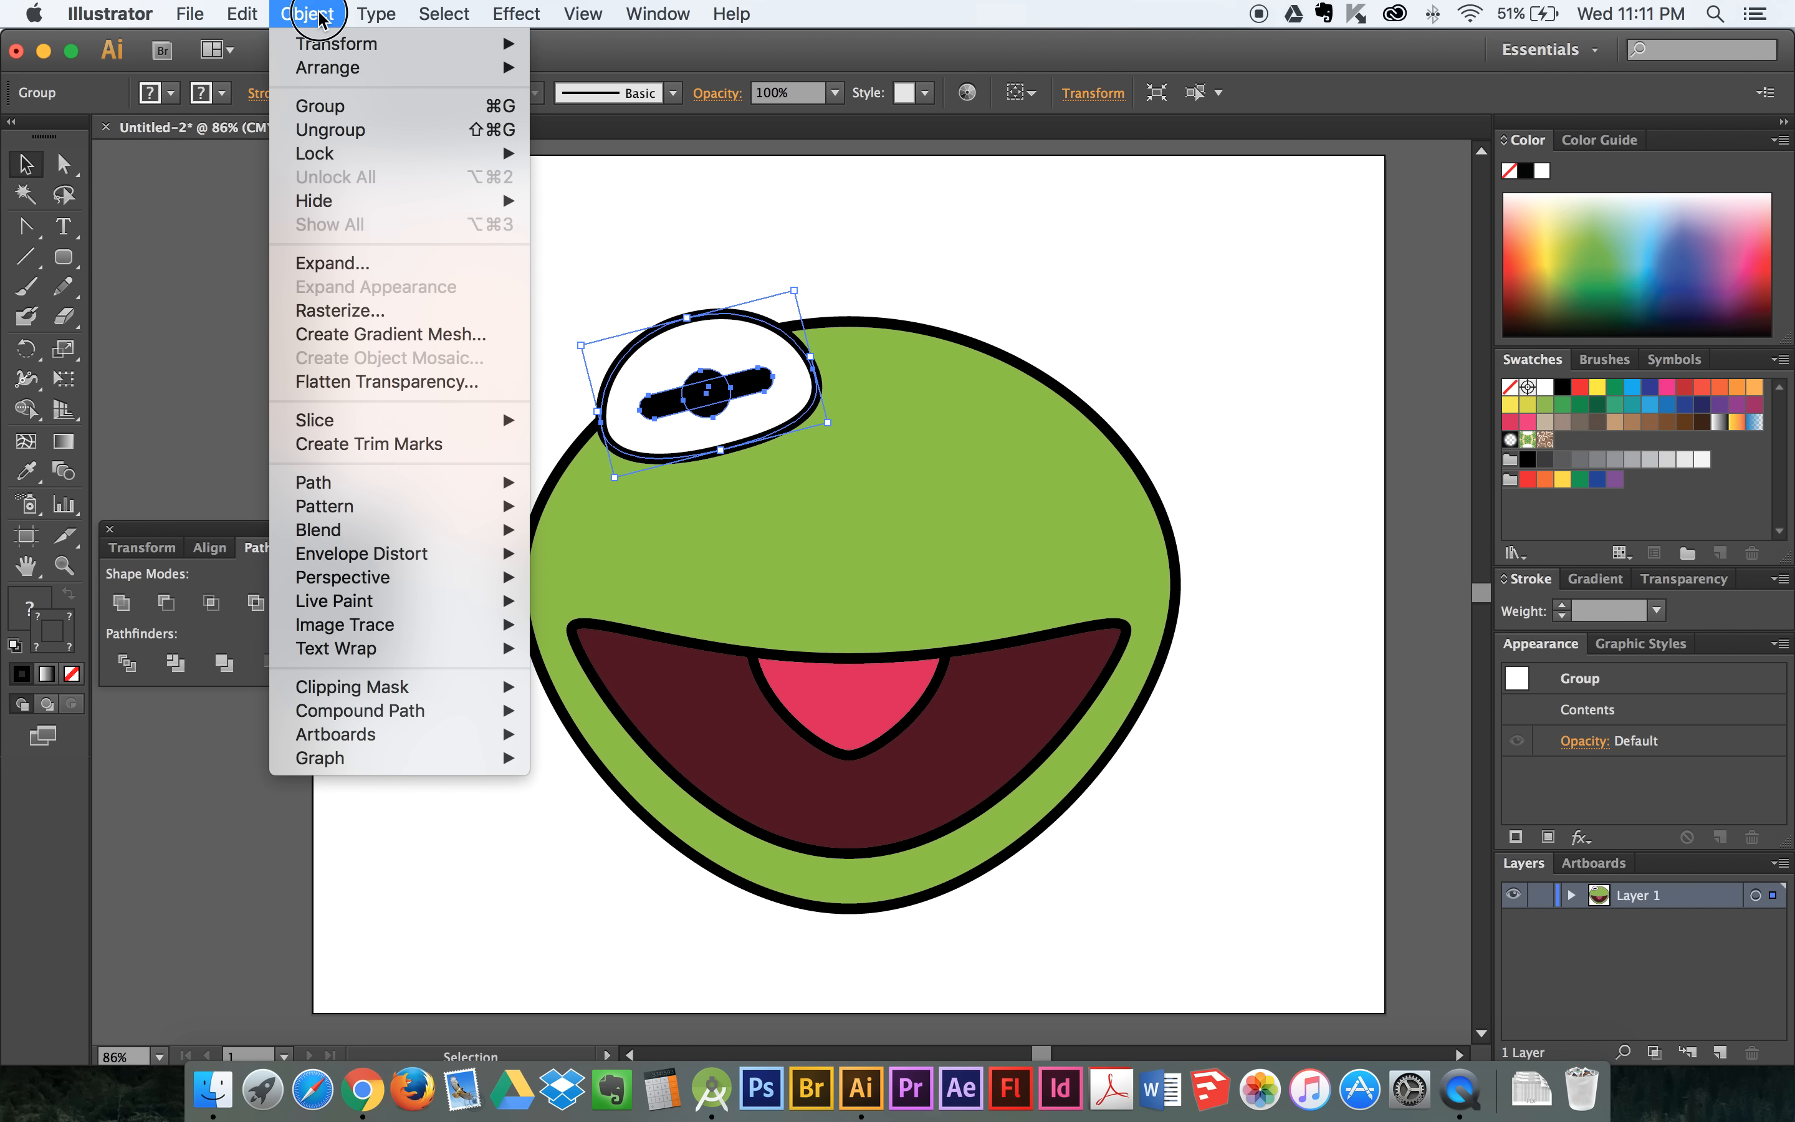
pyautogui.moveTo(356, 44)
pyautogui.click(606, 137)
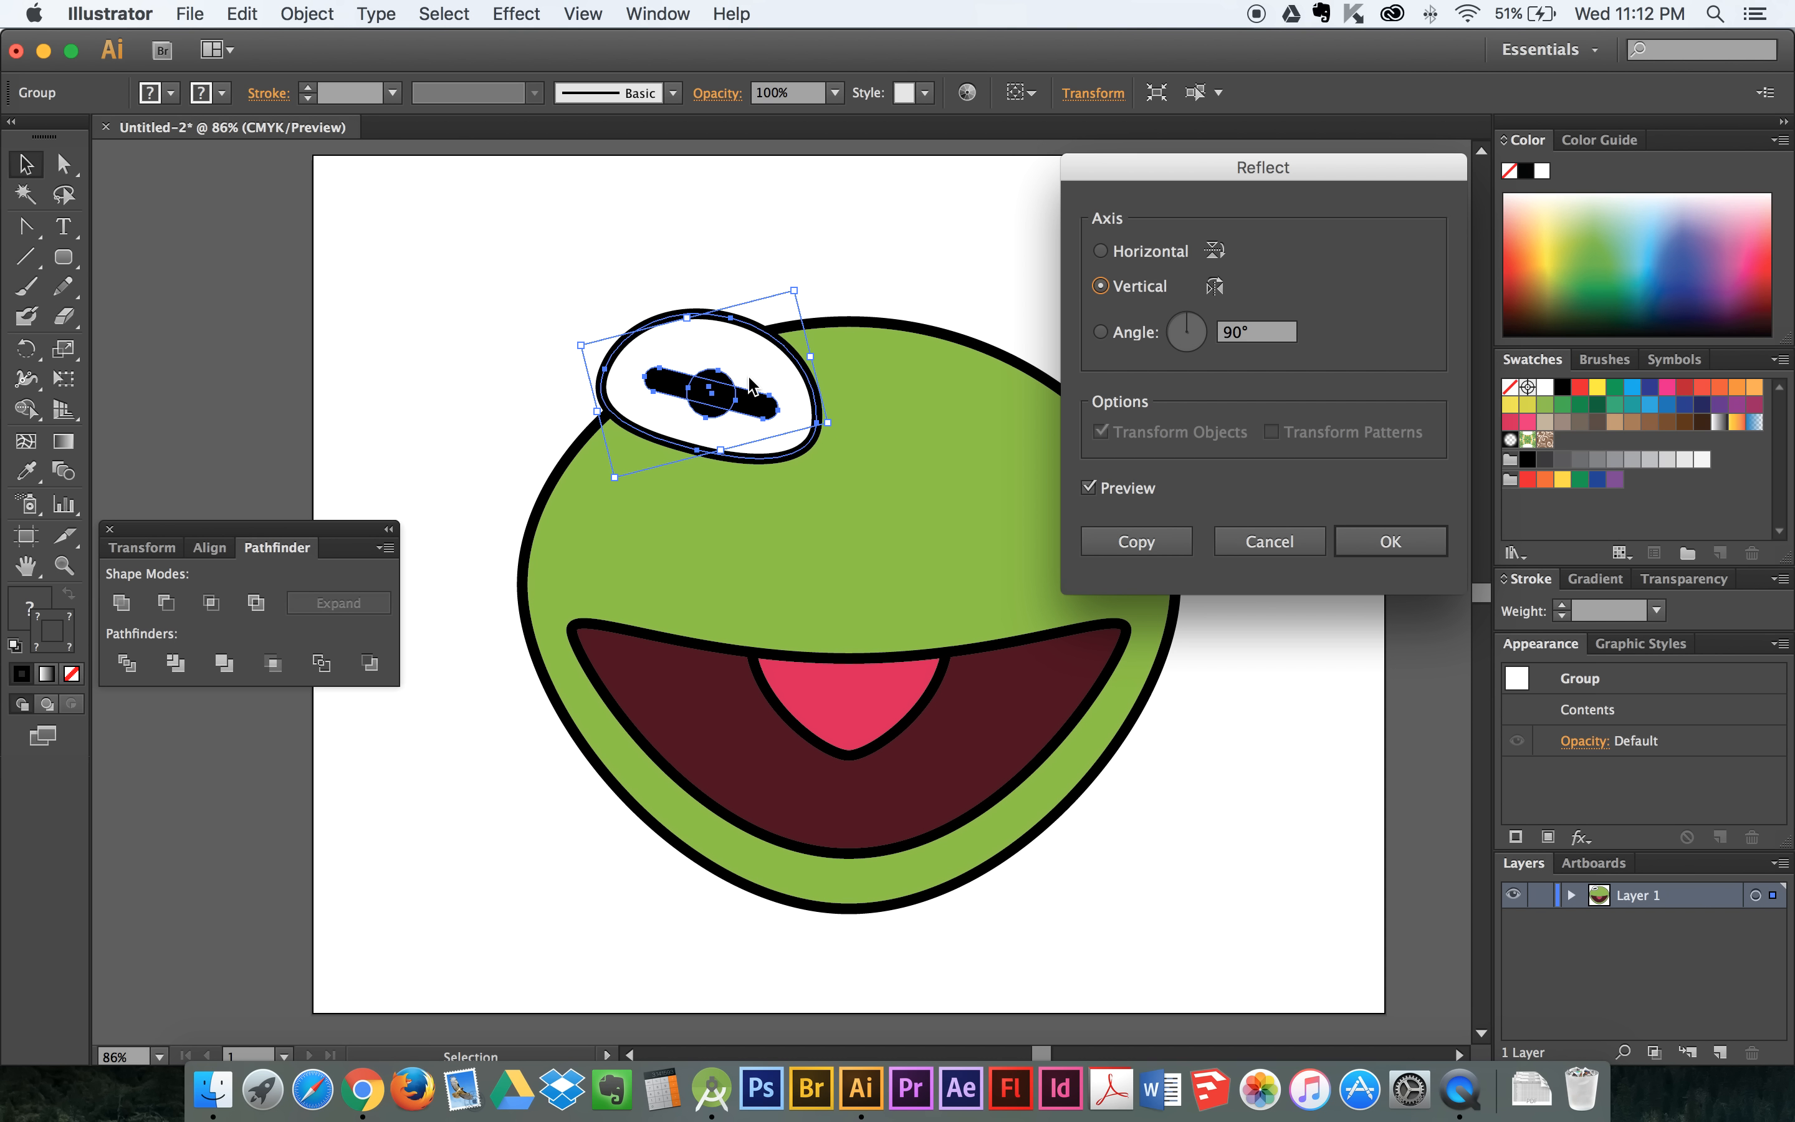
pyautogui.click(1160, 541)
# - Move the mirrored eye copy to the matching spot on the head's upper-right edge and deselect it
pyautogui.moveTo(780, 436); pyautogui.dragTo(1069, 394)
pyautogui.click(1073, 361)
pyautogui.click(1142, 342)
pyautogui.click(1146, 355)
# - Select both eye groups and move them together slightly upward on the green head, leaving nothing selected
pyautogui.scroll(-1, 1151, 361)
pyautogui.scroll(3, 1154, 365)
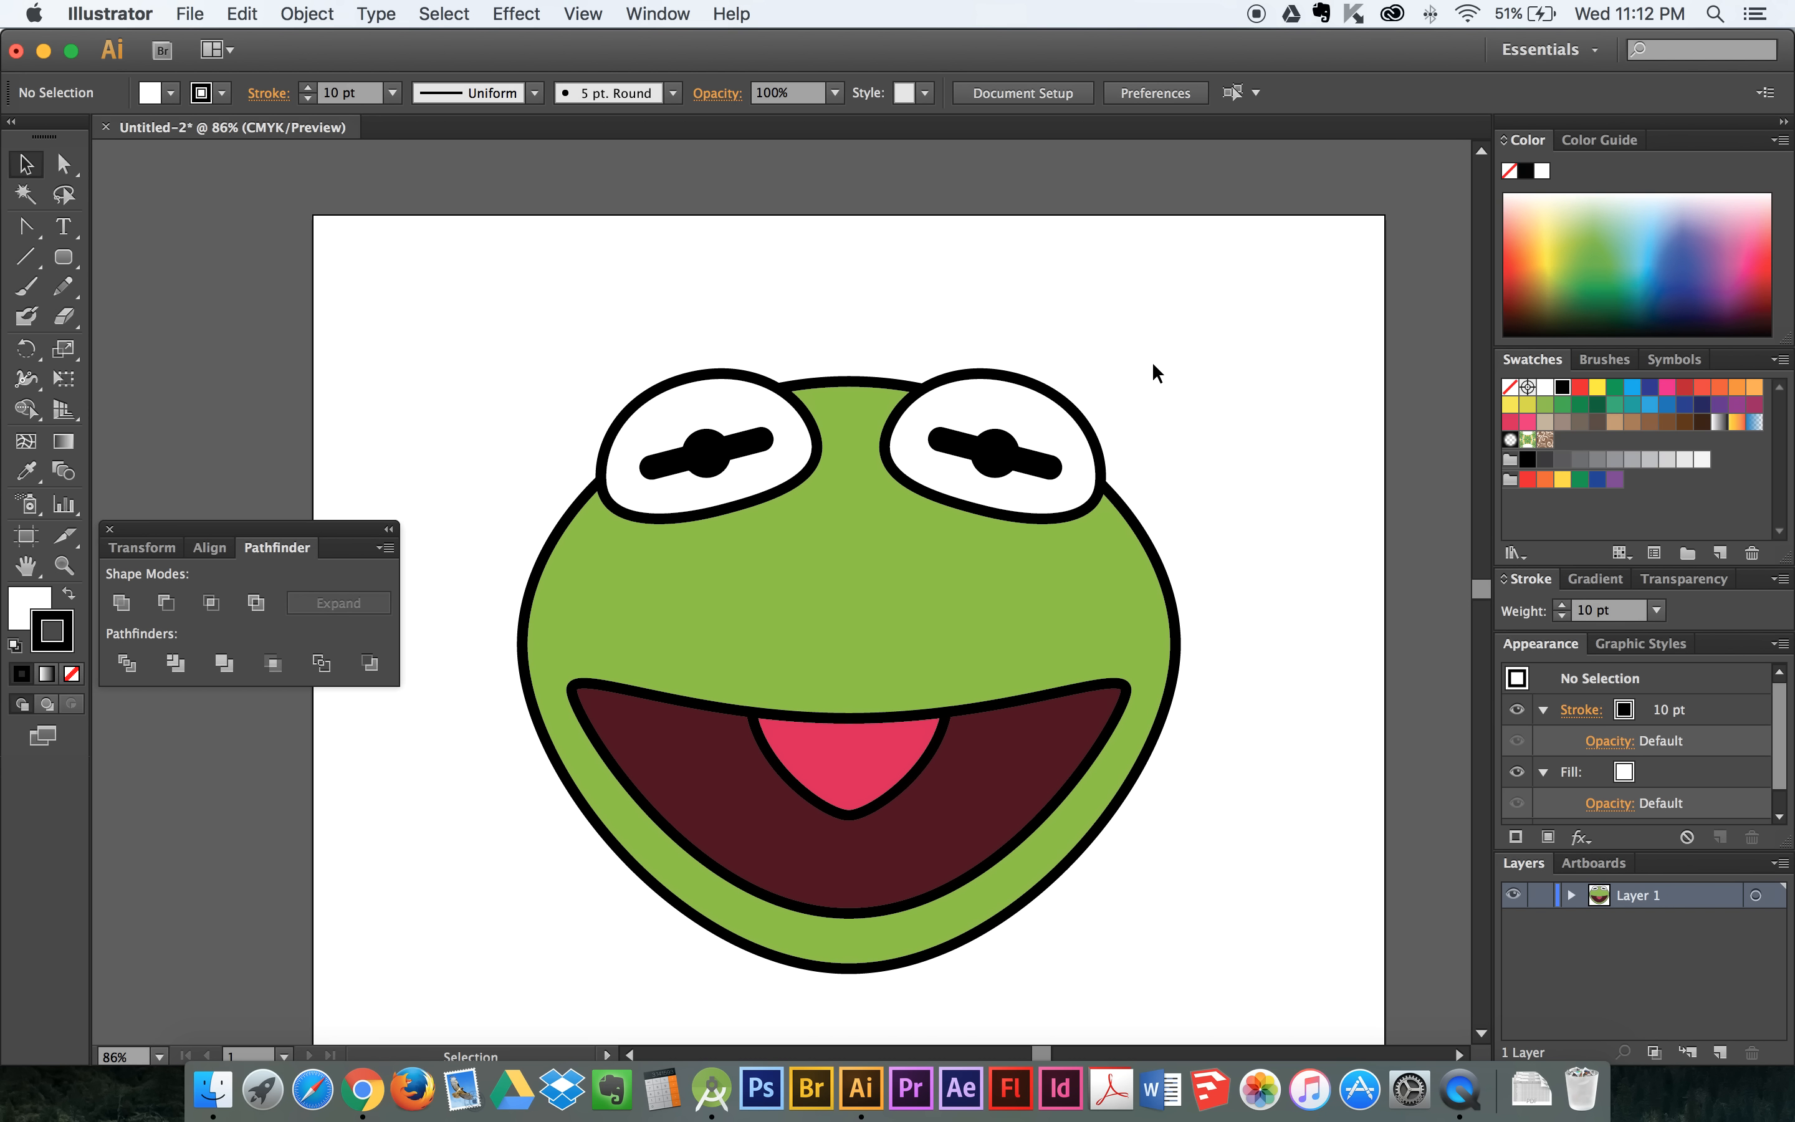
pyautogui.scroll(-1, 1131, 399)
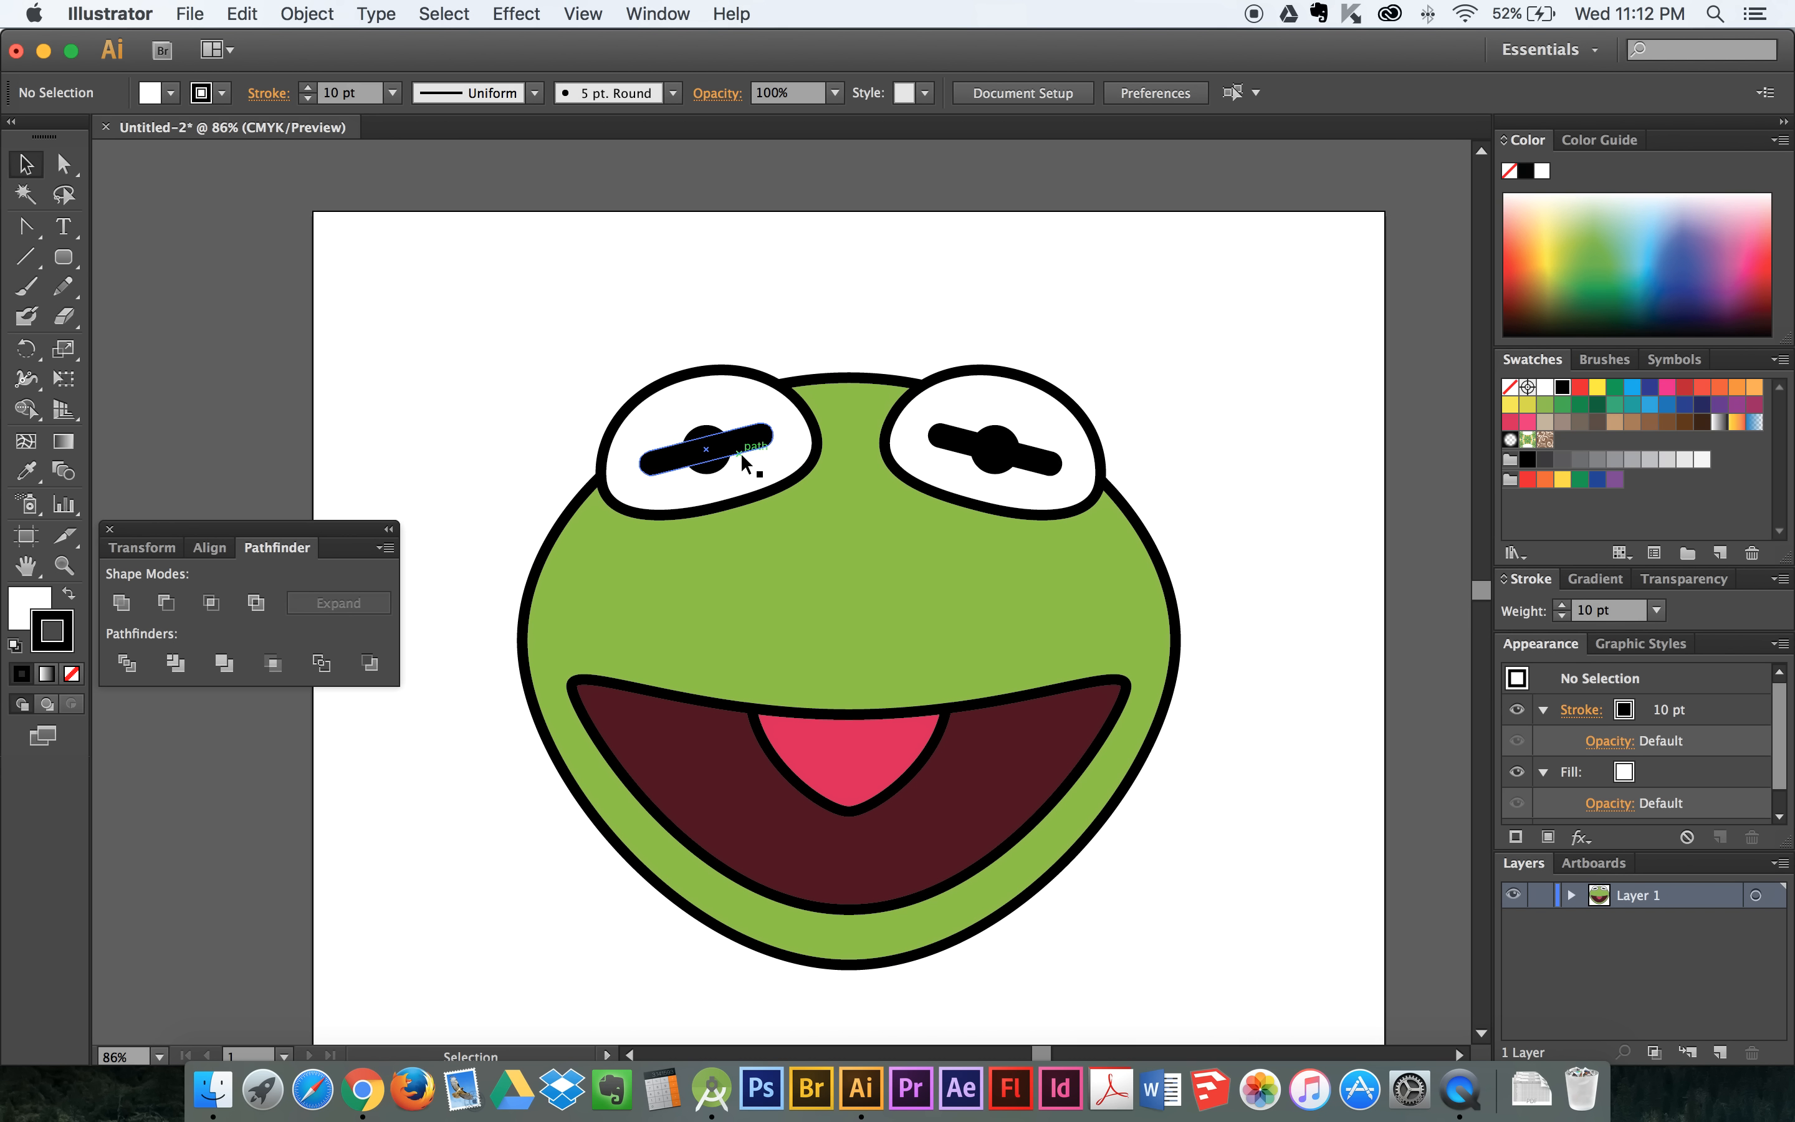
pyautogui.click(717, 429)
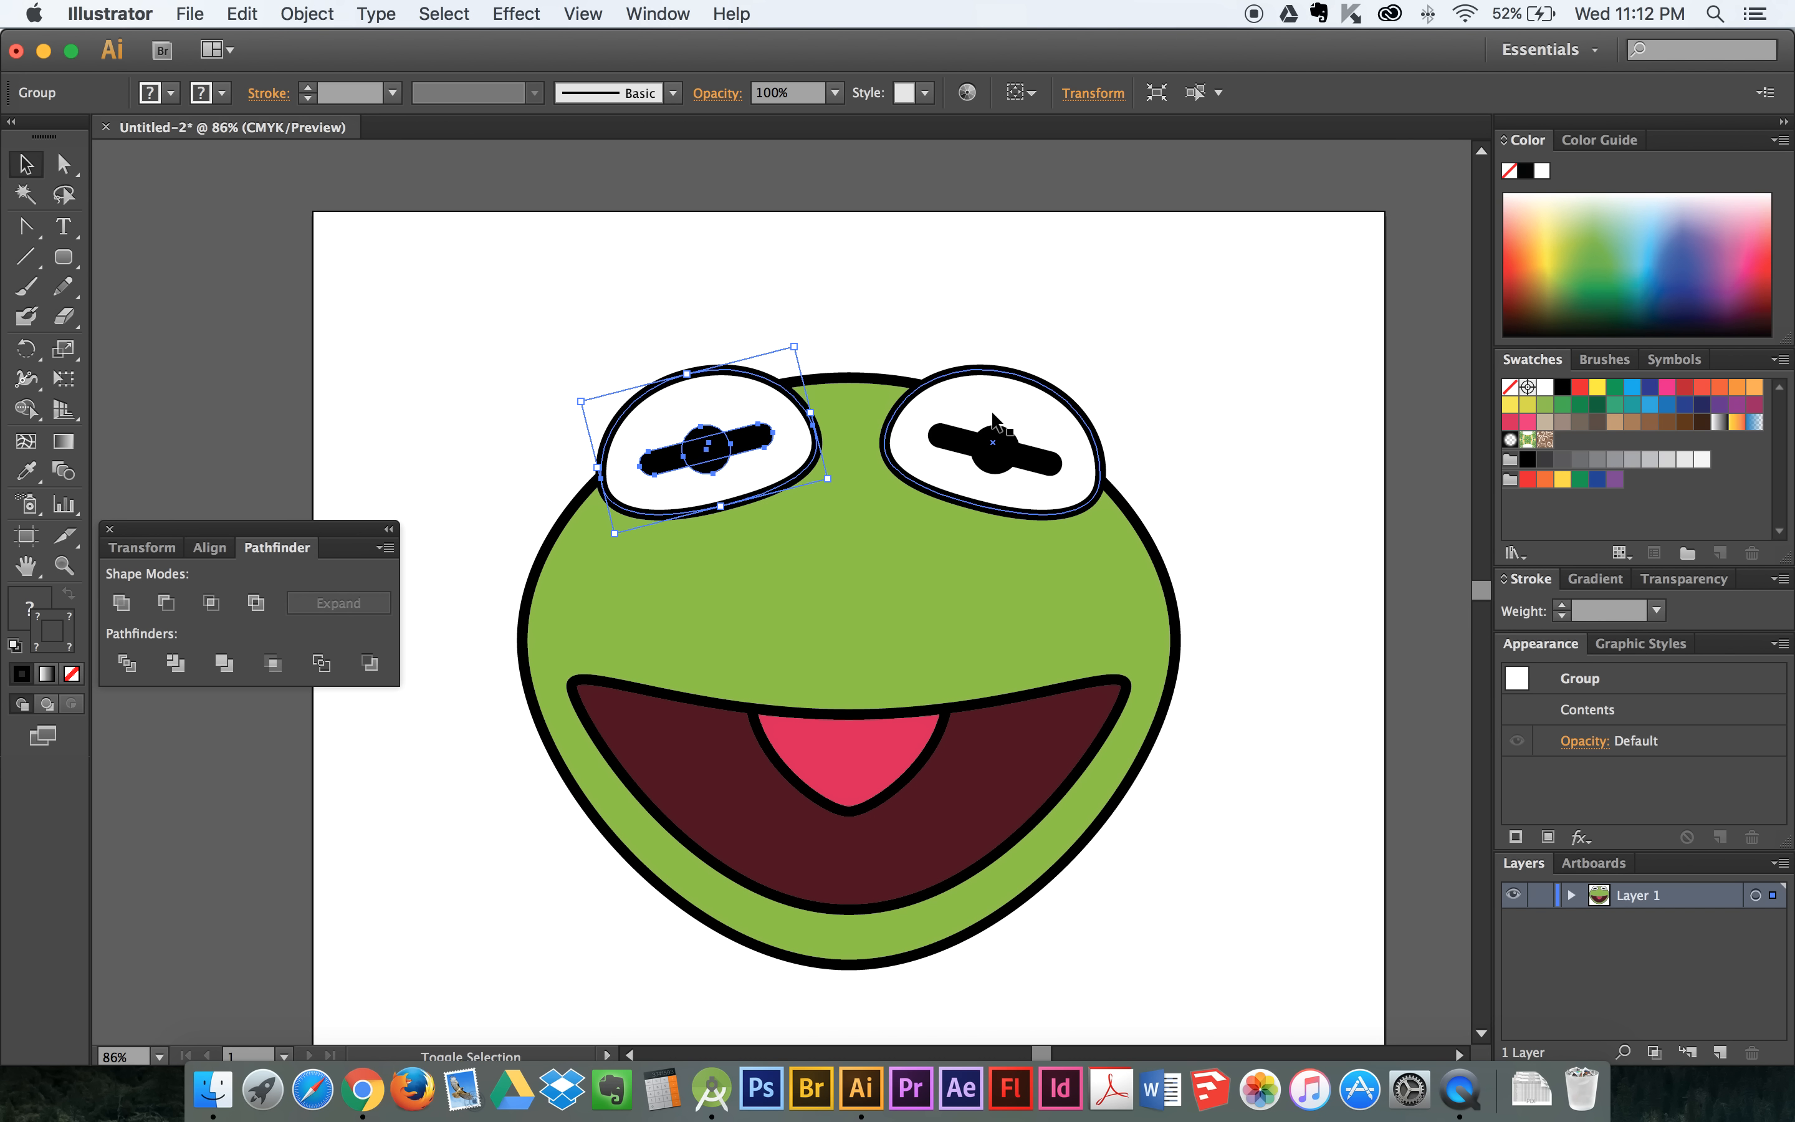
pyautogui.keyDown('shift'); pyautogui.click(1016, 364); pyautogui.keyUp('shift')
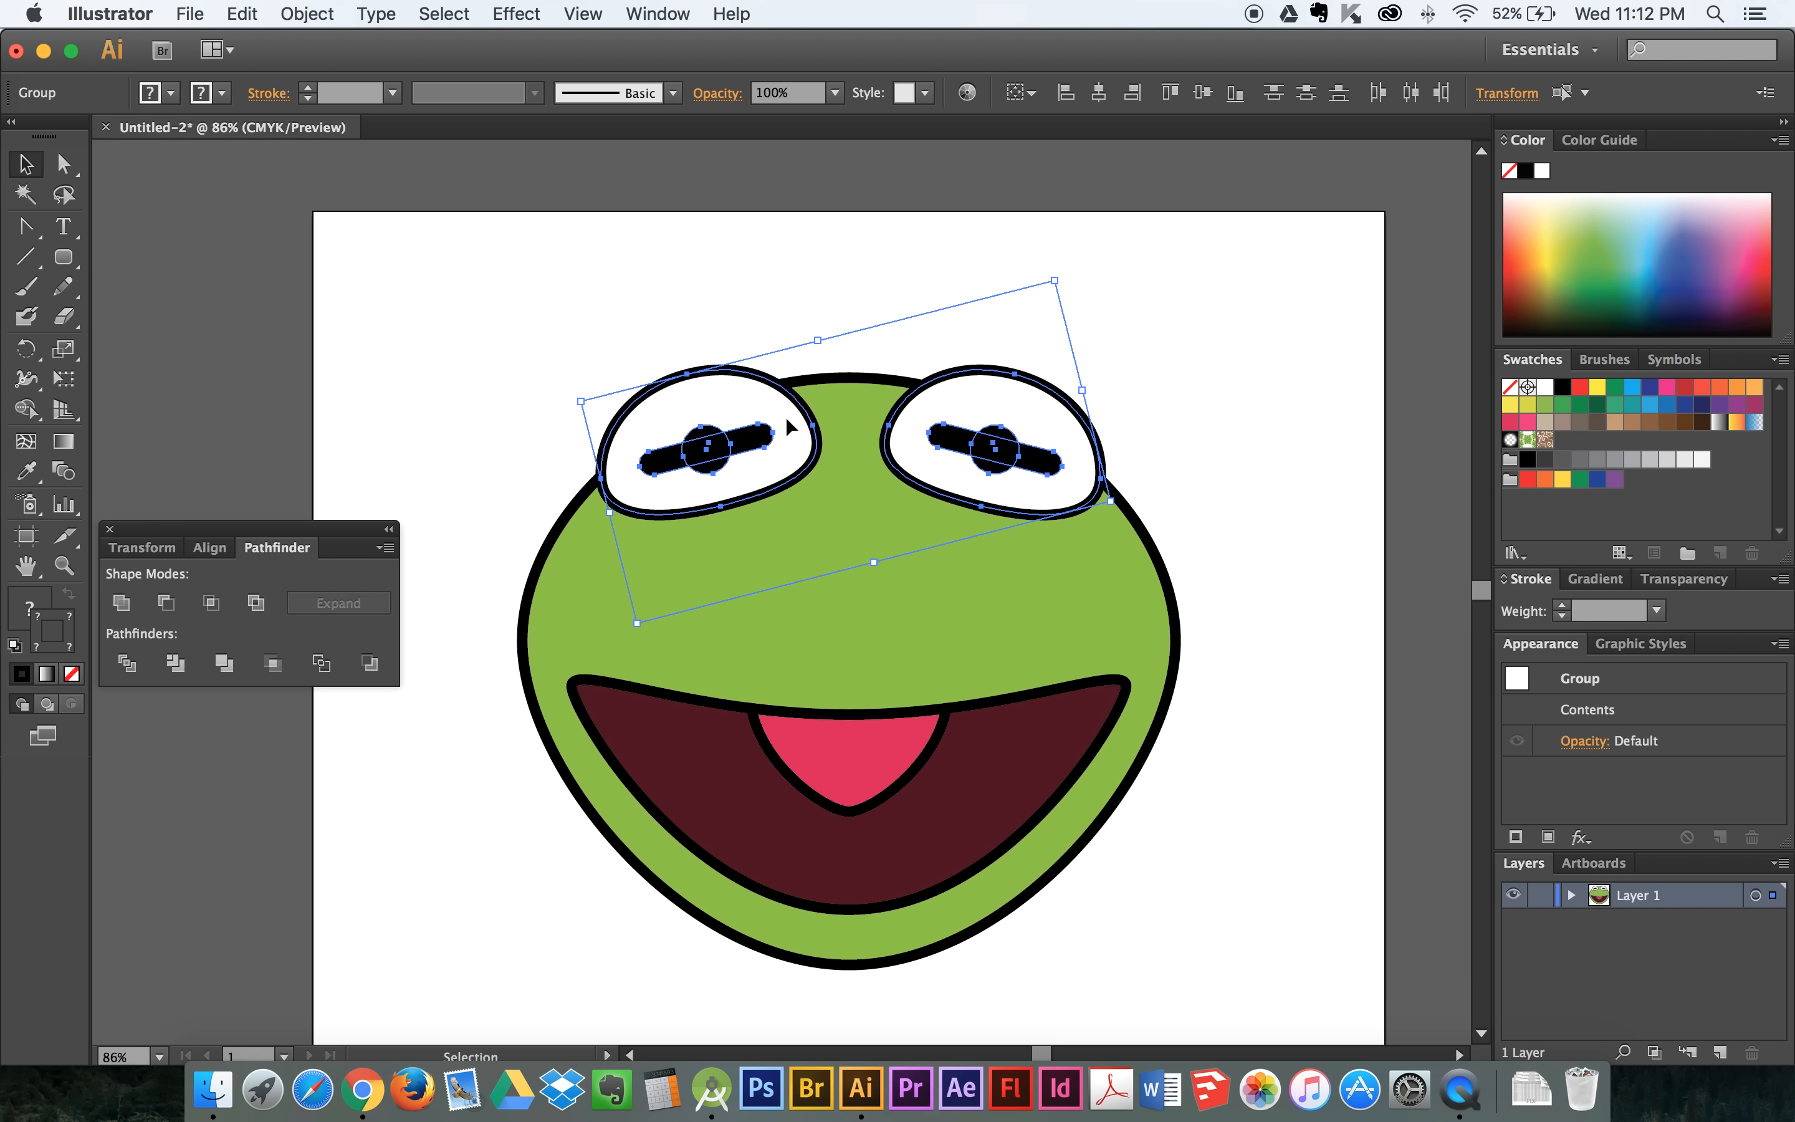
pyautogui.moveTo(779, 414); pyautogui.dragTo(777, 402)
pyautogui.click(1128, 348)
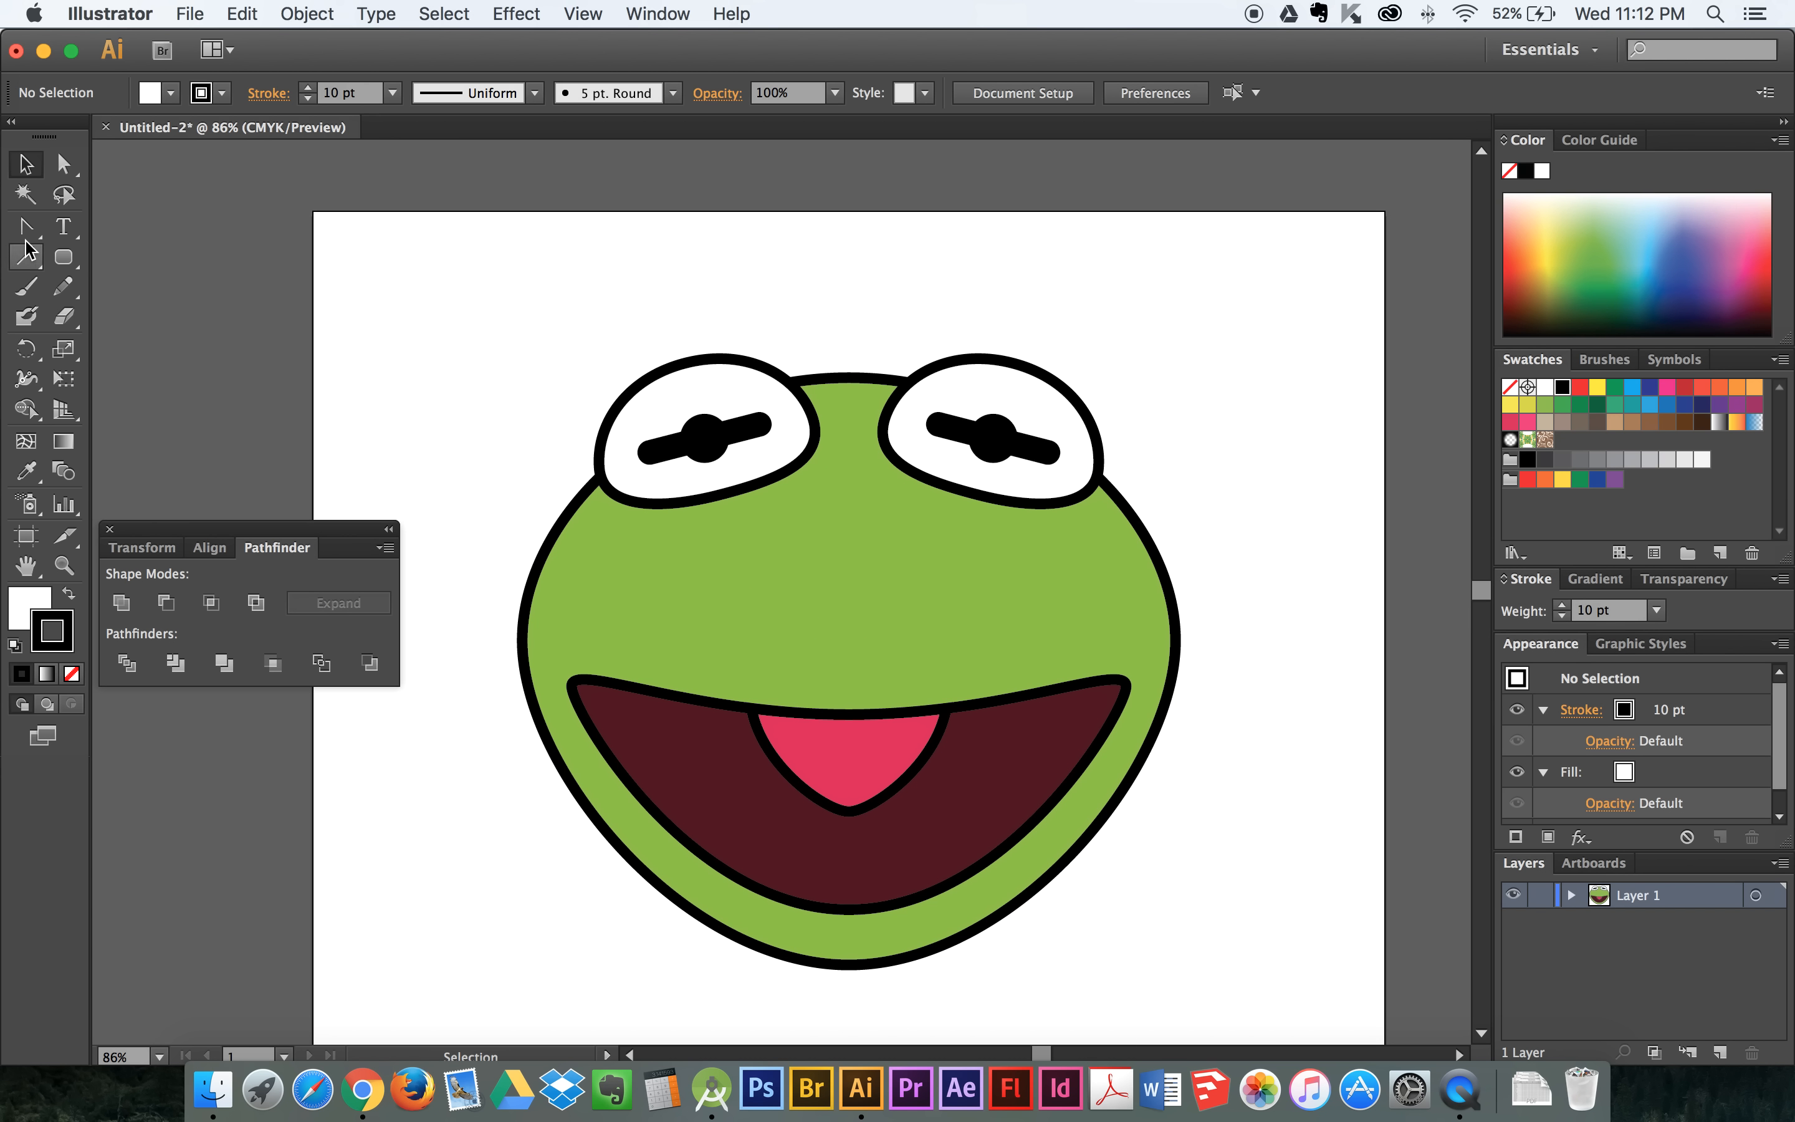
# - Draw a closed, downward-pointing triangle about 14 px wide and 33 px tall at the tongue's top centre with the Pen tool
pyautogui.moveTo(30, 237); pyautogui.dragTo(104, 230)
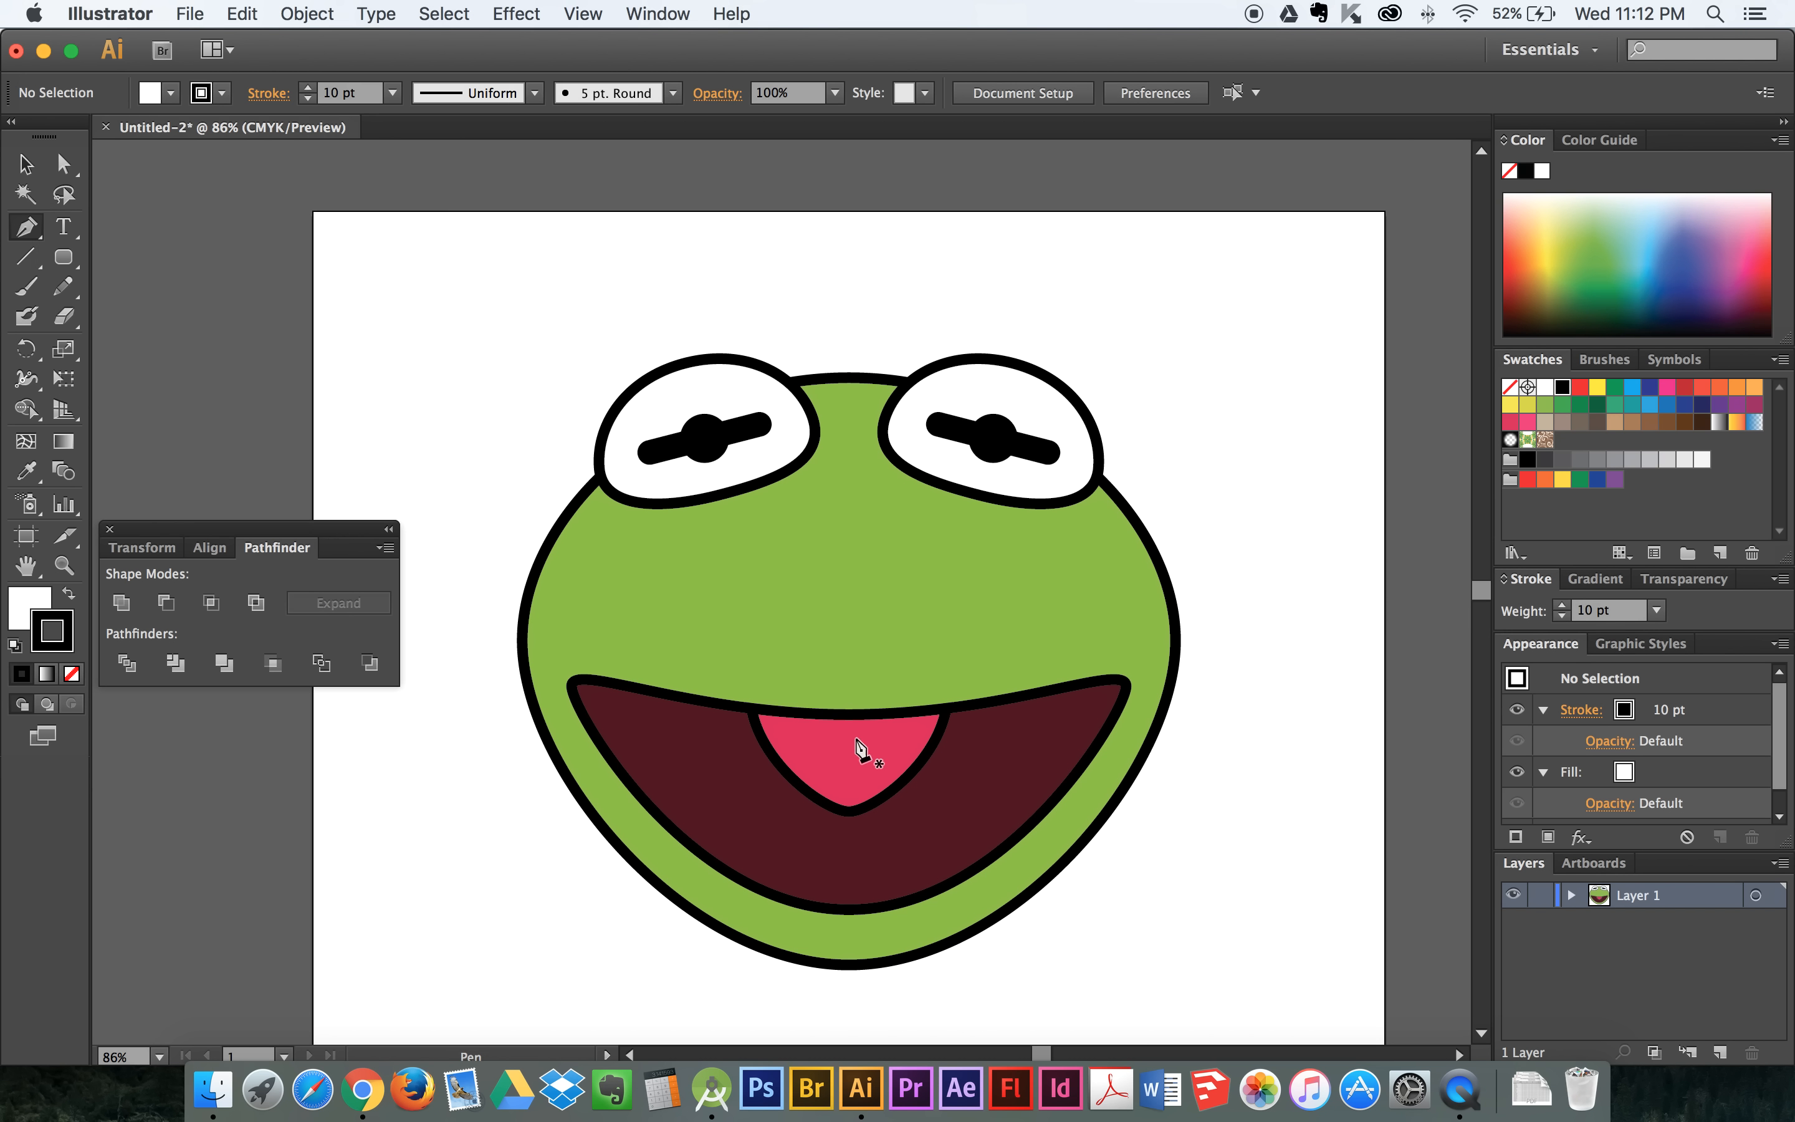
pyautogui.moveTo(848, 707); pyautogui.dragTo(849, 744)
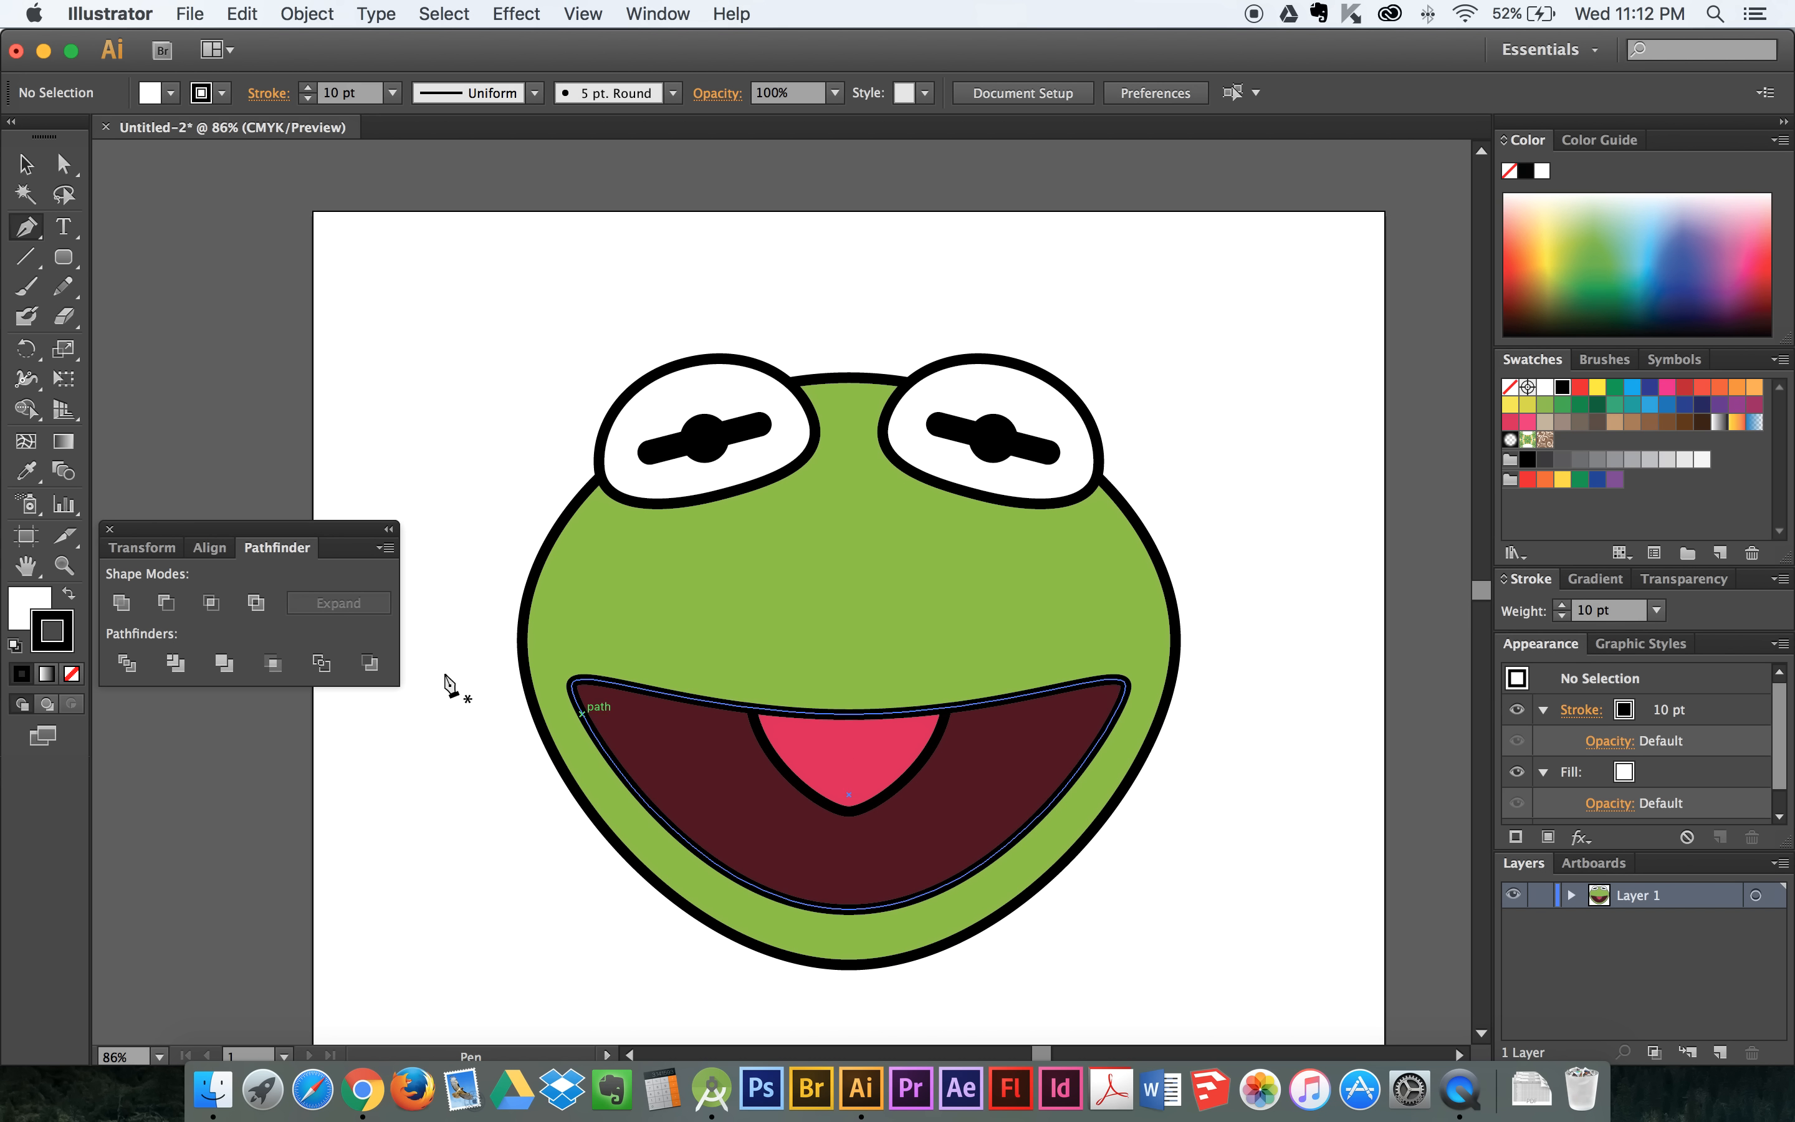
pyautogui.click(65, 568)
pyautogui.moveTo(804, 742); pyautogui.dragTo(927, 853)
pyautogui.click(26, 227)
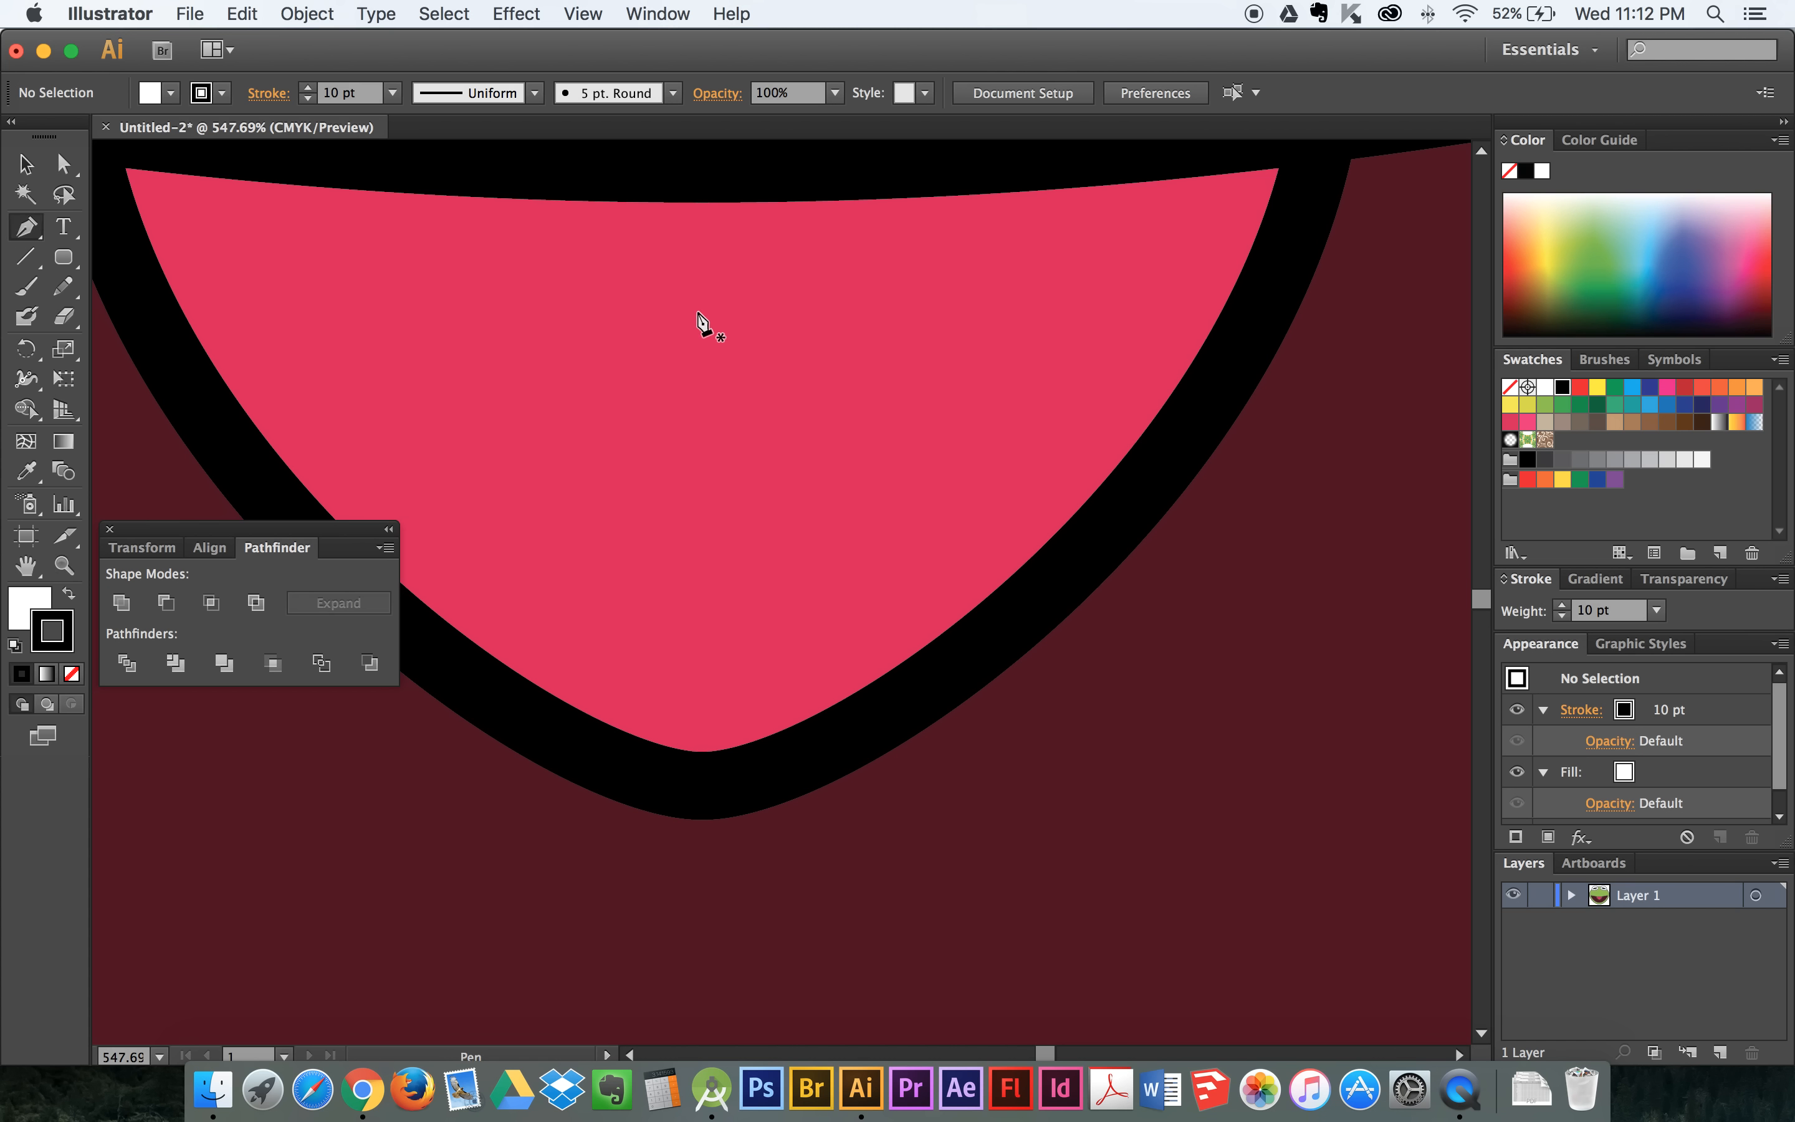
pyautogui.click(643, 180)
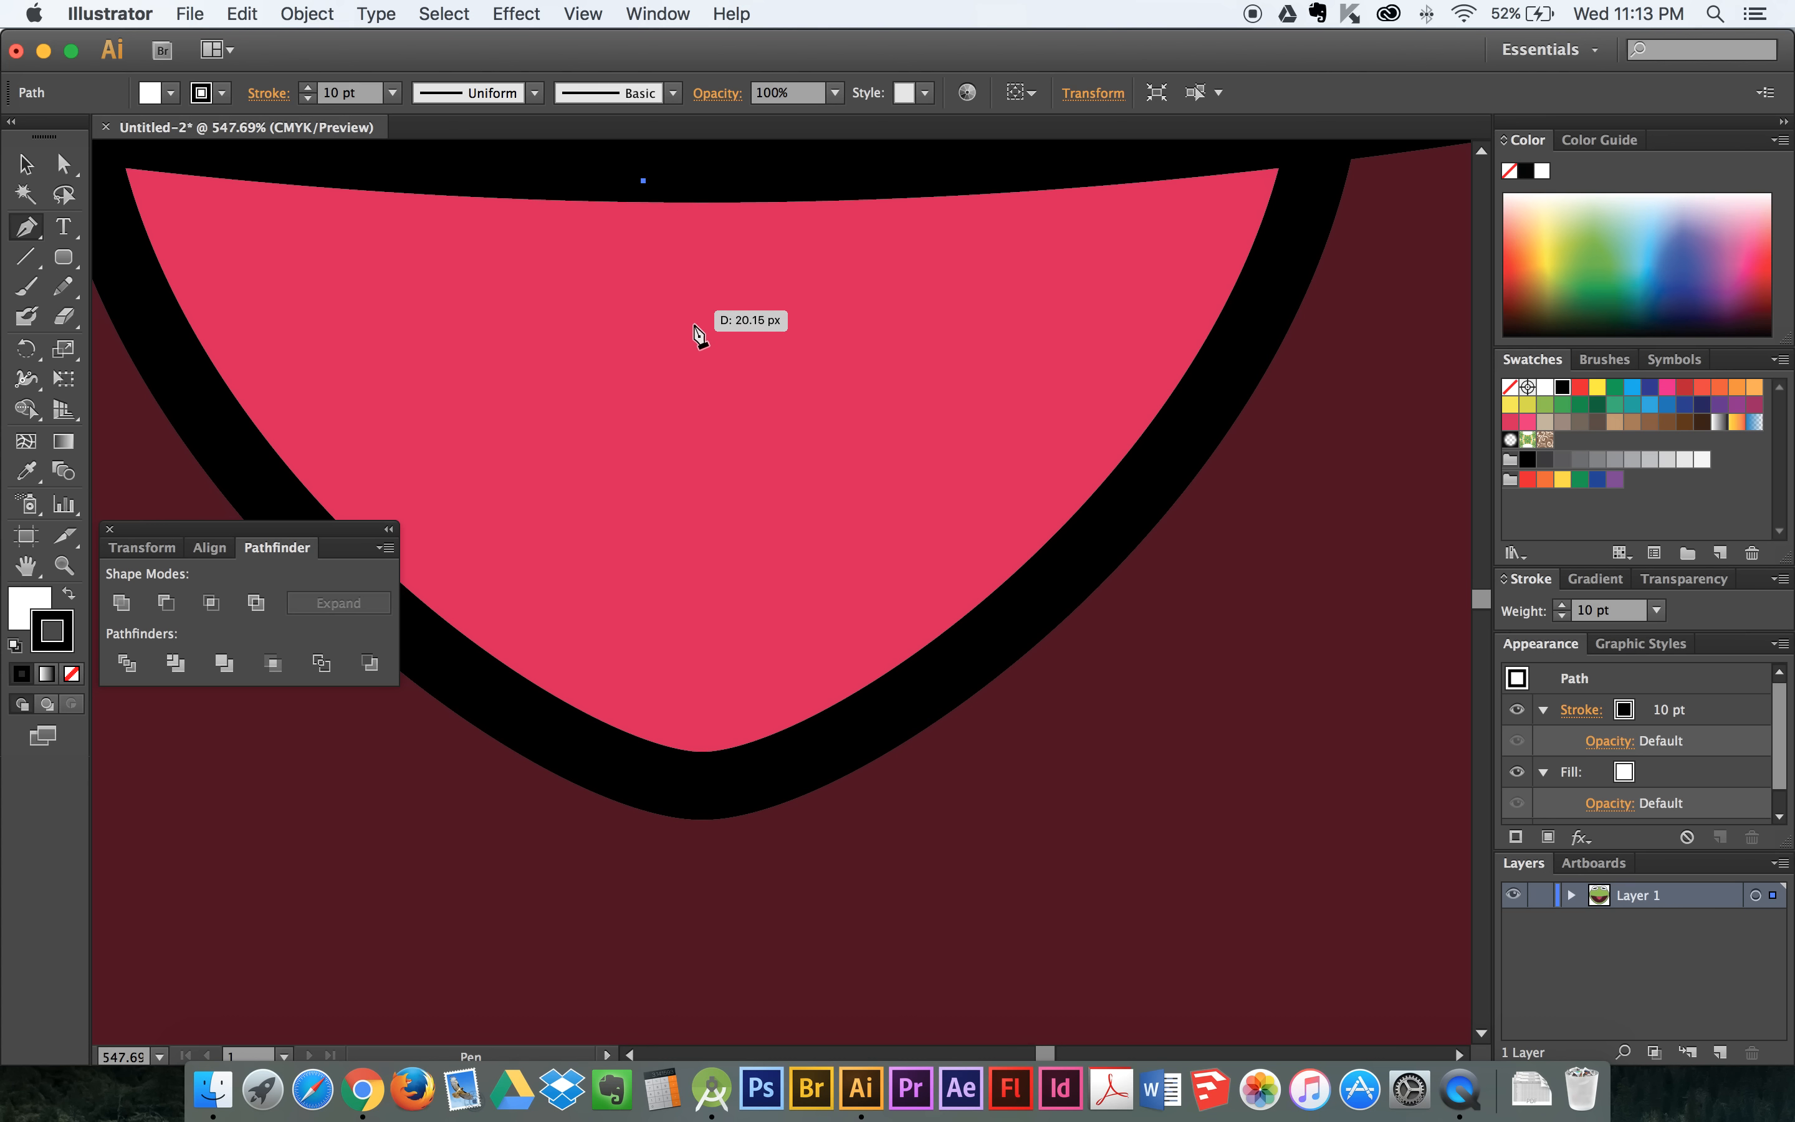
pyautogui.click(702, 405)
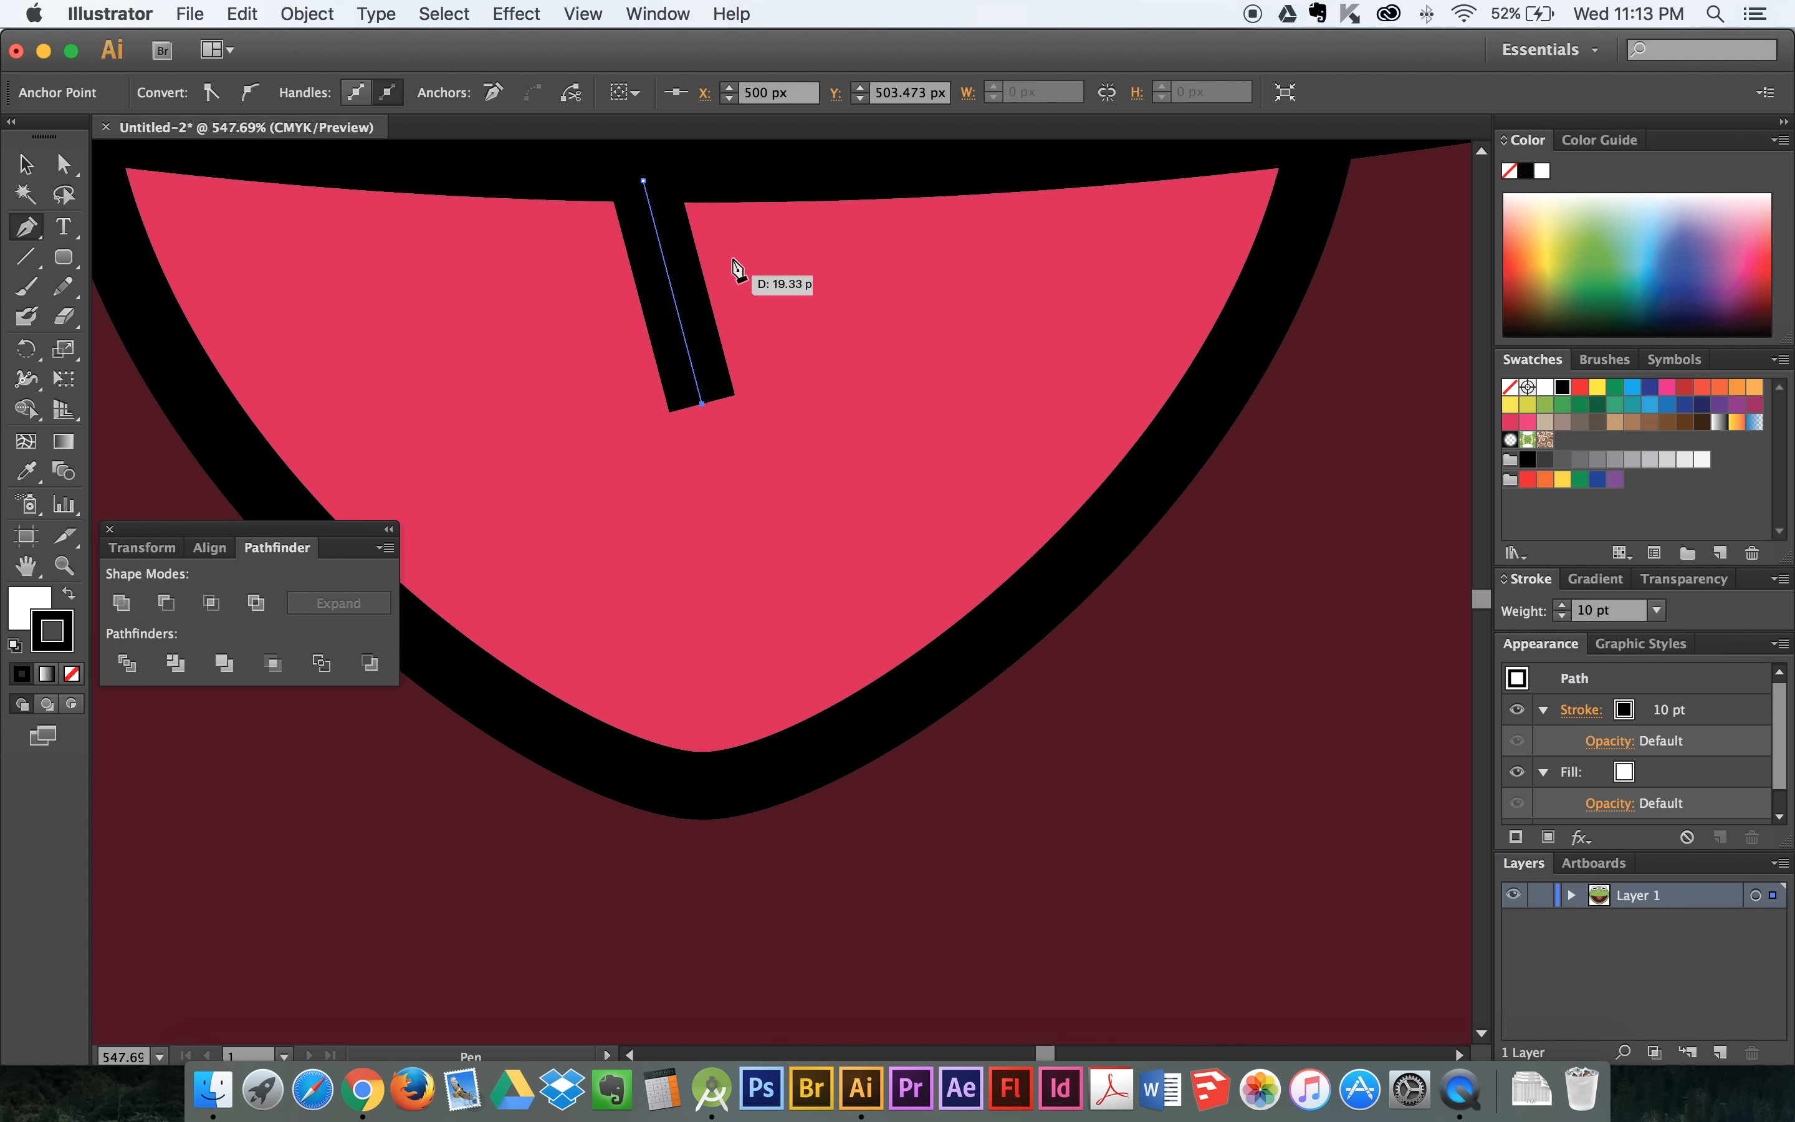
pyautogui.click(737, 180)
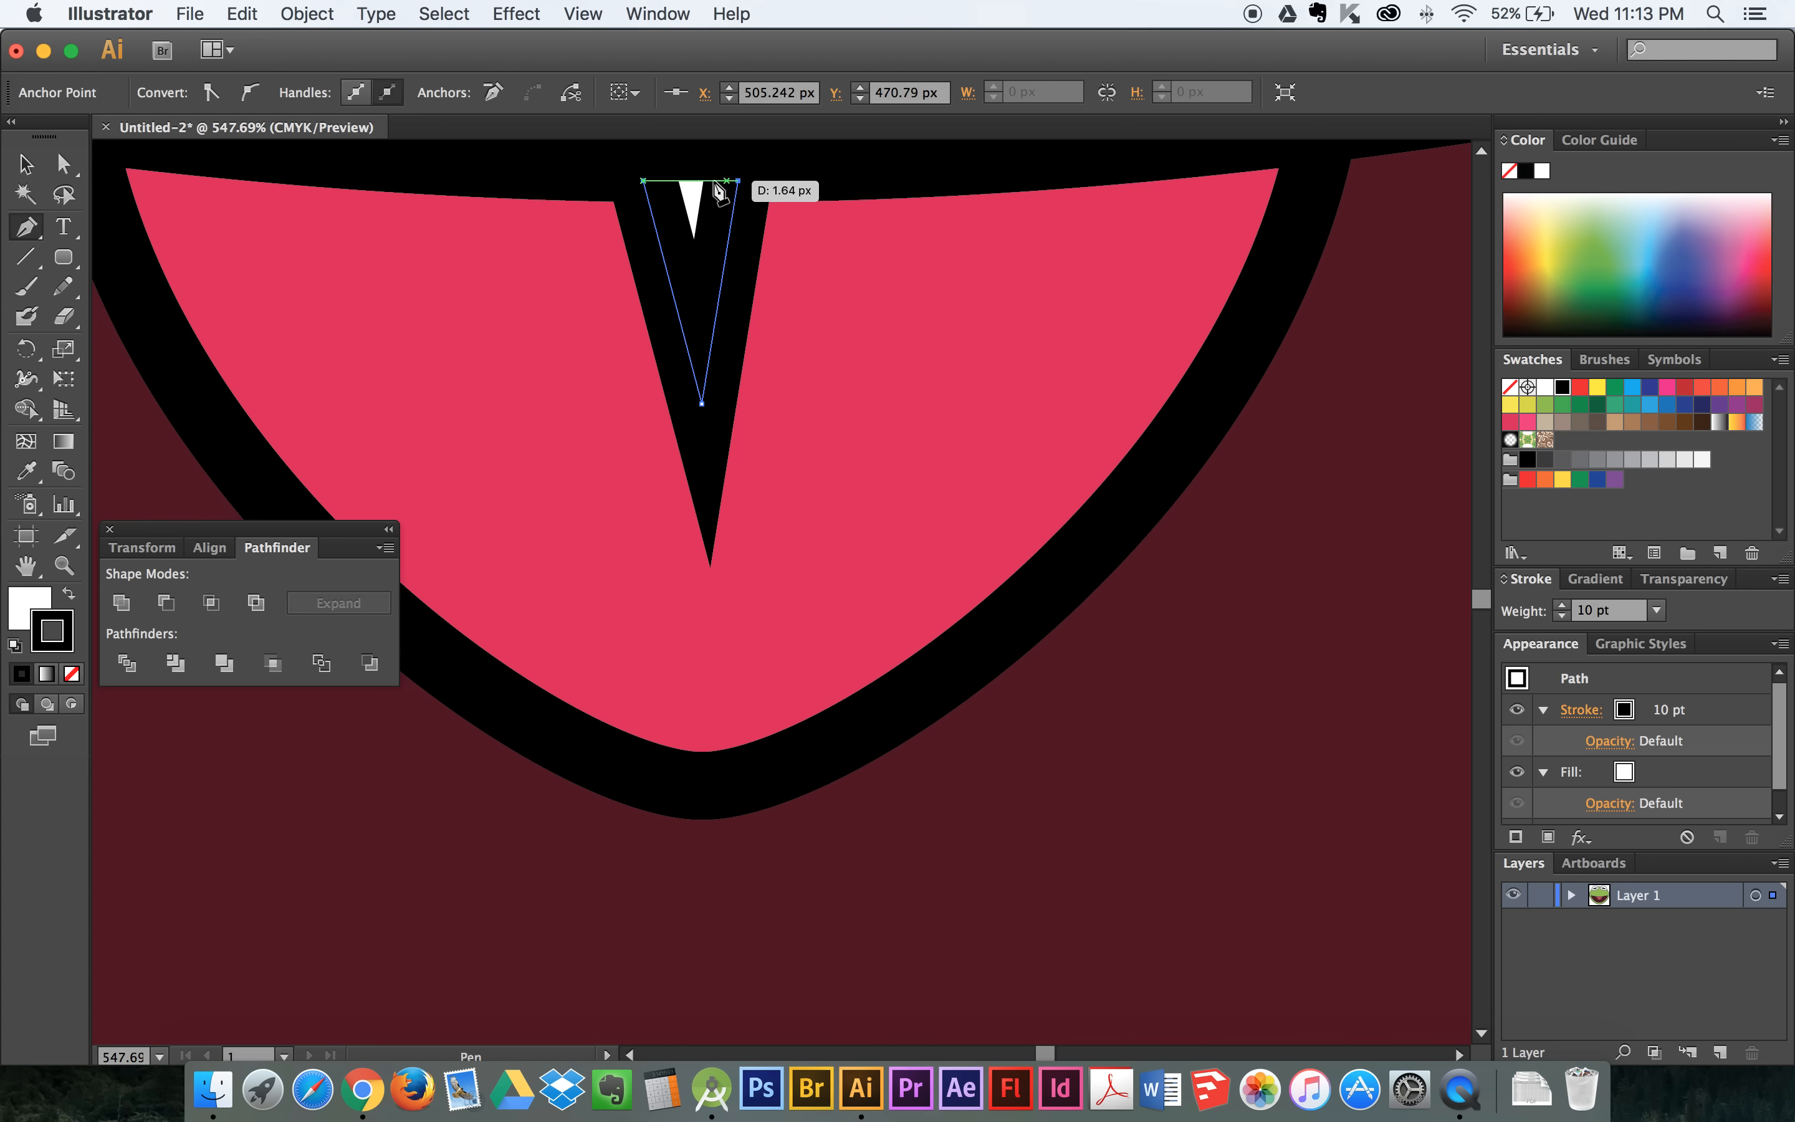
pyautogui.click(643, 181)
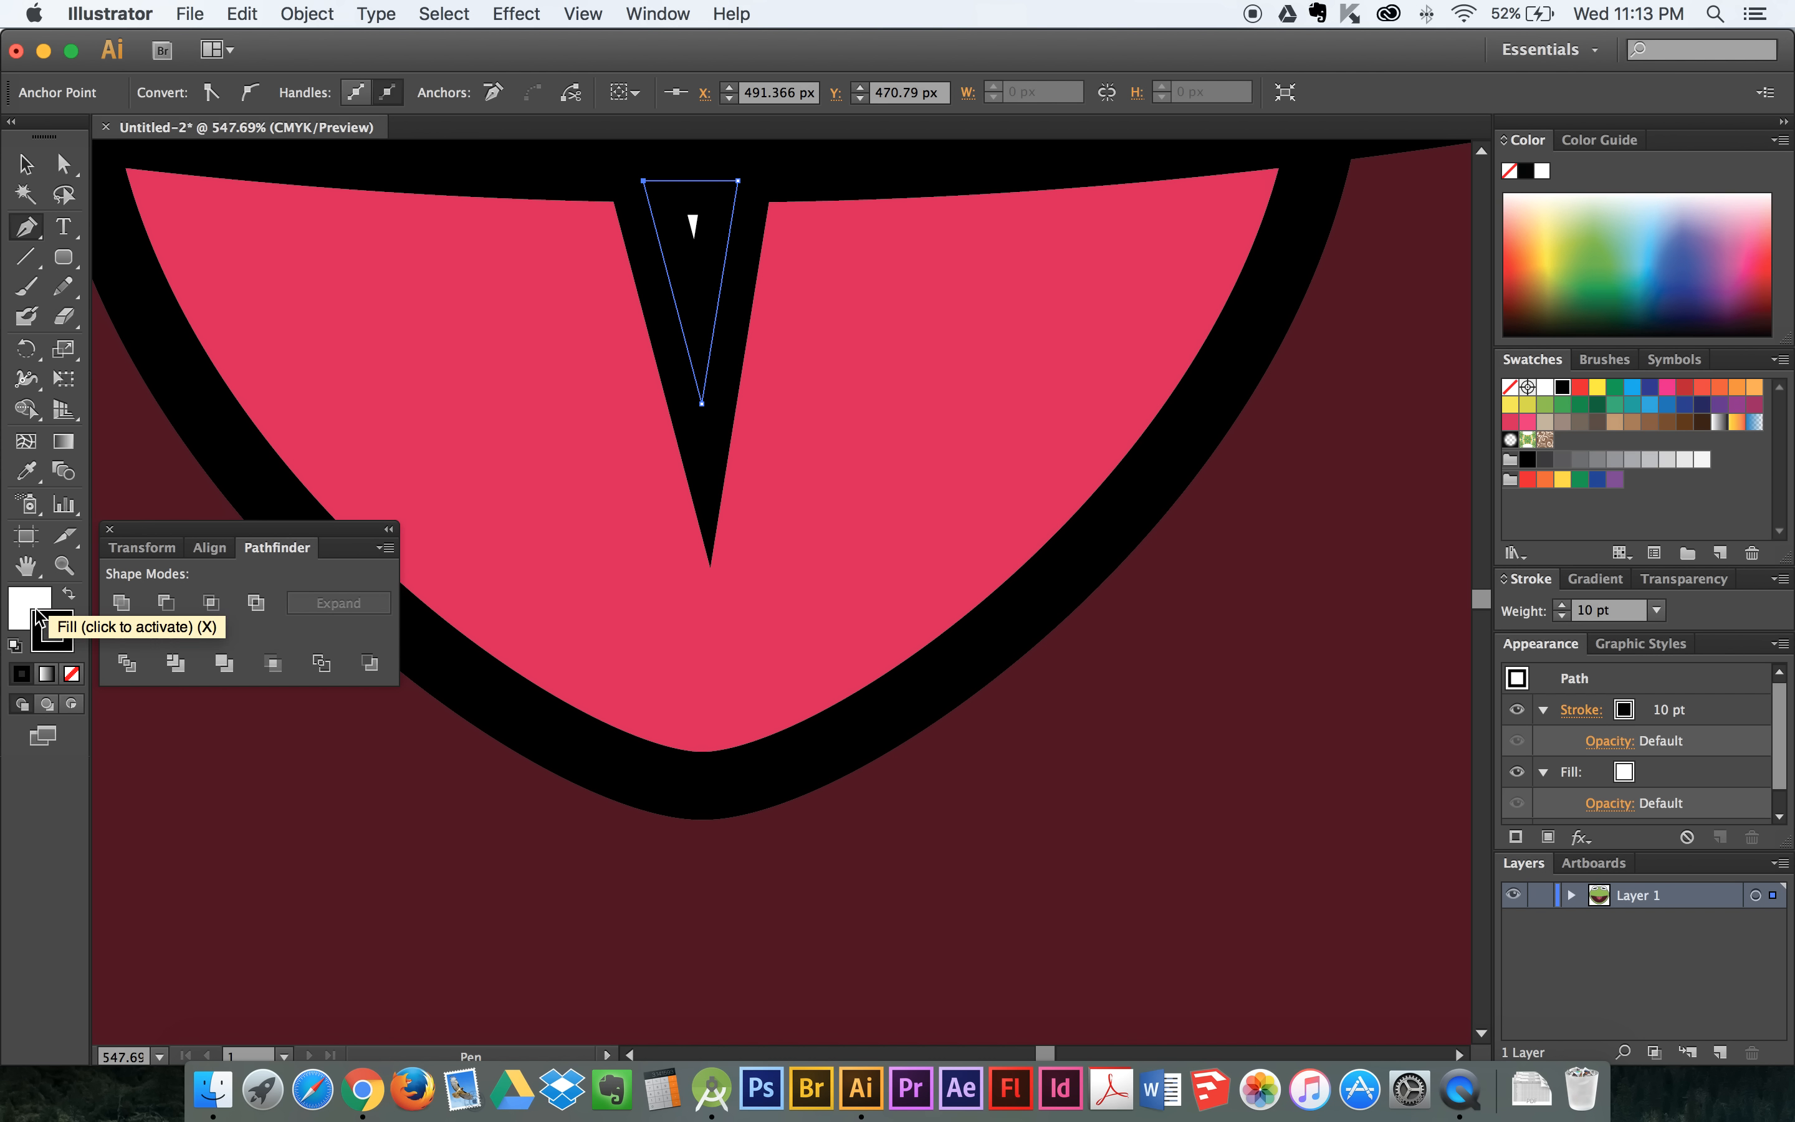
# - Give the tongue's triangle a black fill with no stroke and deselect it
pyautogui.click(69, 597)
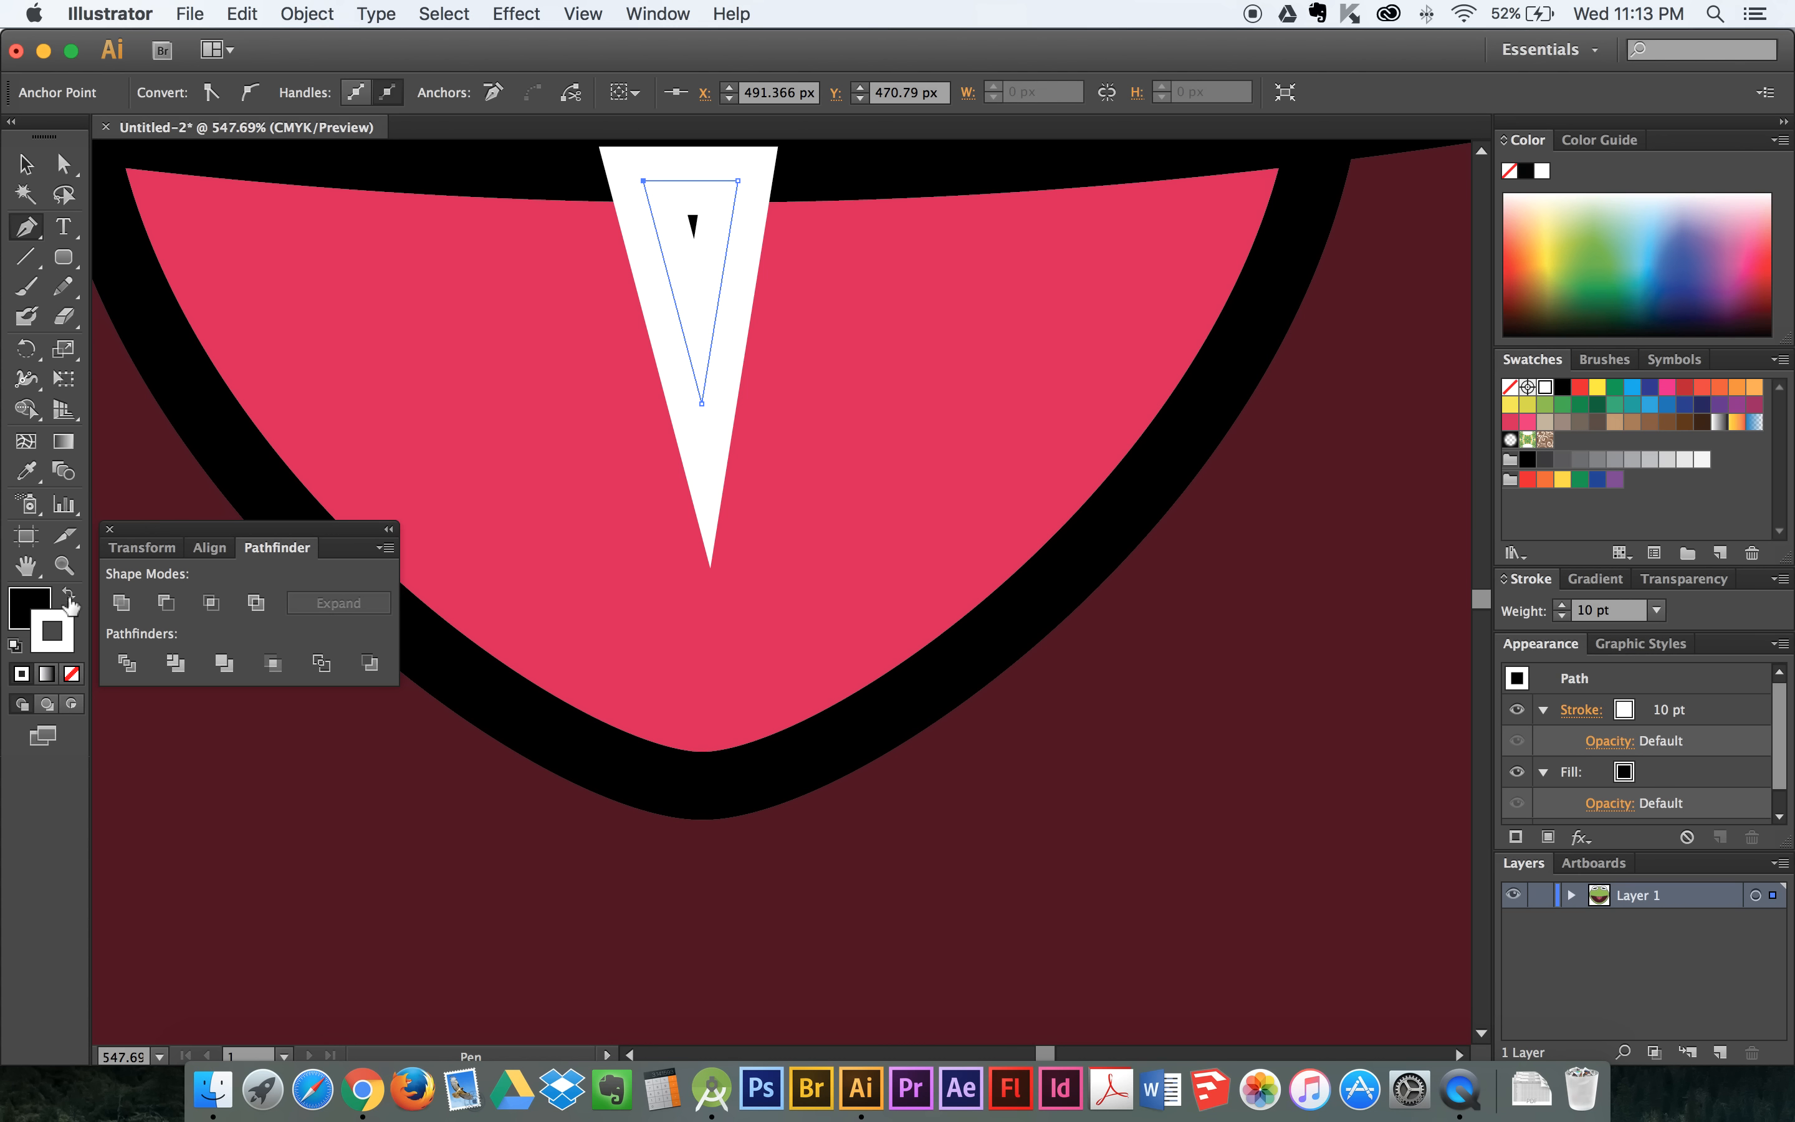
pyautogui.click(72, 673)
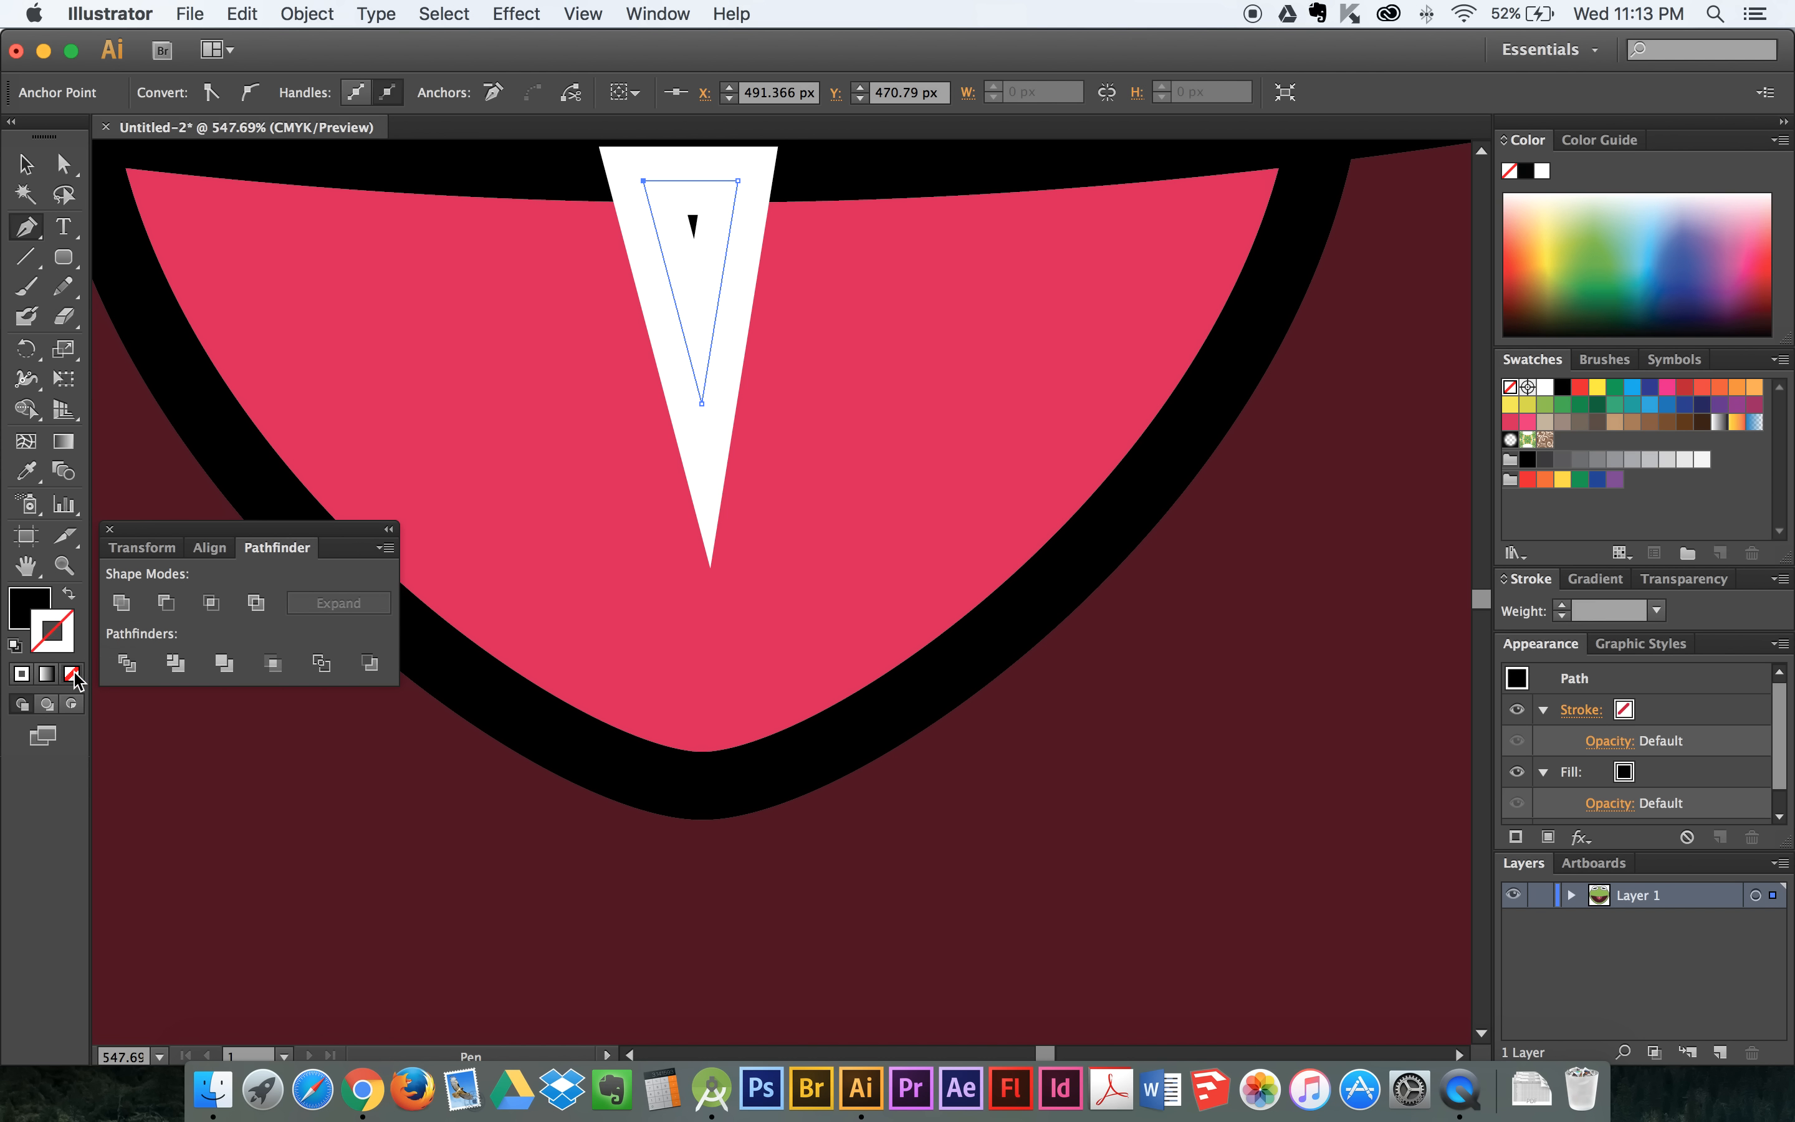
pyautogui.doubleClick(63, 565)
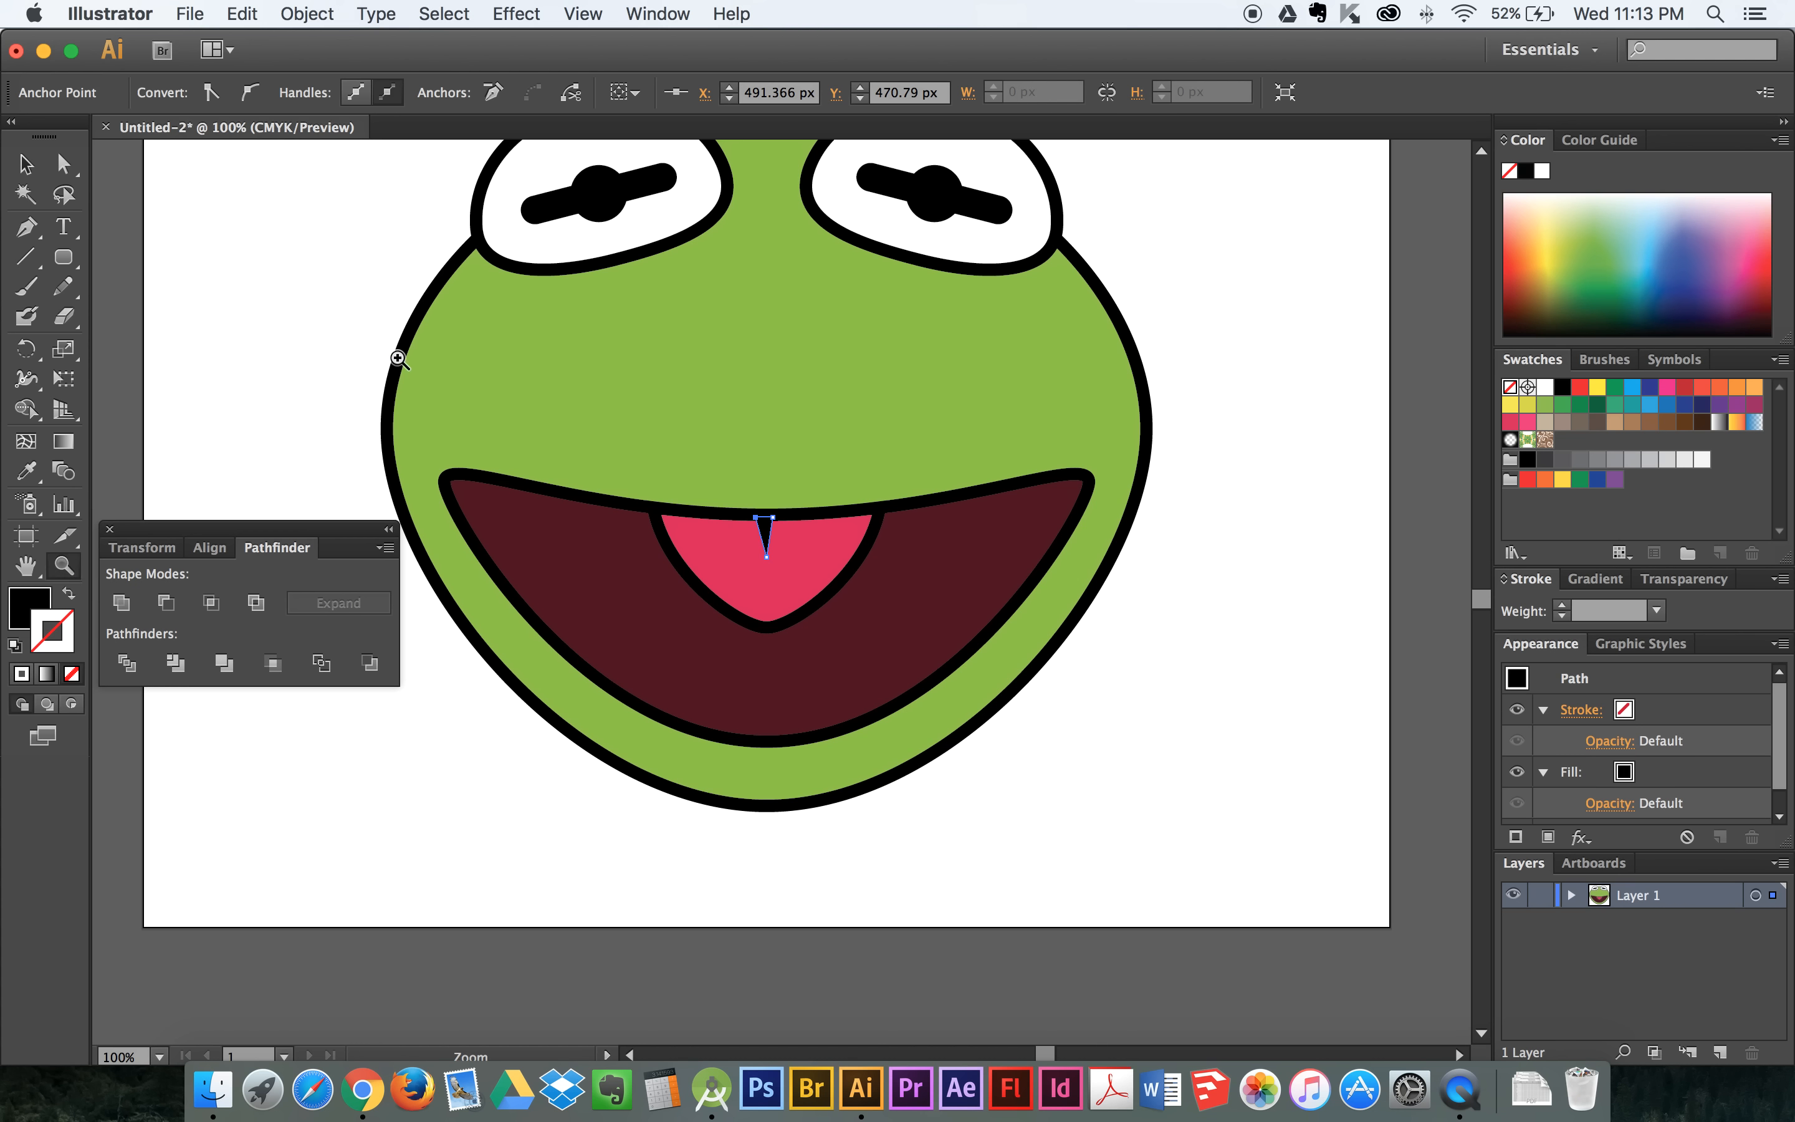
pyautogui.click(26, 163)
pyautogui.click(215, 205)
pyautogui.scroll(2, 419, 357)
pyautogui.scroll(5, 419, 358)
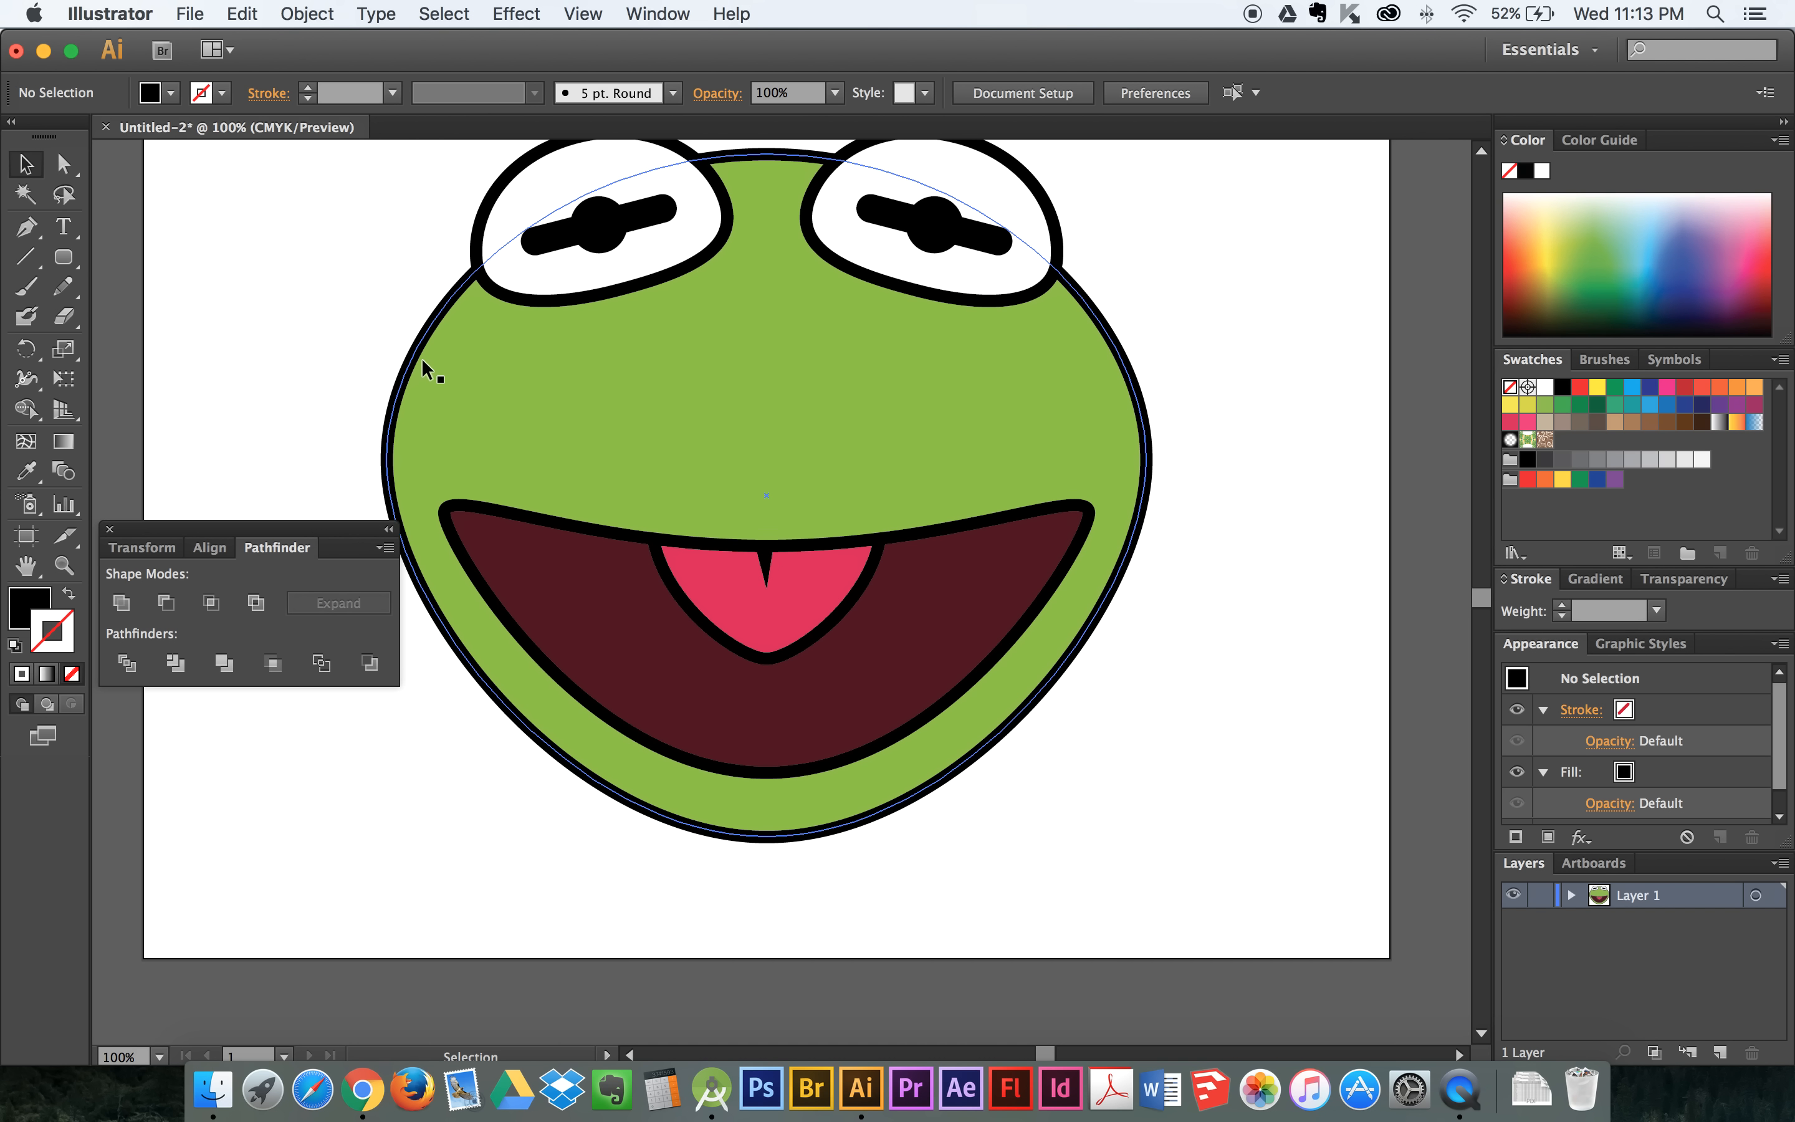
pyautogui.press('super+minus')
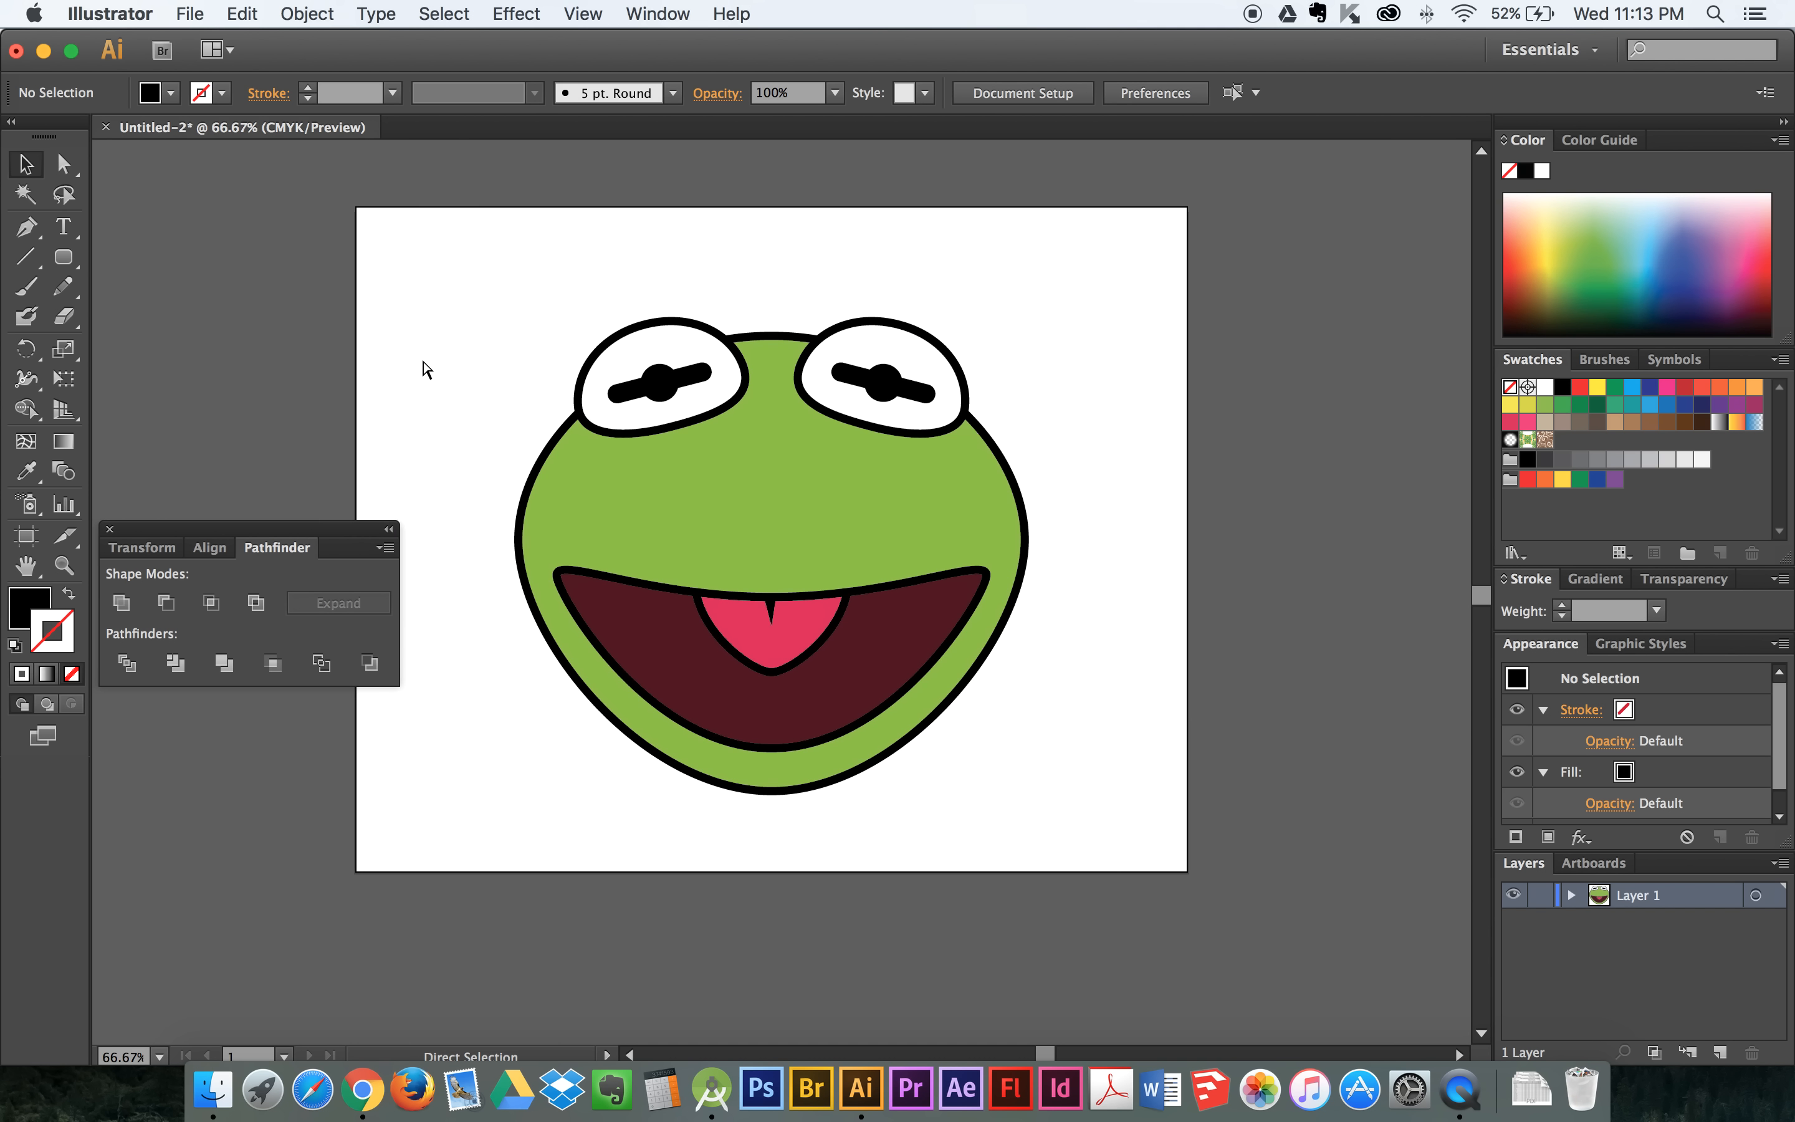
# - Save the document as kermit.ai in the Google Drive folder in Adobe Illustrator format, with Illustrator CS6 as the version
pyautogui.click(192, 10)
pyautogui.click(245, 236)
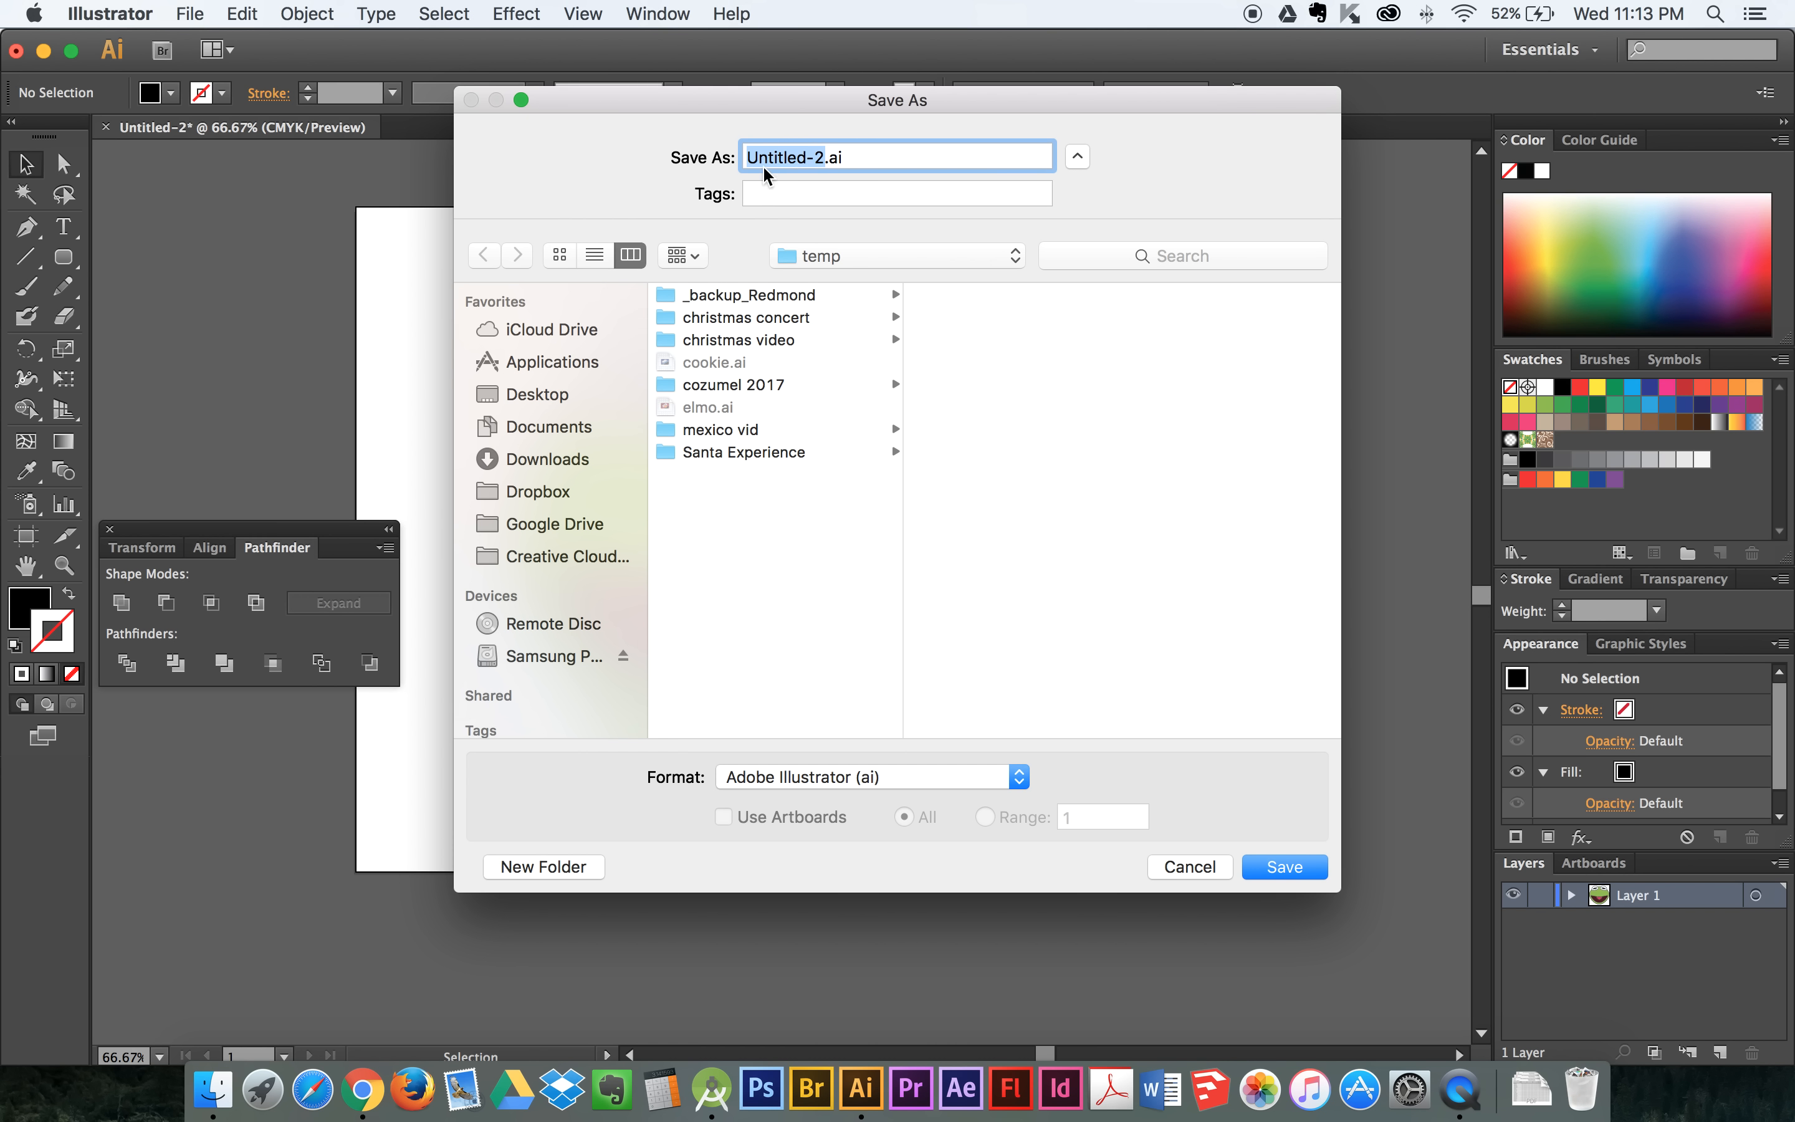
pyautogui.write('kermit')
pyautogui.click(585, 393)
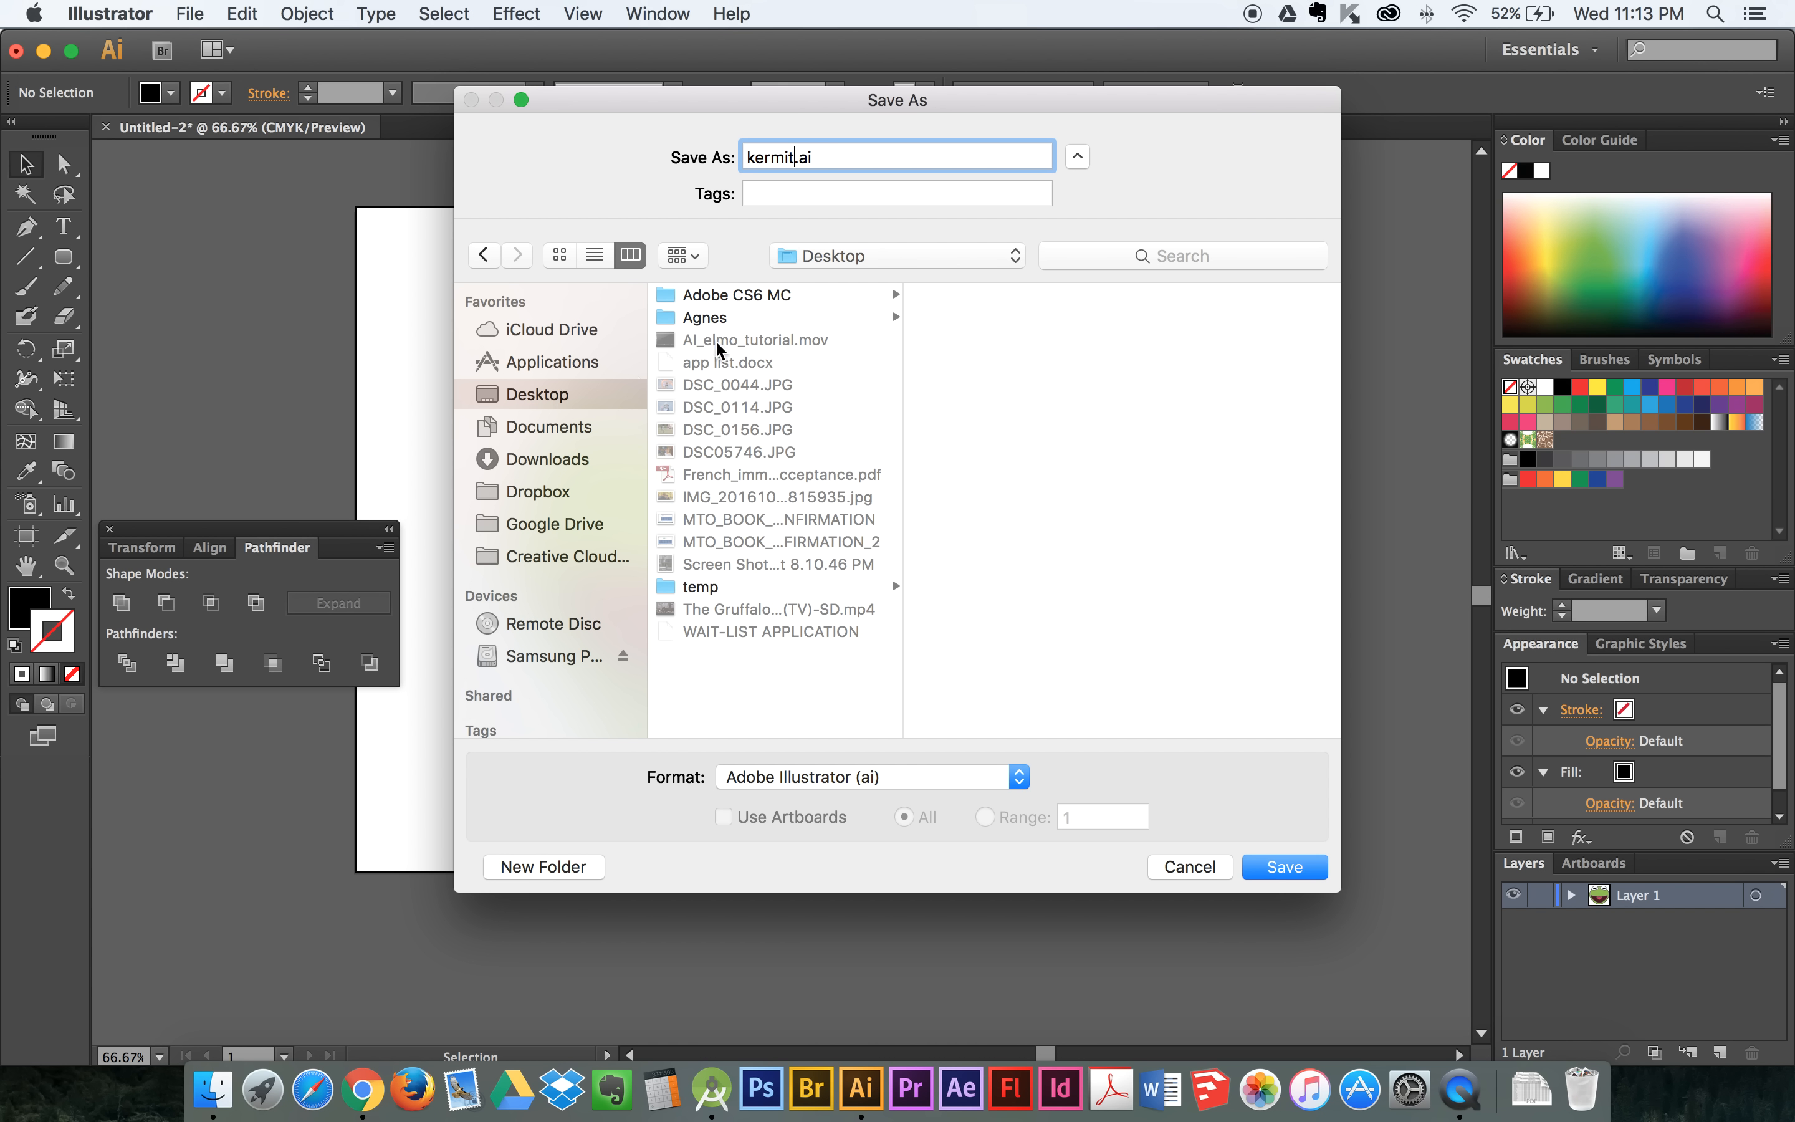
pyautogui.click(742, 586)
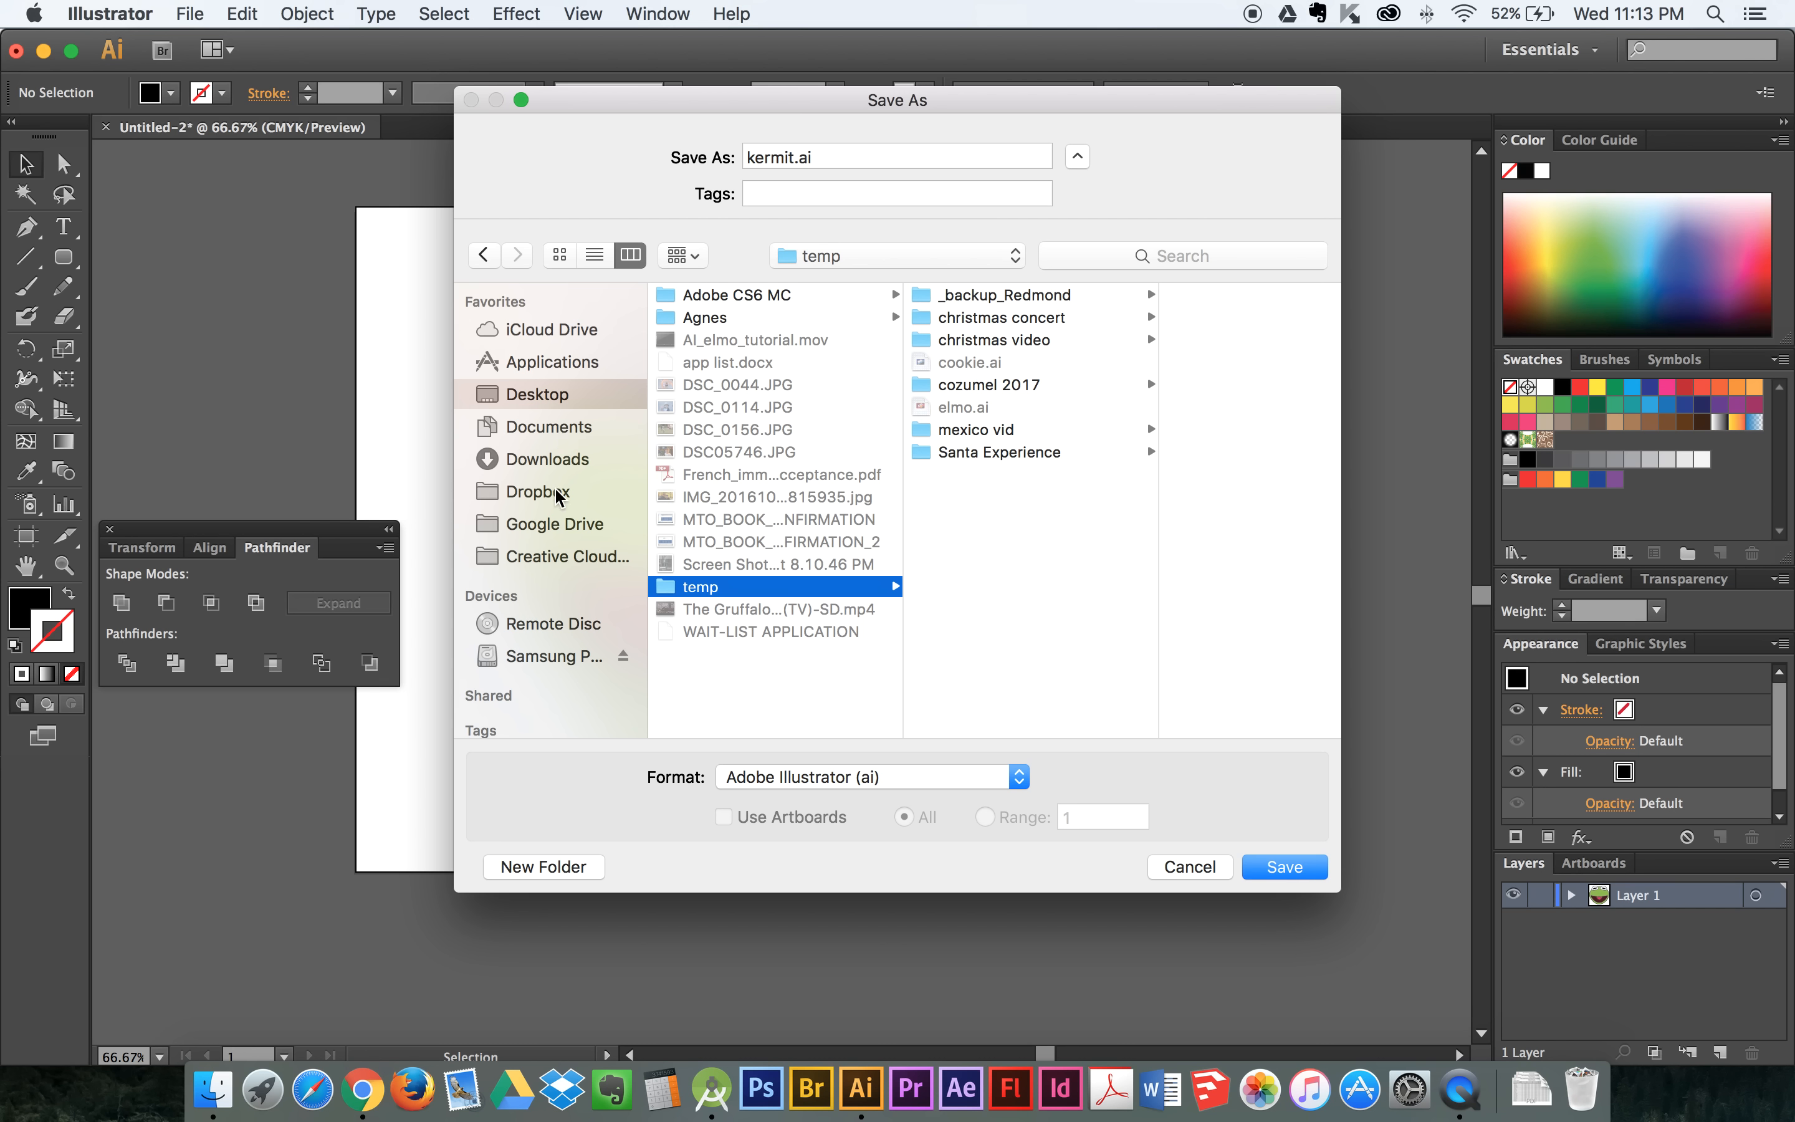
pyautogui.click(563, 523)
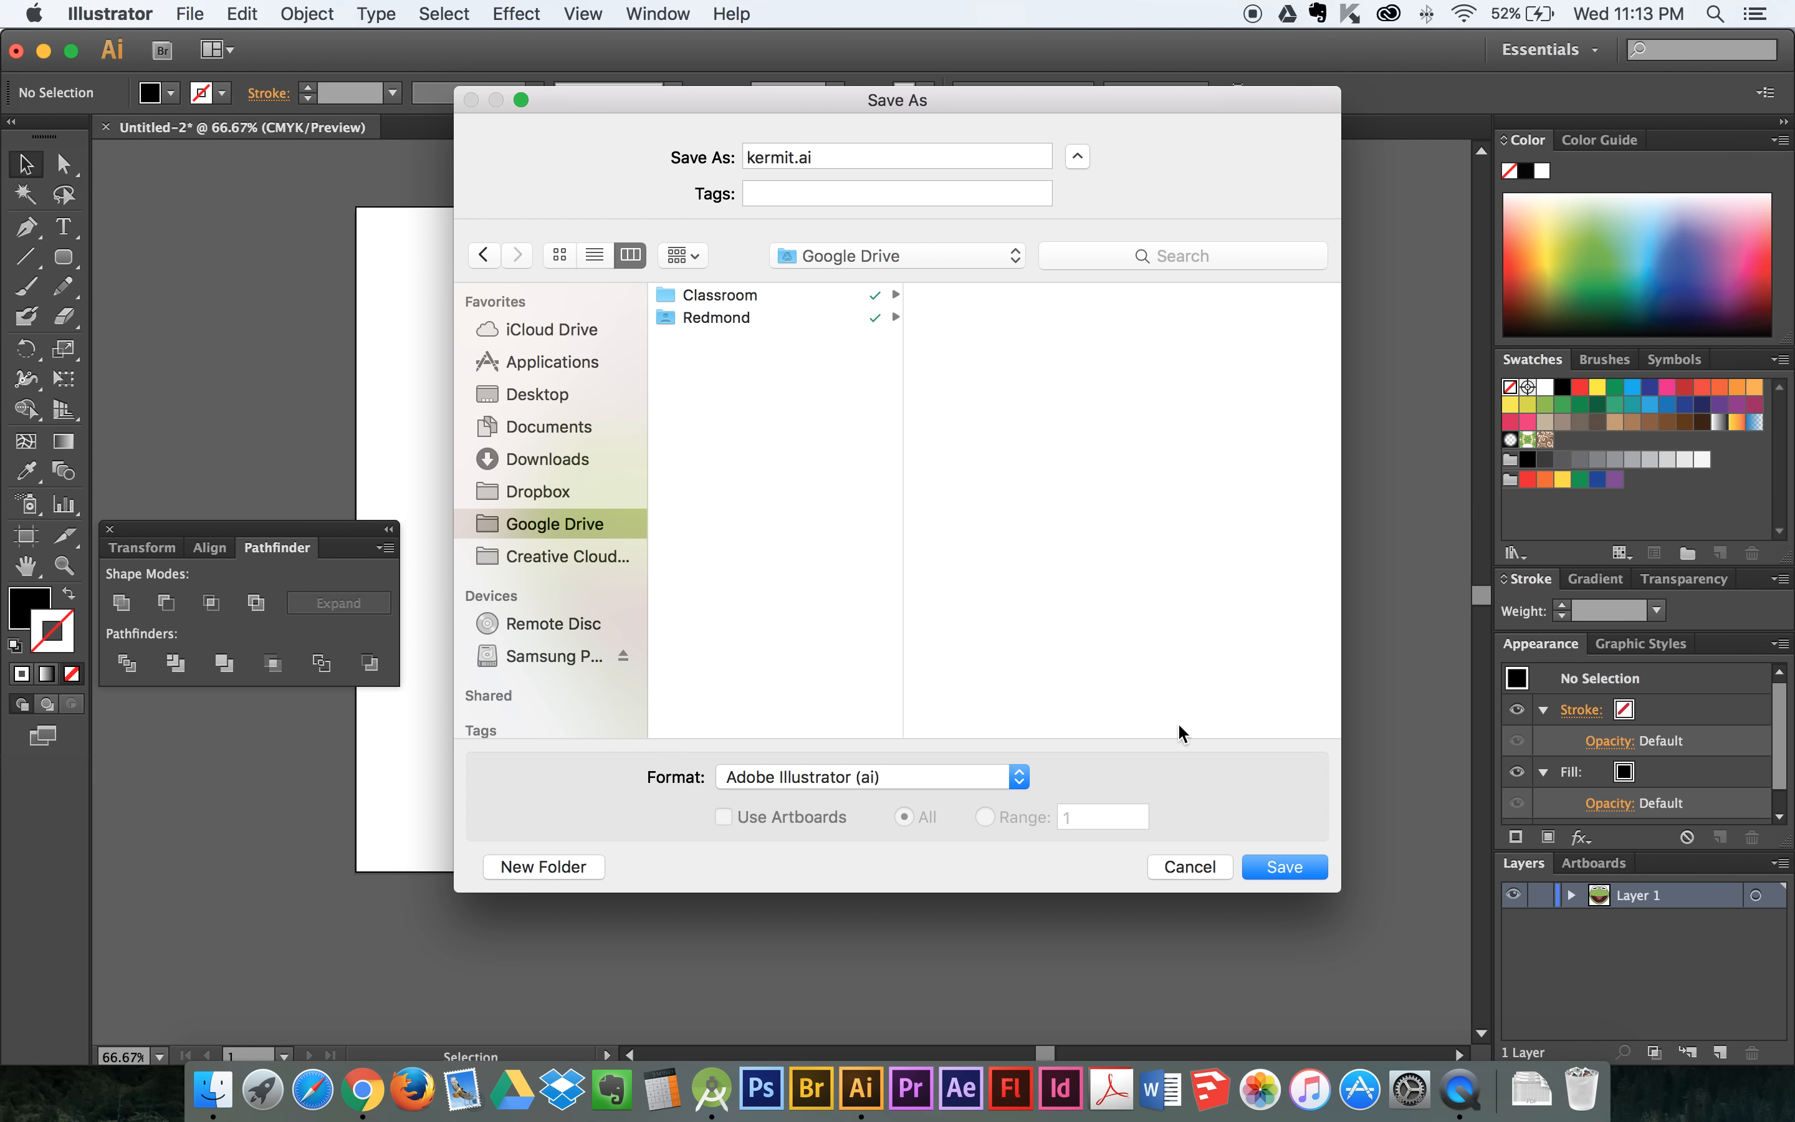
pyautogui.click(1263, 866)
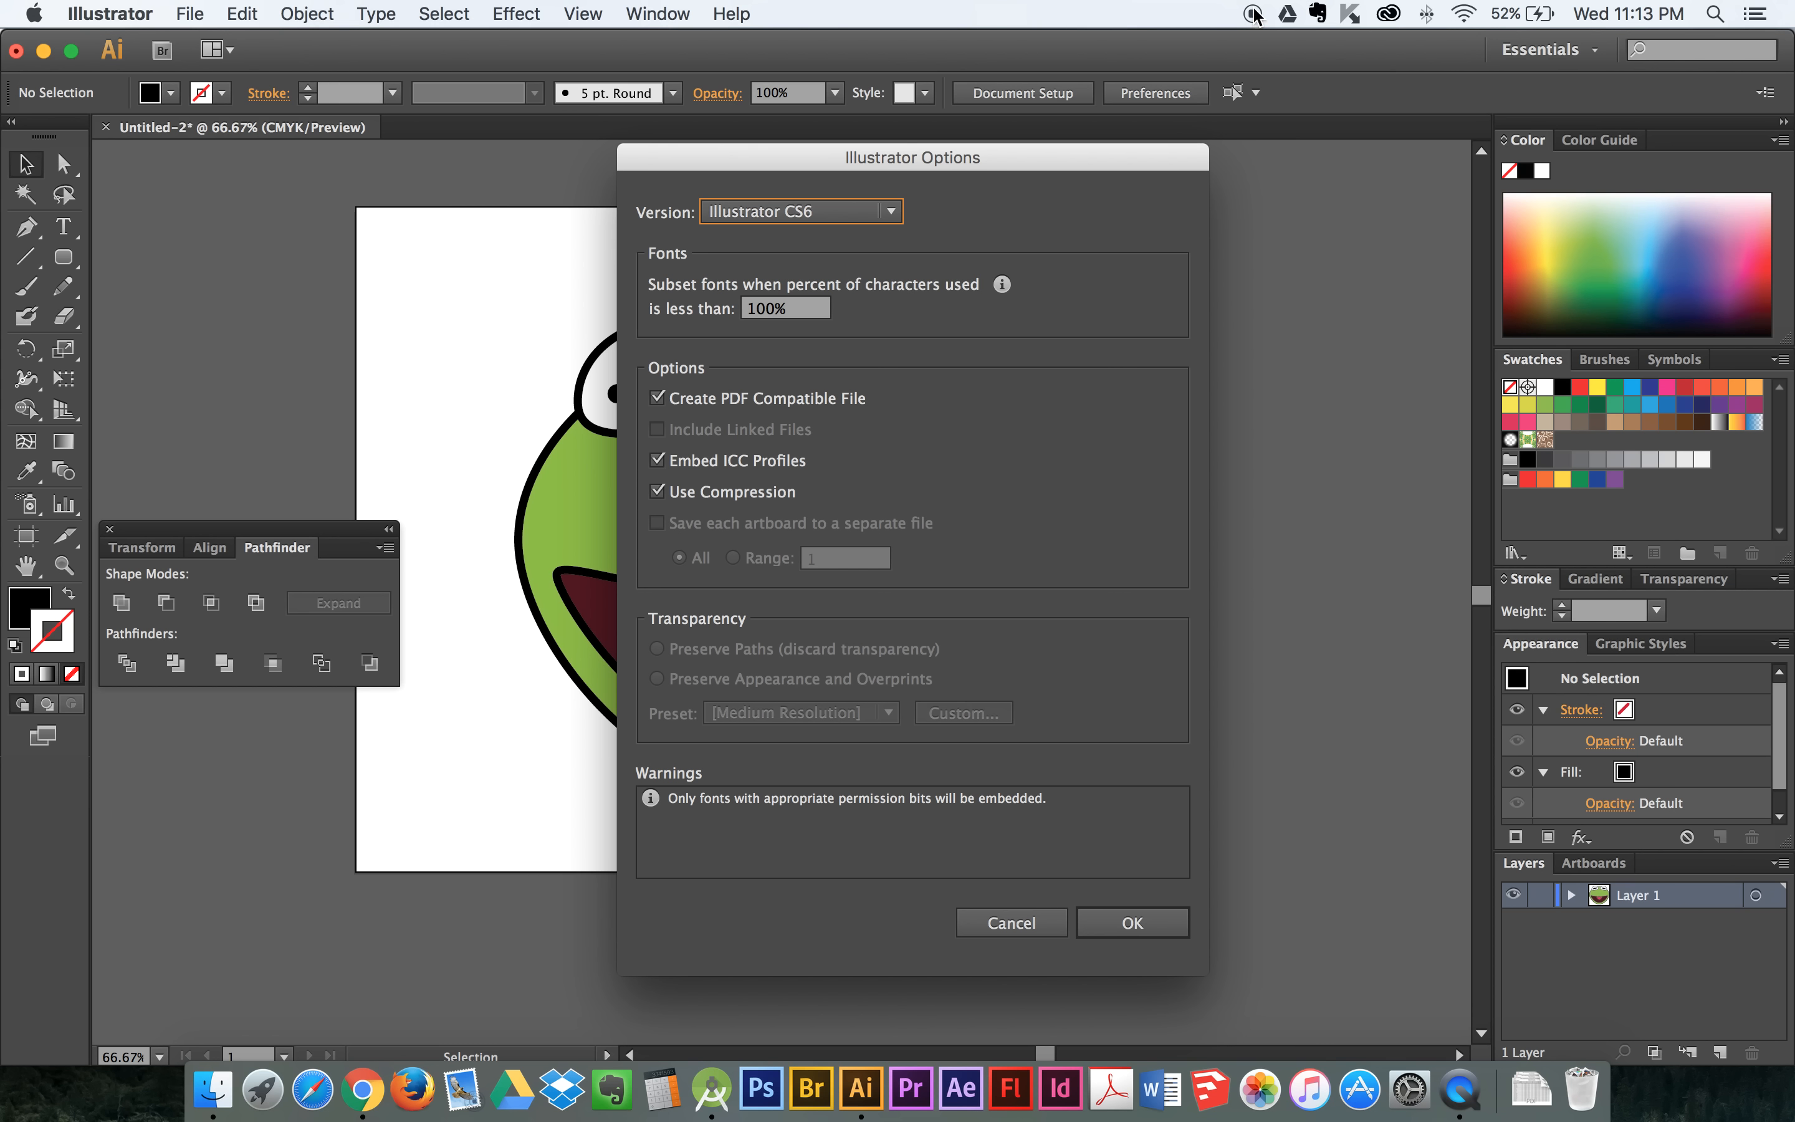
pyautogui.click(1139, 923)
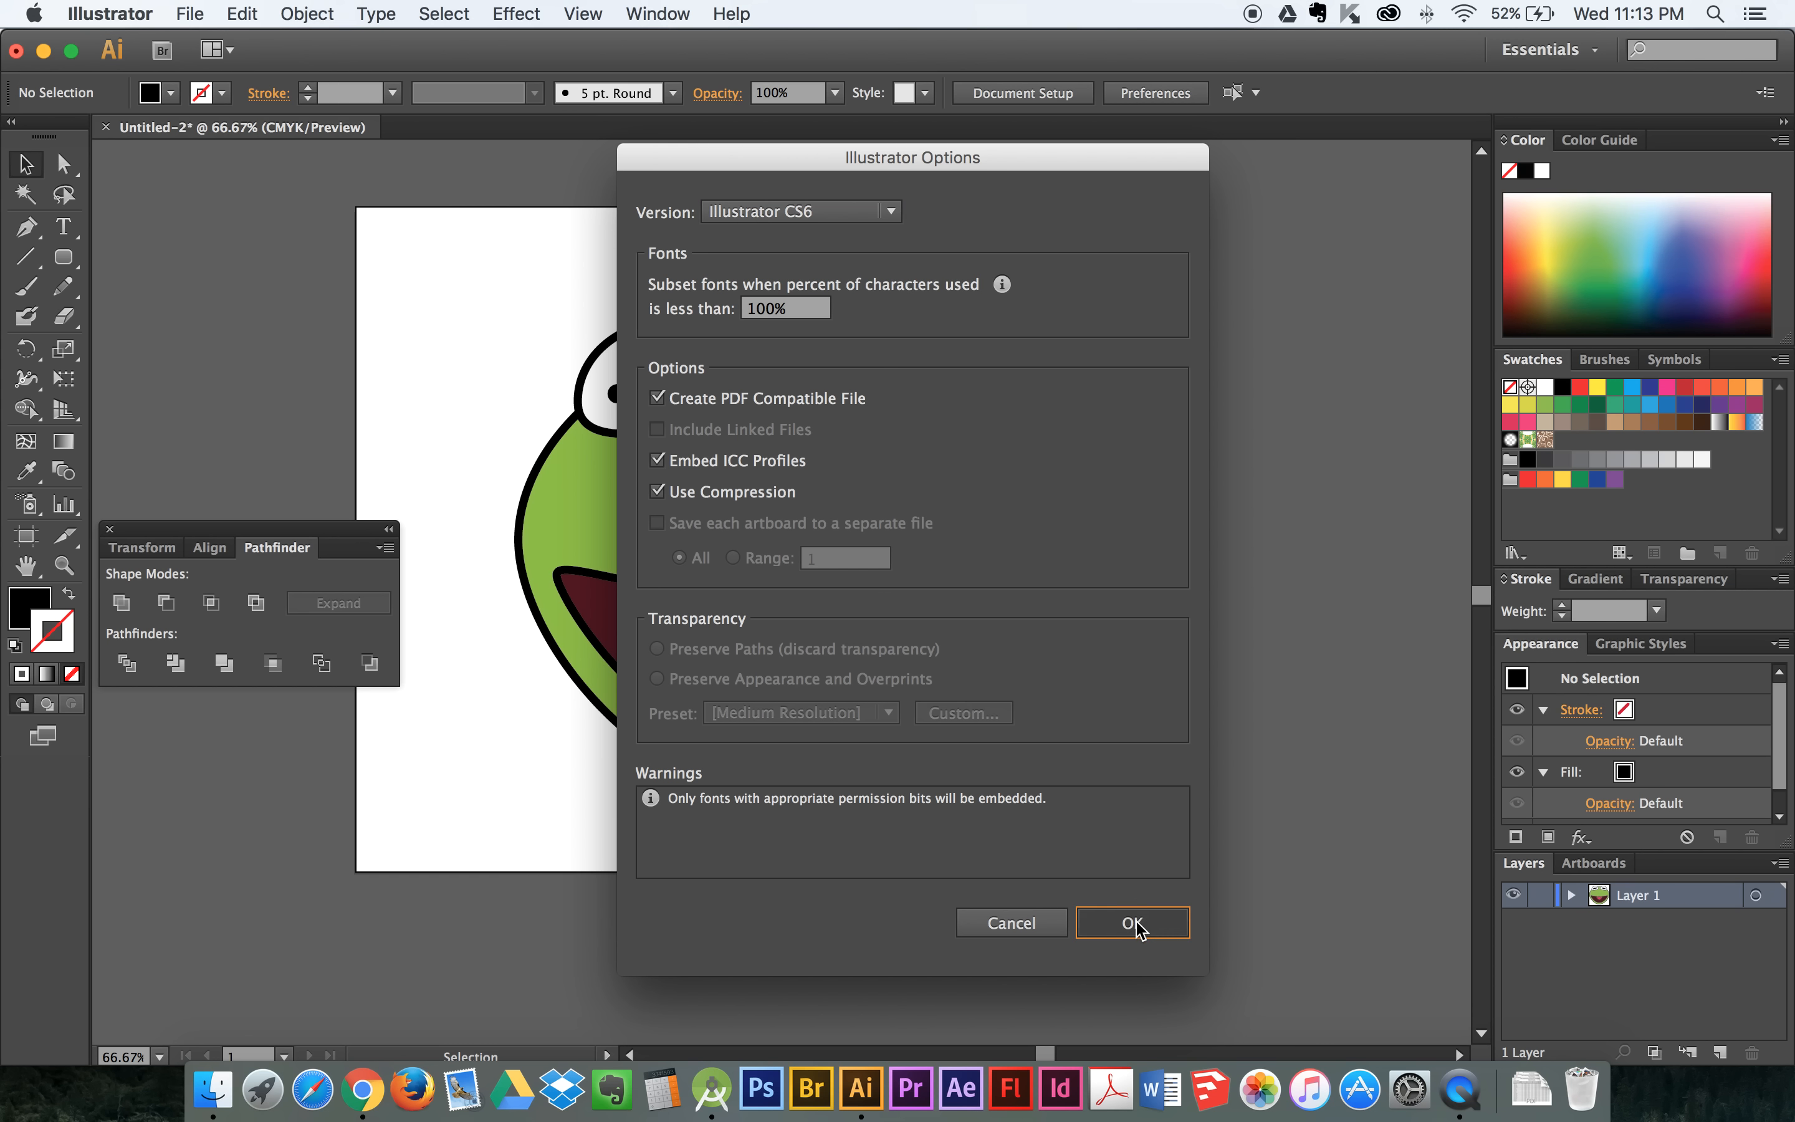